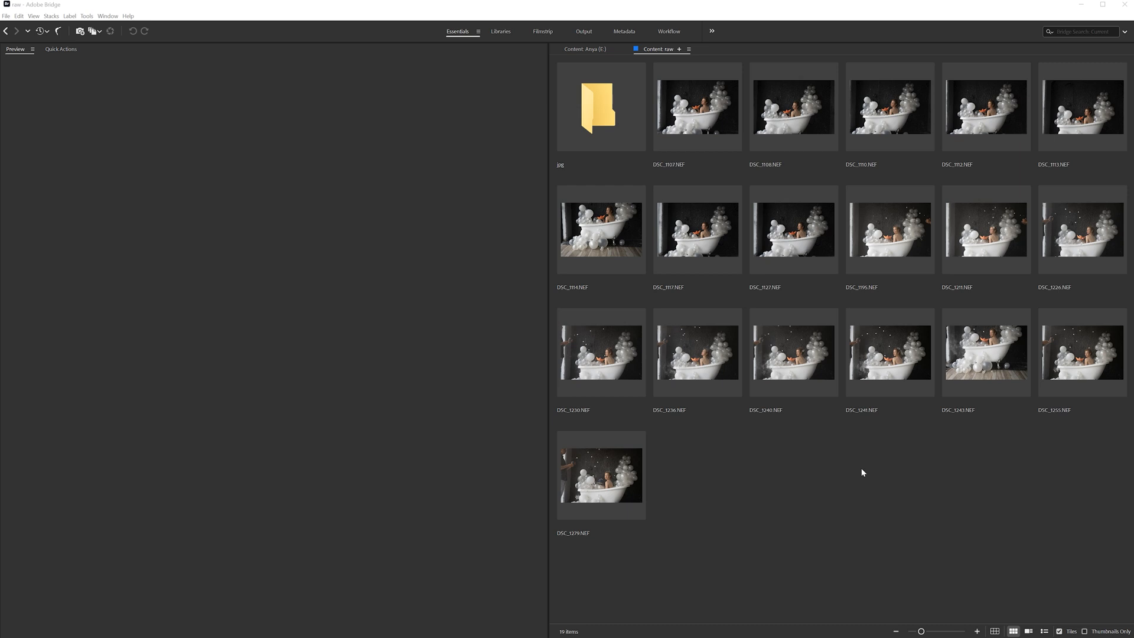
- Open DSC_1110.jpg from the jpg folder in Photoshop
double_click(610, 112)
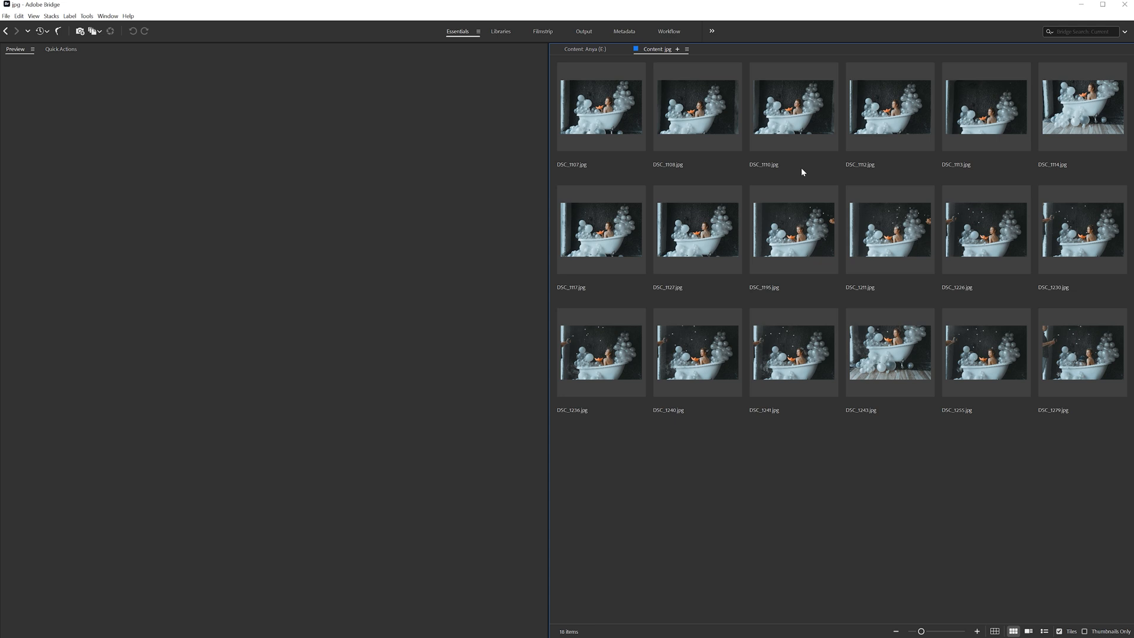
click(791, 130)
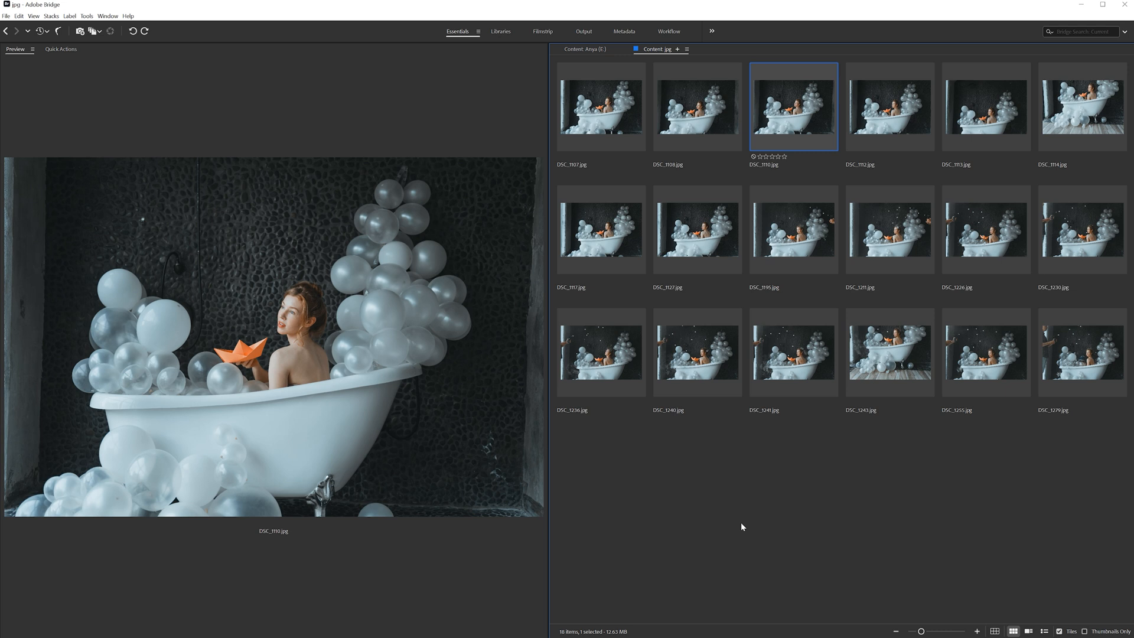
drag(789, 98, 568, 348)
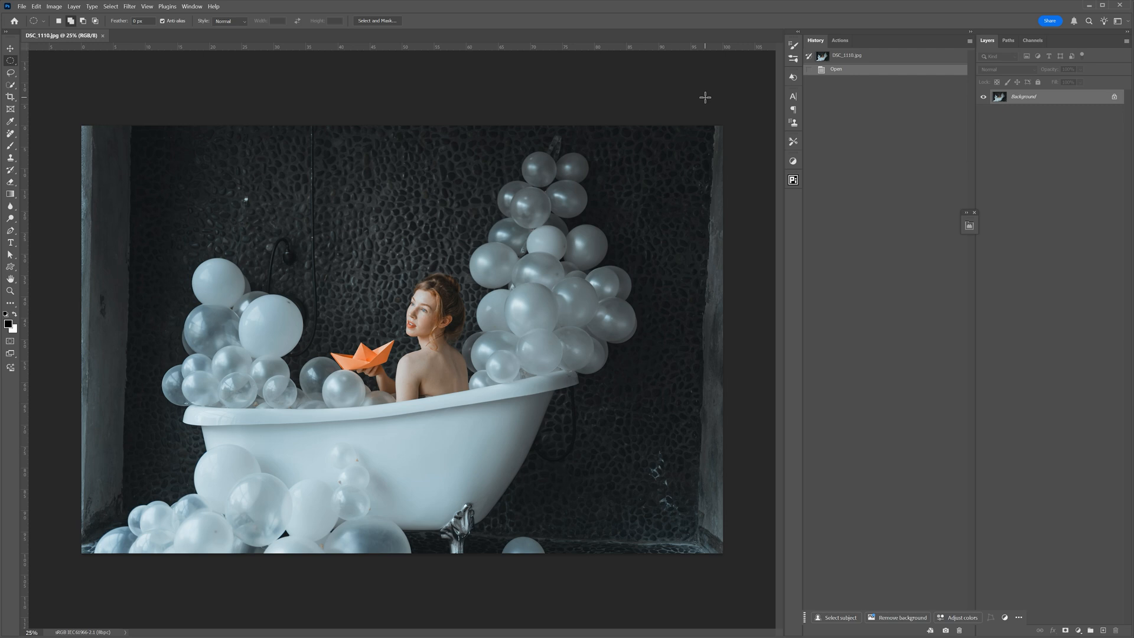
- Crop the photo to a 1:1 square that extends the canvas above, below and beside it, tilting the photo slightly to straighten it
click(190, 7)
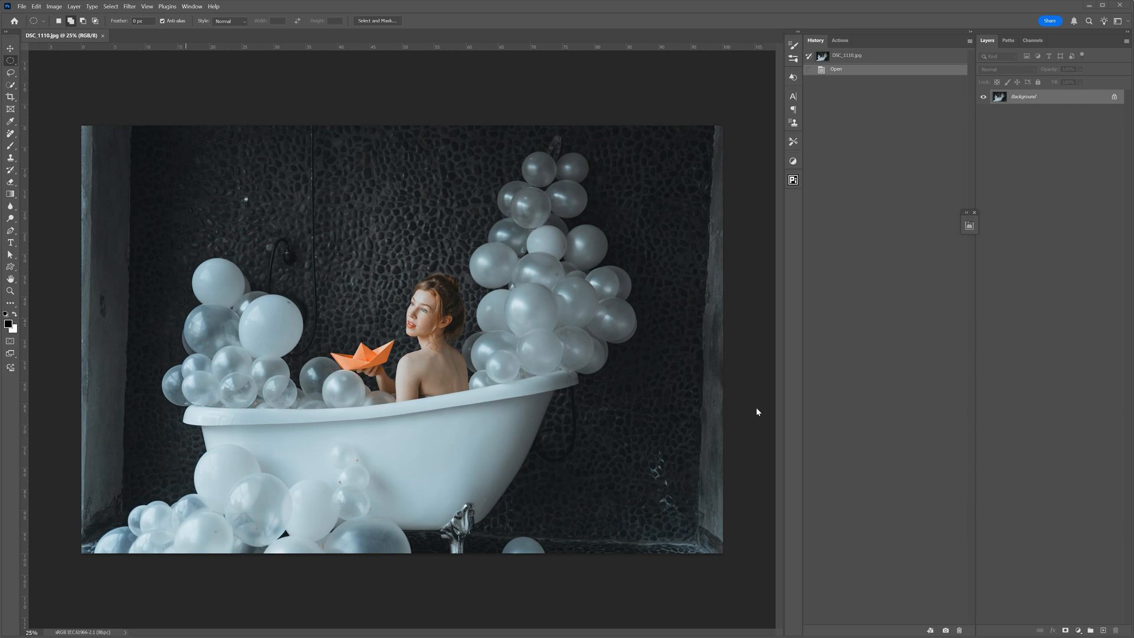
click(15, 99)
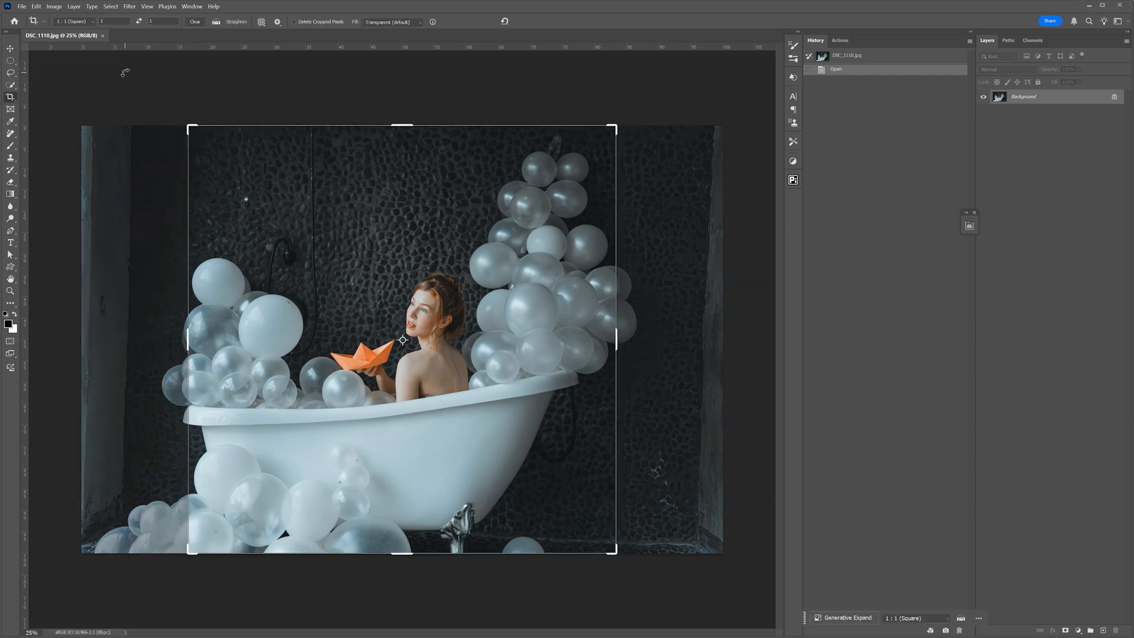
click(92, 23)
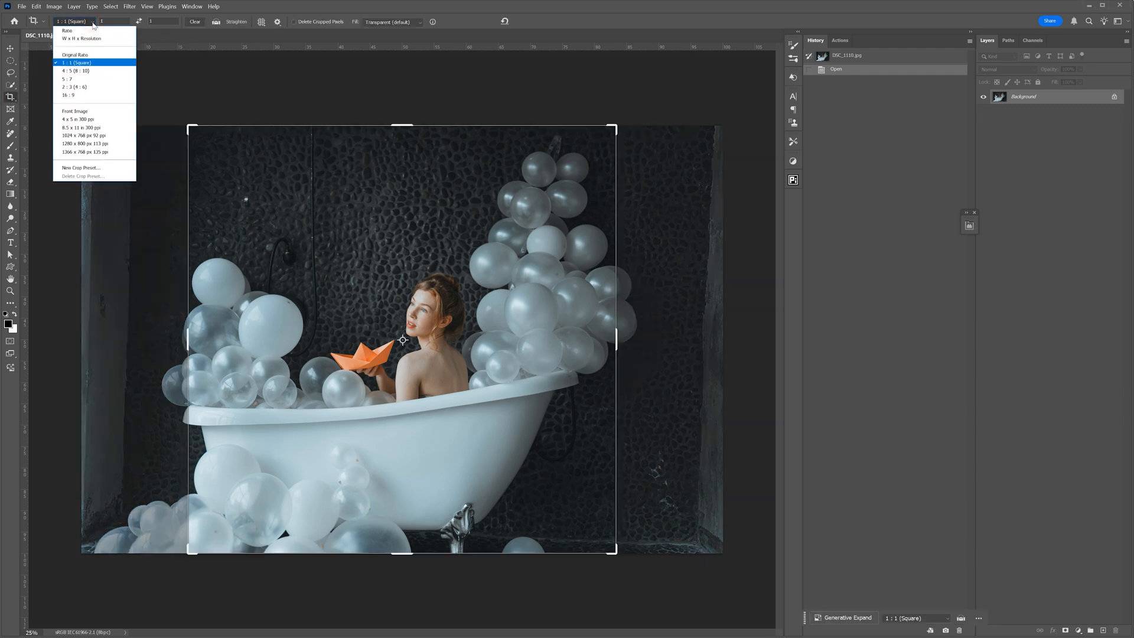
click(77, 63)
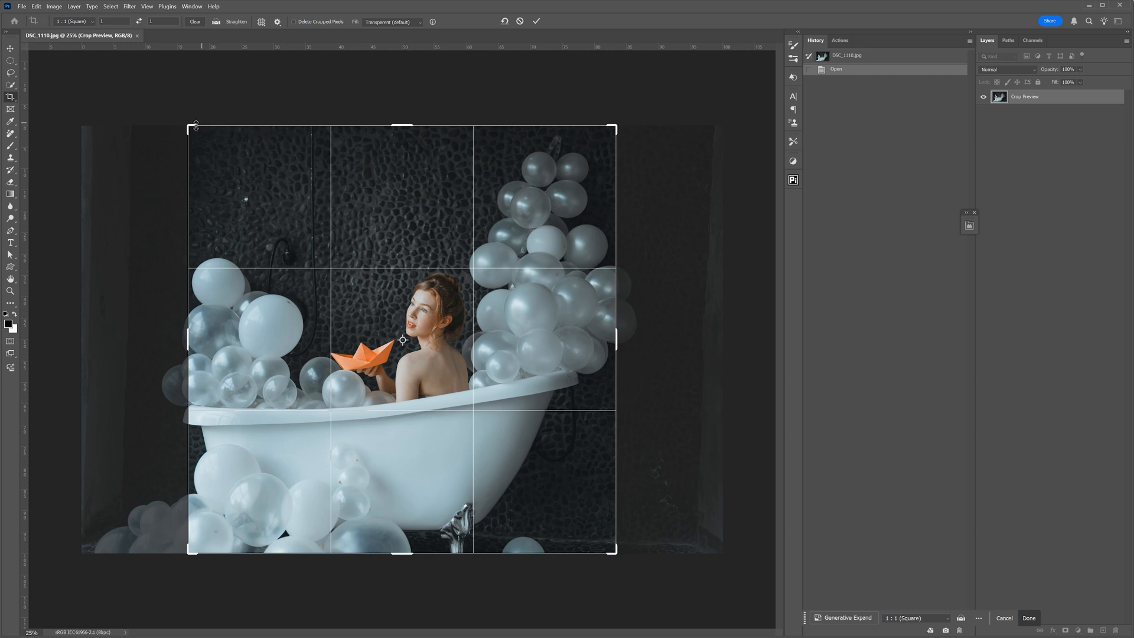
drag(187, 126, 141, 81)
drag(656, 595, 675, 610)
drag(655, 82, 636, 112)
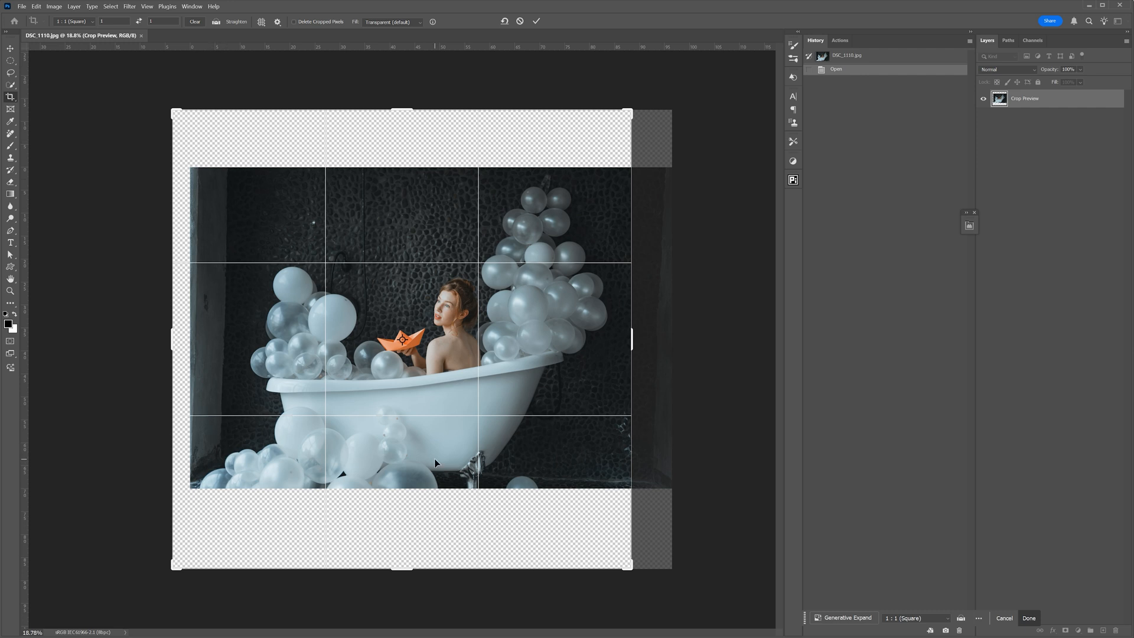
drag(648, 98, 624, 117)
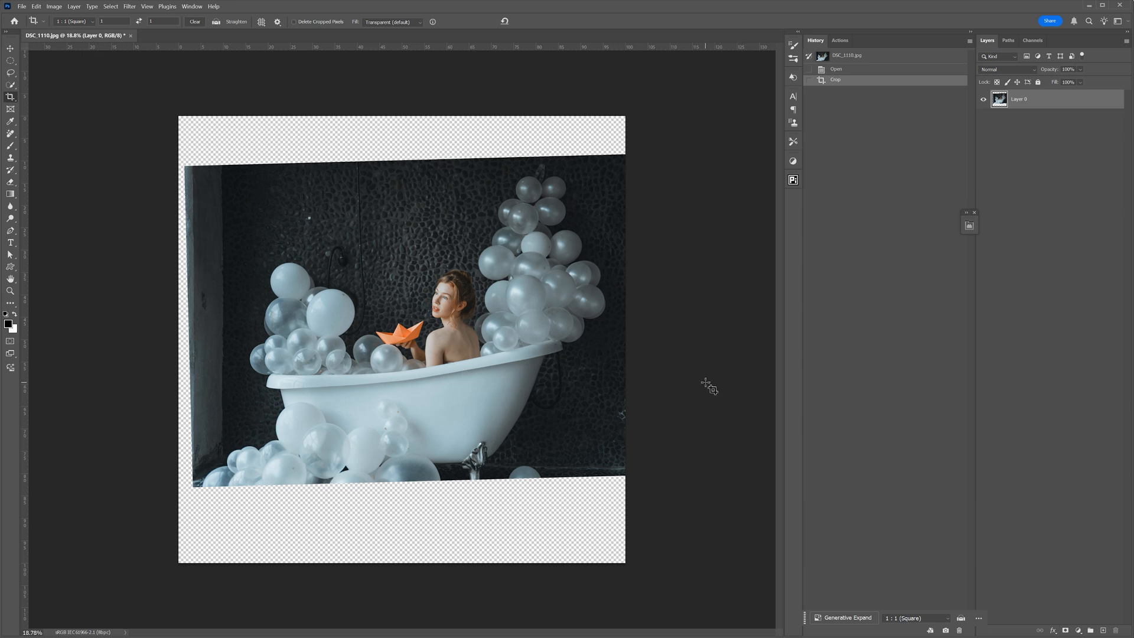
- Bring DSC_1114.jpg from Bridge into the document as a new layer and move it down until its bathtub overlaps the one below
key(v)
click(749, 637)
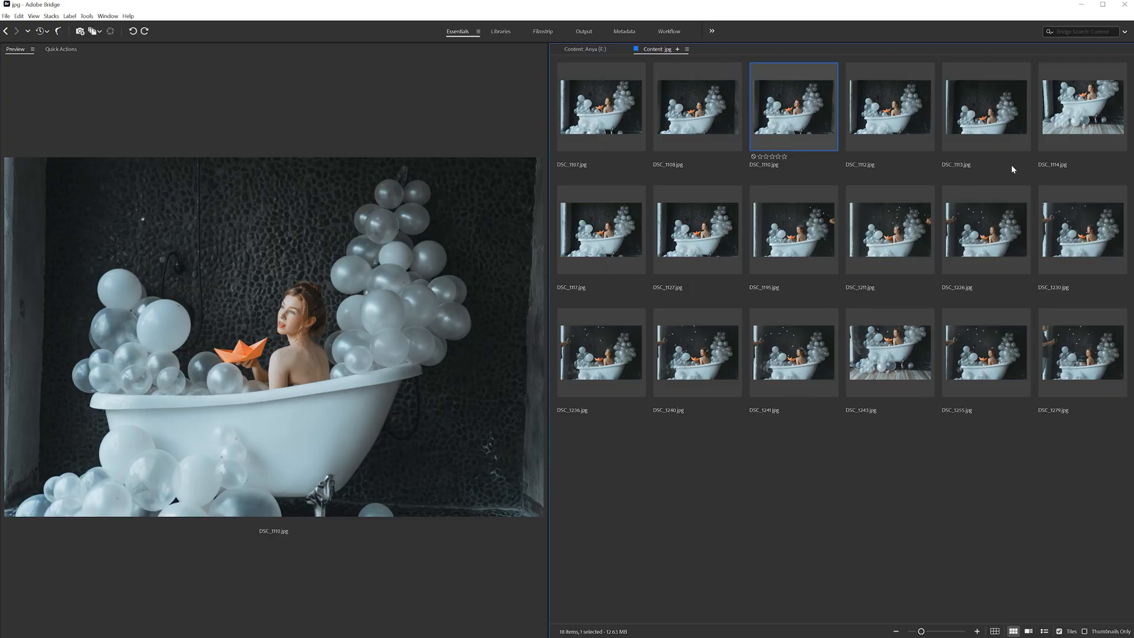
click(1075, 115)
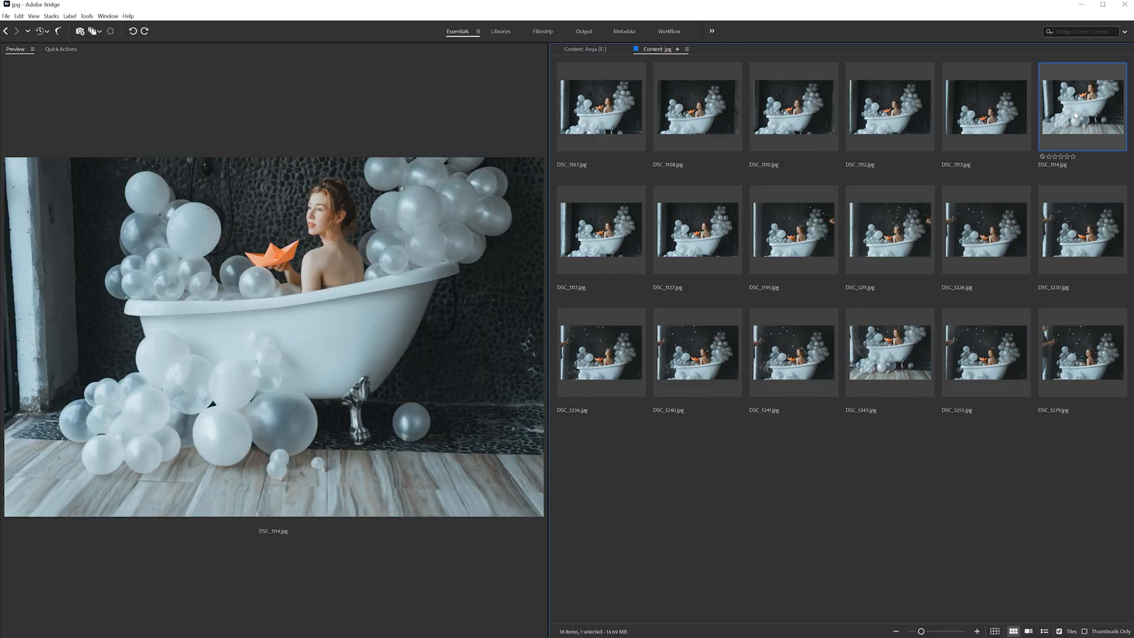
drag(1084, 101, 394, 372)
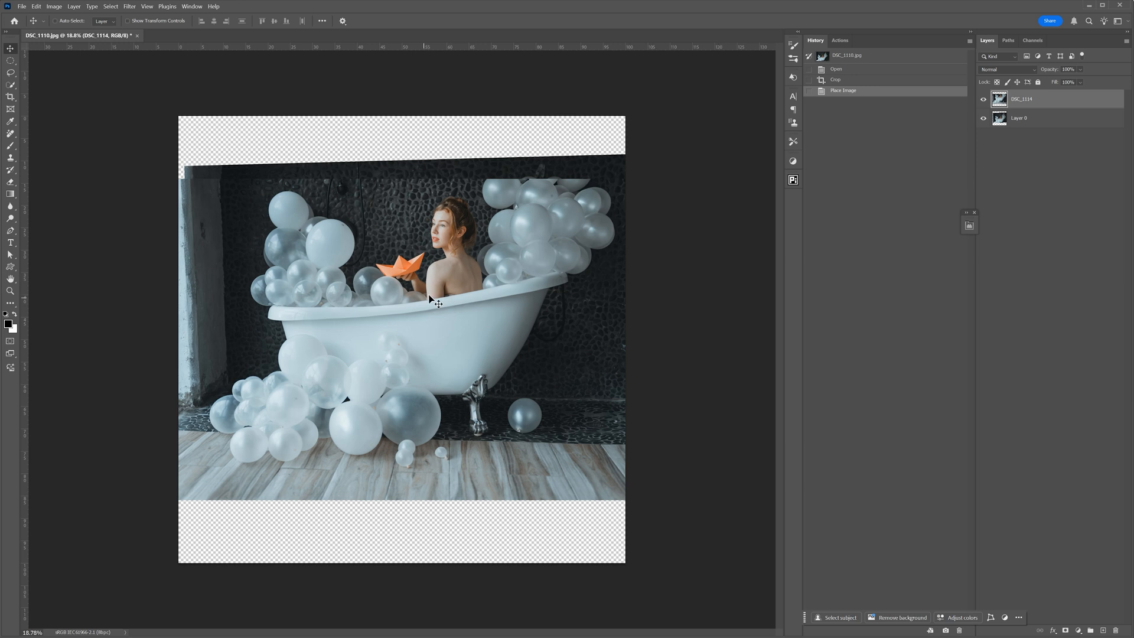
drag(390, 270, 388, 350)
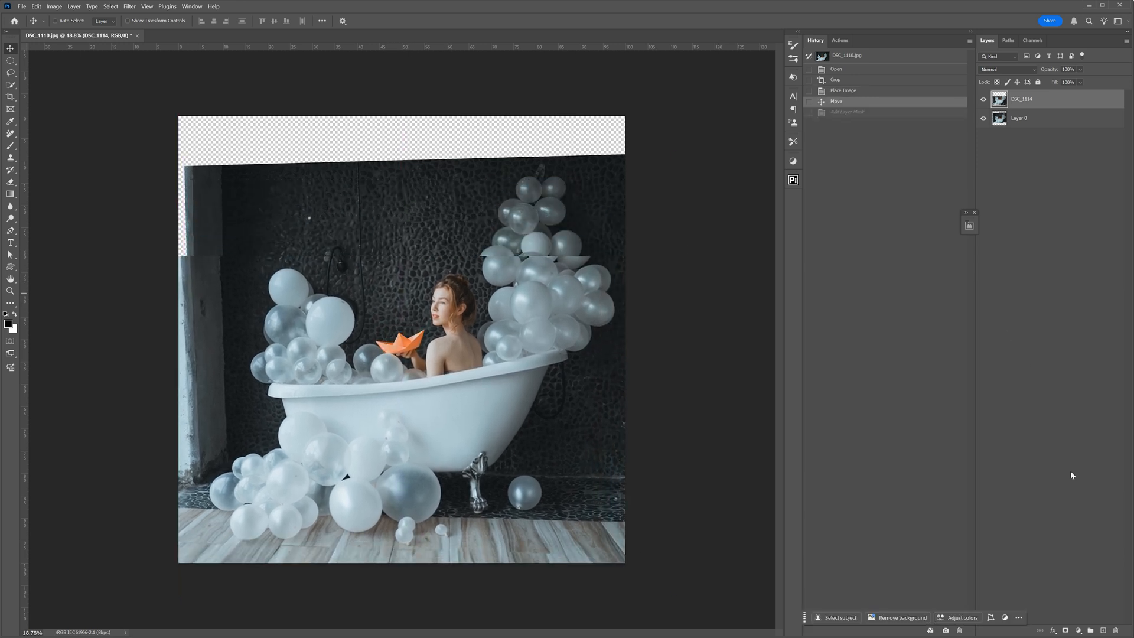
- Add a layer mask to the DSC_1114 layer and paint out its upper edge with a large black brush
click(1065, 631)
click(11, 146)
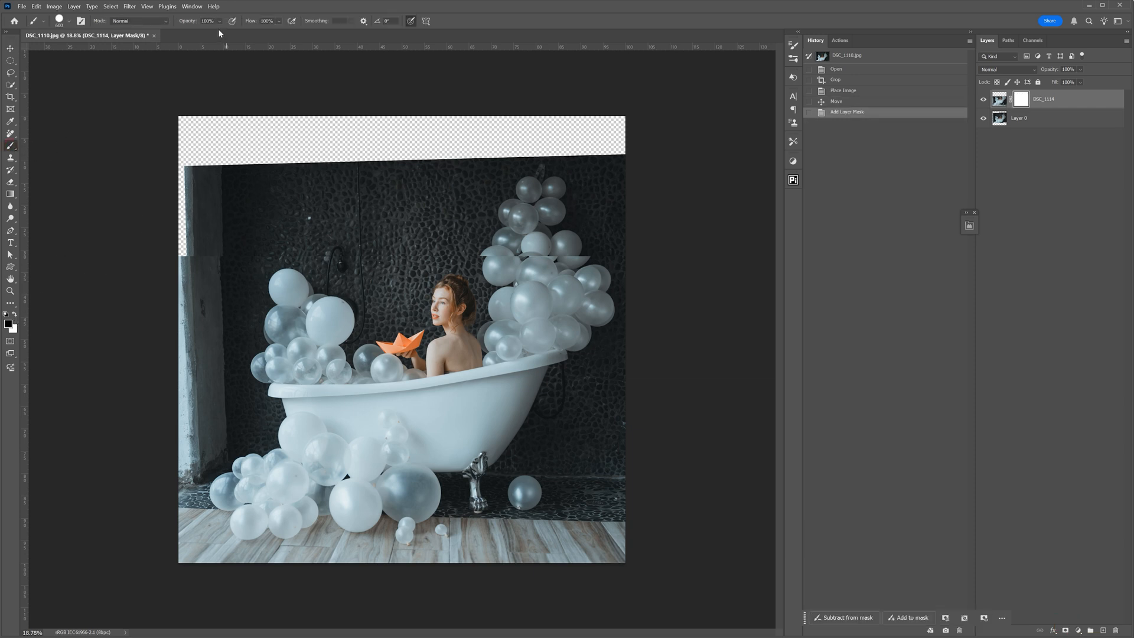
key(bracketright)
key(bracketright)
key(bracketright)
key(bracketright)
key(bracketright)
key(bracketright)
key(bracketright)
mouse_move(205, 254)
mouse_down()
mouse_move(207, 270)
mouse_move(626, 266)
mouse_move(305, 278)
mouse_up()
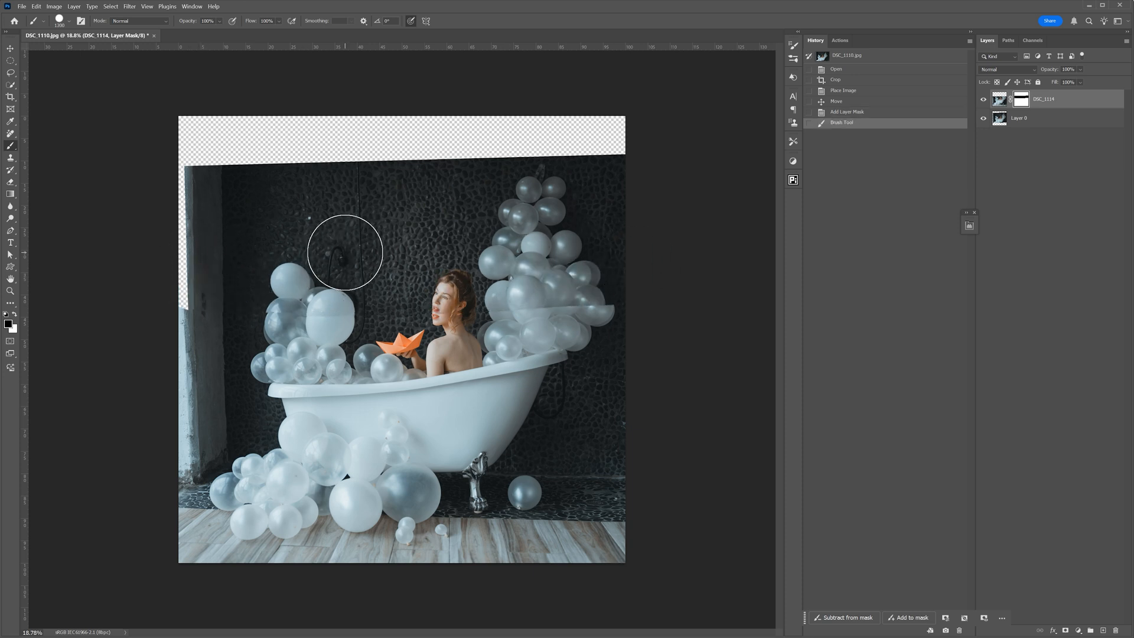
- Mask out the woman, balloons and bathtub body on the DSC_1114 layer with a soft black brush, shrinking it towards the floor
right_click(345, 253)
drag(452, 294, 391, 297)
mouse_move(264, 275)
mouse_down()
mouse_move(267, 286)
mouse_move(213, 309)
mouse_move(591, 314)
mouse_up()
mouse_move(405, 323)
mouse_down()
mouse_move(218, 336)
mouse_move(630, 337)
mouse_up()
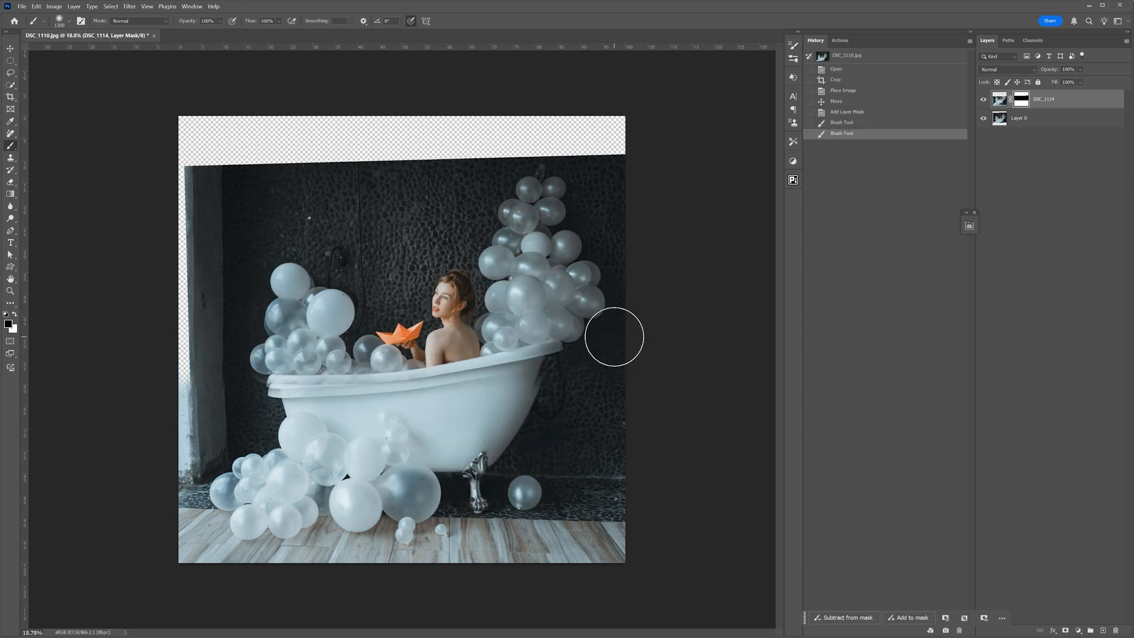
key(bracketleft)
drag(189, 380, 664, 398)
key(bracketleft)
key(bracketleft)
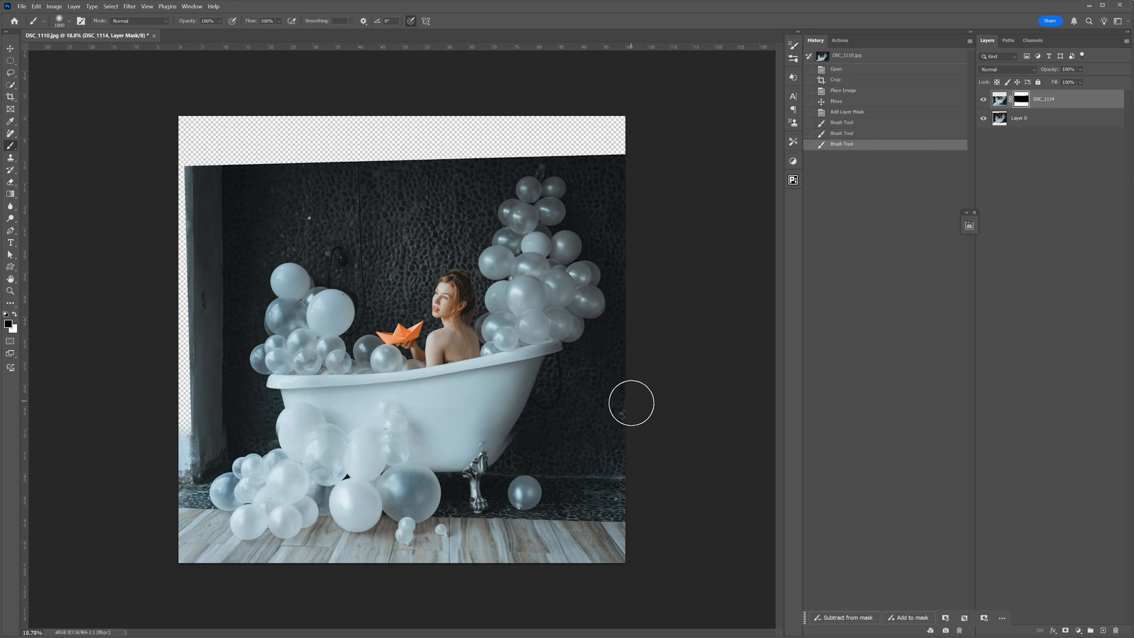
mouse_move(166, 408)
mouse_down()
mouse_move(613, 423)
mouse_move(245, 399)
mouse_up()
- Paint white on the DSC_1114 mask with a smaller brush to restore the area around the lower balloons and tub foot
key(bracketleft)
key(bracketleft)
key(bracketleft)
key(x)
mouse_move(194, 438)
mouse_down()
mouse_move(622, 461)
mouse_move(453, 492)
mouse_move(489, 480)
mouse_up()
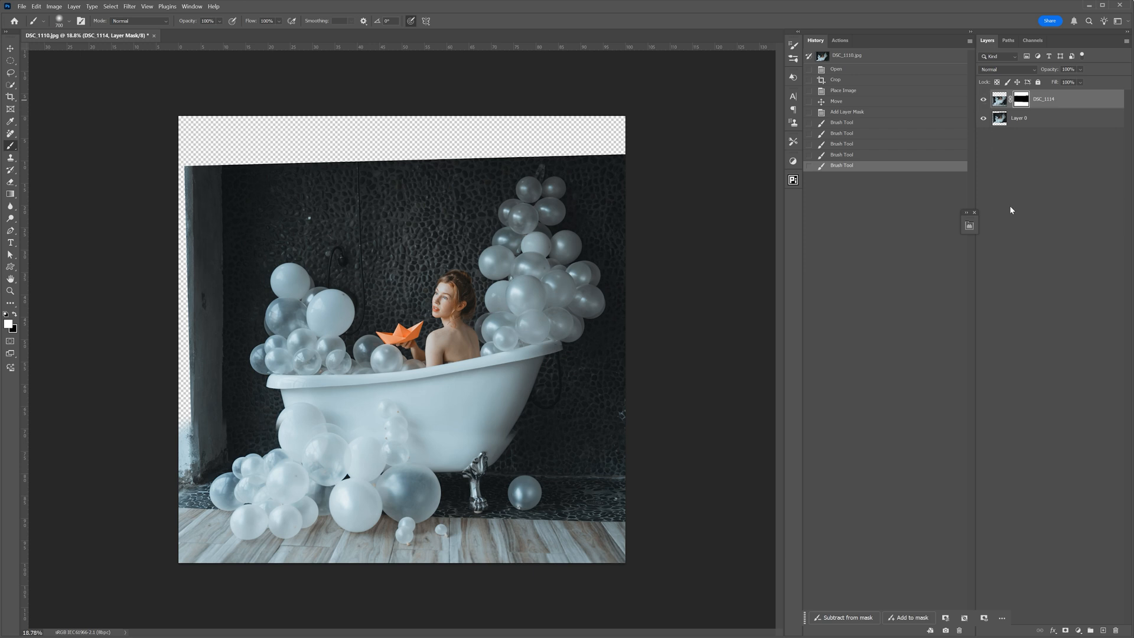
- Compare the composite with the DSC_1114 layer hidden and shown
click(983, 101)
click(983, 100)
click(1080, 70)
click(1081, 72)
- Set the DSC_1114 layer's opacity to 50% and move it slightly up and left to line up its balloons with the photo below
click(11, 50)
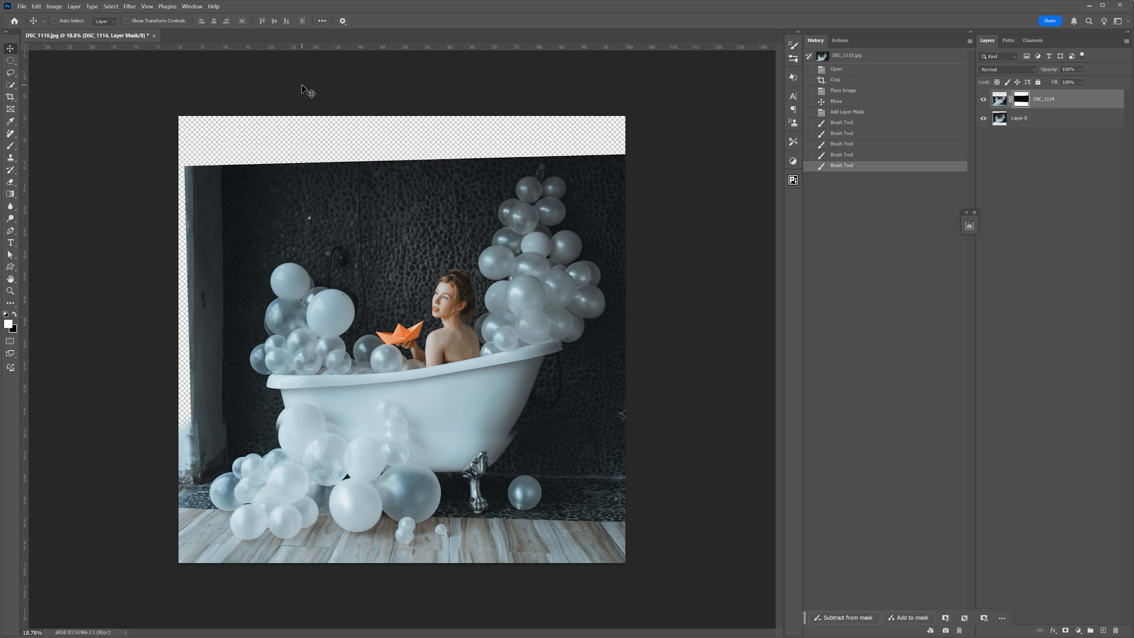
key(5)
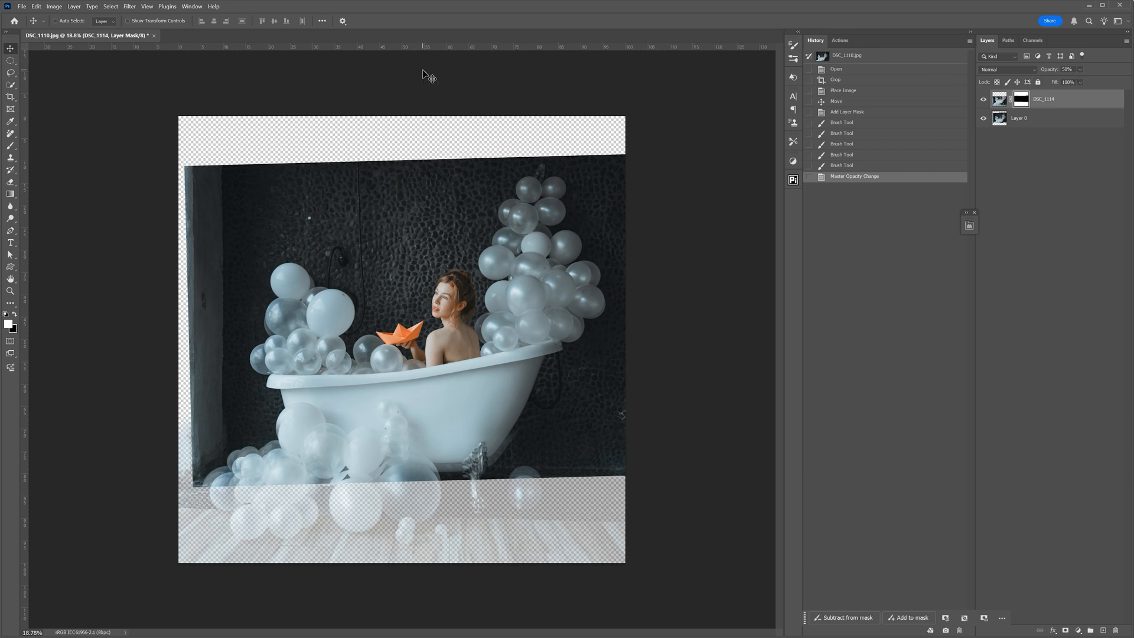
key(7)
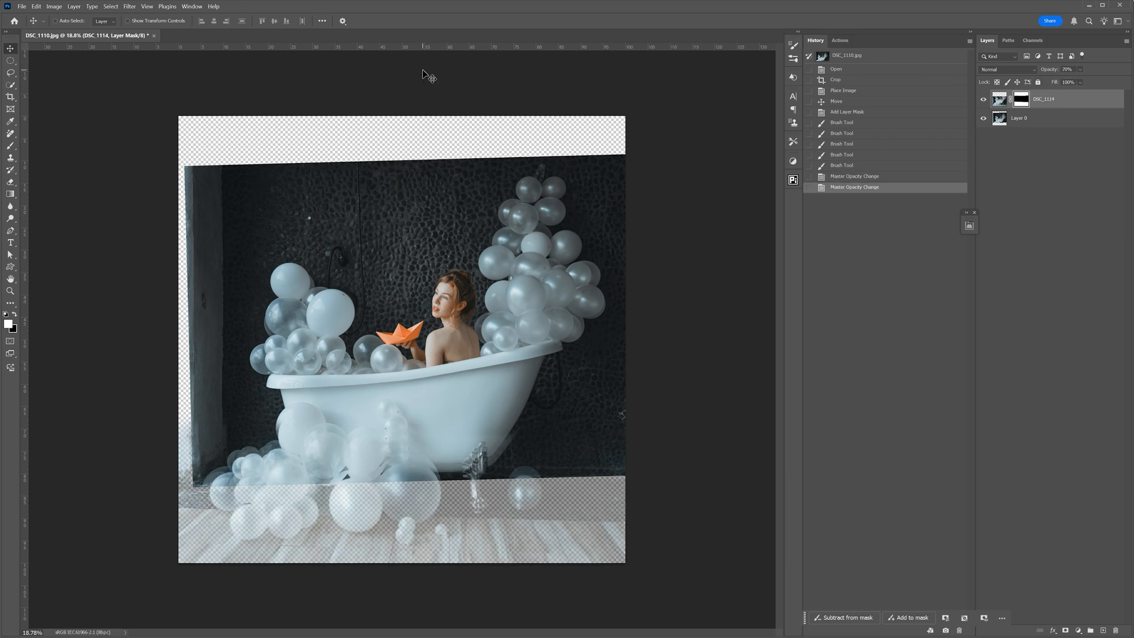
key(5)
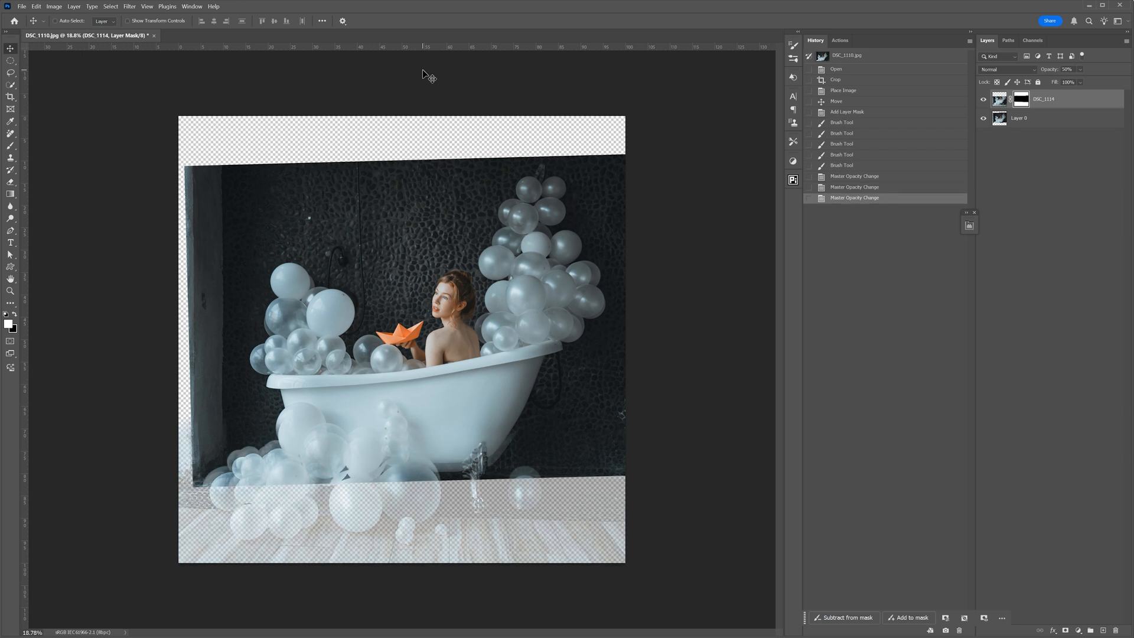
key(0)
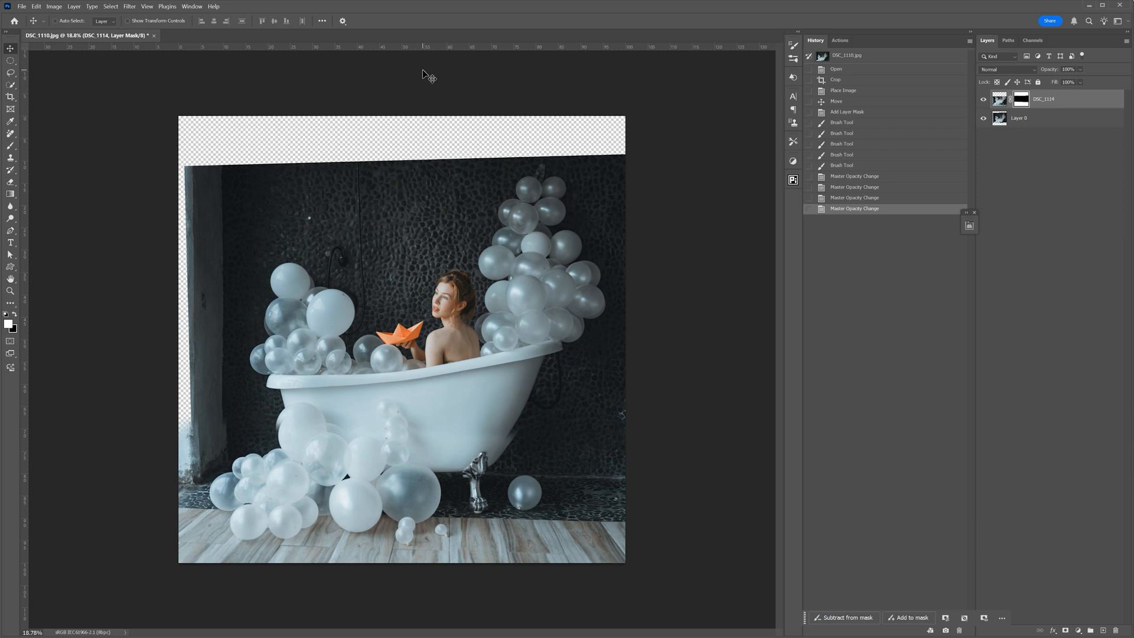
key(5)
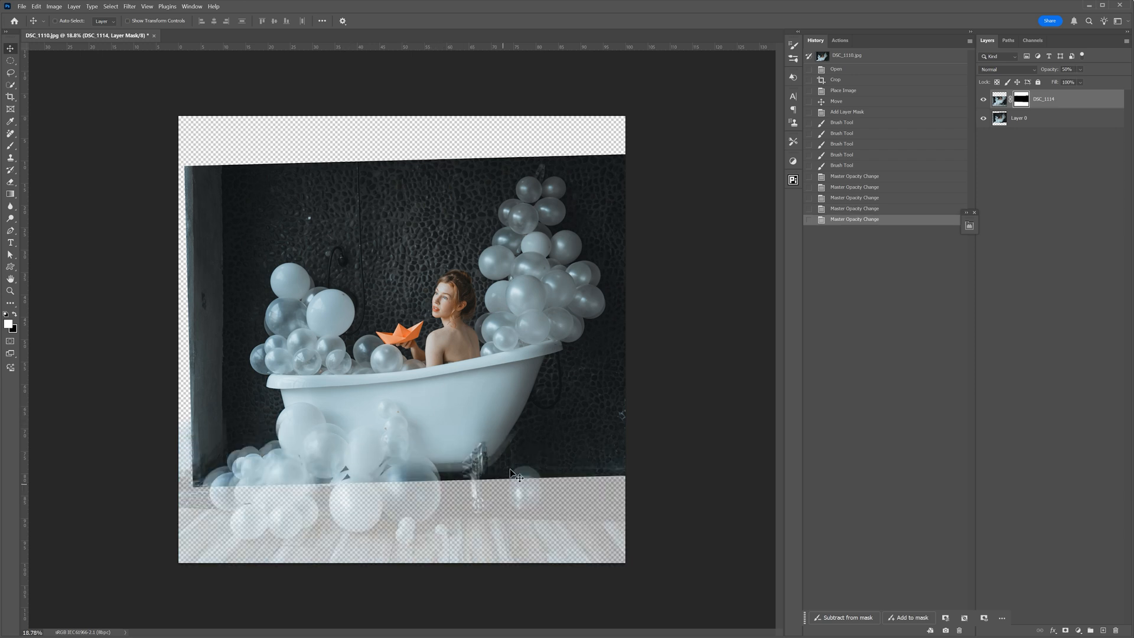
mouse_move(407, 476)
mouse_down()
mouse_move(387, 473)
mouse_move(400, 460)
mouse_up()
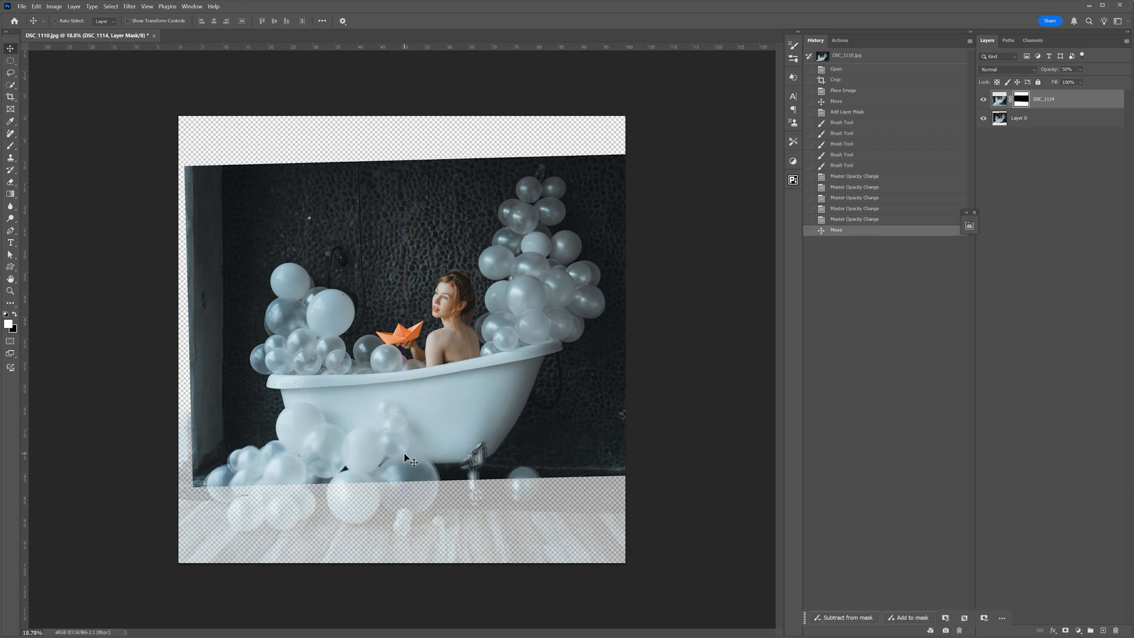
- Free-transform the DSC_1114 layer, stretching it horizontally from both sides to about 101.4% width
scroll(407, 501, up, 1)
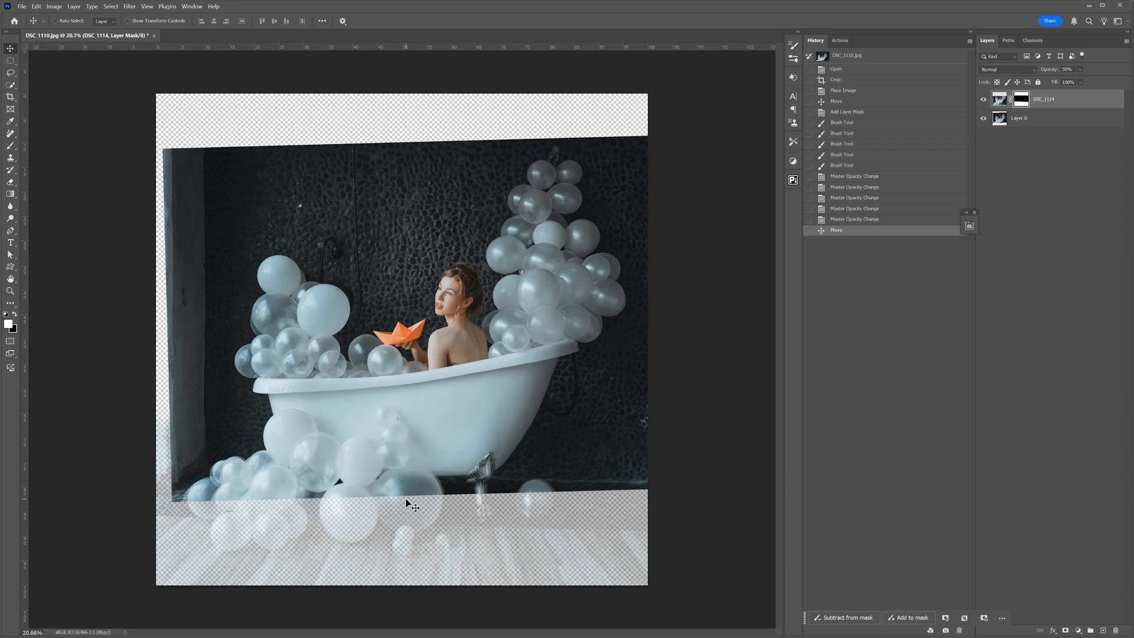
scroll(406, 502, up, 1)
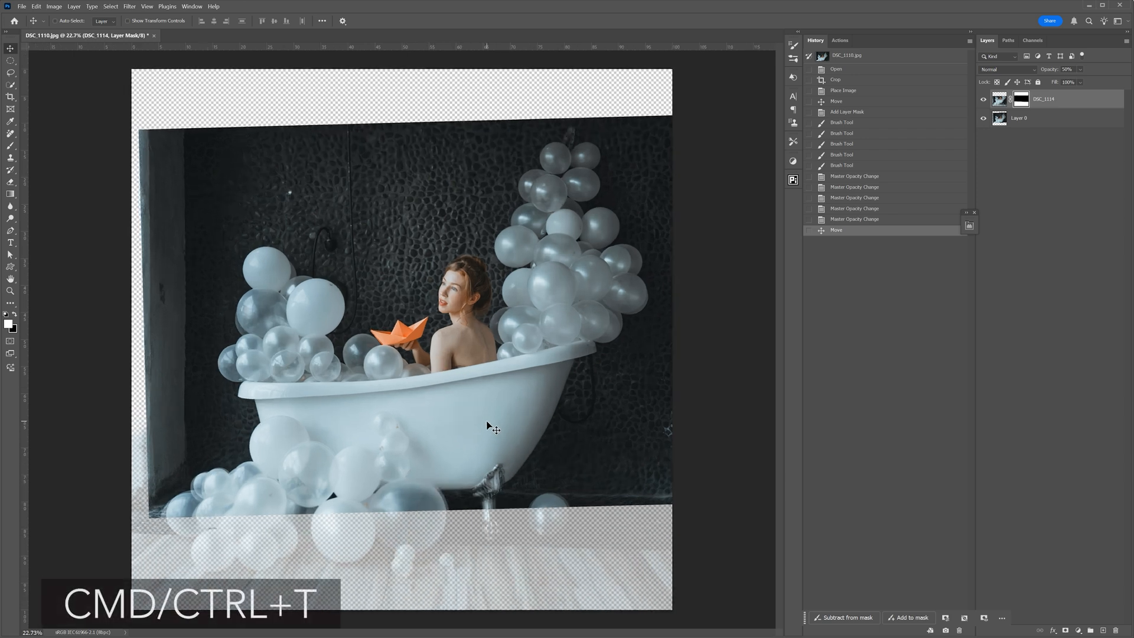
key(ctrl+t)
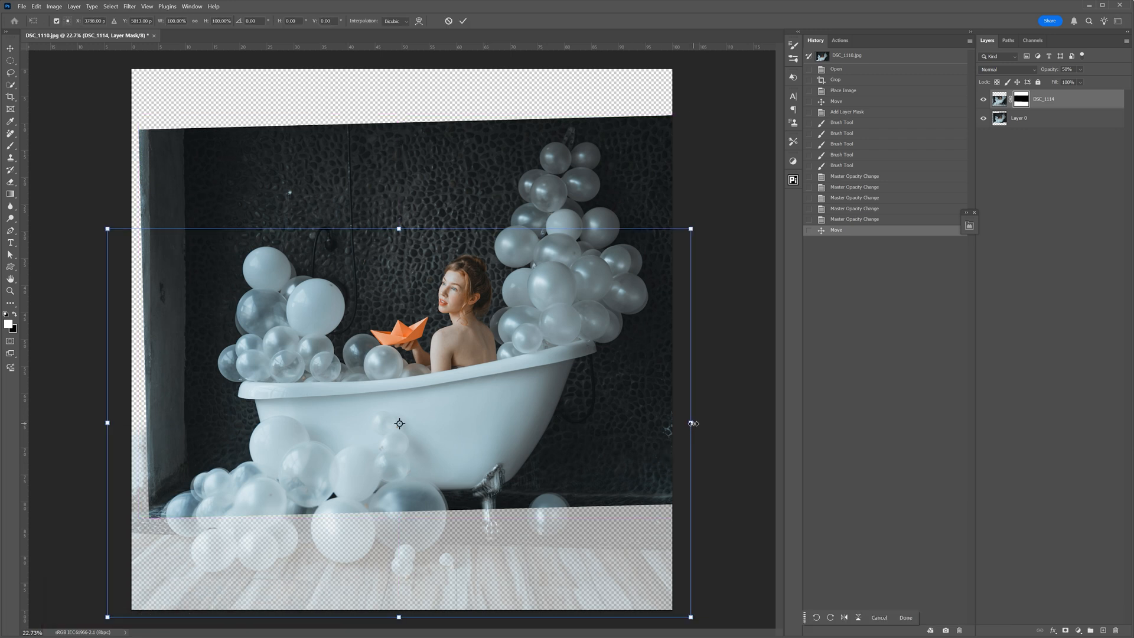
drag(691, 424, 694, 424)
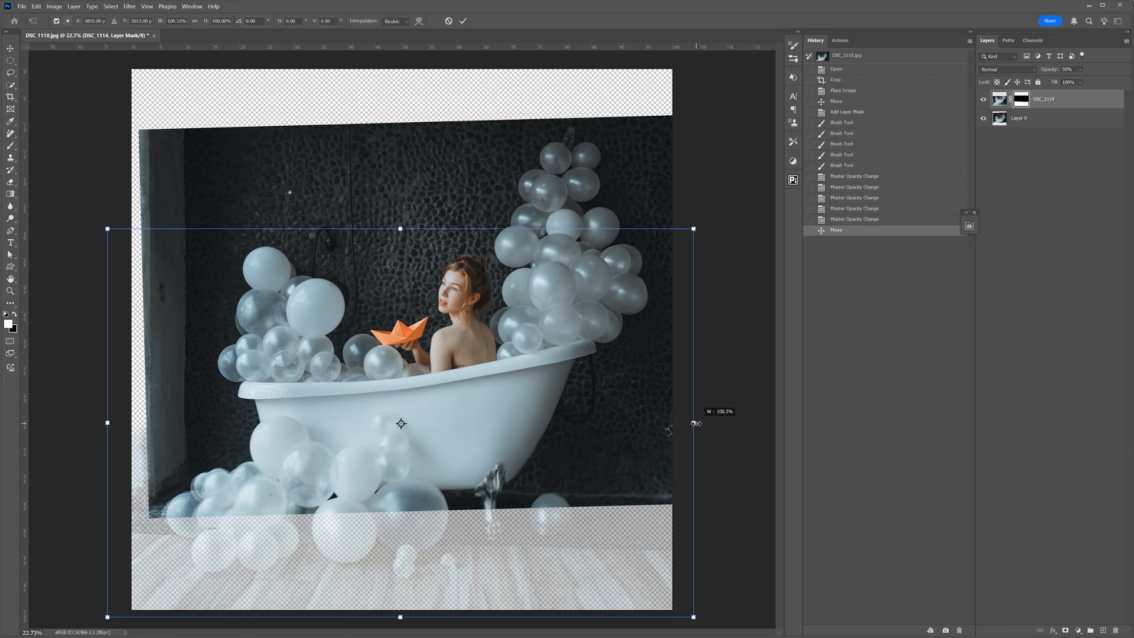
drag(99, 422, 103, 422)
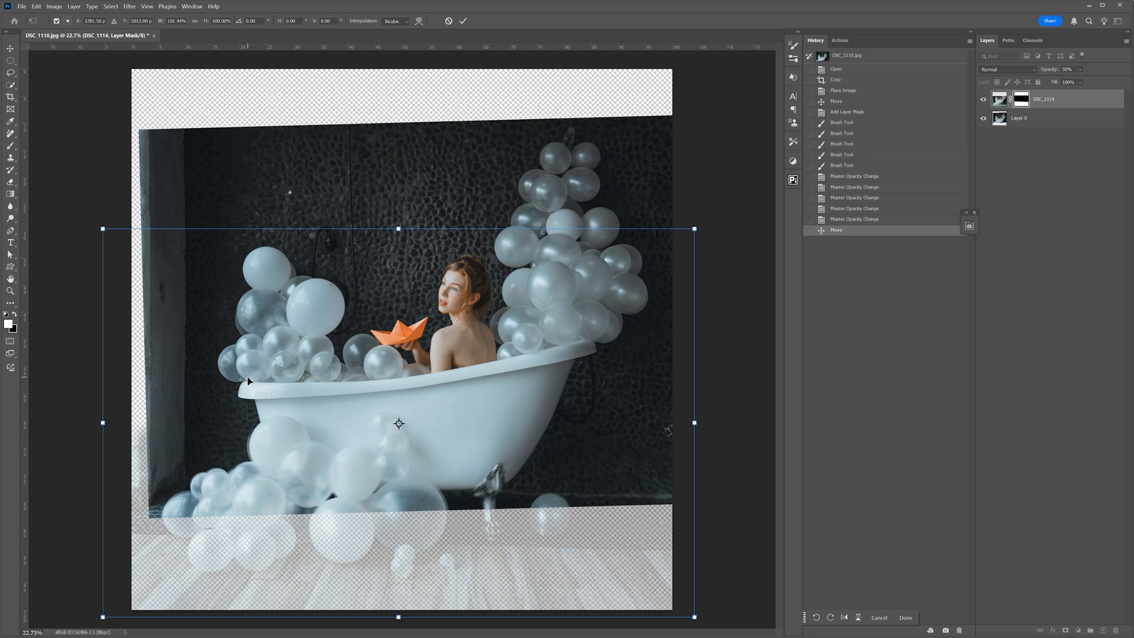
- Distort the DSC_1114 layer by pulling its left side slightly inward, to about 100.8% width
right_click(250, 347)
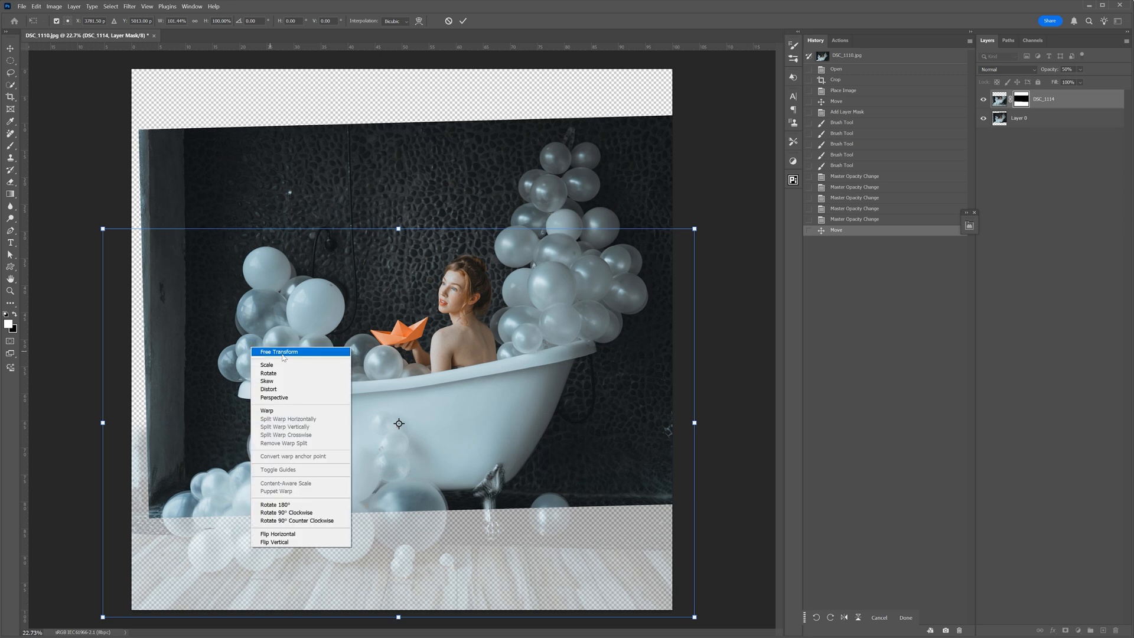
click(276, 391)
drag(103, 423, 106, 422)
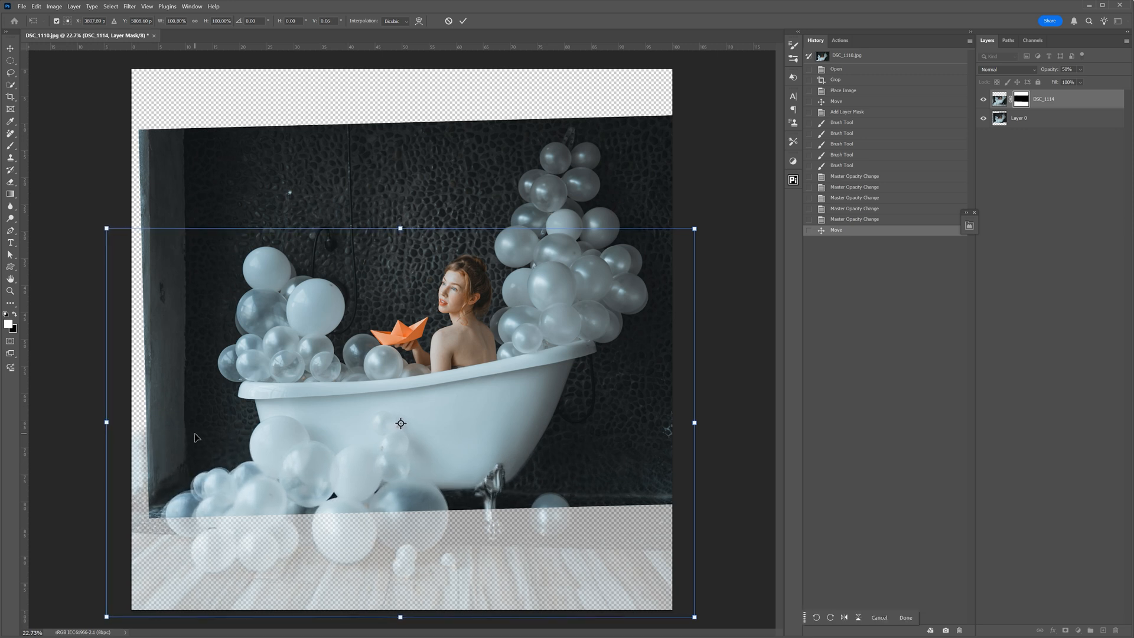
- Warp the DSC_1114 layer, nudging its lower left side slightly outward to line up the bath and the balloons beside it
right_click(335, 388)
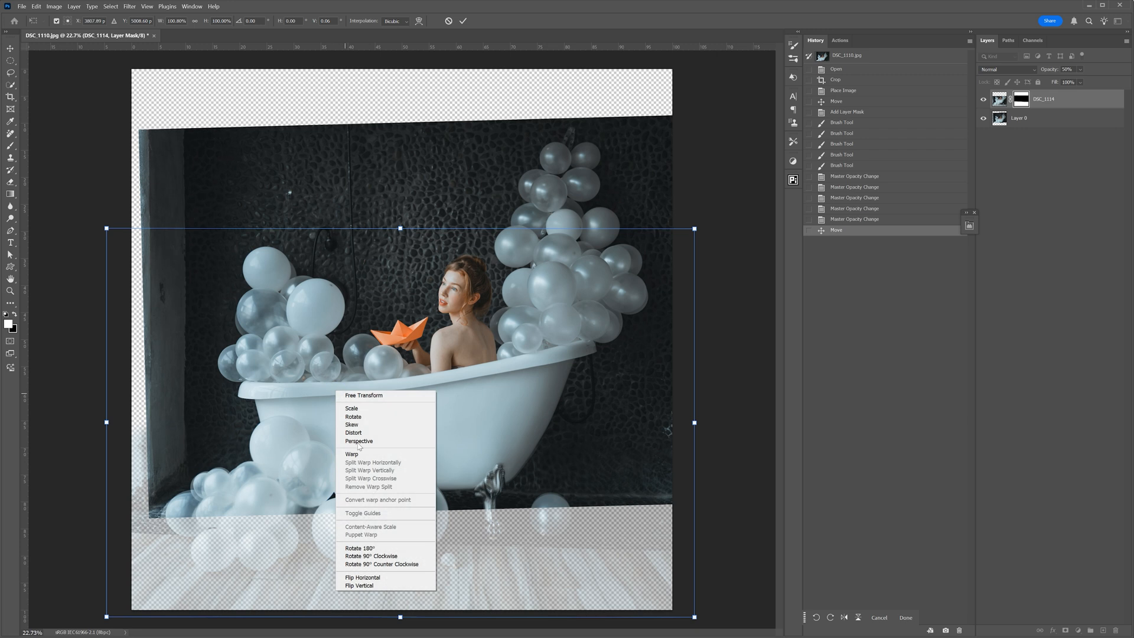
click(345, 456)
drag(144, 547, 141, 551)
drag(102, 492, 99, 493)
drag(533, 461, 532, 461)
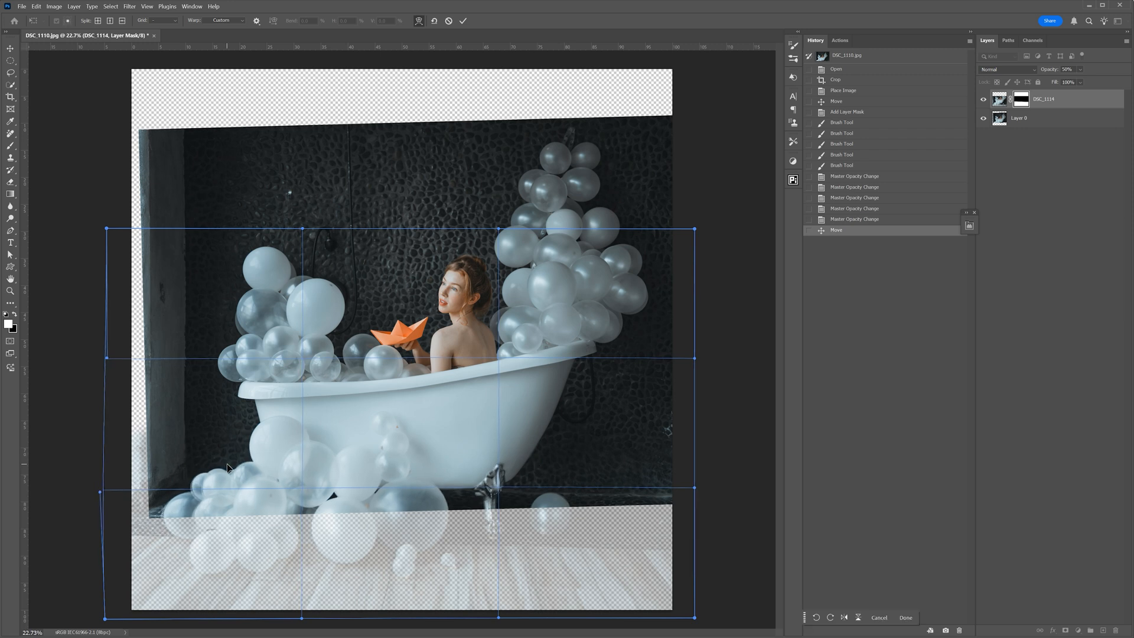
scroll(253, 491, up, 3)
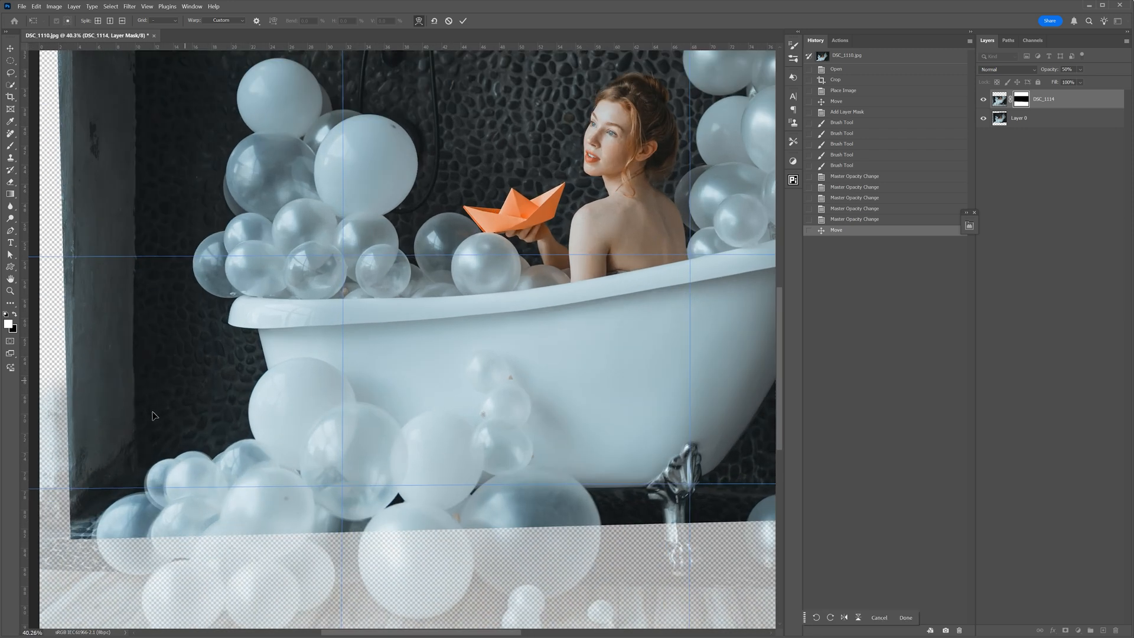
drag(266, 408, 263, 409)
drag(315, 331, 322, 325)
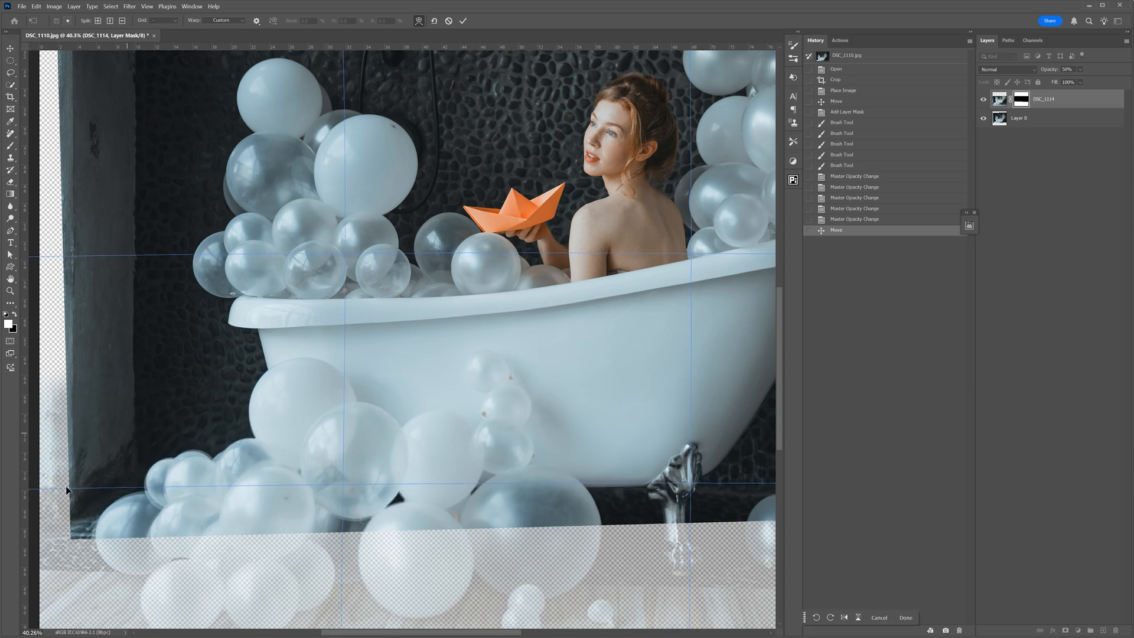
- Refine the warp of the DSC_1114 layer along its right edge and around the tub foot, and apply the transform
mouse_move(545, 409)
mouse_down()
mouse_move(422, 373)
mouse_move(341, 366)
mouse_up()
drag(459, 276, 328, 263)
drag(699, 198, 667, 197)
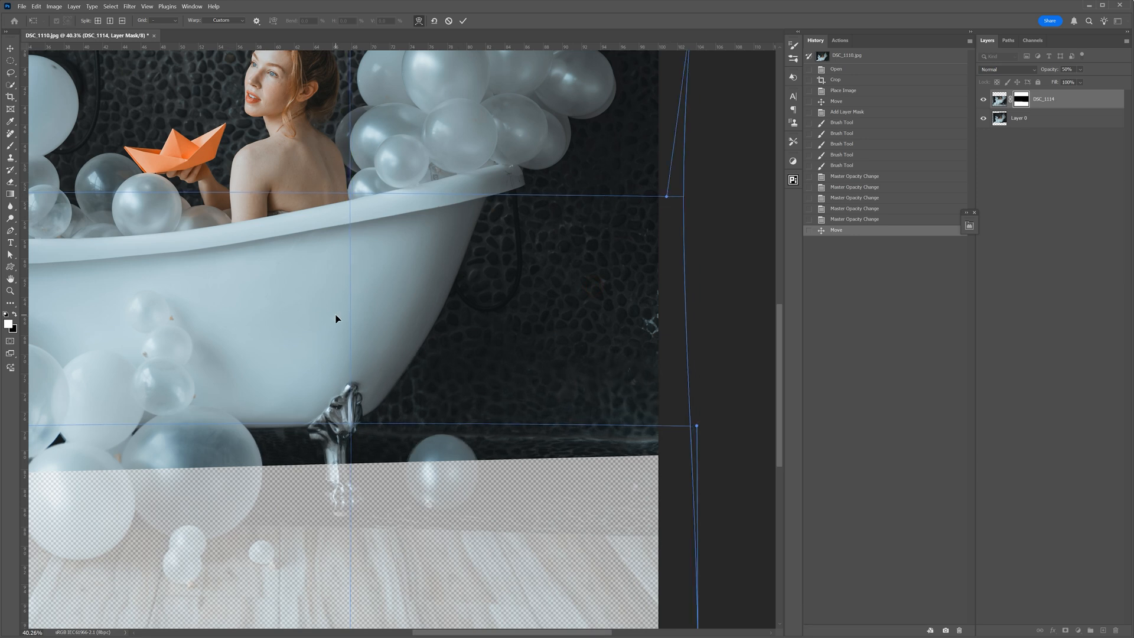
drag(194, 333, 530, 311)
drag(80, 429, 80, 427)
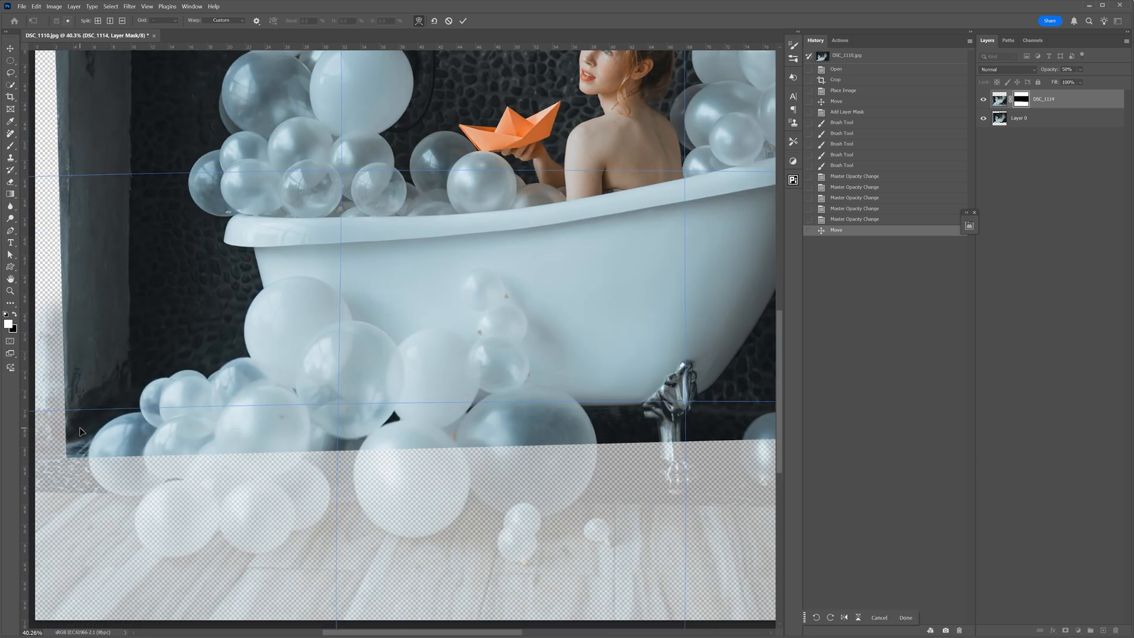
mouse_move(608, 372)
mouse_down()
mouse_move(364, 370)
mouse_move(616, 368)
mouse_up()
drag(232, 376, 68, 357)
drag(531, 356, 273, 347)
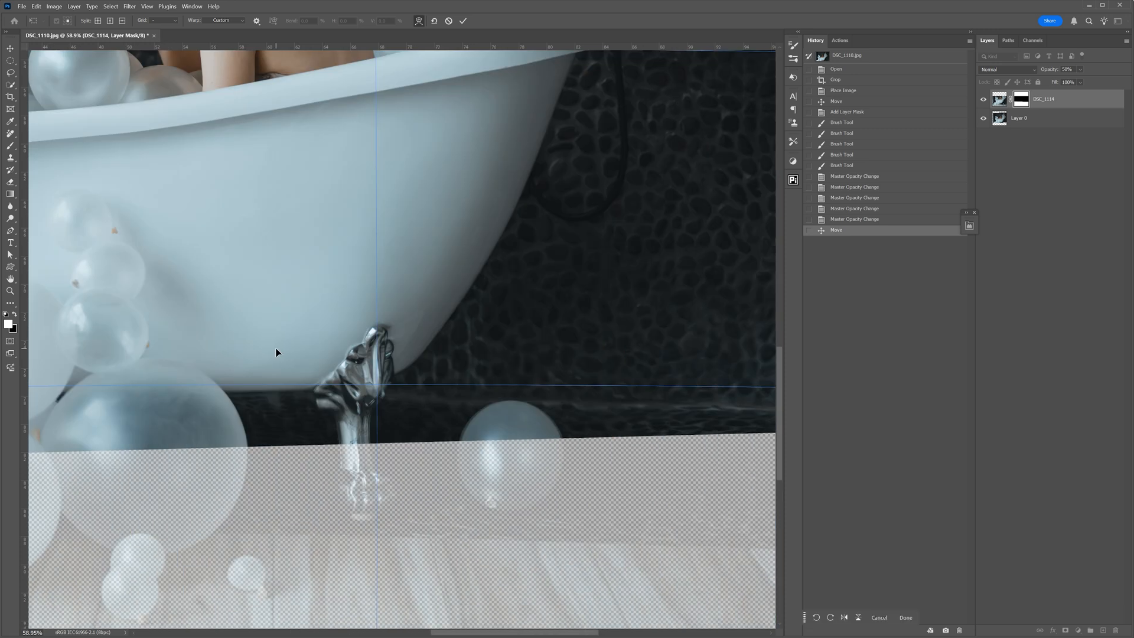
key(ctrl+0)
key(Return)
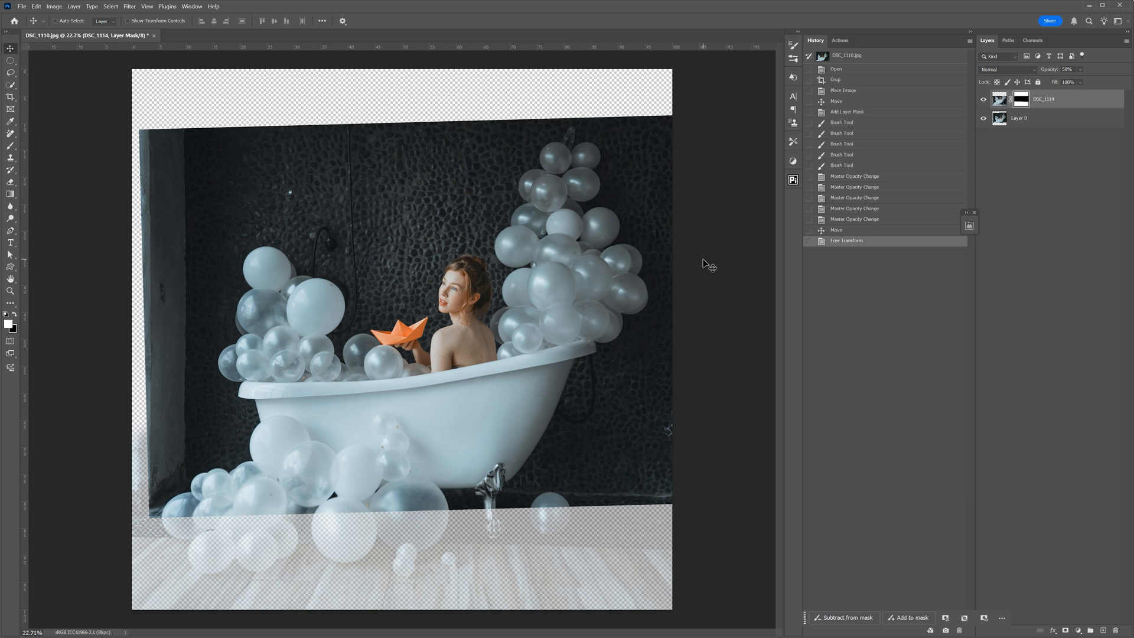
- Set the DSC_1114 layer's opacity to 100% and compare the balloons and tub foot with the layer hidden and shown
key(0)
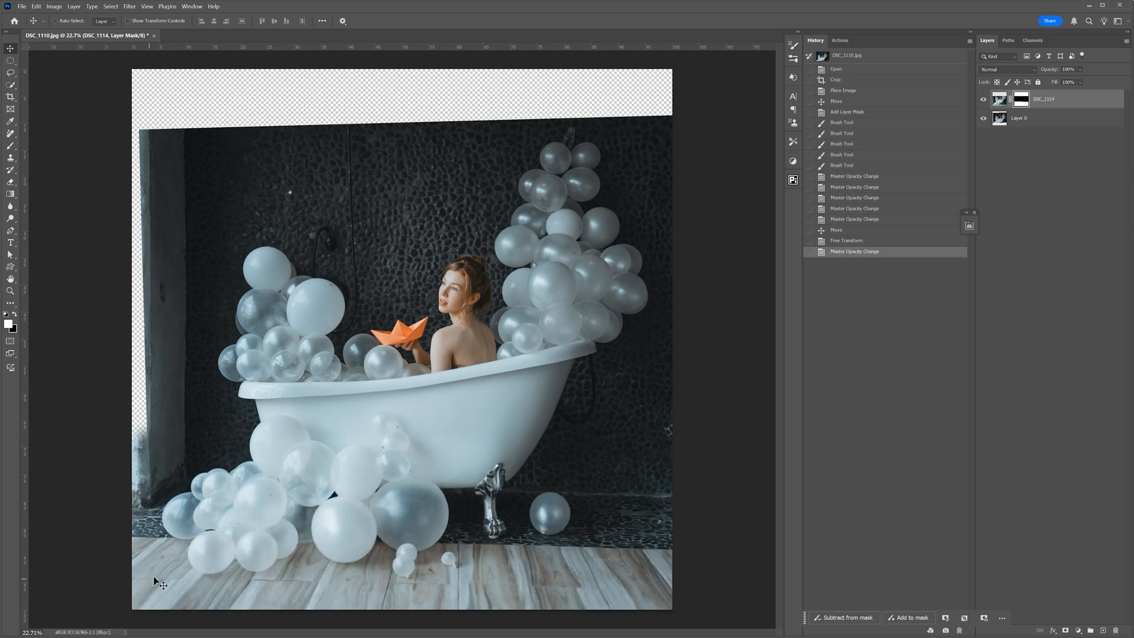
scroll(154, 576, up, 1)
scroll(157, 581, up, 3)
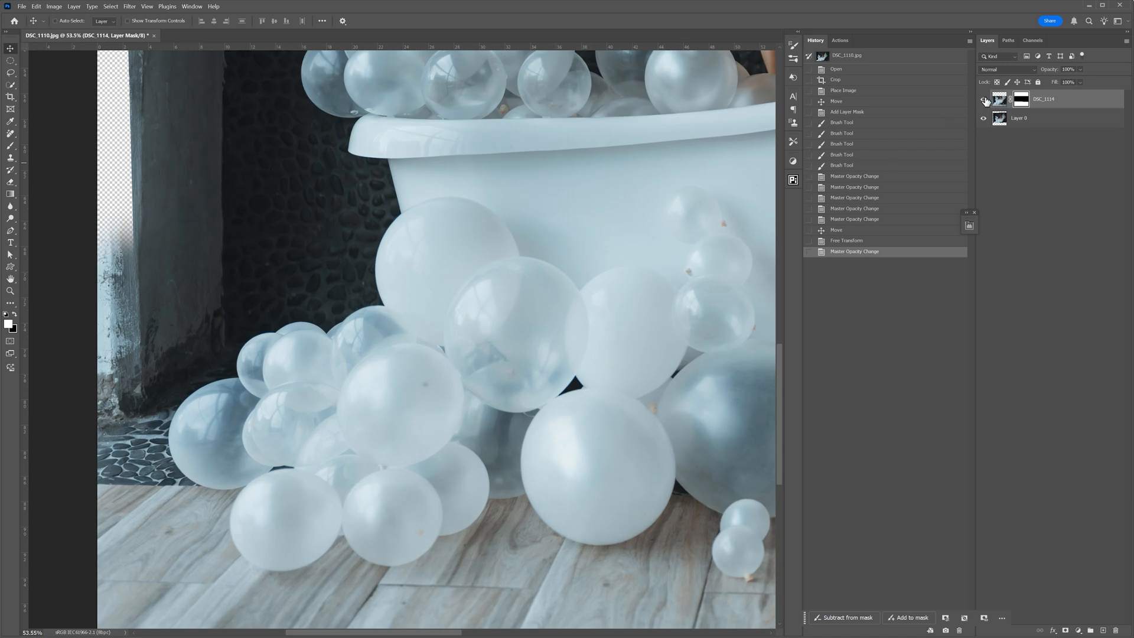
click(983, 102)
click(983, 102)
drag(643, 177, 228, 197)
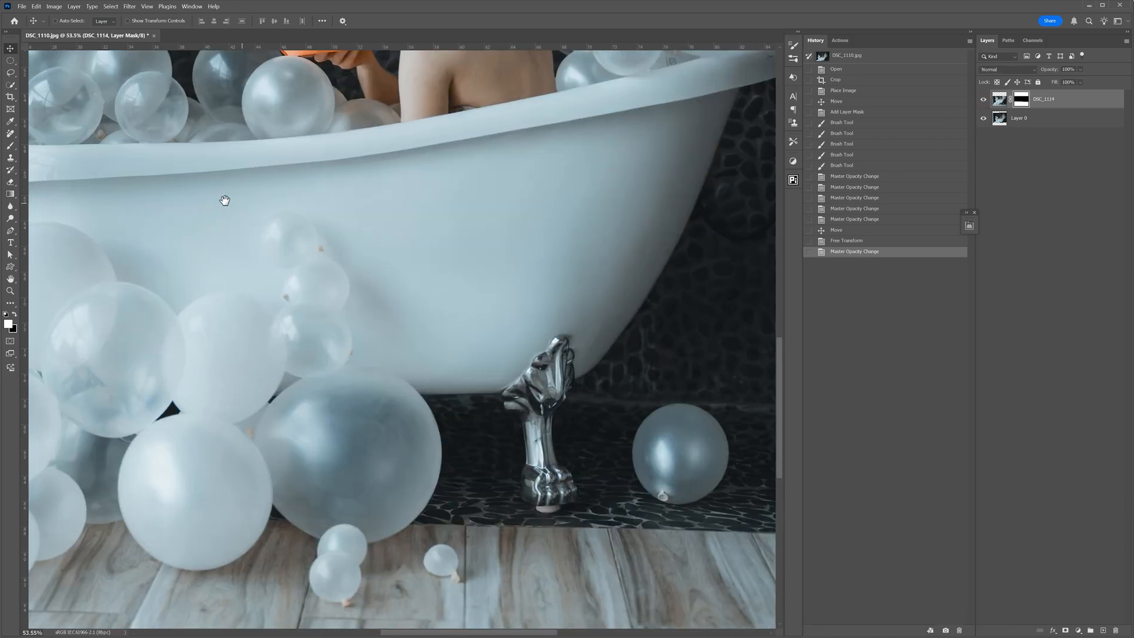
click(983, 102)
click(983, 102)
click(984, 101)
click(983, 101)
key(ctrl+0)
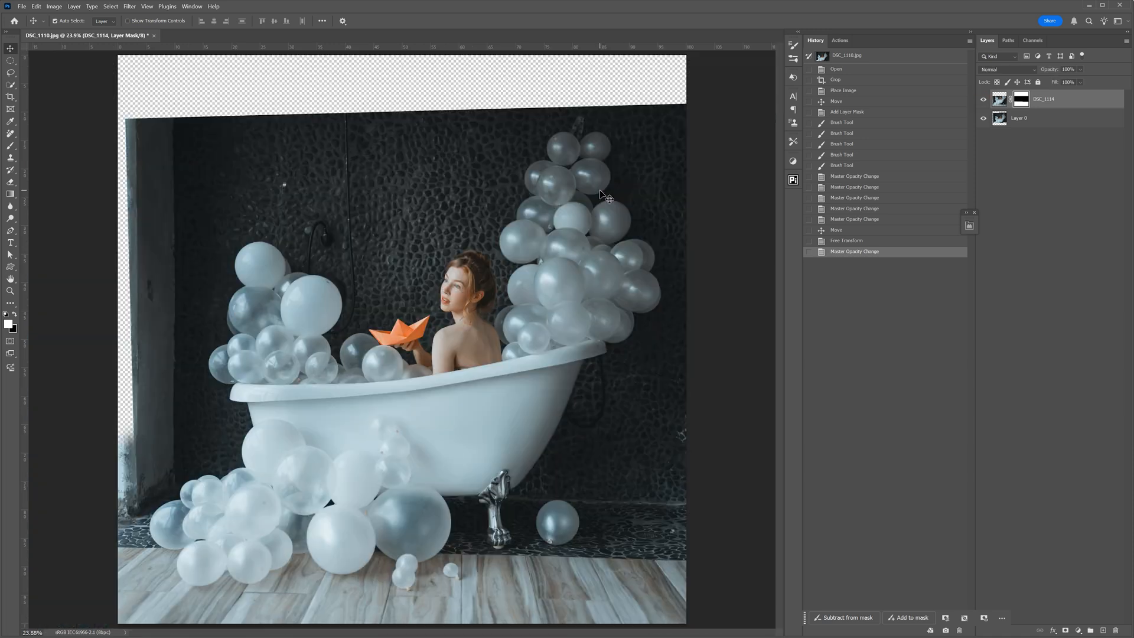
- View the DSC_1114 layer's mask on its own, and switch the active target between the layer's image and its mask
alt+click(1021, 102)
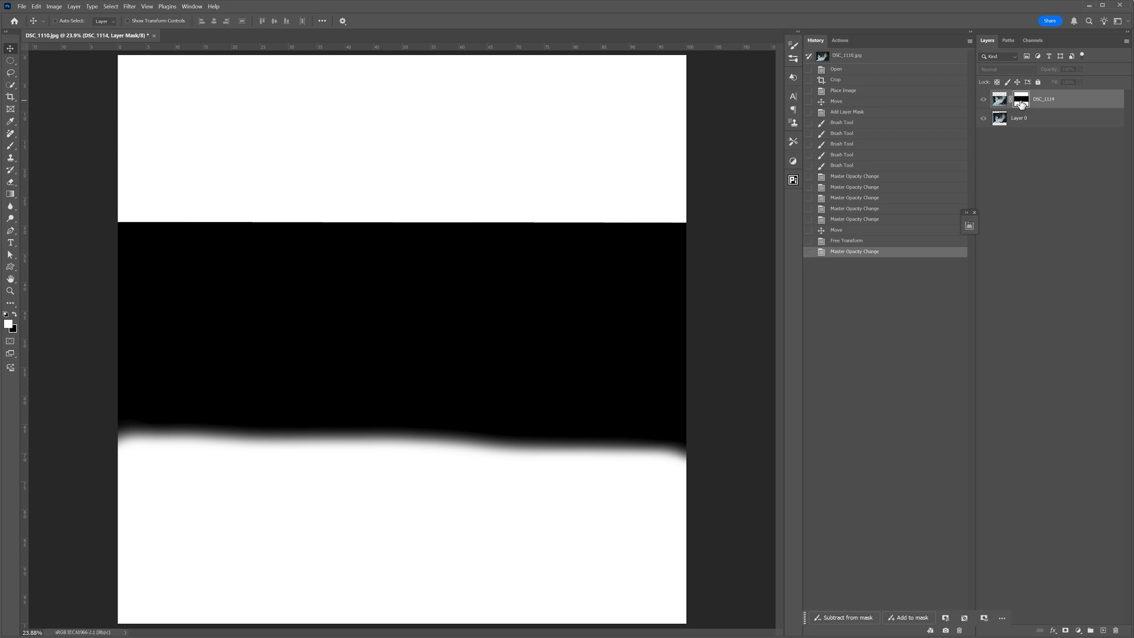
alt+click(1021, 102)
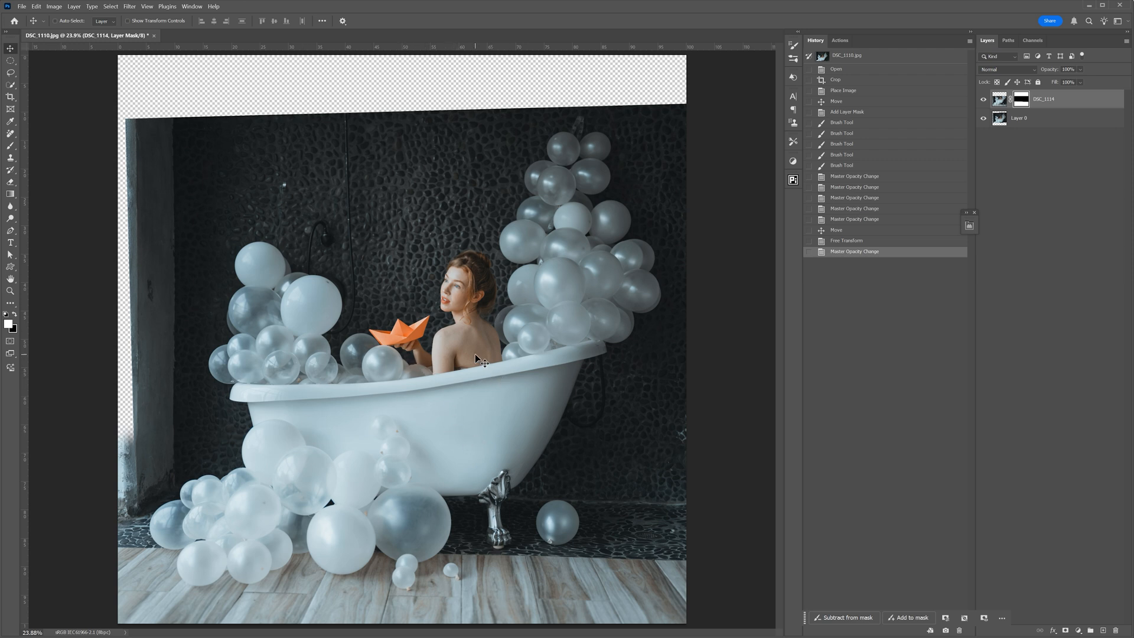
click(1000, 100)
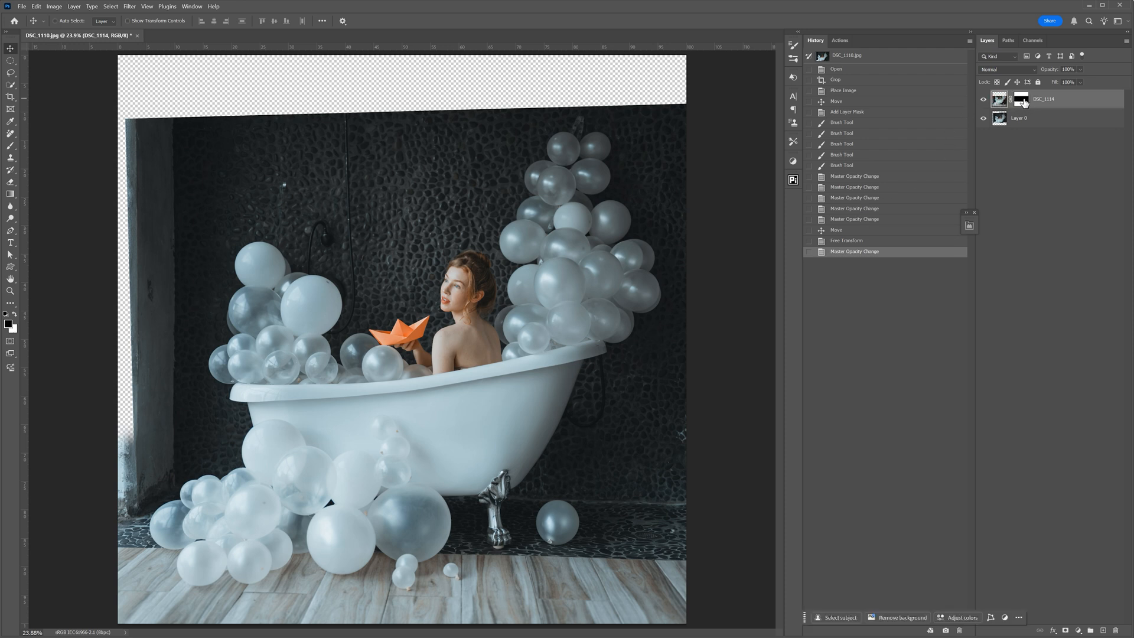
click(1023, 103)
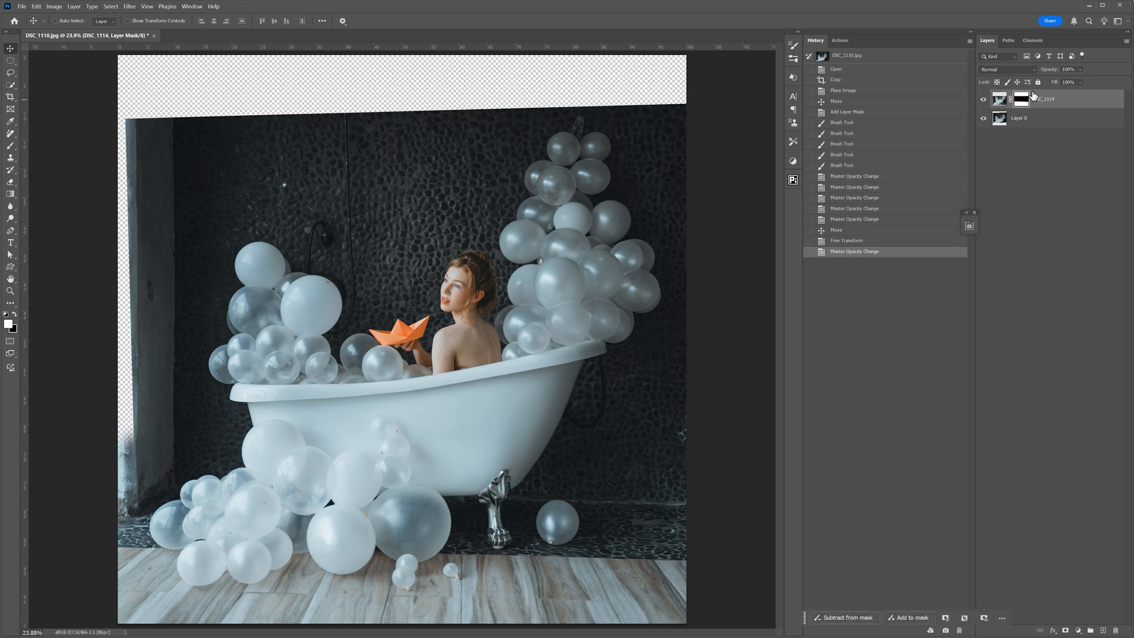
click(999, 100)
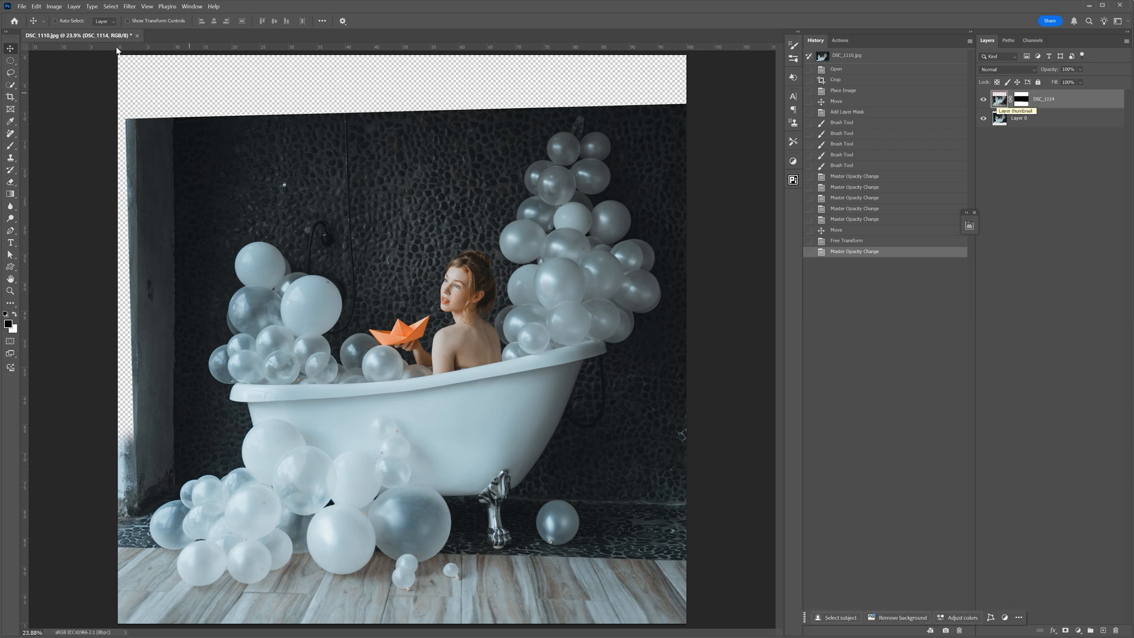
click(54, 7)
mouse_move(67, 29)
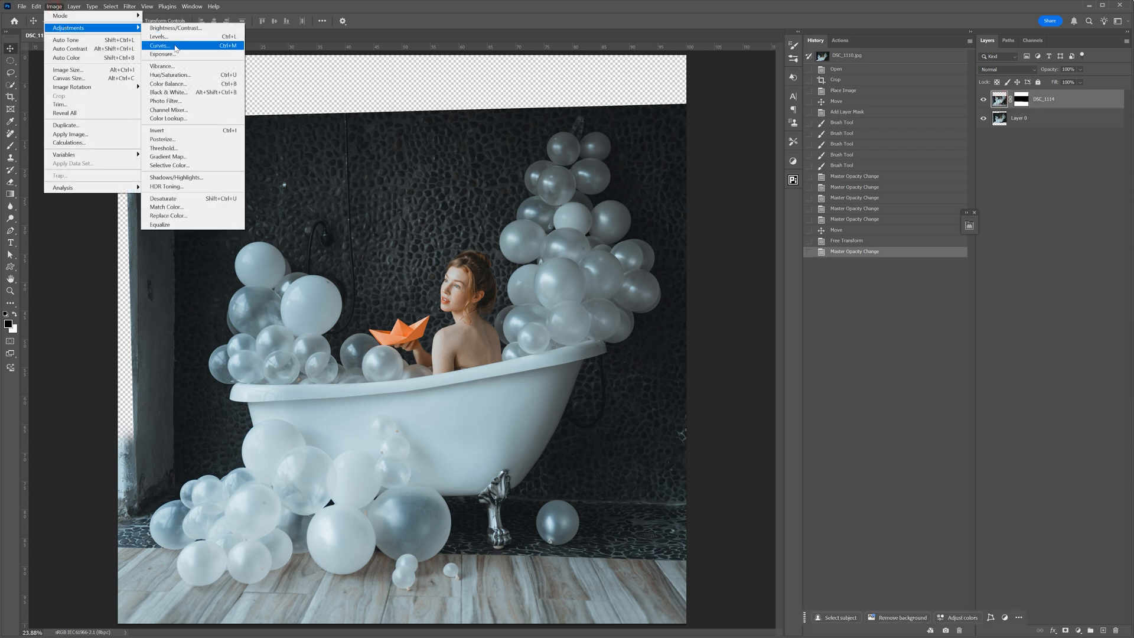
click(176, 47)
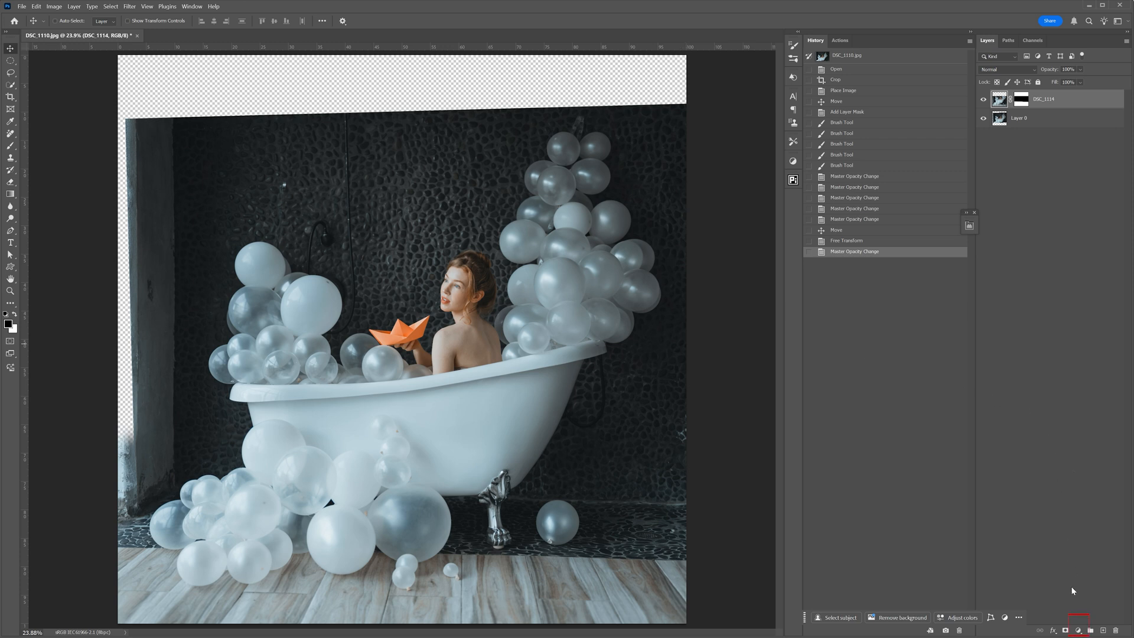
- Add a Curves adjustment layer above DSC_1114 and darken the midtones with a point at input 144, output 122
click(1079, 630)
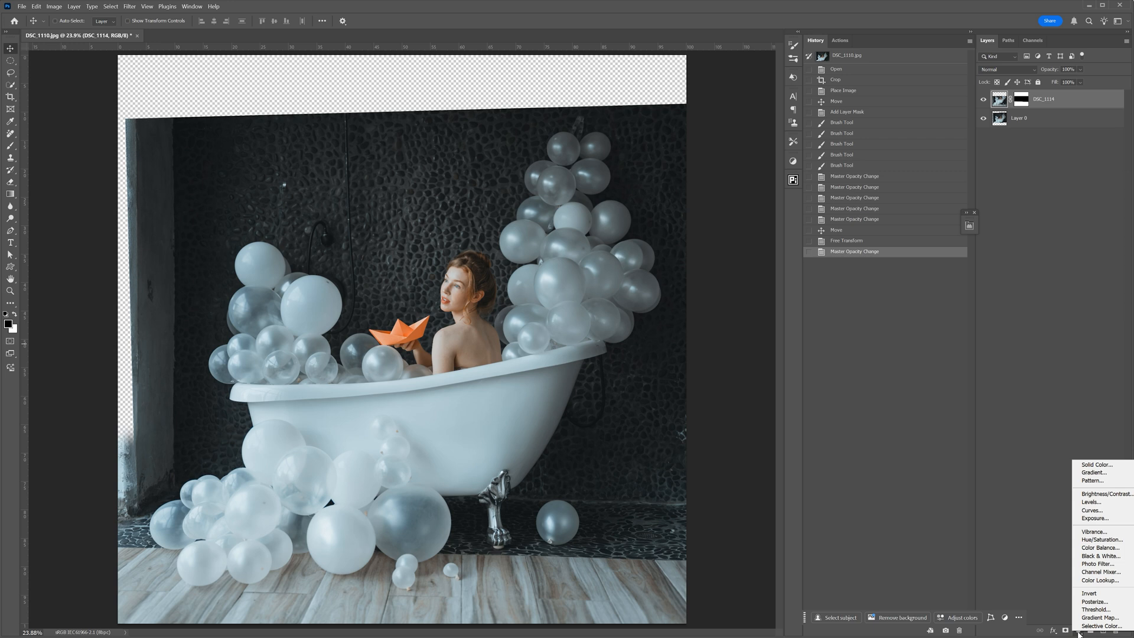
click(1092, 510)
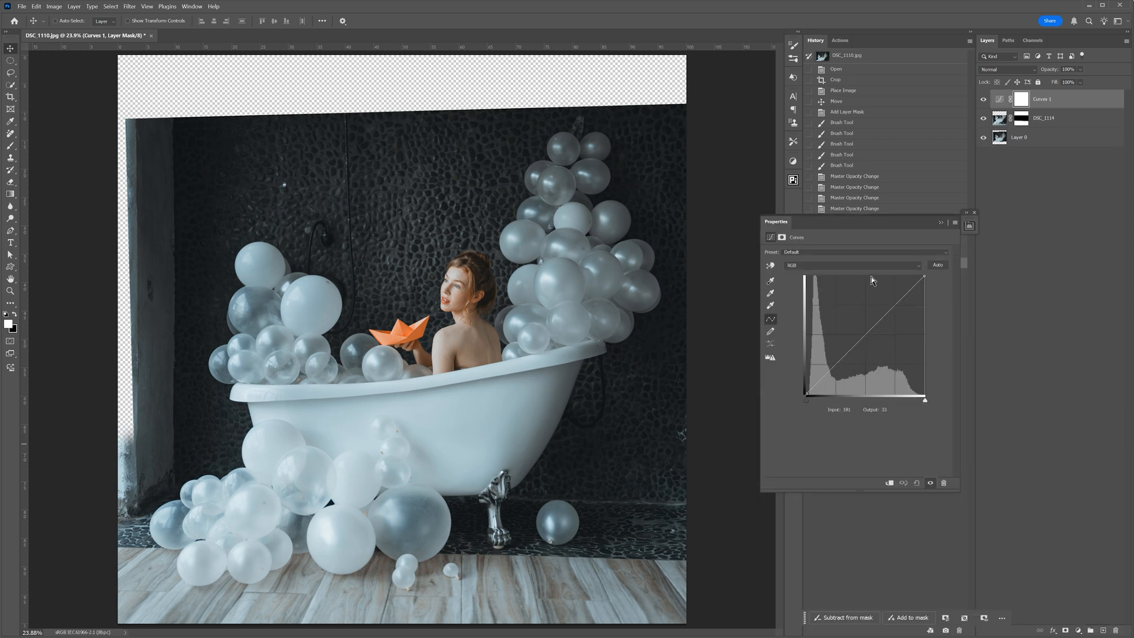
drag(879, 319, 874, 338)
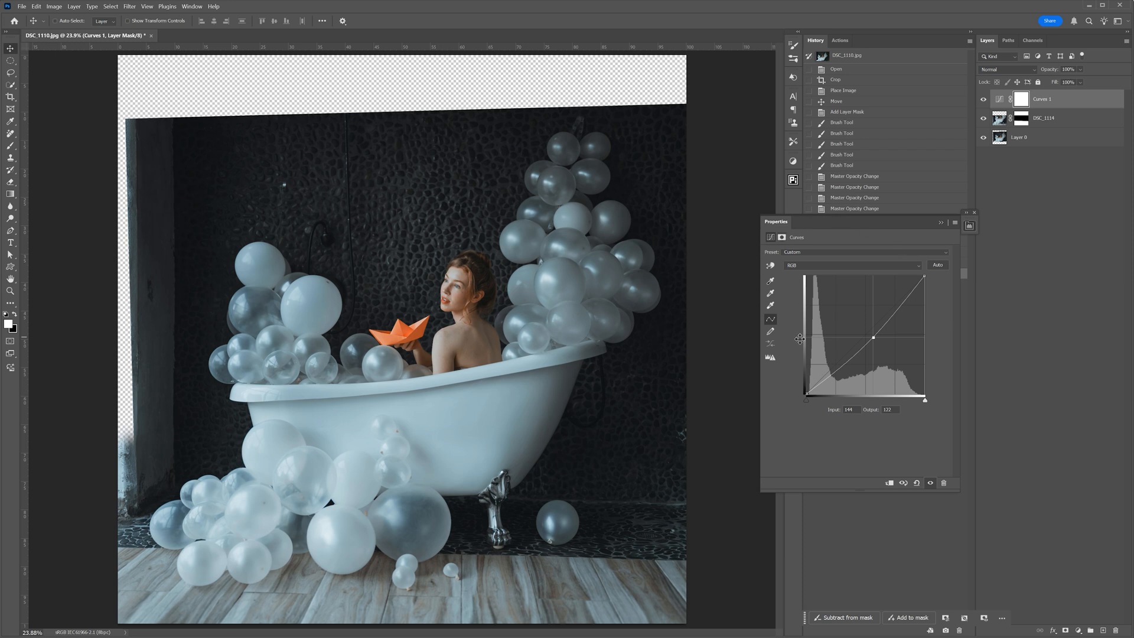
- Clip the Curves adjustment to the DSC_1114 layer, compare it off and on, and soften the darkening of its midtone point
click(890, 484)
click(984, 99)
click(984, 99)
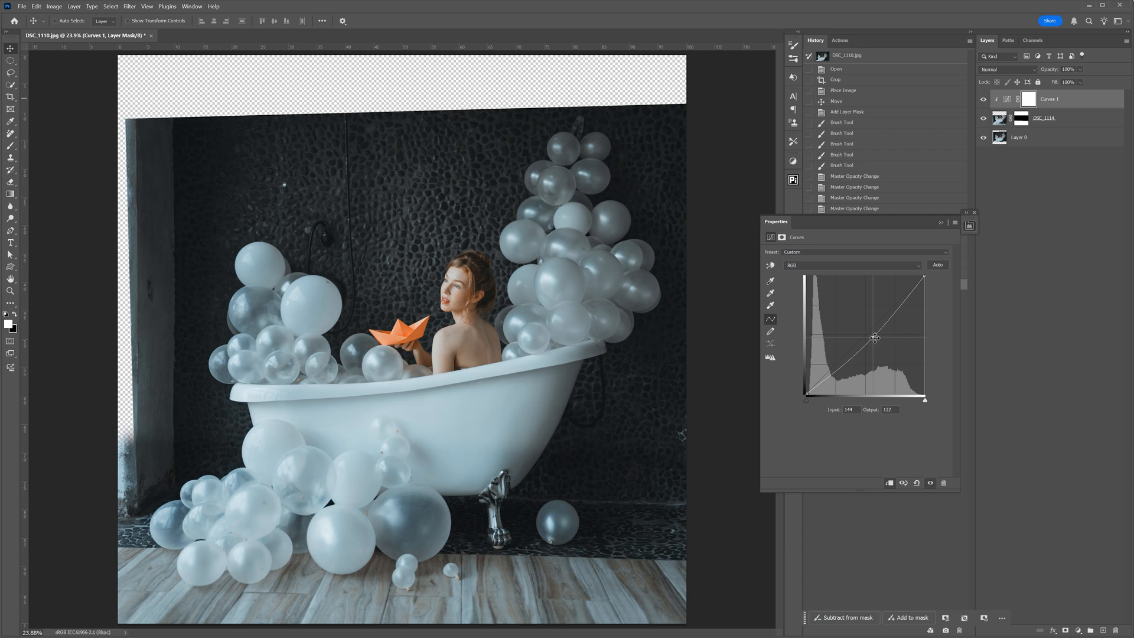
drag(875, 337, 869, 336)
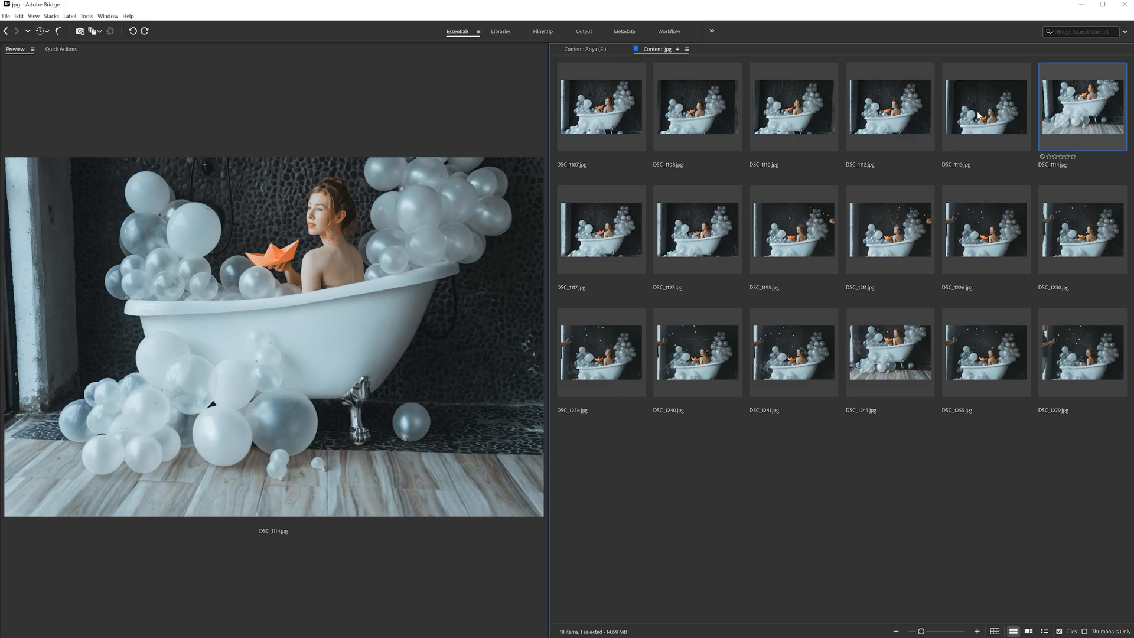
- Switch to Bridge, open DSC_1113.jpg in Photoshop, and select the full-width upper strip of the wall with a rectangular marquee
click(978, 115)
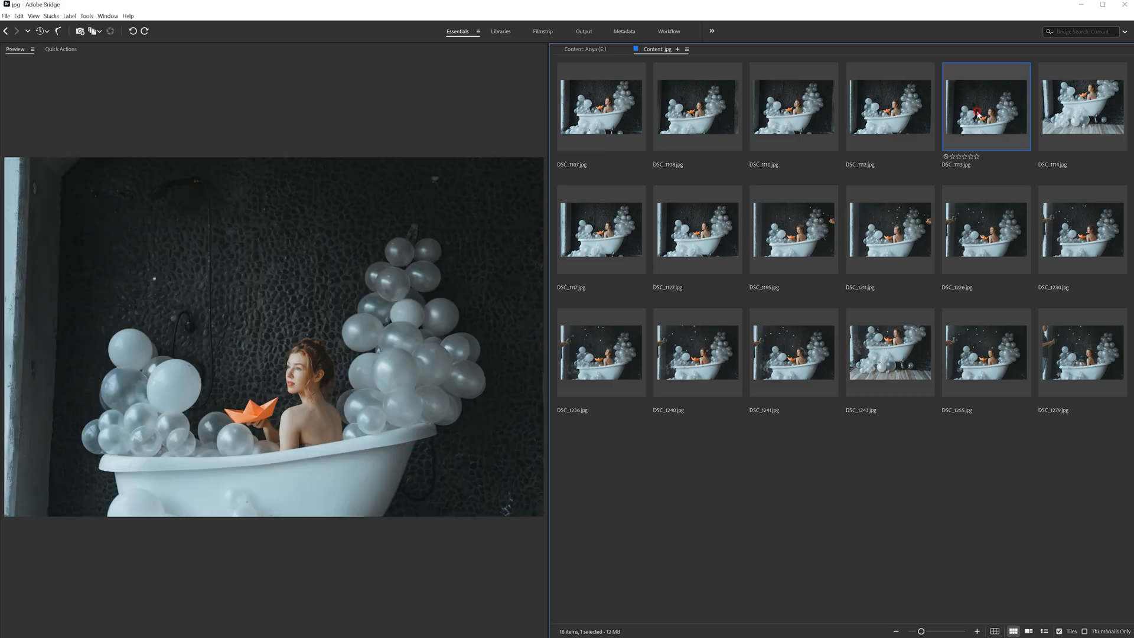
drag(946, 160, 464, 36)
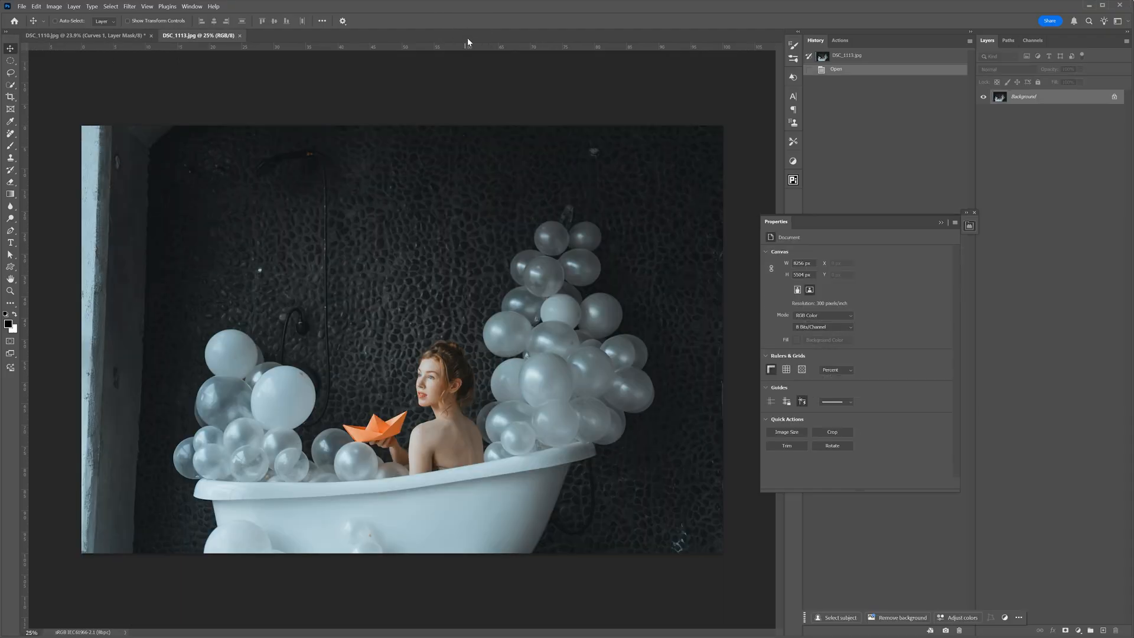
drag(14, 63, 37, 62)
drag(65, 116, 764, 261)
click(10, 48)
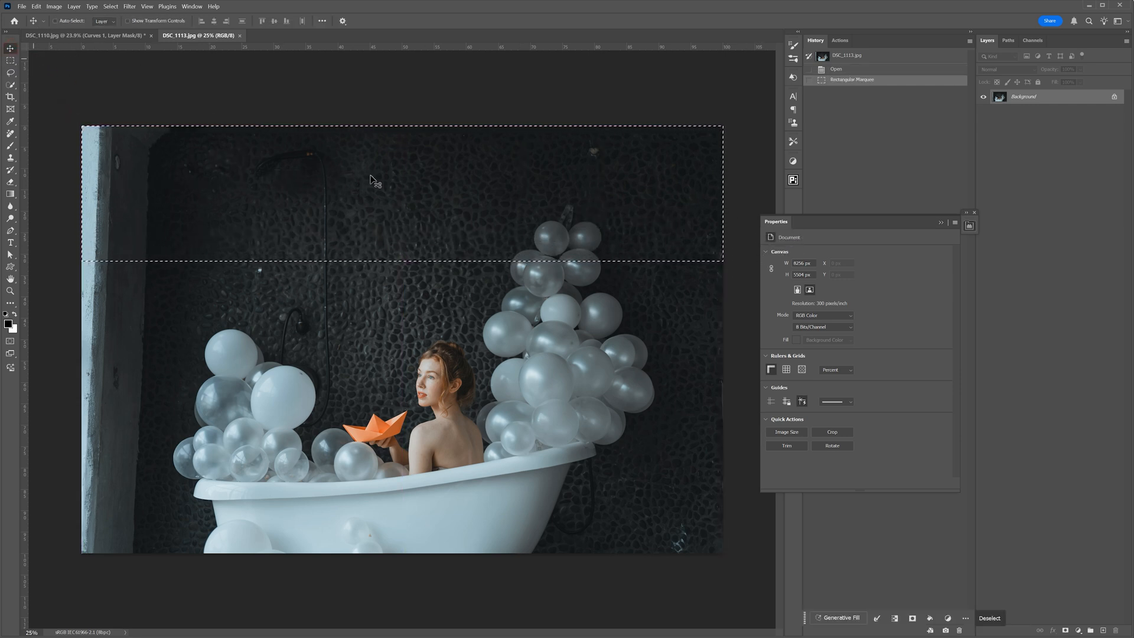
- Copy the selected wall strip into DSC_1110.jpg, position it over the empty area above the photo, and compare it hidden and shown
drag(412, 177, 129, 38)
drag(449, 192, 453, 195)
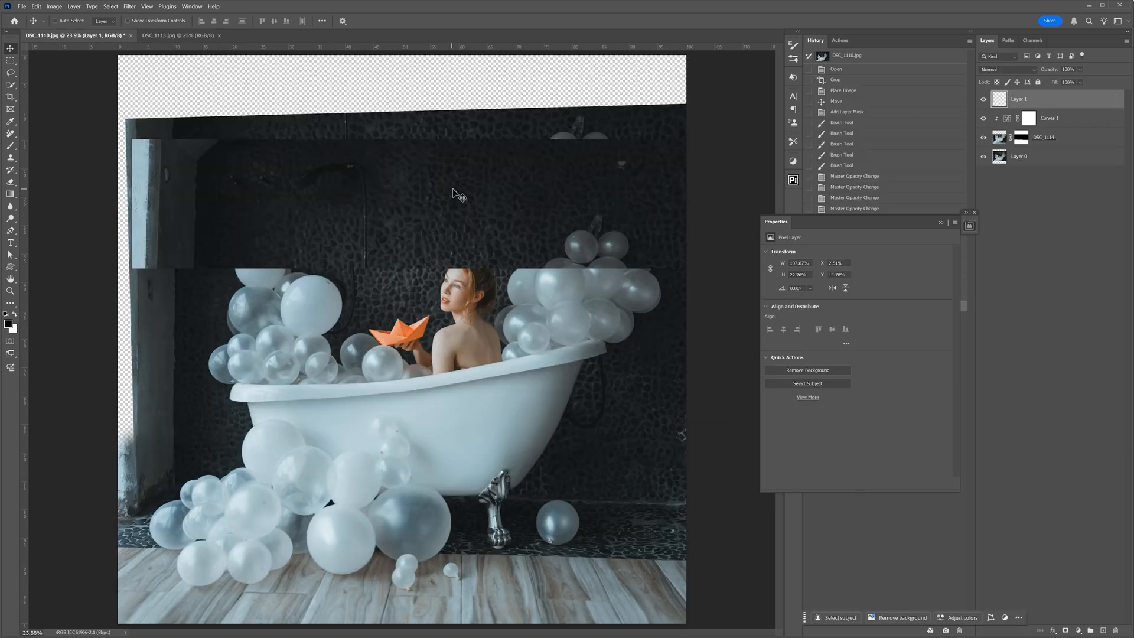
drag(544, 223, 527, 117)
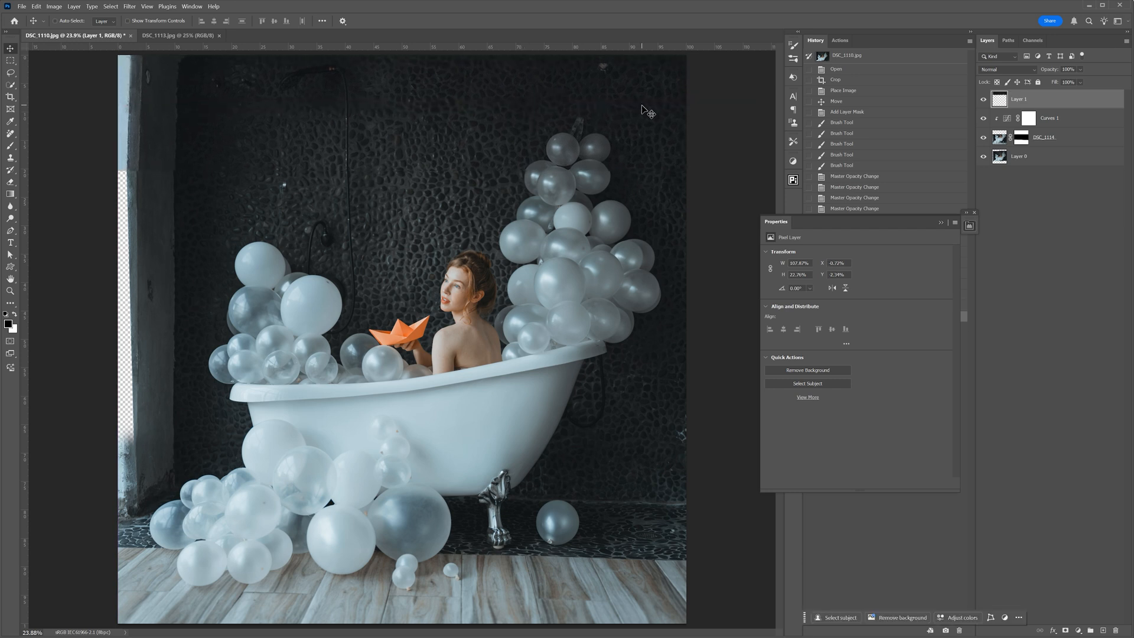
click(984, 100)
click(983, 100)
- Free-transform the wall strip layer, rotating it about 1.3° counterclockwise and moving it slightly down to match the wall and balloons
key(ctrl+t)
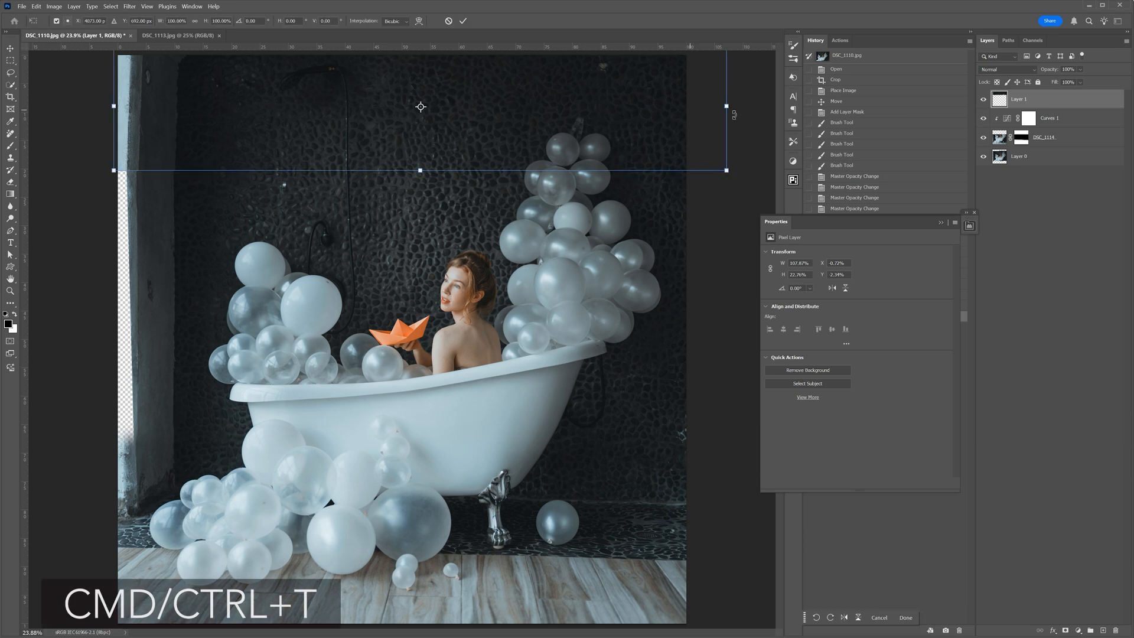
drag(750, 104, 751, 96)
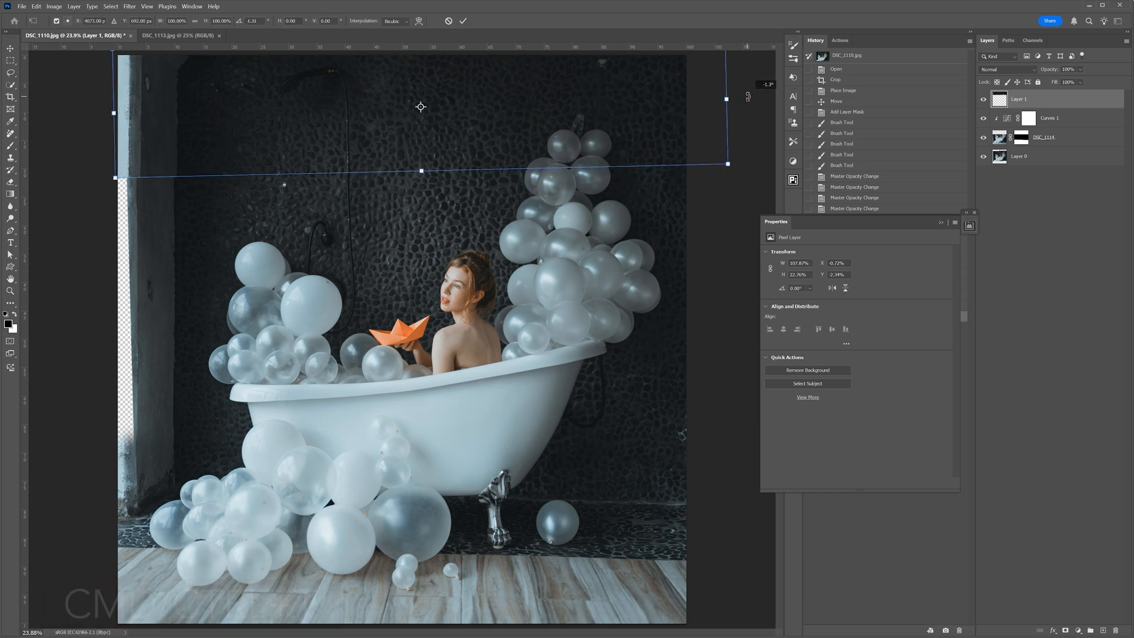
drag(661, 108, 662, 114)
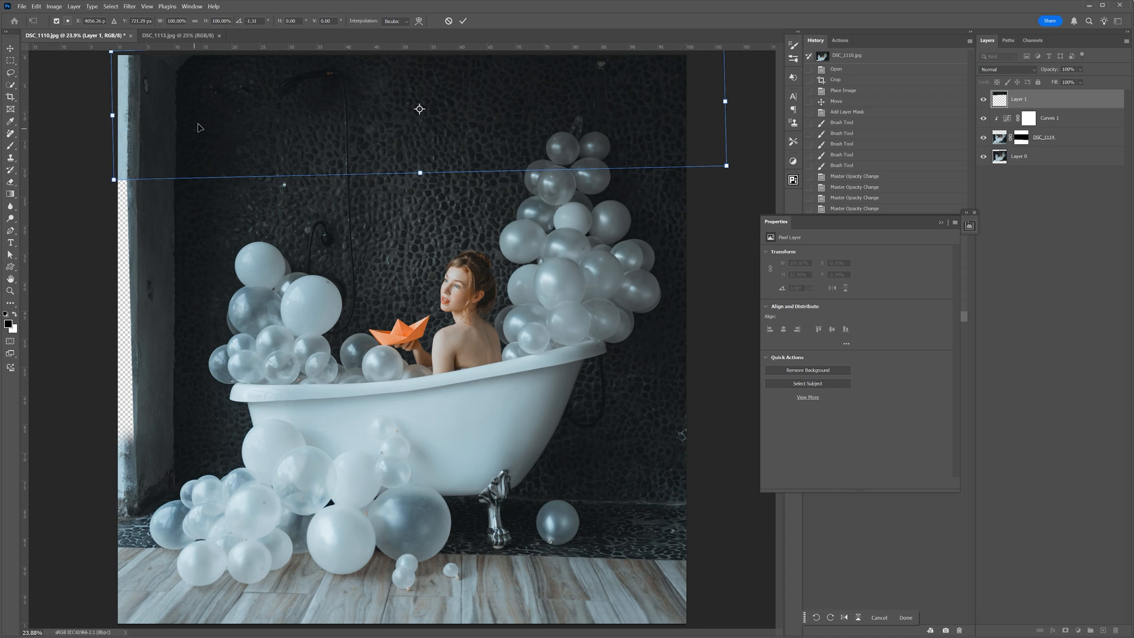
- Widen the upper edge of the wall strip slightly with the Perspective transform
scroll(219, 130, down, 1)
right_click(232, 121)
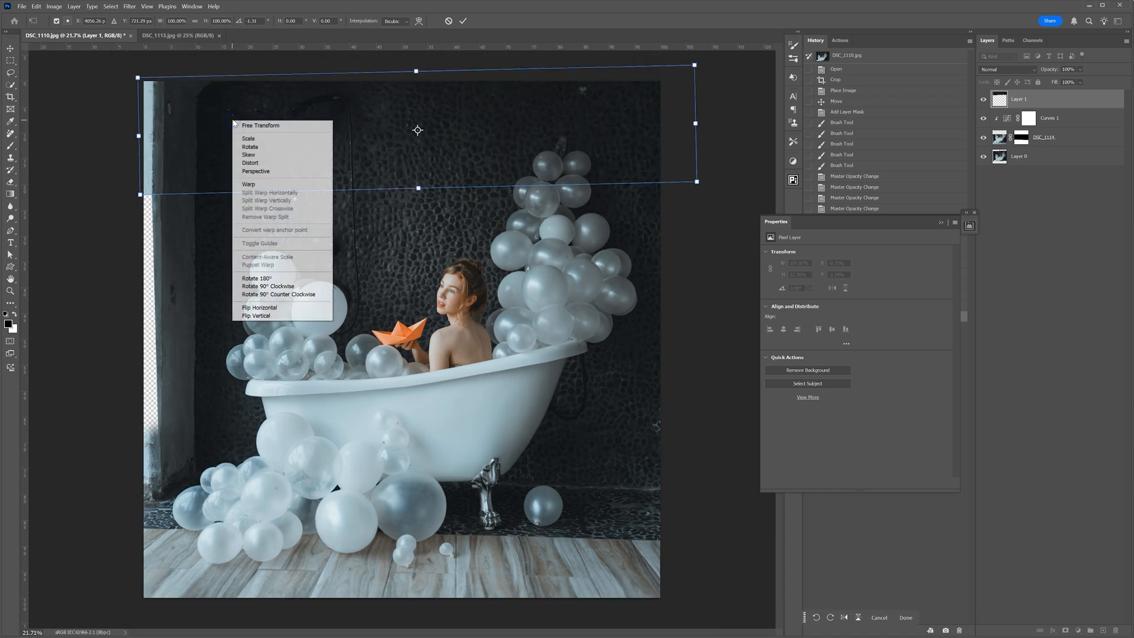
click(255, 171)
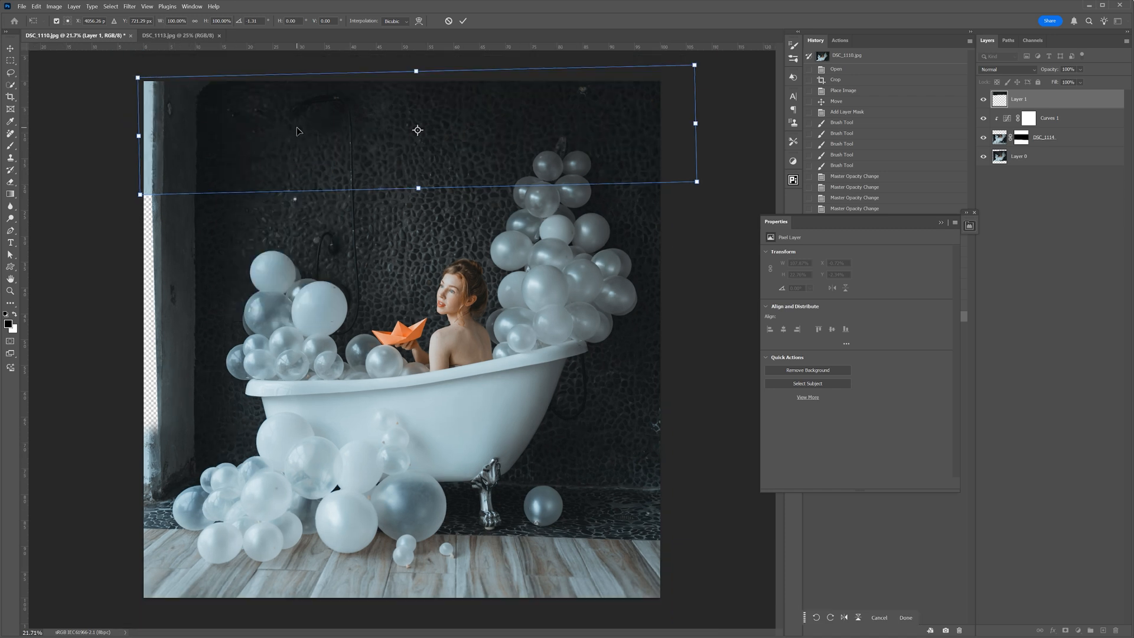
drag(132, 82, 129, 77)
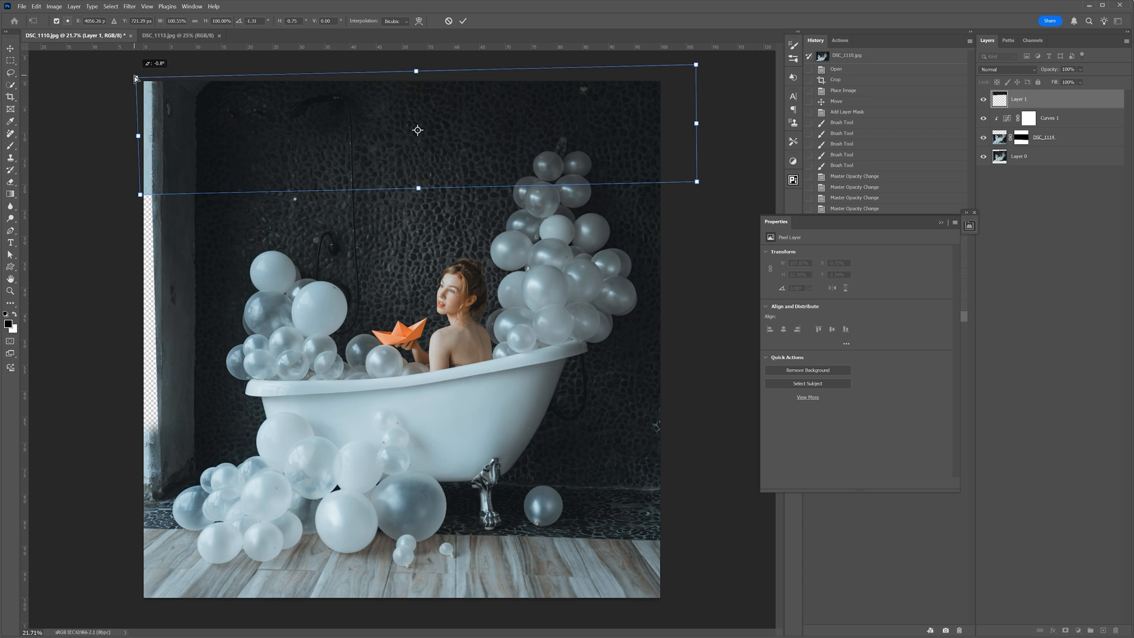
- Distort the wall strip's side edges slightly to match the photo below, apply the transform, and compare the layer hidden and shown
right_click(208, 130)
click(236, 171)
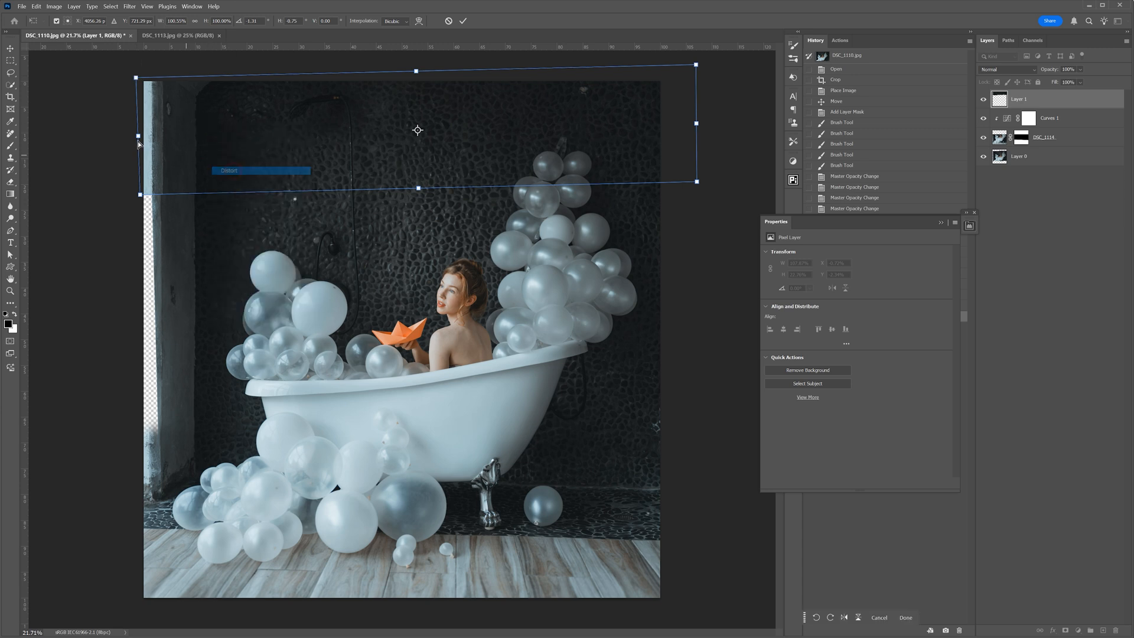
drag(138, 137, 136, 134)
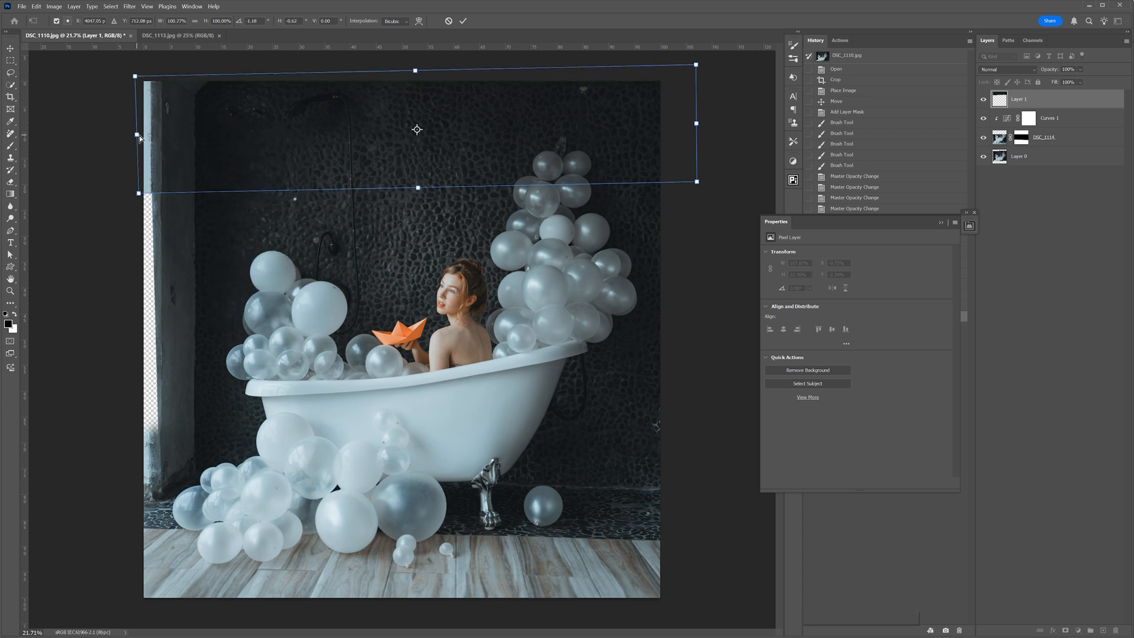
drag(696, 127, 698, 126)
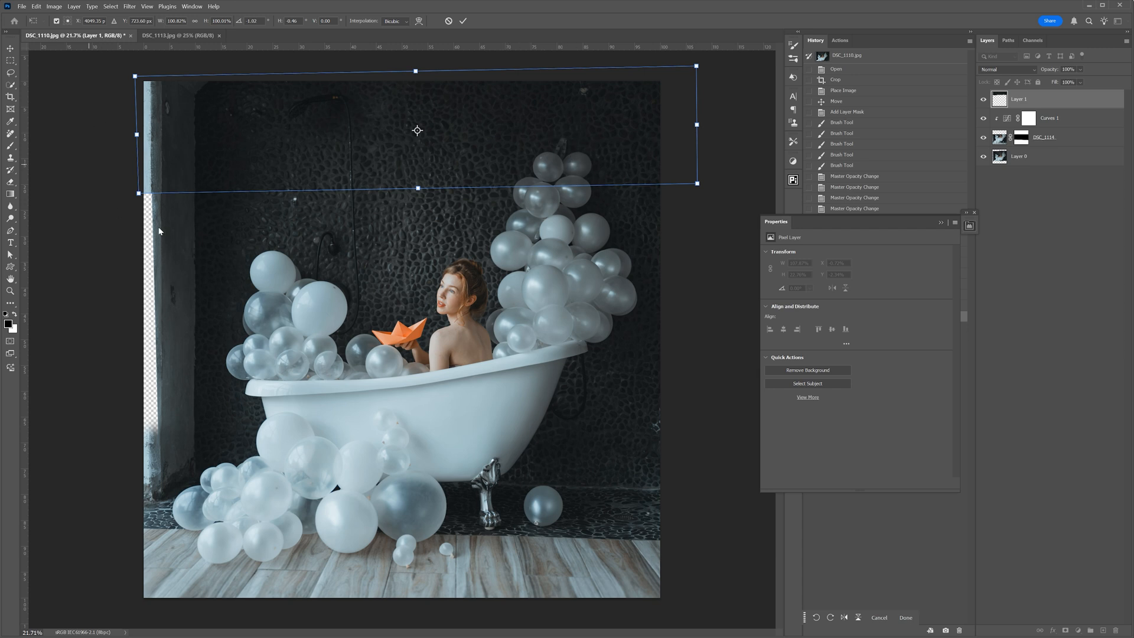
drag(138, 136, 137, 136)
click(464, 22)
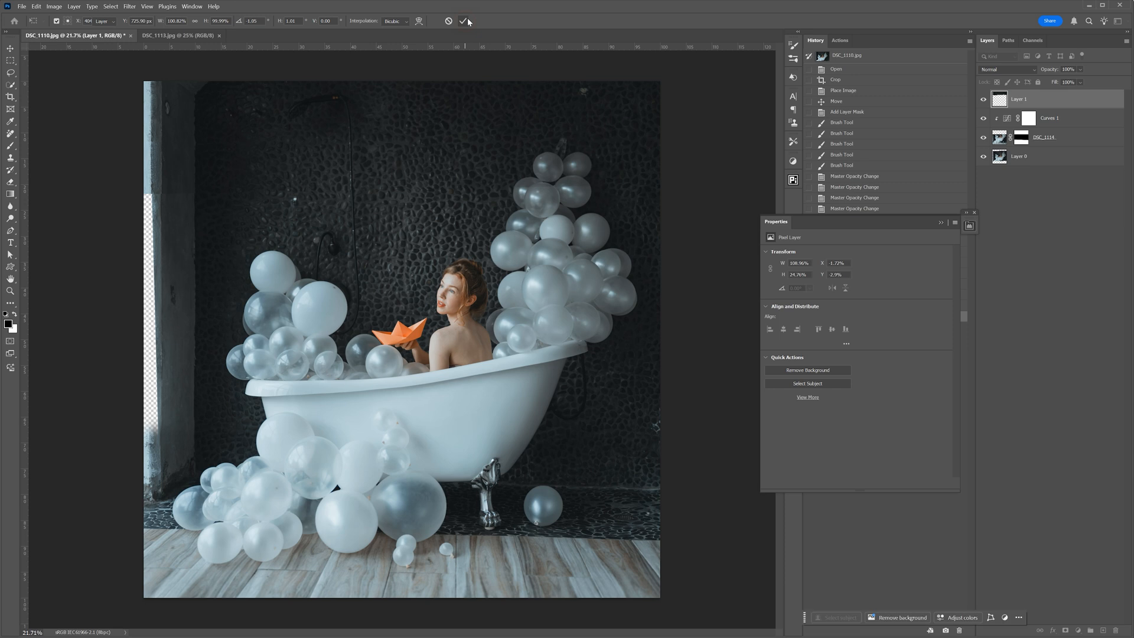
click(984, 100)
click(984, 99)
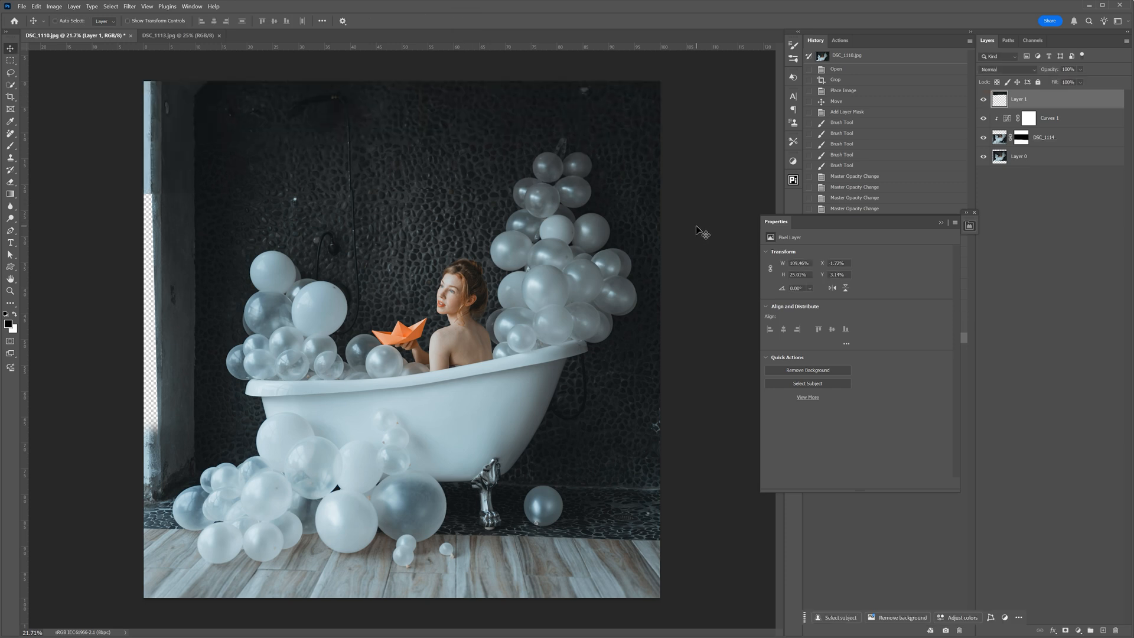
- Add a layer mask to Layer 1 and brush black along the strip's lower seam on the left half of the wall
click(1065, 631)
key(b)
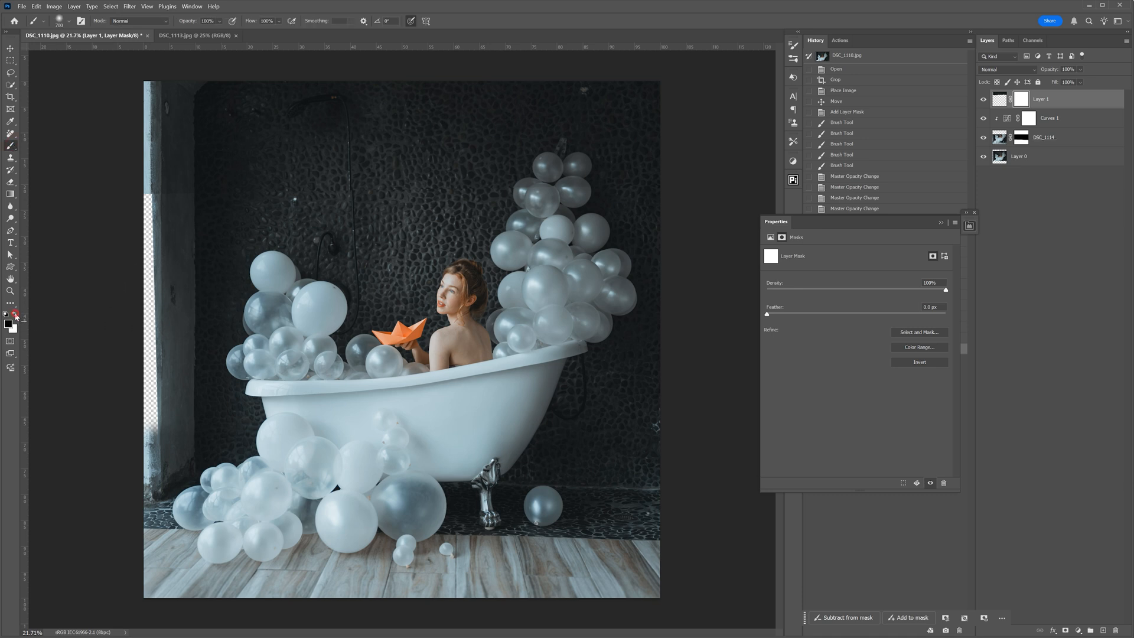
key(bracketright)
mouse_move(195, 212)
mouse_down()
mouse_move(157, 189)
mouse_move(331, 179)
mouse_up()
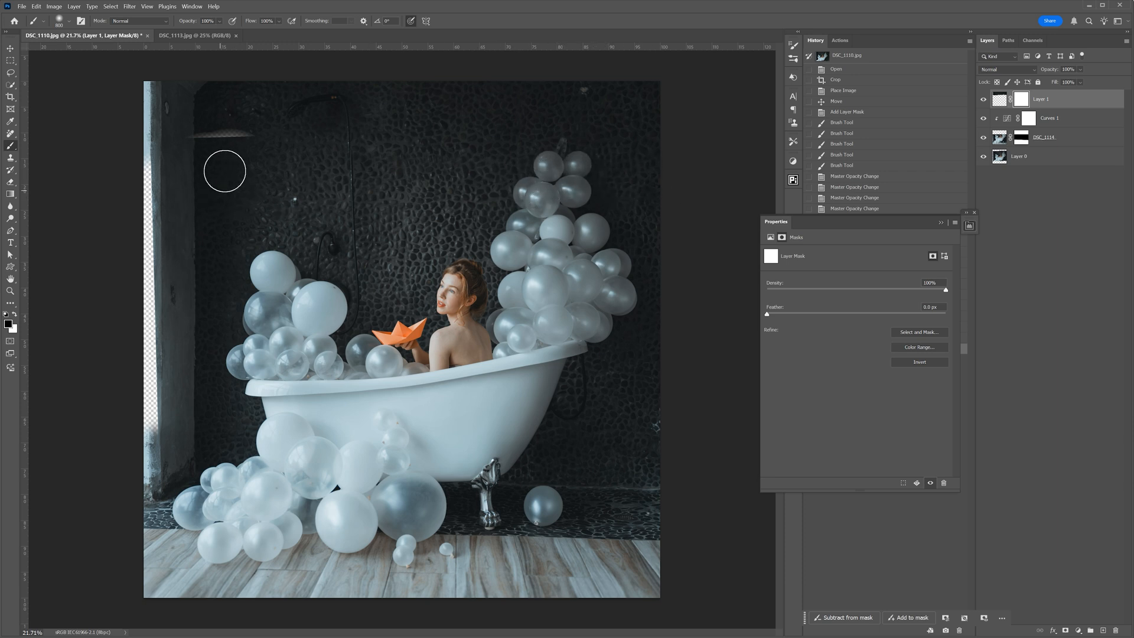
- Touch up Layer 1's mask near the shower head with a smaller brush, painting white over the exposed photo edge
click(226, 134)
key(bracketleft)
key(bracketleft)
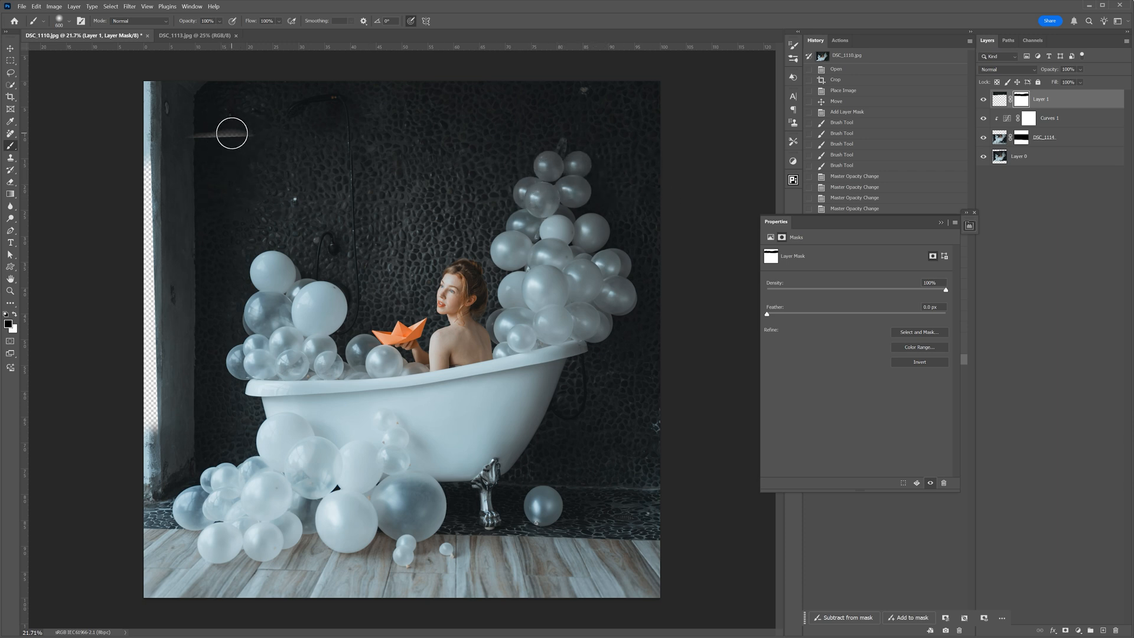
click(234, 131)
key(x)
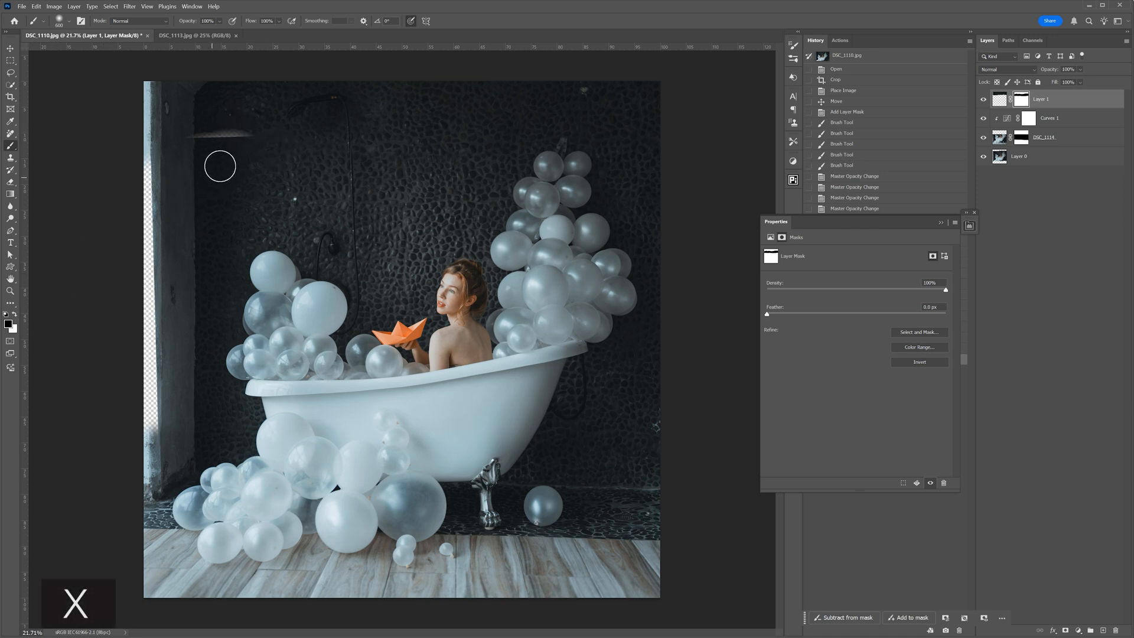
drag(268, 130, 175, 130)
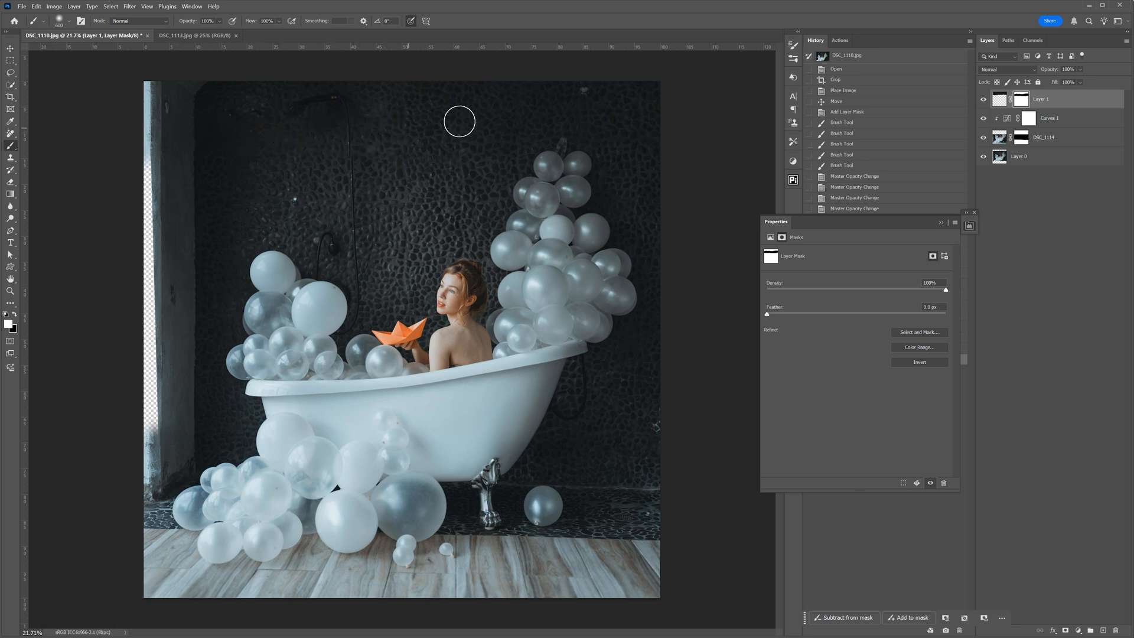
- Brush black on Layer 1's mask around the topmost balloons, then paint white along the exposed upper wall and the left edge
key(x)
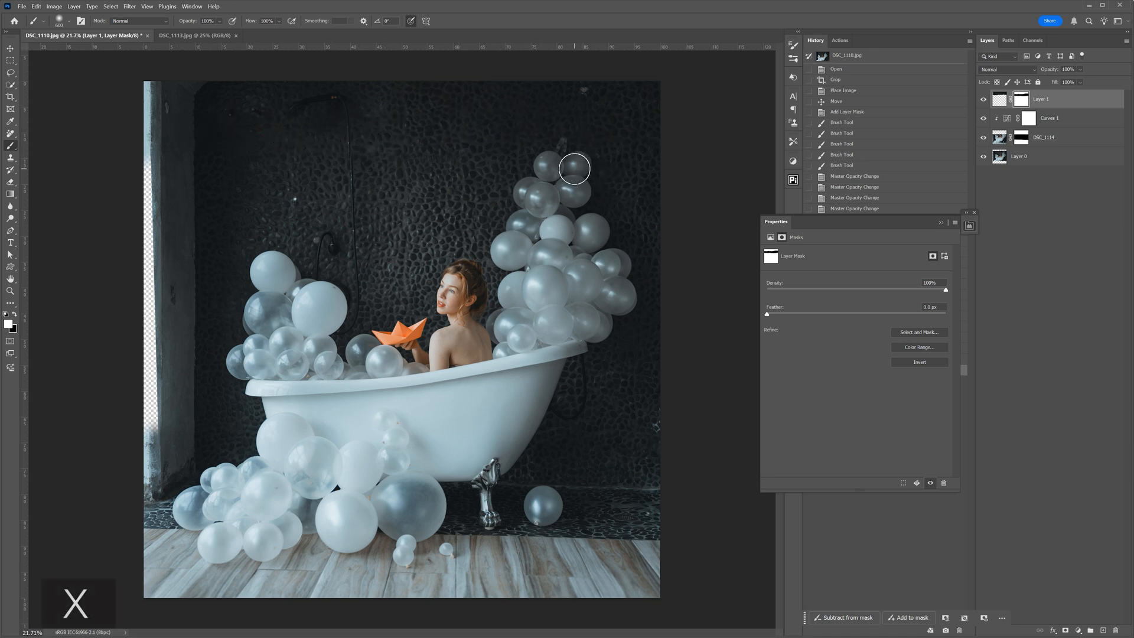
drag(569, 153, 576, 160)
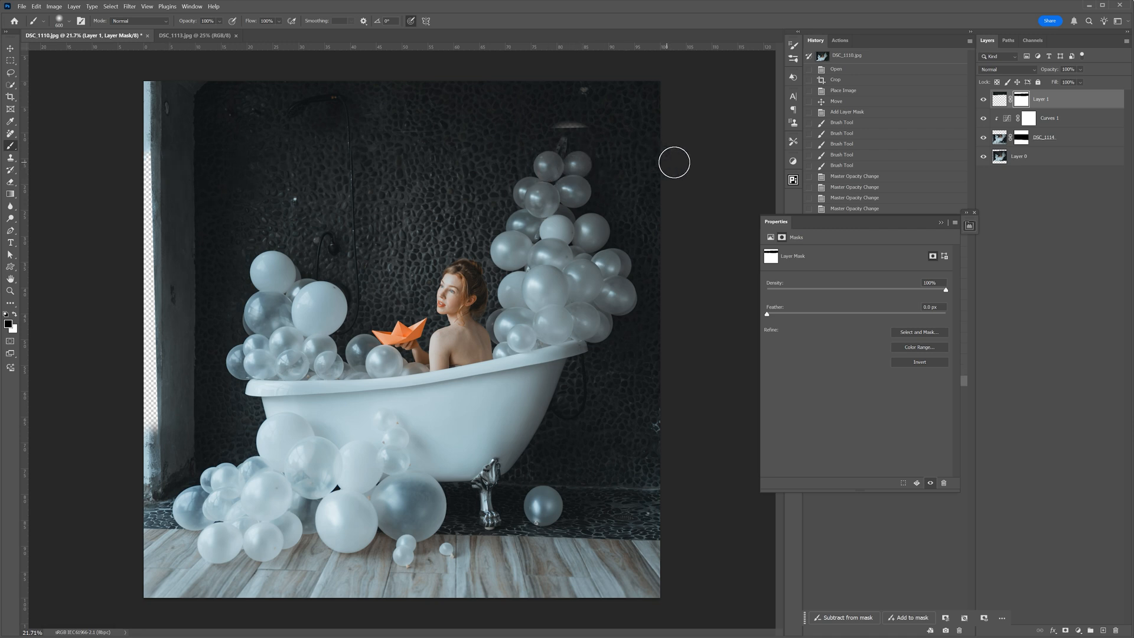
key(x)
key(bracketleft)
drag(572, 112, 595, 119)
drag(499, 119, 435, 124)
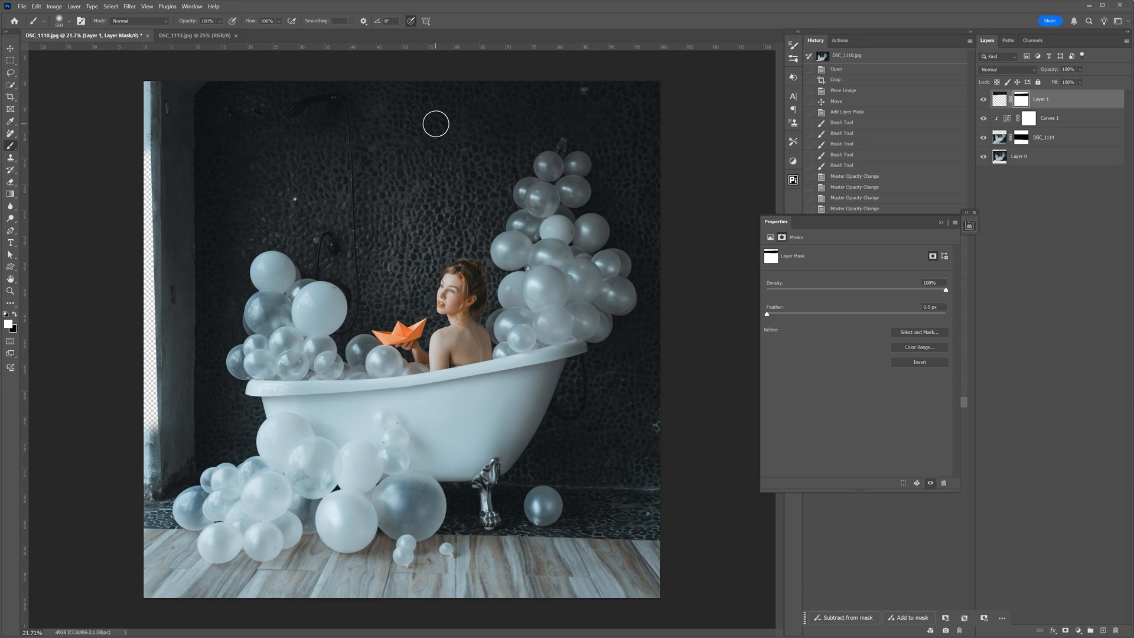
mouse_move(167, 112)
mouse_down()
mouse_move(193, 135)
mouse_move(153, 127)
mouse_up()
- Free-transform Layer 1 to stretch it slightly to the left, aligning the pillar and wall edges with the photo below
scroll(352, 103, up, 1)
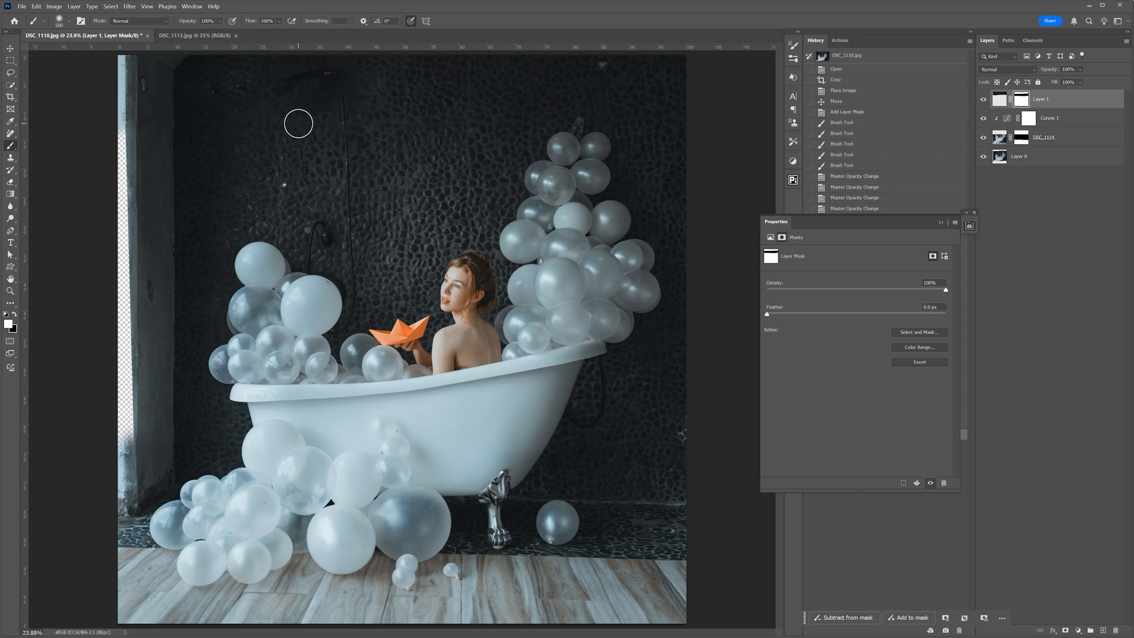
scroll(119, 85, up, 2)
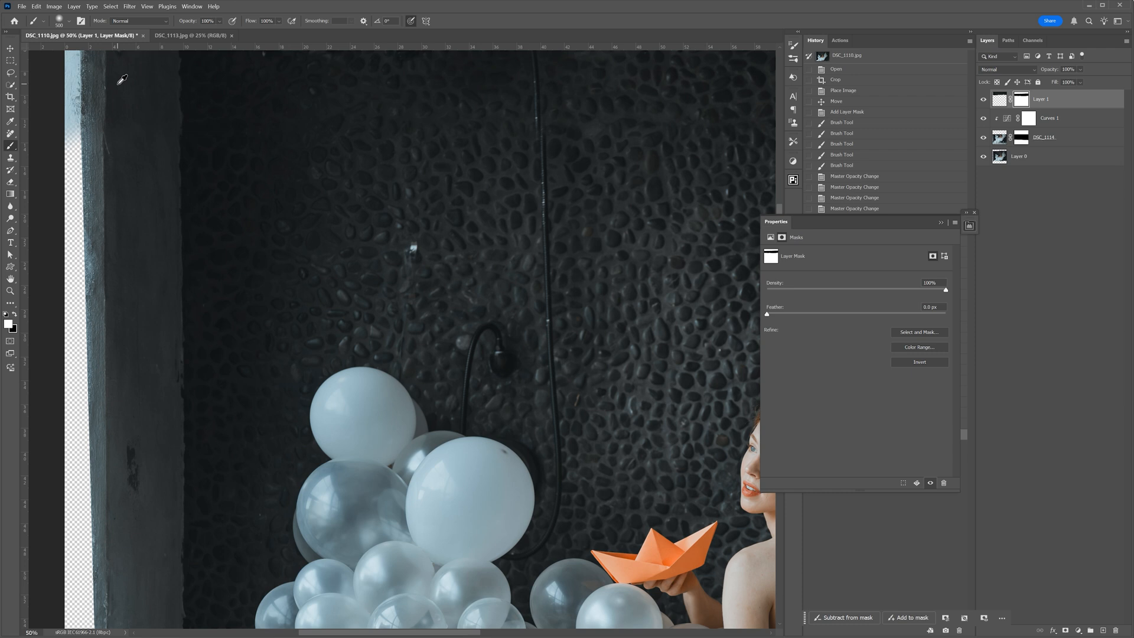
mouse_move(200, 109)
mouse_down()
mouse_move(293, 197)
mouse_move(305, 235)
mouse_up()
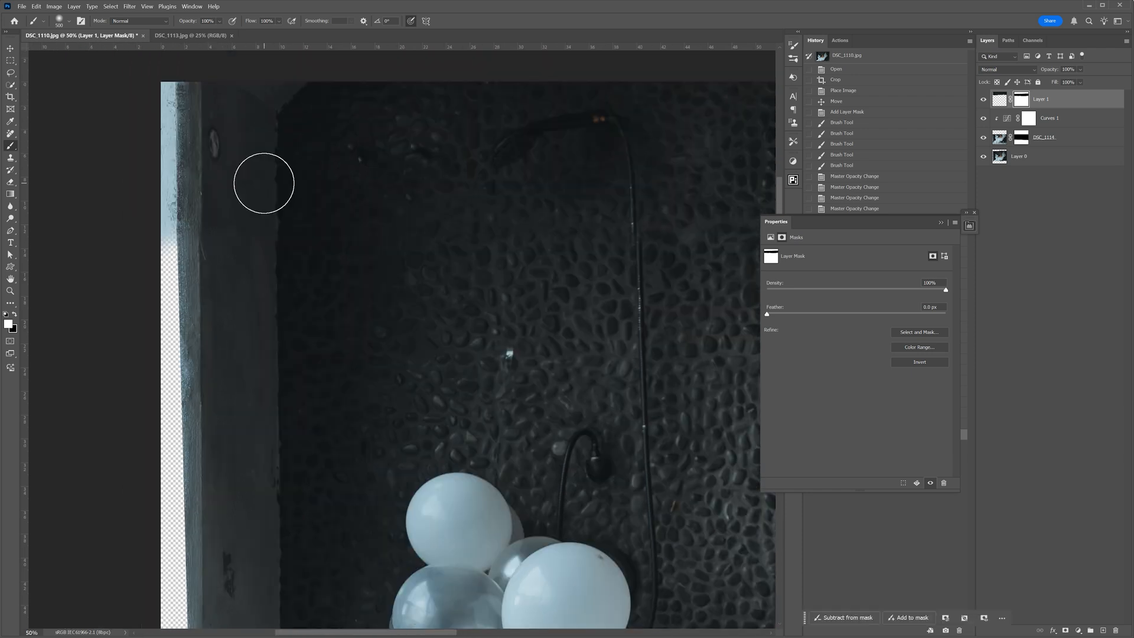
key(ctrl+t)
drag(139, 193, 138, 191)
click(463, 21)
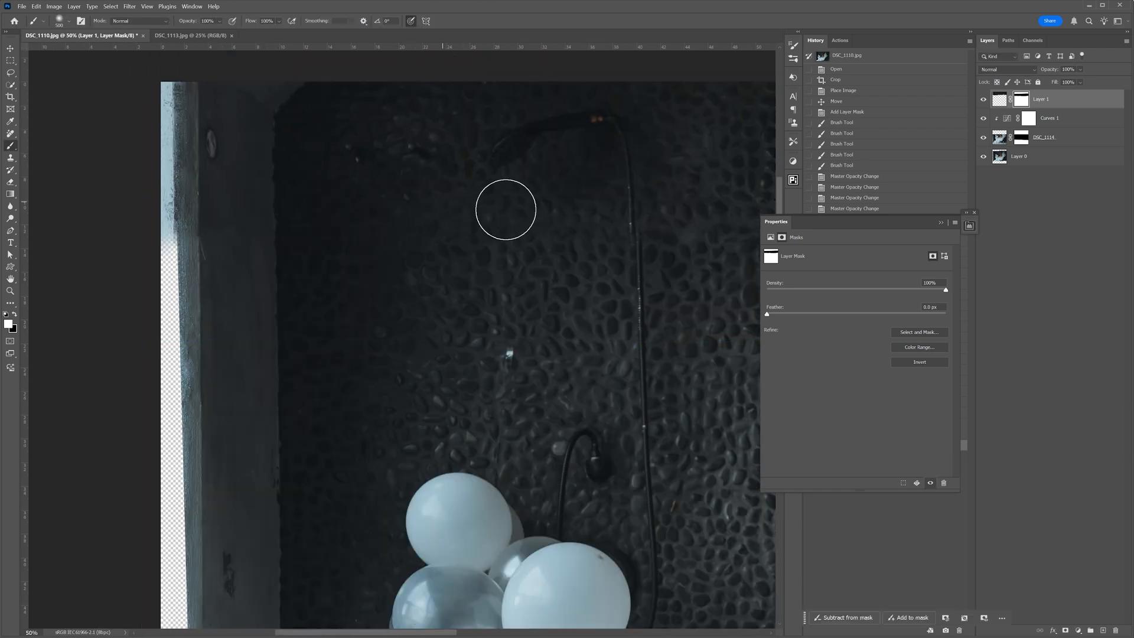
key(ctrl+0)
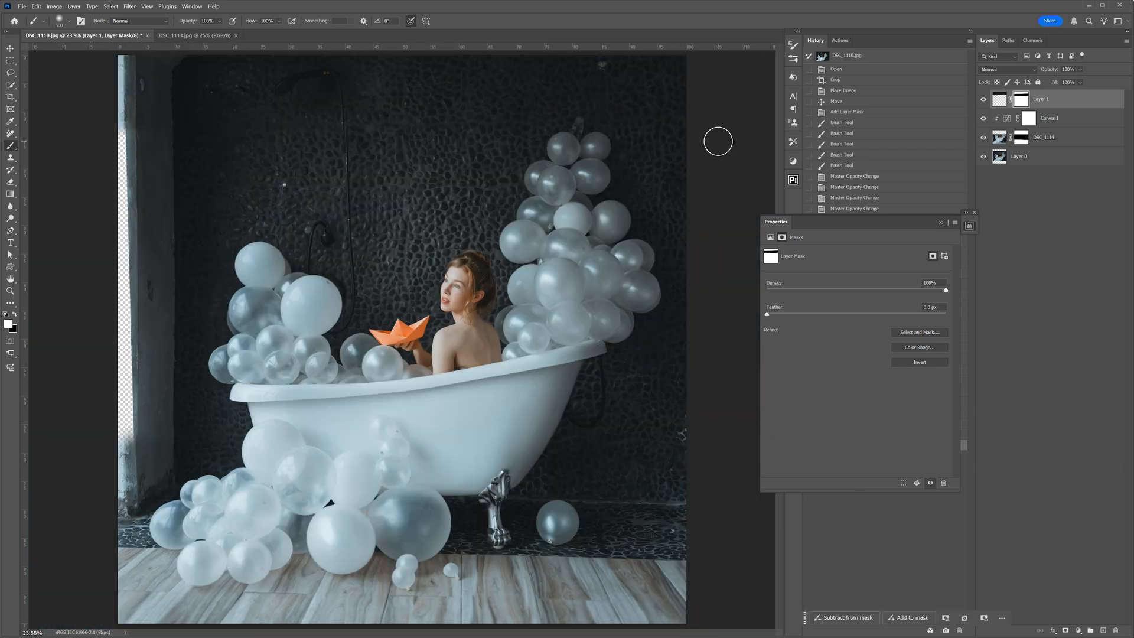
- Close DSC_1113.jpg and re-crop DSC_1110.jpg at 1:1 (Square), shifting the picture slightly up within the frame
click(213, 36)
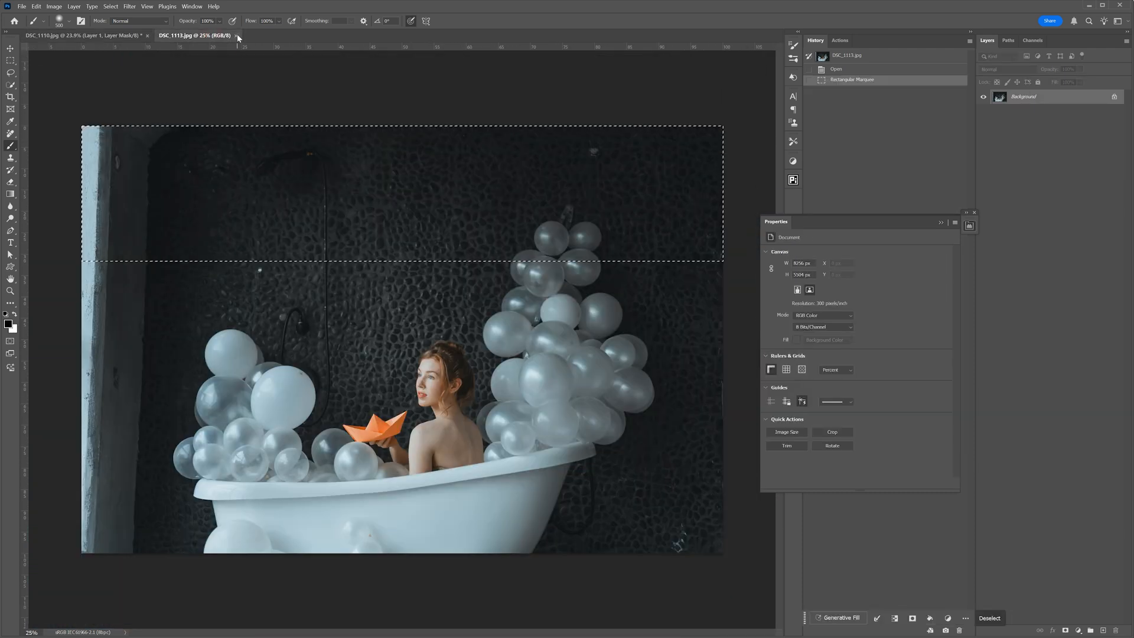
click(237, 36)
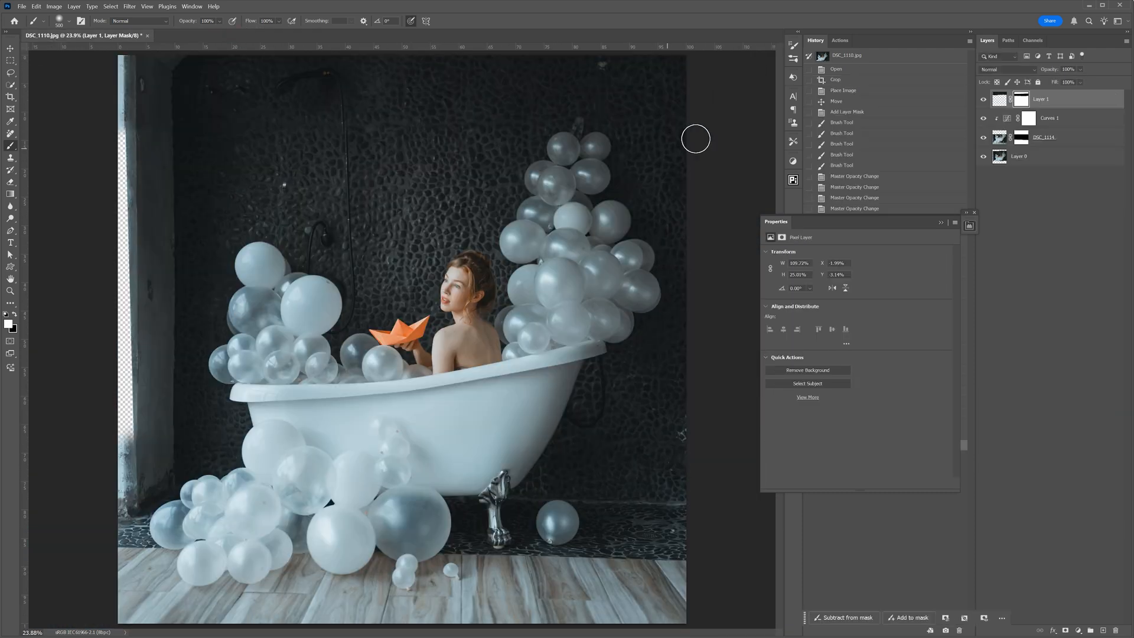
click(10, 98)
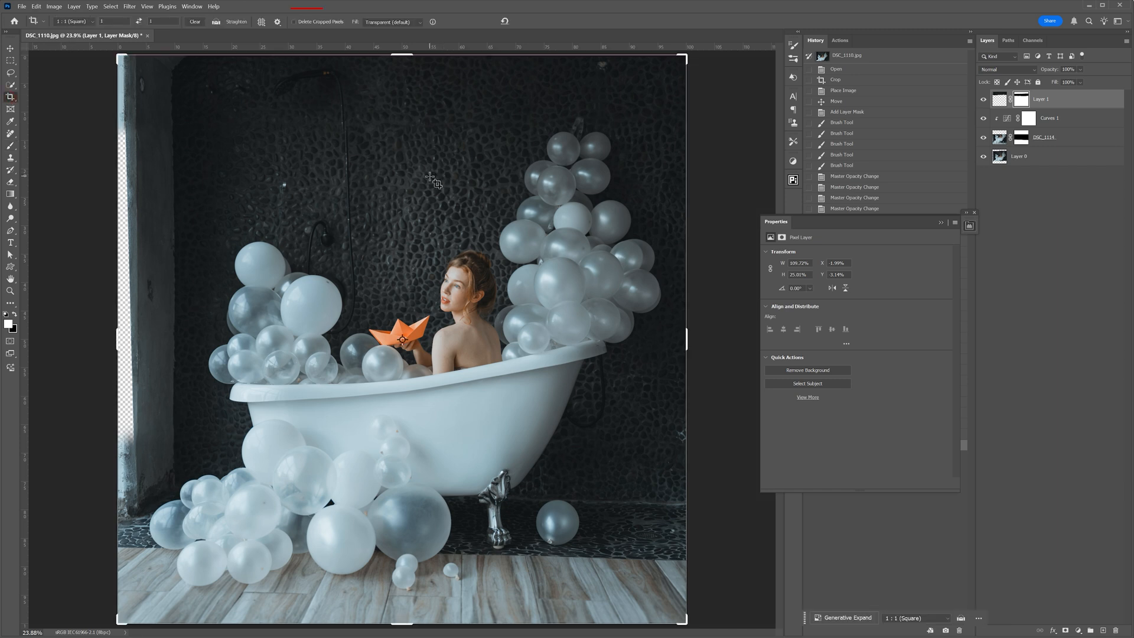
click(425, 230)
drag(407, 228, 408, 214)
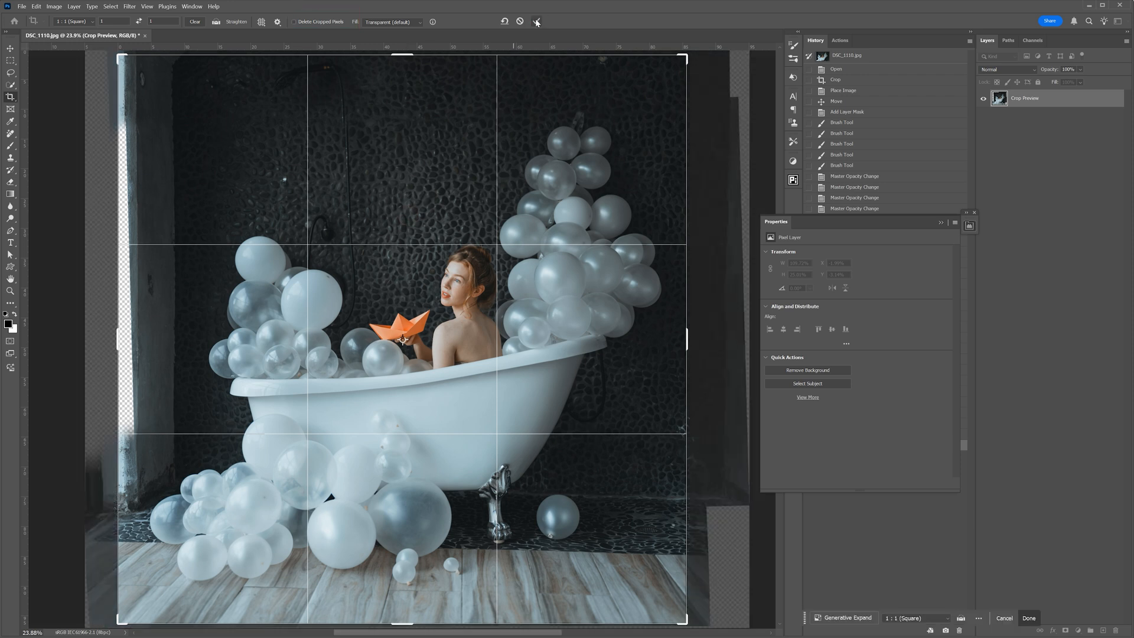
key(Return)
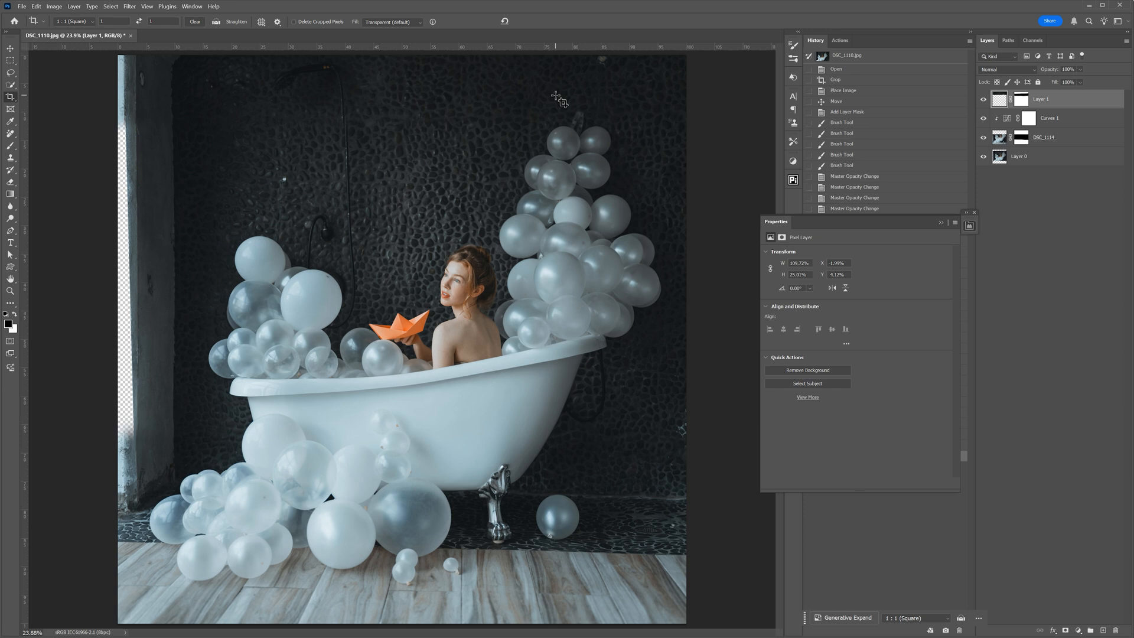
- Collapse the layer properties and stamp all visible layers into a new layer at the top of the stack
click(944, 223)
key(v)
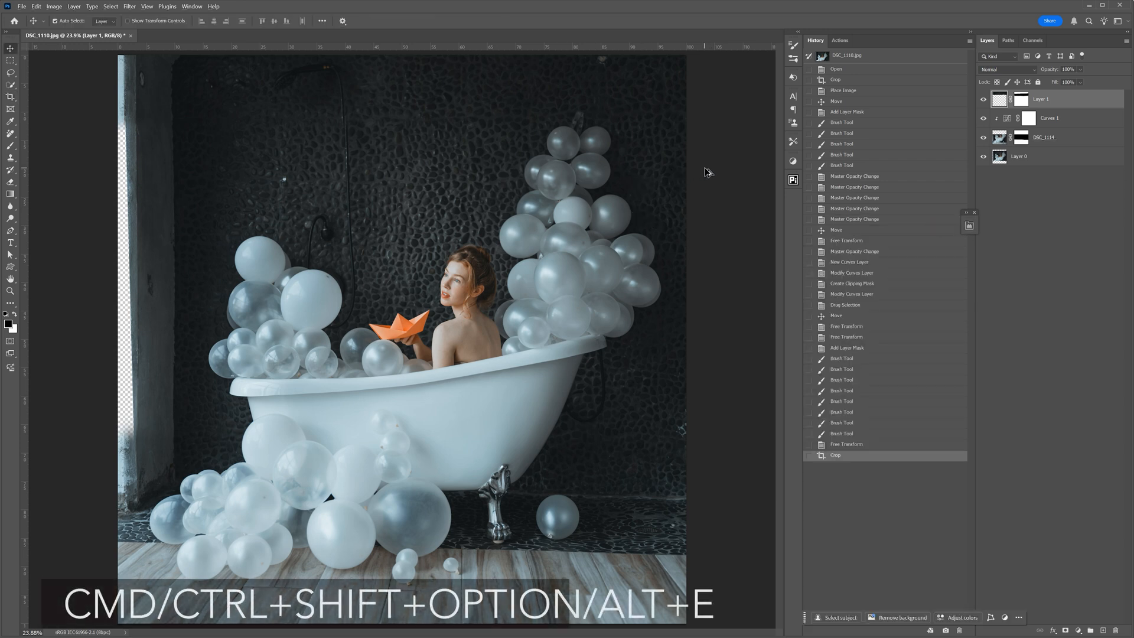
key(ctrl+shift+alt+e)
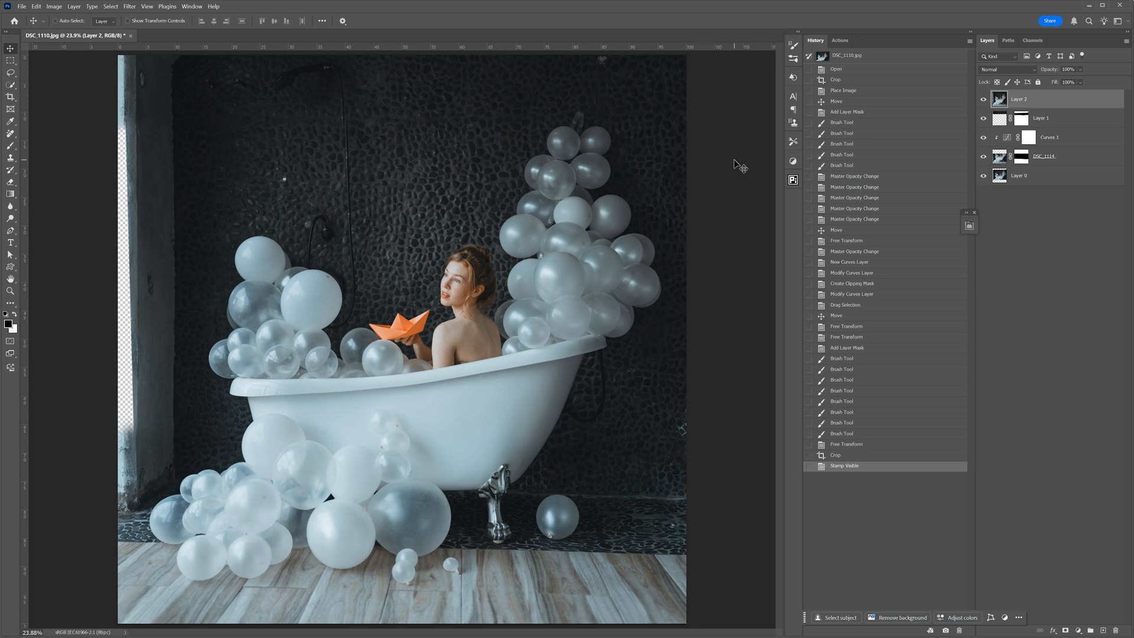
- Save the document in Photoshop format as DSC_1110_tutorial with its layers kept
key(ctrl+shift+s)
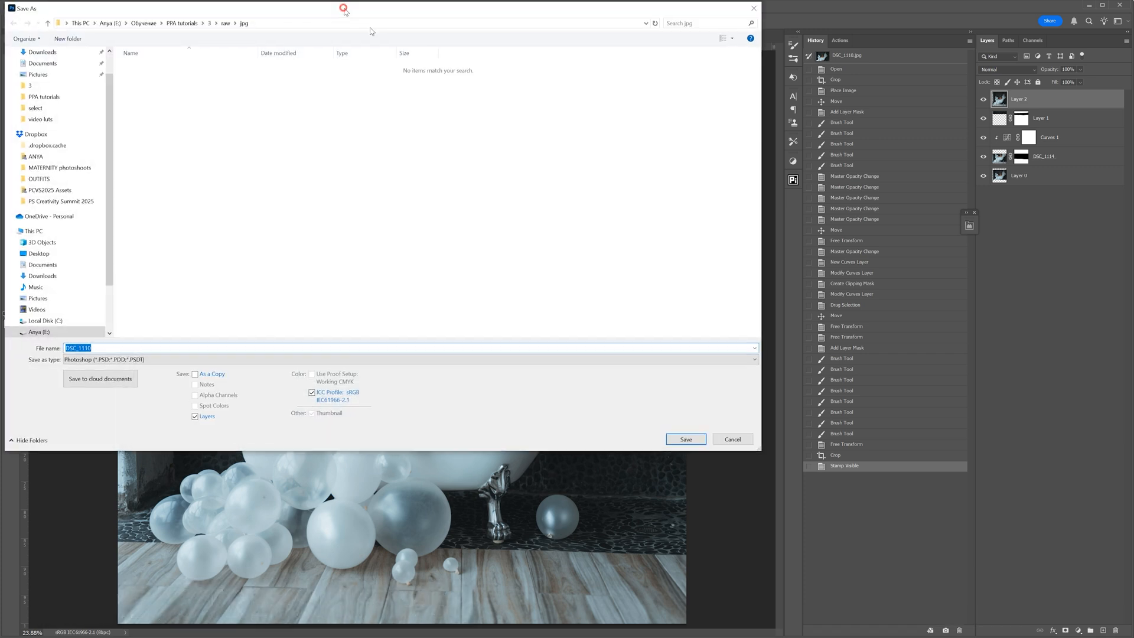
click(168, 385)
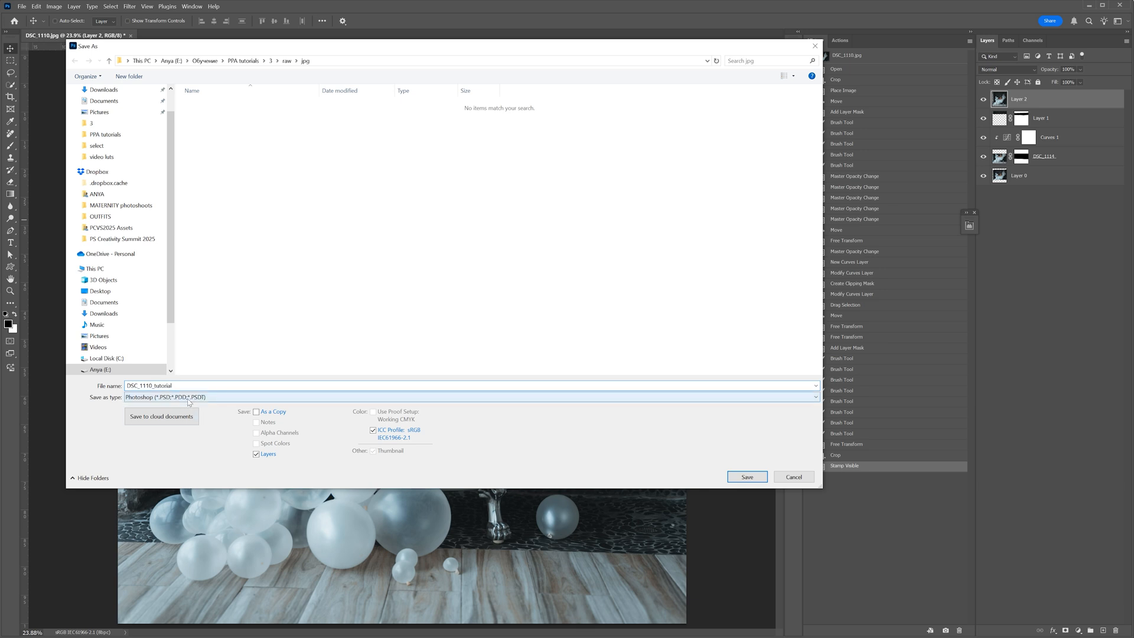
click(747, 477)
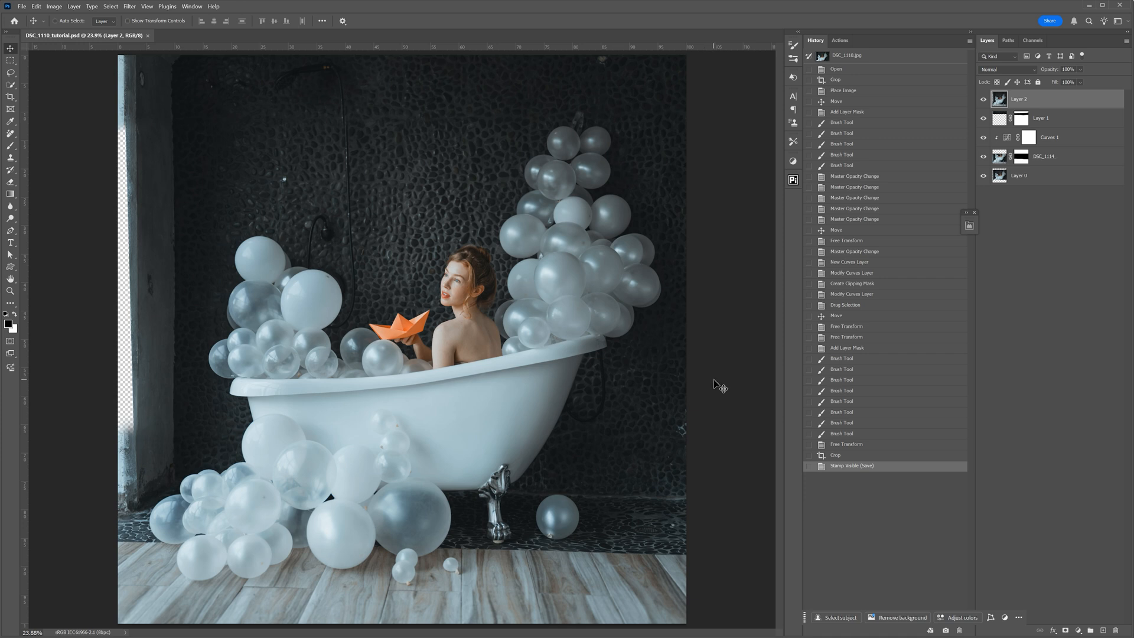
- Marquee-select the lower part of Layer 2 across the full width and free-transform it slightly downward beyond the canvas edge
key(ctrl+minus)
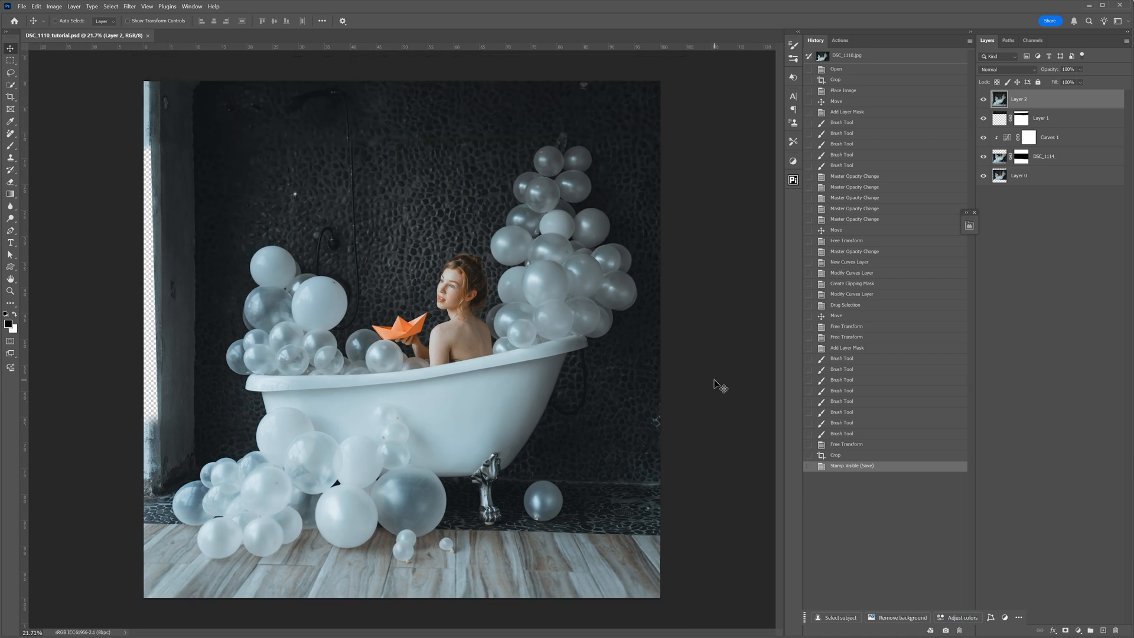
click(11, 60)
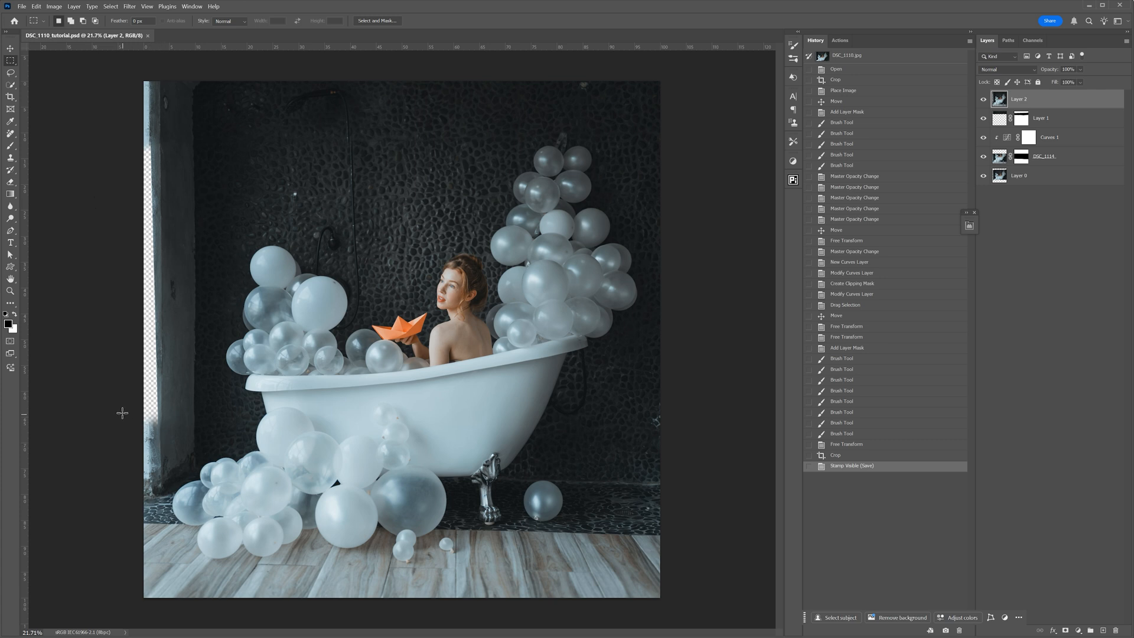
drag(124, 401, 669, 601)
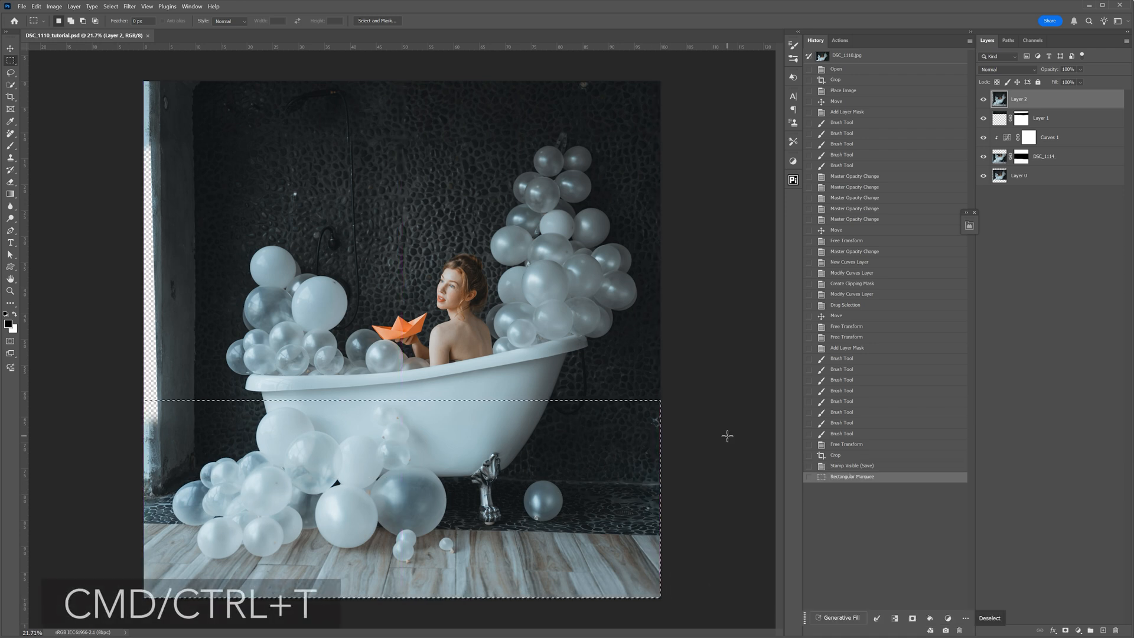
key(ctrl+t)
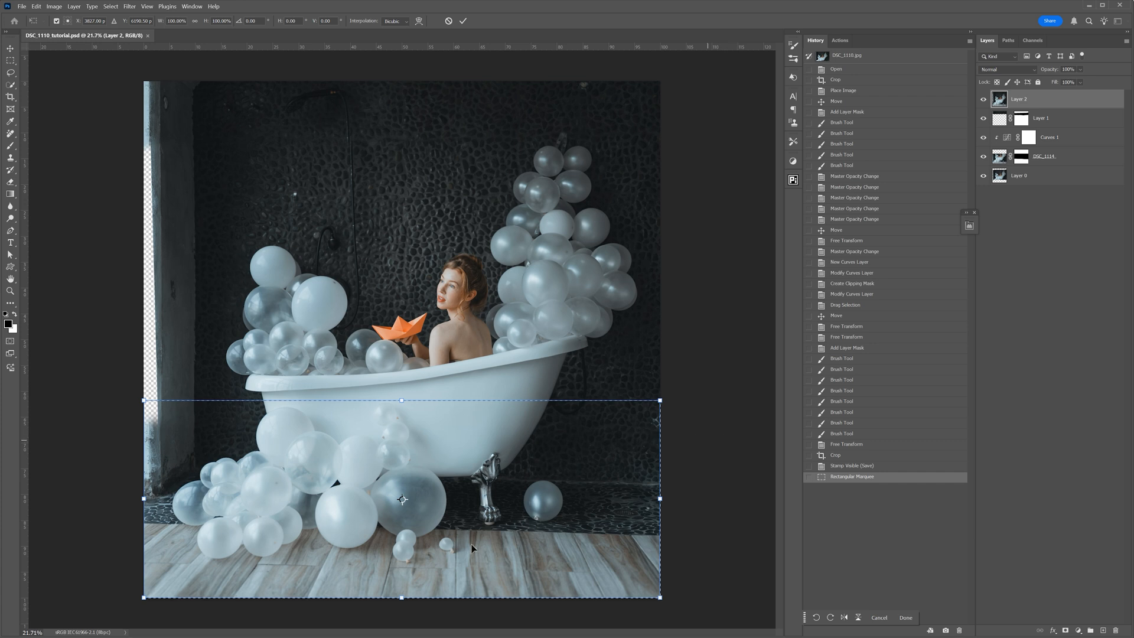
drag(401, 598, 402, 612)
click(463, 21)
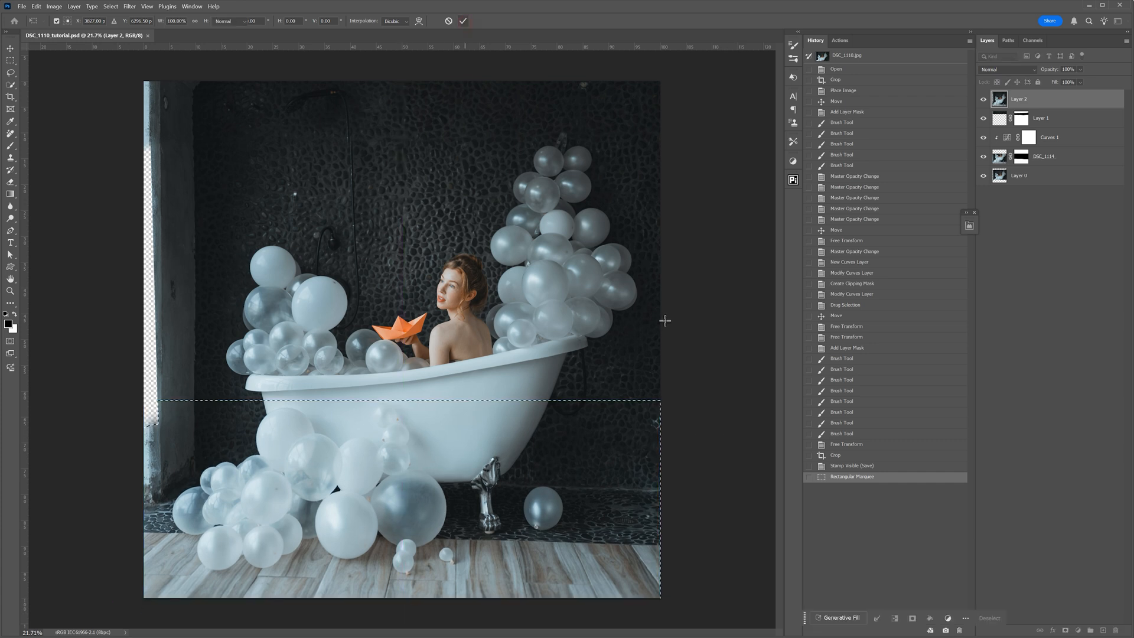
key(ctrl+d)
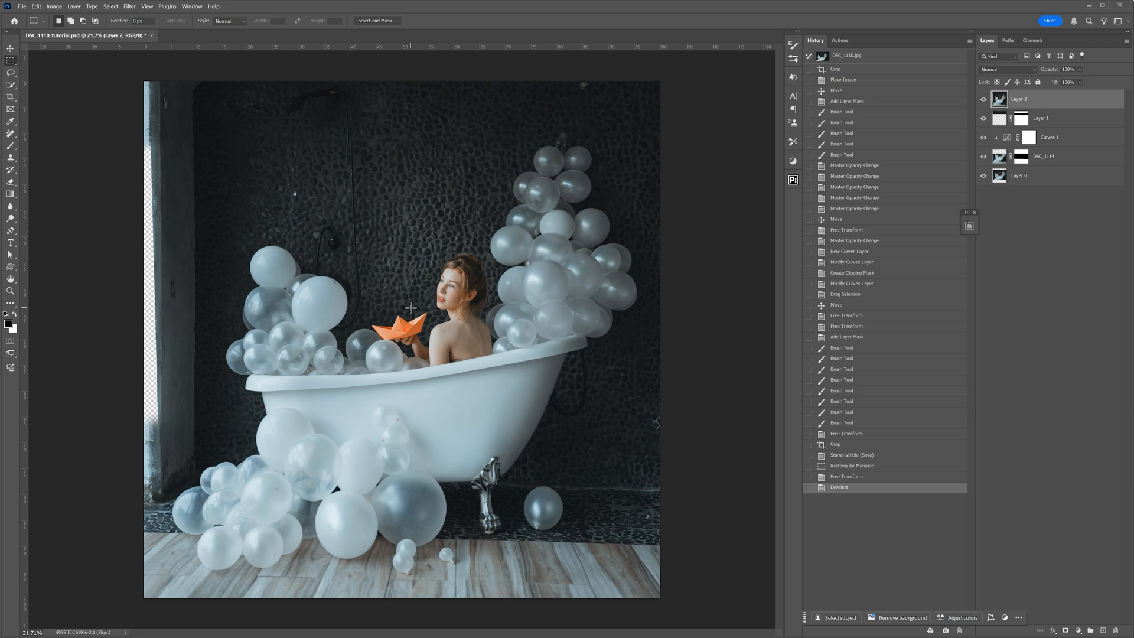
- Marquee-select the left part of Layer 2 over the full height and stretch it left past the canvas edge to cover the transparent strip
drag(144, 81, 373, 609)
key(ctrl+t)
drag(144, 340, 129, 339)
click(463, 21)
key(ctrl+d)
- Marquee-select the upper wall area of Layer 2 and free-transform it slightly upward beyond the canvas edge
drag(126, 70, 723, 245)
key(ctrl+t)
drag(401, 81, 403, 66)
click(463, 21)
key(ctrl+d)
- Marquee-select the right part of Layer 2 over the full height and stretch it slightly to the right
drag(676, 73, 502, 599)
key(ctrl+t)
drag(660, 340, 670, 343)
key(Return)
key(ctrl+d)
- Compare the image with and without Layer 2, leave the layer visible, and save the document
click(983, 99)
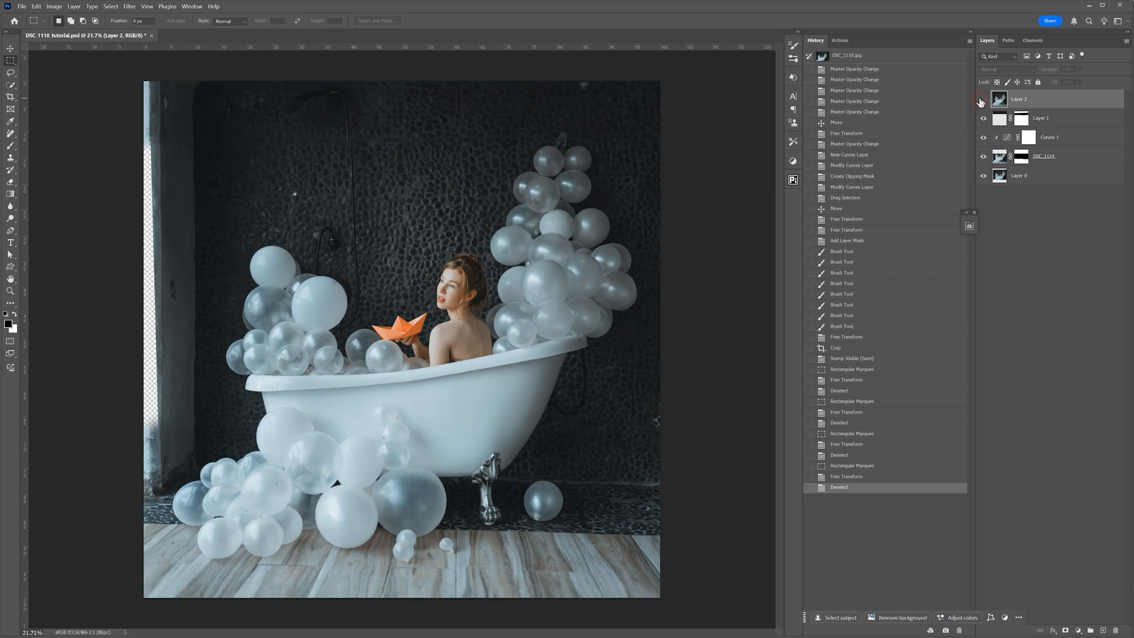
click(982, 101)
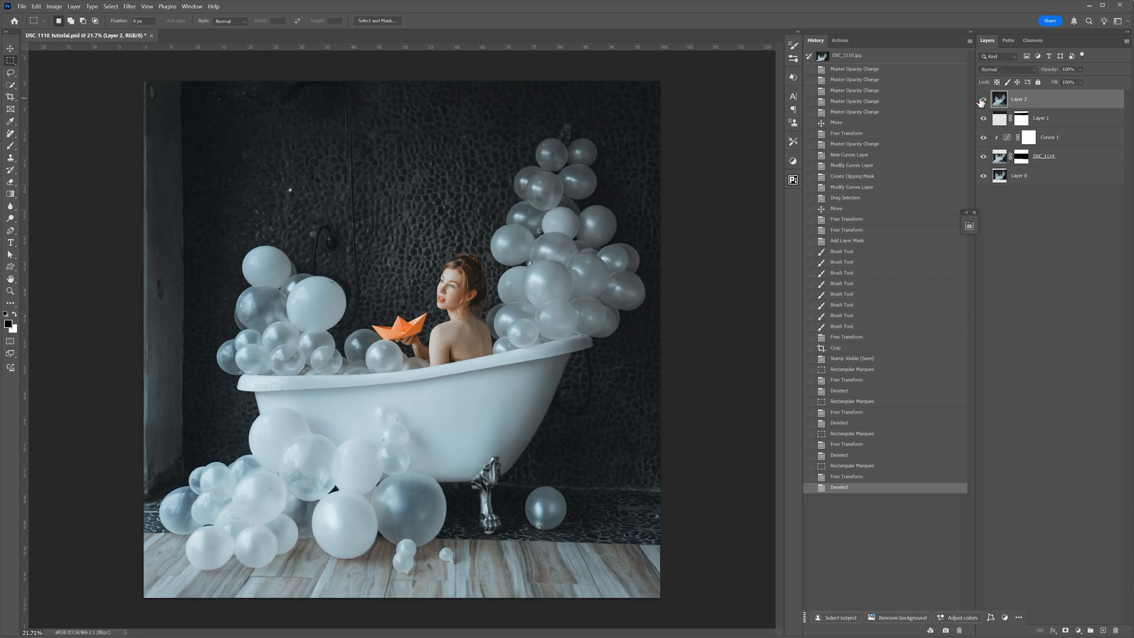
click(982, 100)
click(982, 100)
key(ctrl+s)
- Undo the stray marquee selection beside the woman and duplicate Layer 2
key(ctrl+plus)
key(ctrl+plus)
key(ctrl+plus)
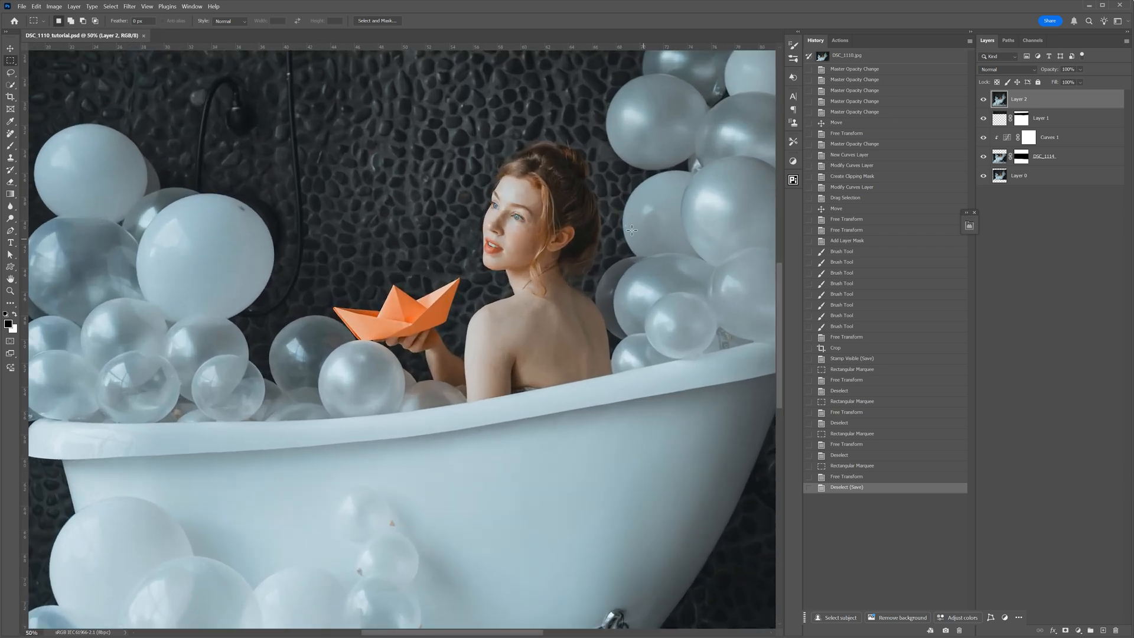
drag(631, 230, 578, 244)
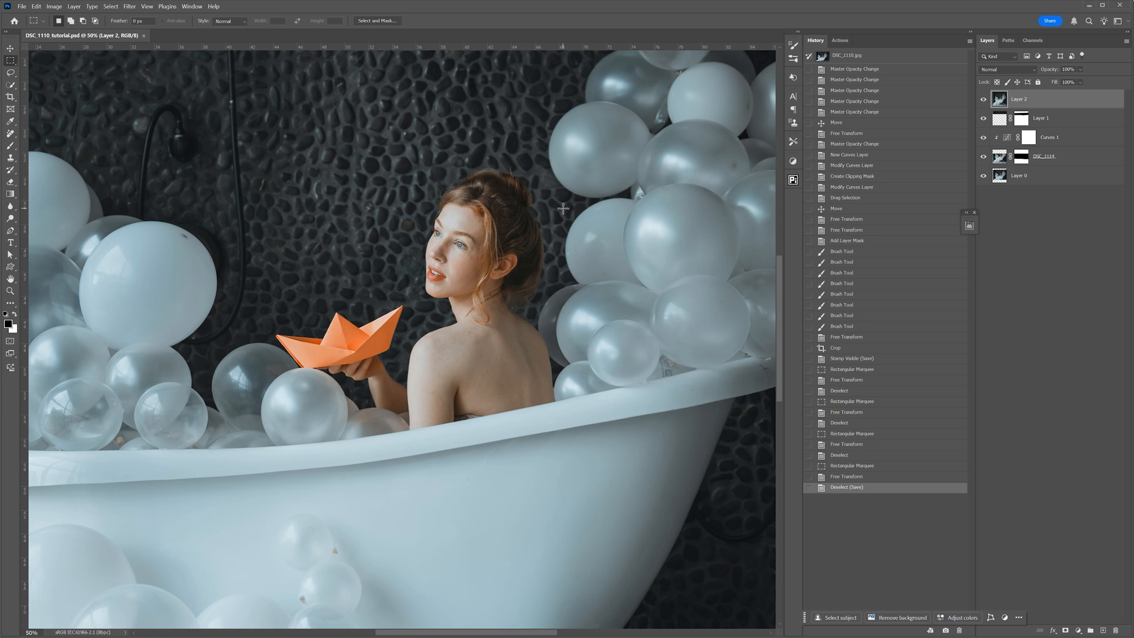
drag(563, 208, 604, 297)
key(ctrl+z)
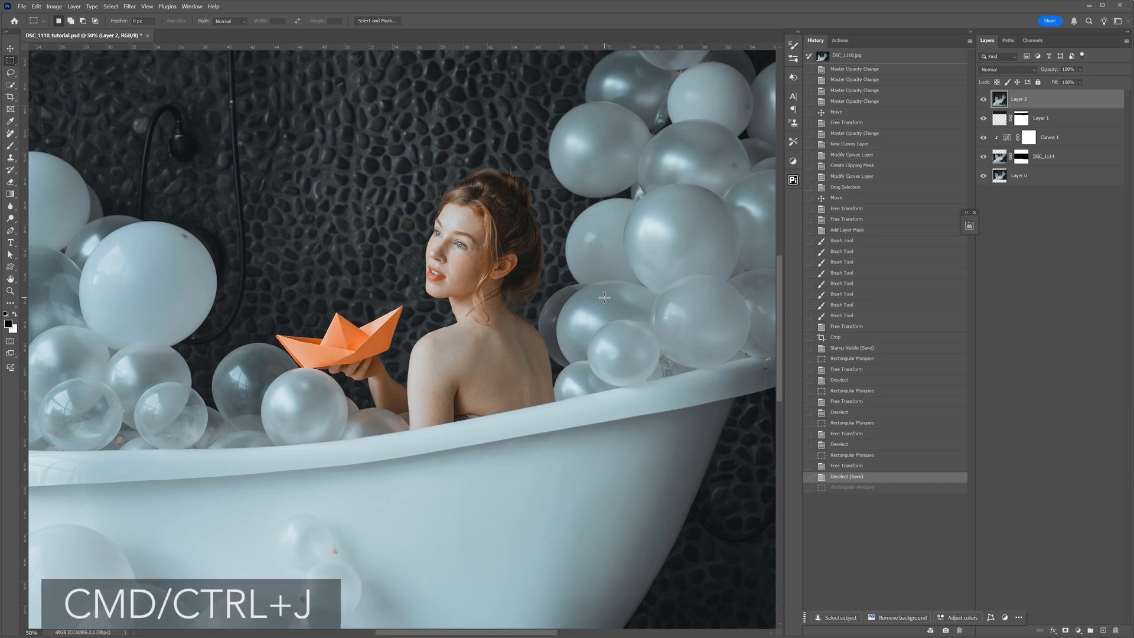
key(ctrl+j)
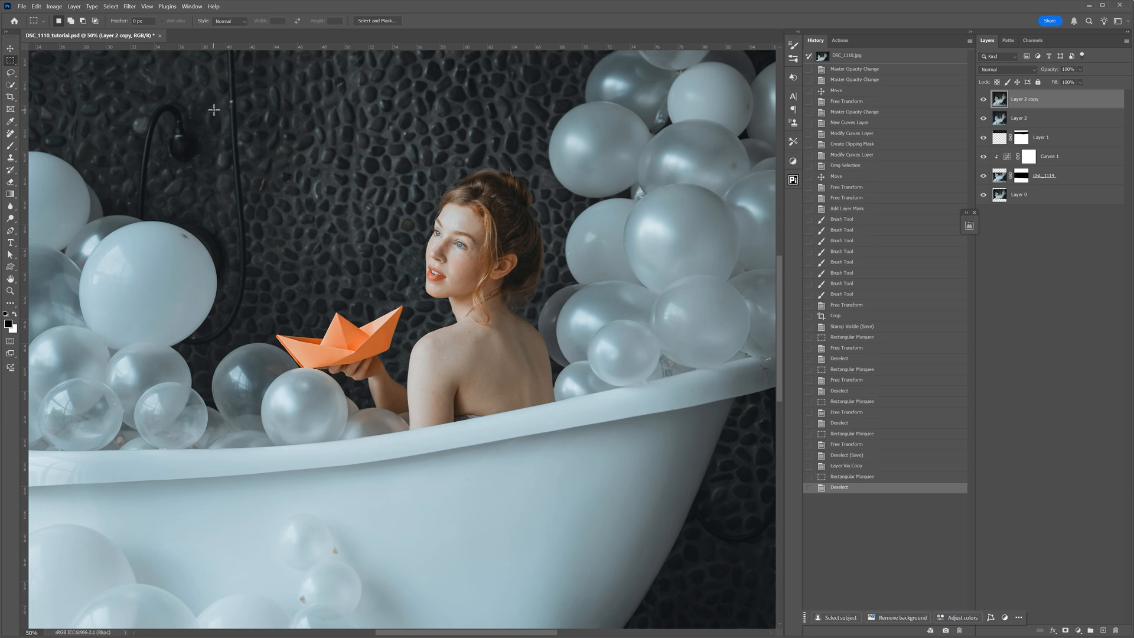
- Marquee-select the area around the woman and the paper boat on Layer 2 copy and open it in the Liquify filter
drag(223, 78, 612, 525)
click(130, 7)
click(159, 86)
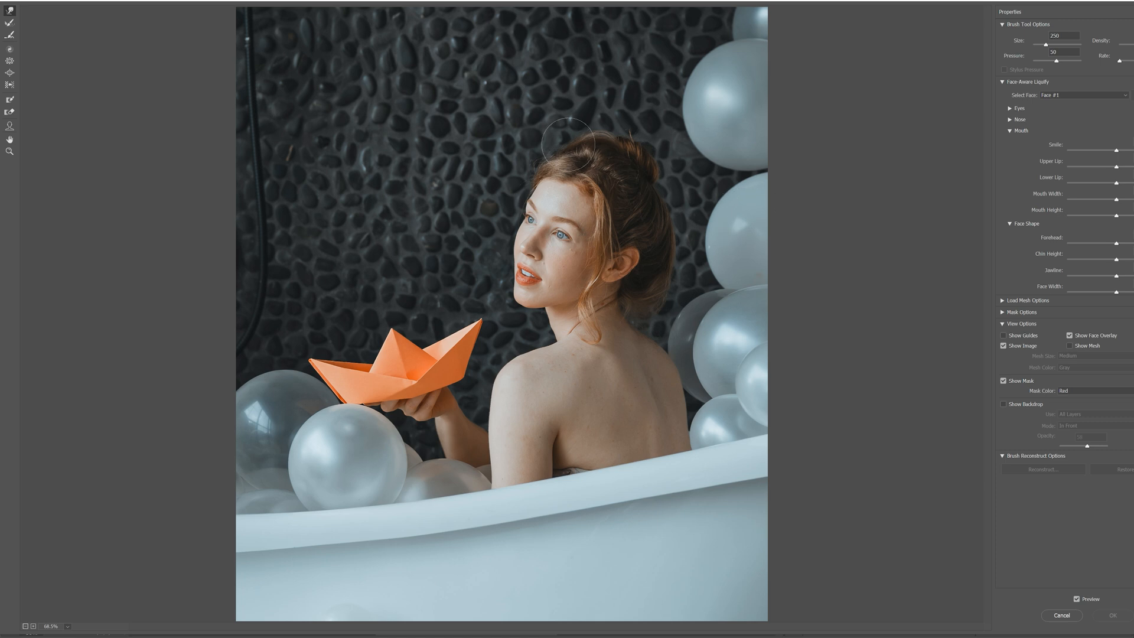
- Push the top and back of the woman's hair outward for more volume, enlarging the warp brush from 250 to 400
drag(564, 152, 560, 144)
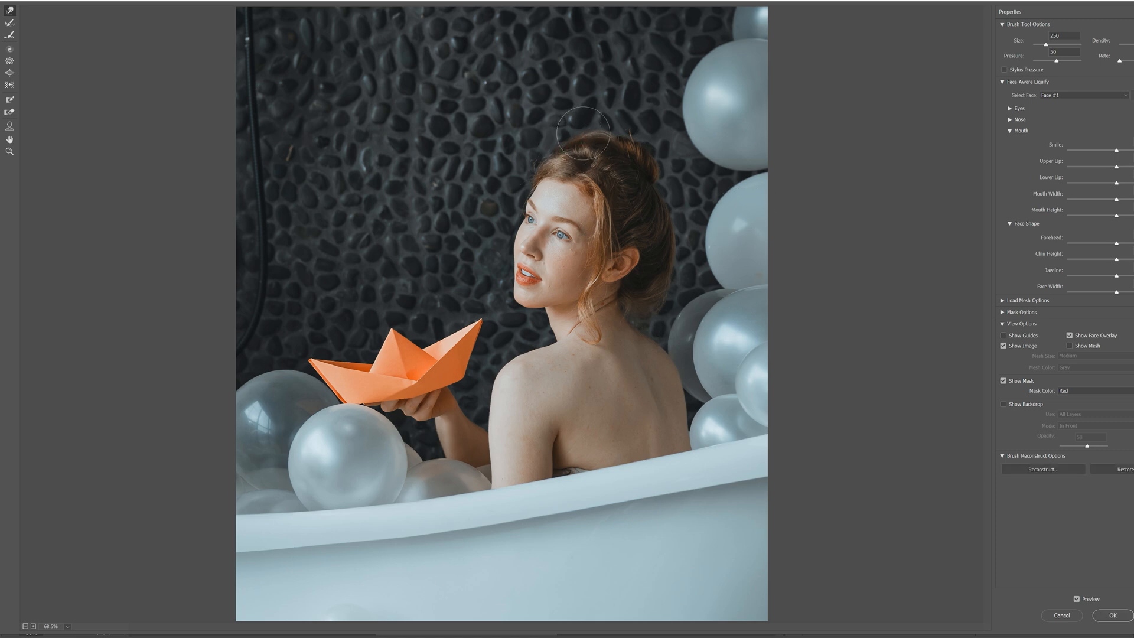
key(bracketright)
key(bracketright)
key(bracketright)
drag(671, 260, 678, 254)
drag(673, 207, 682, 207)
drag(670, 264, 678, 269)
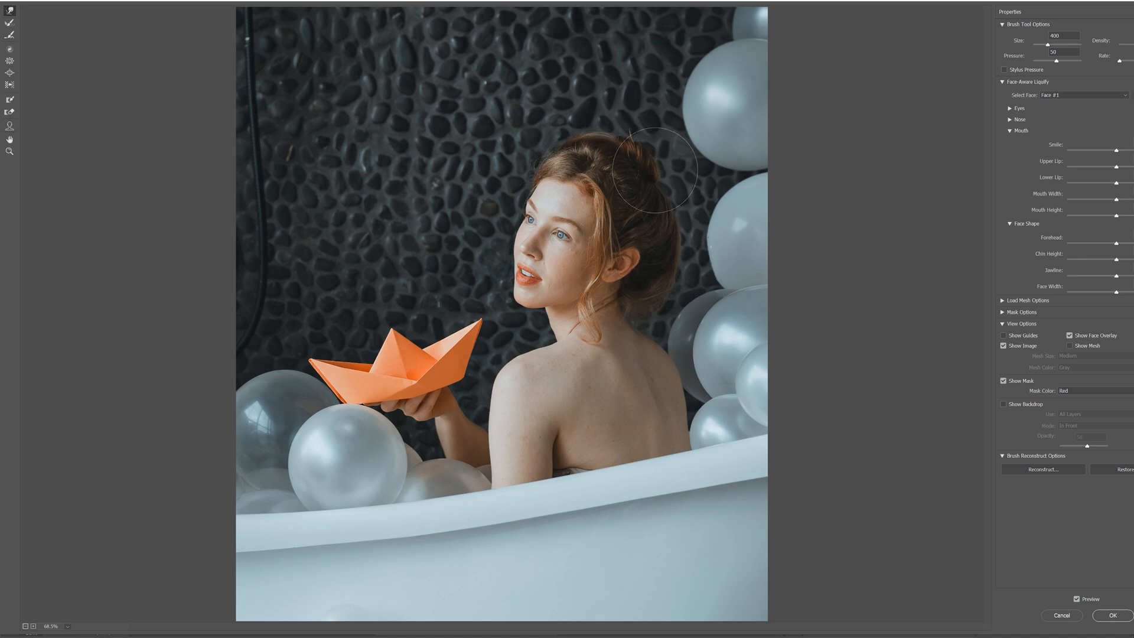
- Nudge the lower hair edge behind the ear inward with a smaller warp brush of size 175
key(bracketright)
key(bracketright)
key(bracketleft)
key(bracketleft)
key(bracketleft)
key(bracketleft)
key(bracketleft)
key(bracketleft)
key(bracketleft)
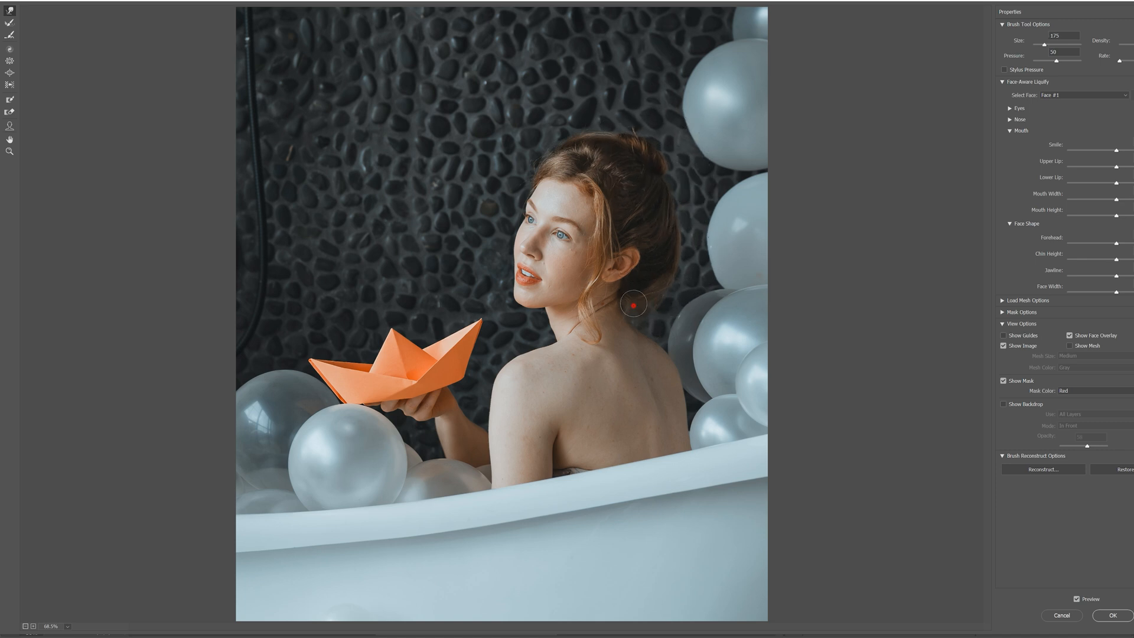
drag(671, 283, 658, 278)
- Enlarge the hair bun by pushing its edges upward and outward with the warp brush
key(bracketleft)
key(bracketleft)
key(bracketleft)
key(bracketleft)
key(bracketleft)
key(bracketright)
key(bracketright)
key(bracketright)
key(bracketright)
key(bracketright)
key(bracketright)
key(bracketright)
drag(647, 138, 636, 116)
drag(662, 156, 670, 147)
- Slim the underside of the raised forearm with a size 250 brush, apply Liquify, deselect, and check the layer against the original
key(bracketright)
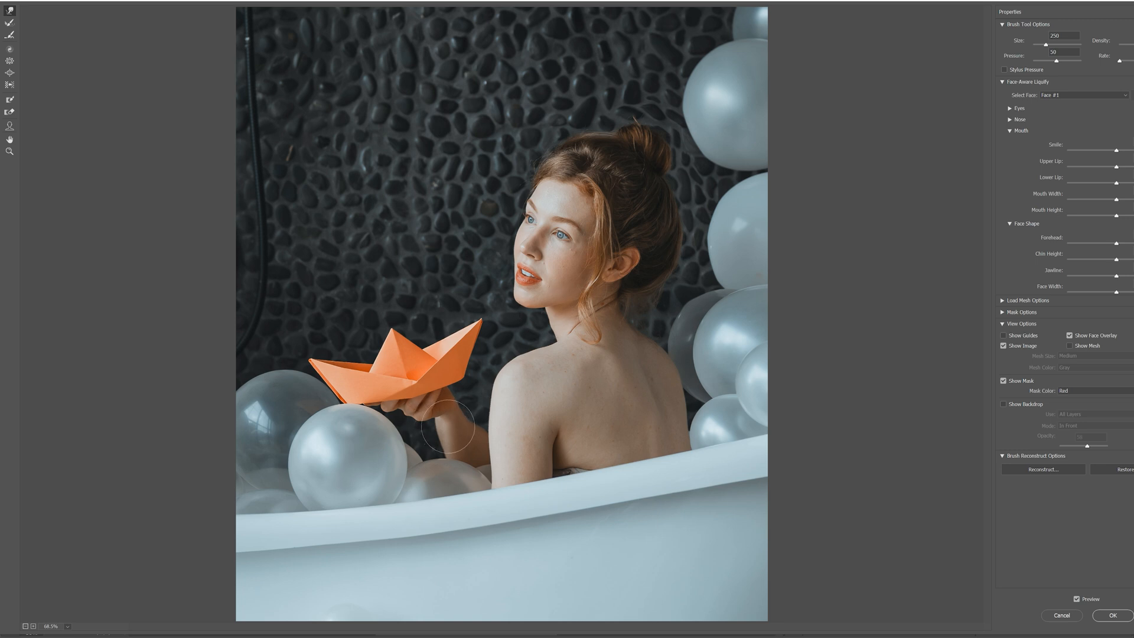
mouse_move(447, 433)
mouse_down()
mouse_move(491, 436)
mouse_move(476, 420)
mouse_move(460, 426)
mouse_move(487, 443)
mouse_up()
key(bracketleft)
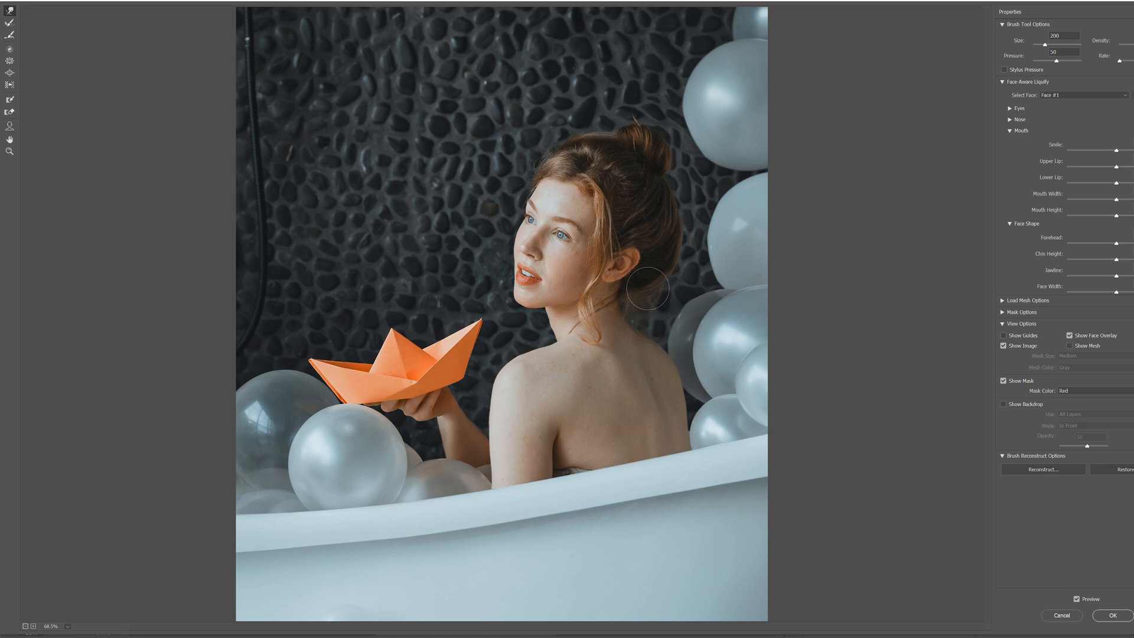
click(1112, 615)
key(ctrl+d)
click(985, 101)
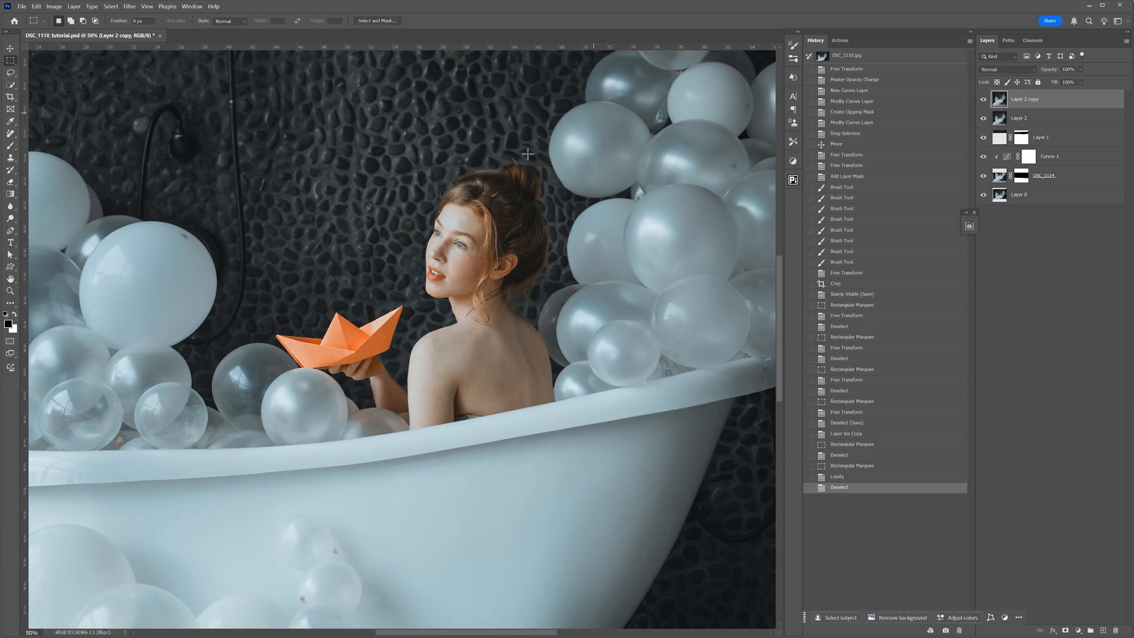
- Add a layer mask to Layer 2 copy and paint black around the hair with a soft 200 px brush at 0% hardness
scroll(628, 167, up, 2)
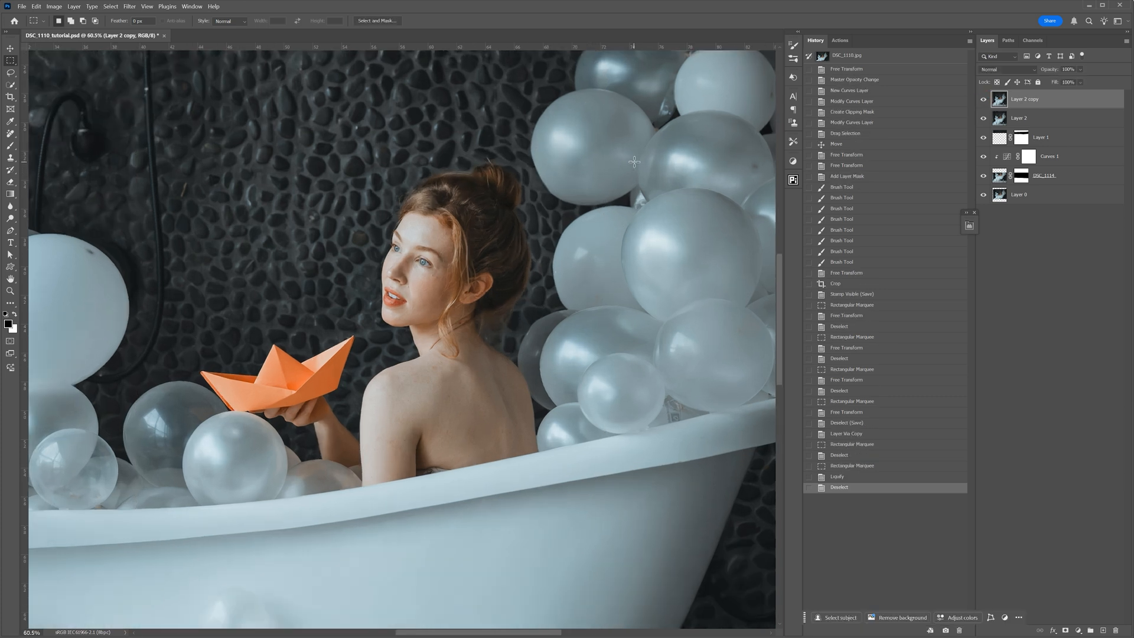
click(1066, 631)
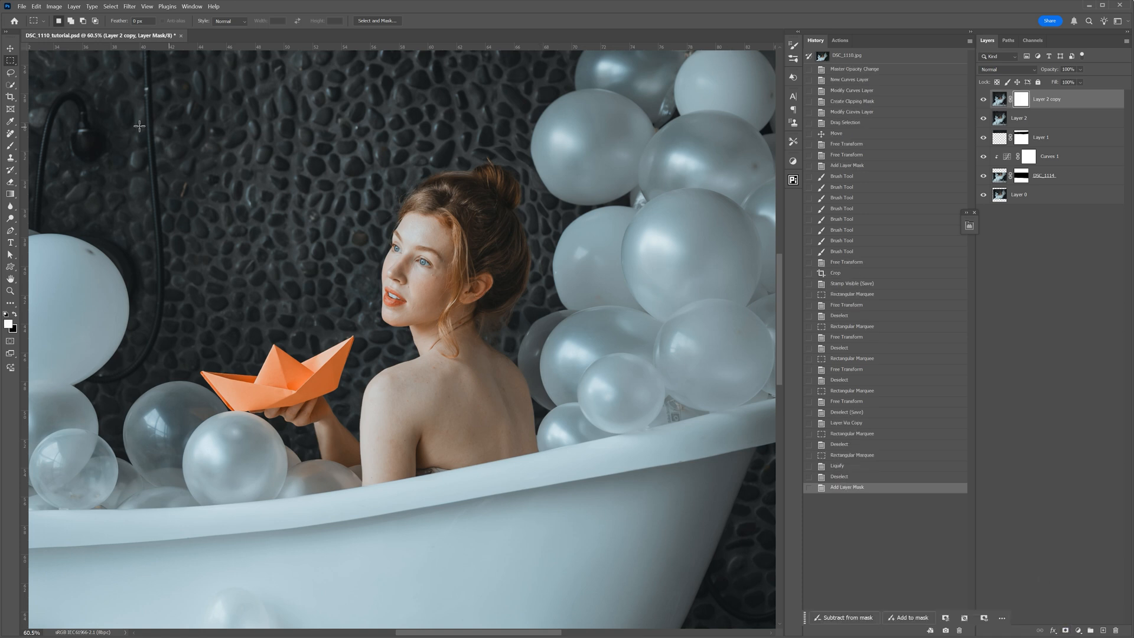
click(10, 147)
key(x)
right_click(535, 174)
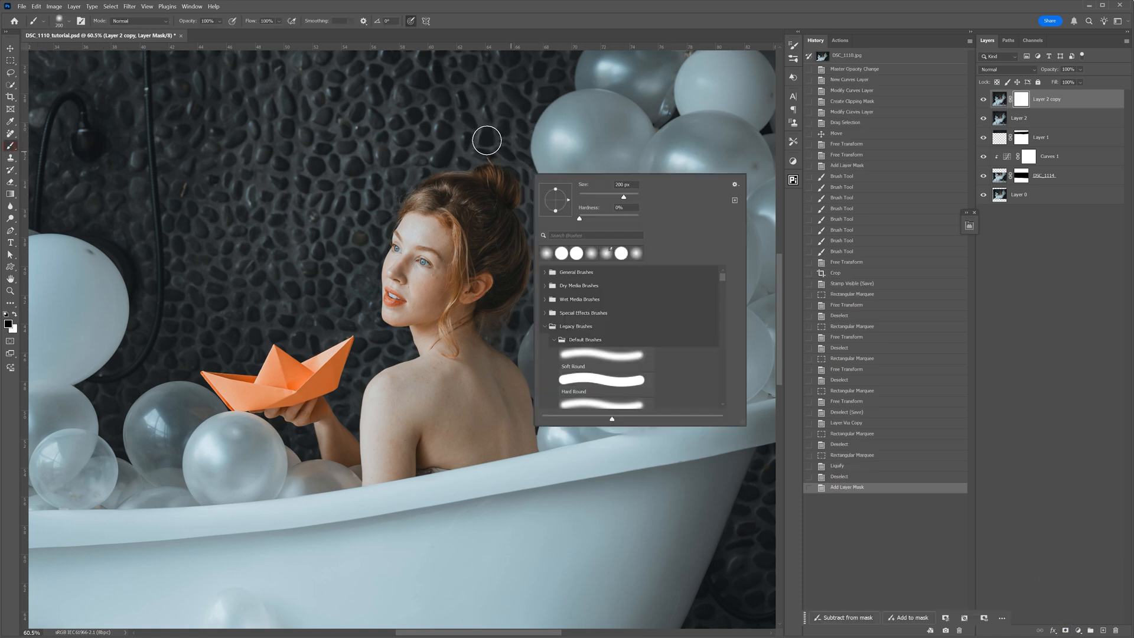
click(490, 131)
mouse_move(415, 158)
mouse_down()
mouse_move(518, 172)
mouse_move(529, 201)
mouse_move(481, 165)
mouse_move(510, 165)
mouse_move(541, 206)
mouse_move(540, 222)
mouse_move(528, 224)
mouse_move(544, 203)
mouse_move(549, 250)
mouse_up()
- Mask out the remaining warped background close to the hair, bun and nearby balloons with smaller brushes, and compare the layer before and after
key(ctrl+plus)
key(bracketleft)
key(bracketleft)
mouse_move(555, 295)
mouse_down()
mouse_move(566, 266)
mouse_move(569, 299)
mouse_move(545, 326)
mouse_up()
drag(539, 250, 571, 280)
drag(505, 173, 493, 174)
key(bracketleft)
key(bracketleft)
drag(477, 177, 447, 182)
click(984, 100)
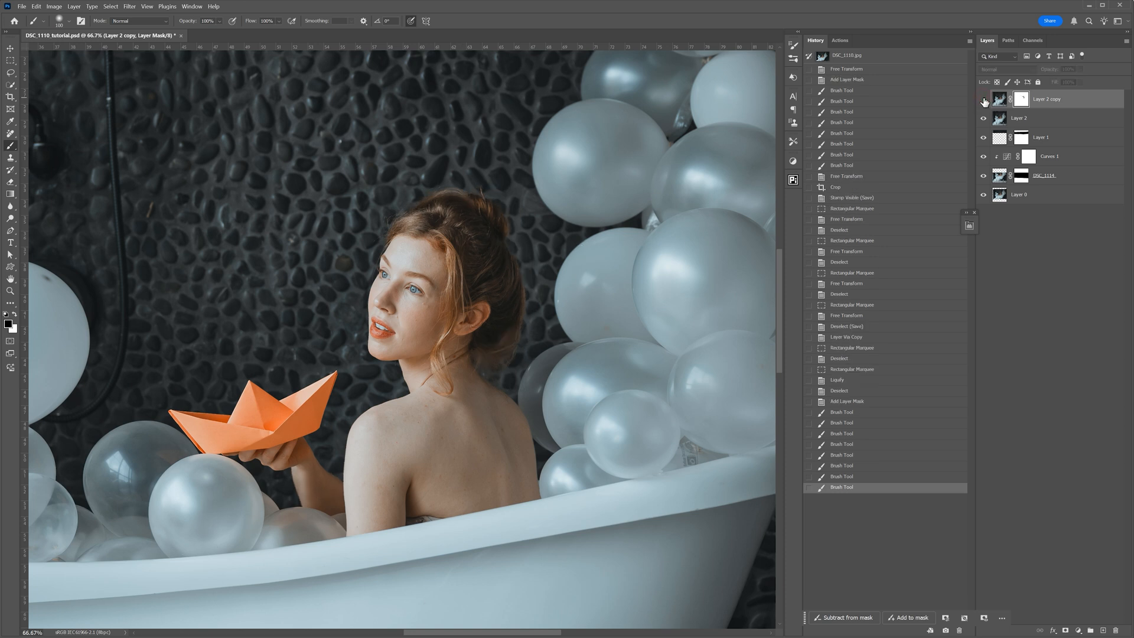
click(984, 100)
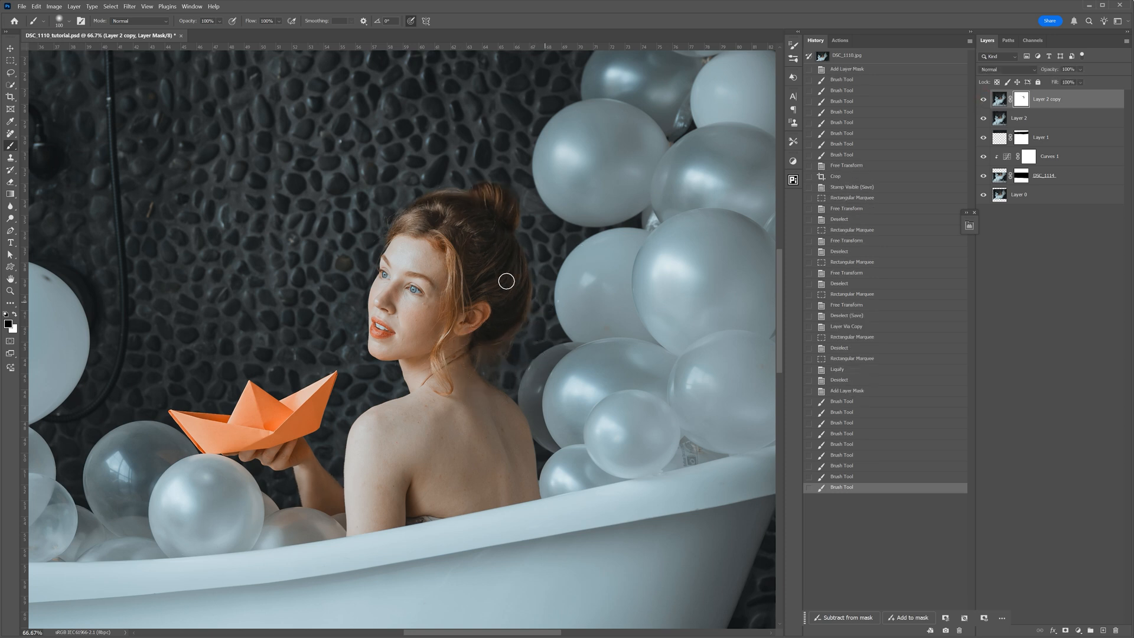
- Lasso the loose hair at the nape of the neck and reposition the contextual task bar near the canvas
click(12, 73)
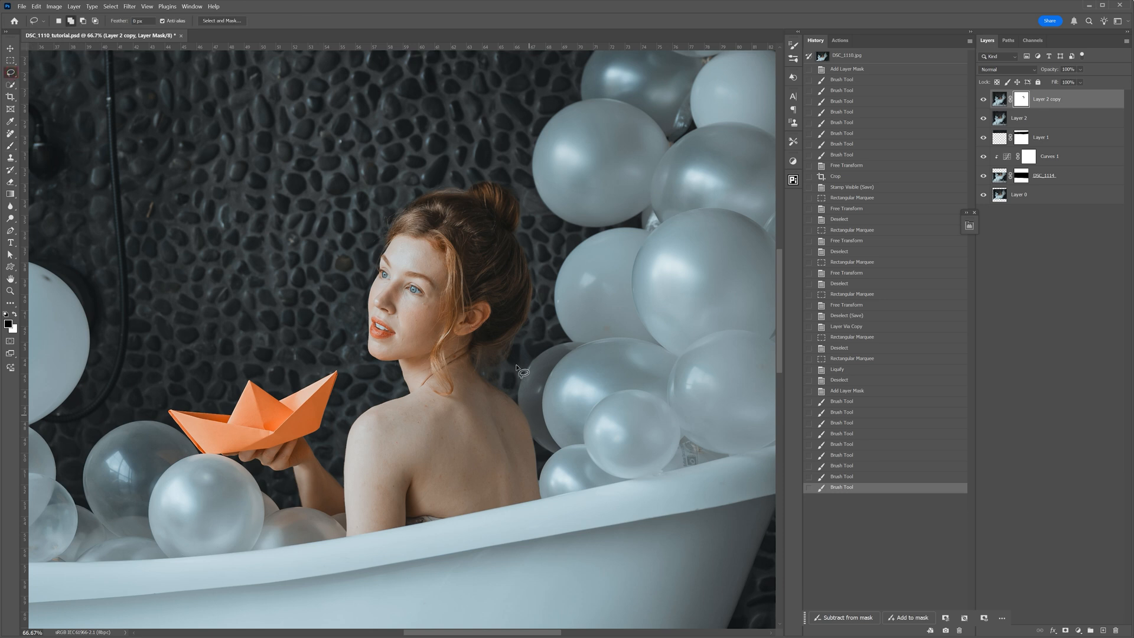
scroll(539, 334, up, 2)
mouse_move(503, 341)
mouse_down()
mouse_move(449, 360)
mouse_move(450, 387)
mouse_move(471, 408)
mouse_move(499, 397)
mouse_move(511, 328)
mouse_up()
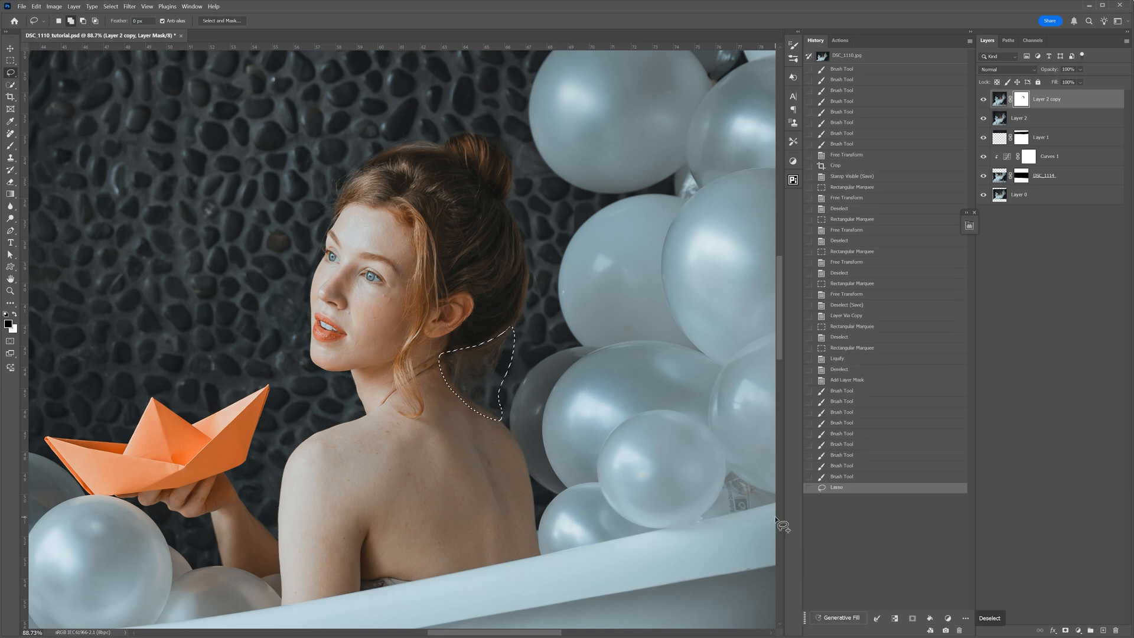
drag(795, 618, 724, 614)
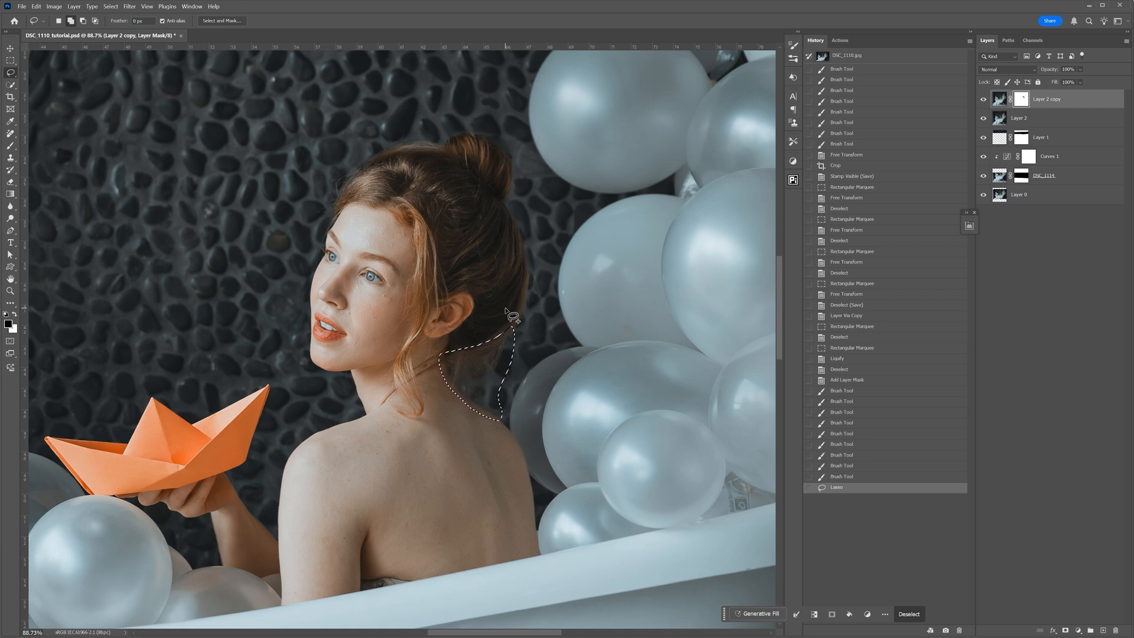
click(192, 8)
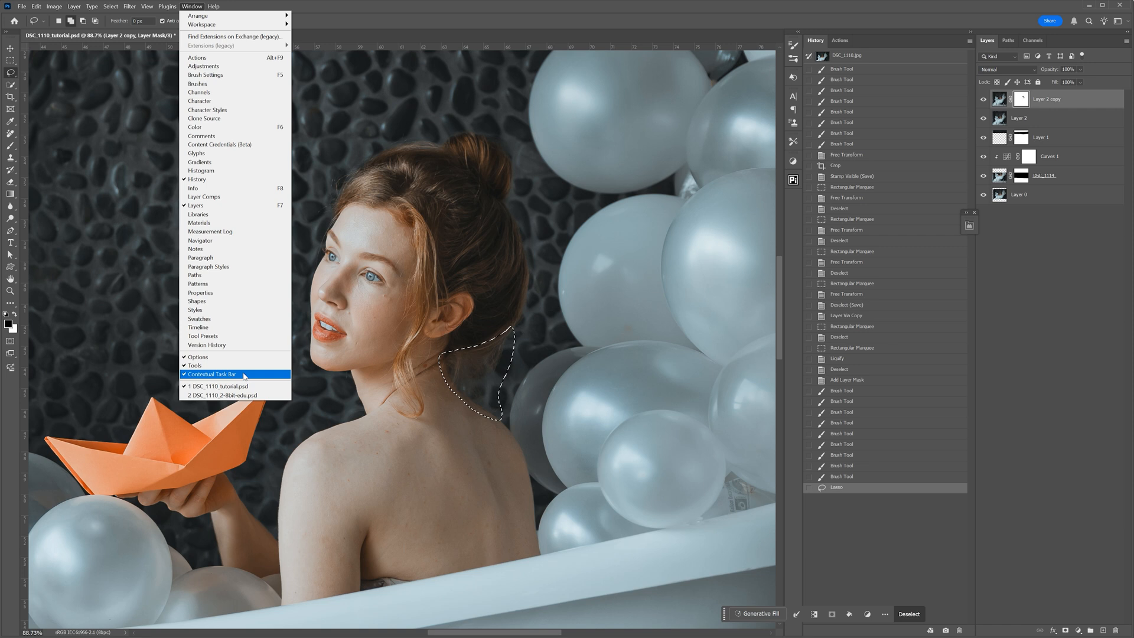
click(324, 12)
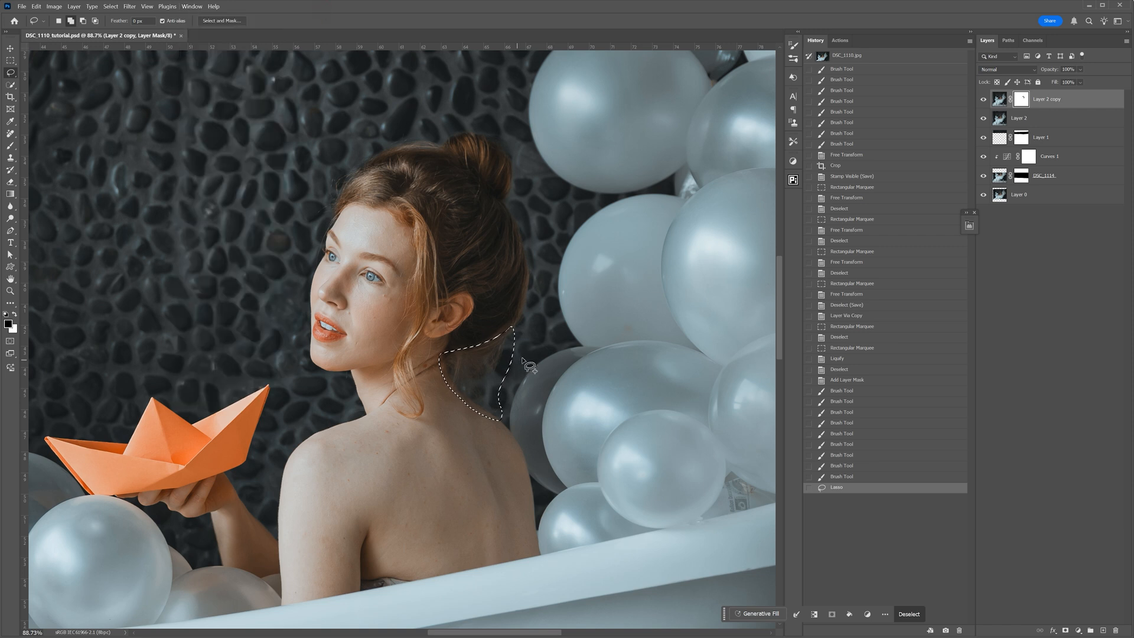
- Run Generative Fill on the nape selection with an empty prompt, choose the third variation, and collapse the layer properties
click(776, 614)
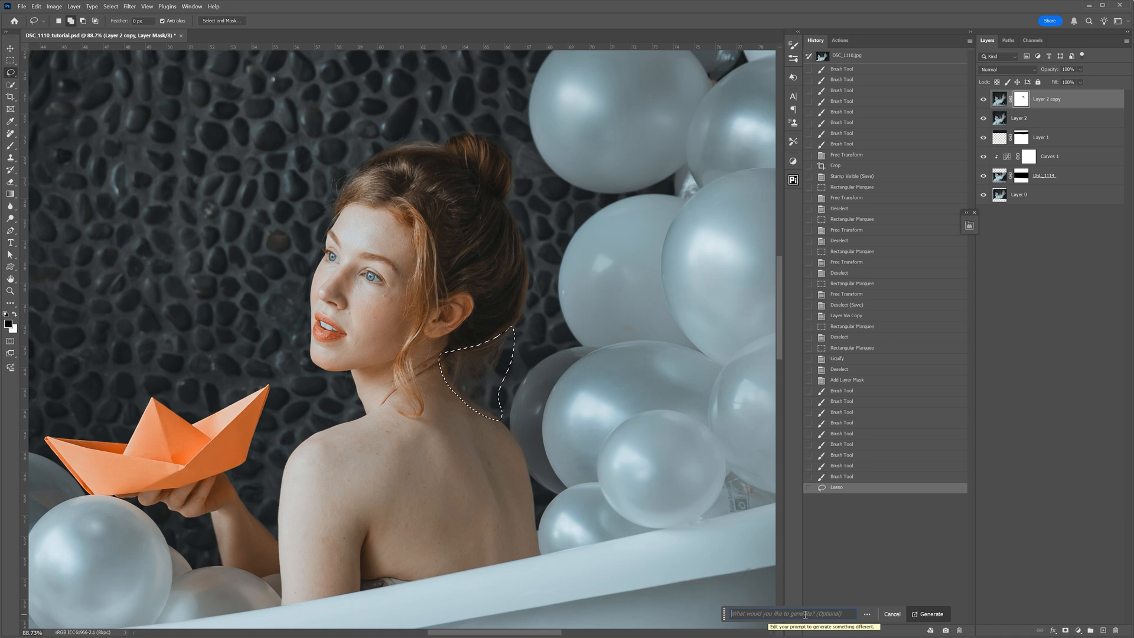
click(933, 614)
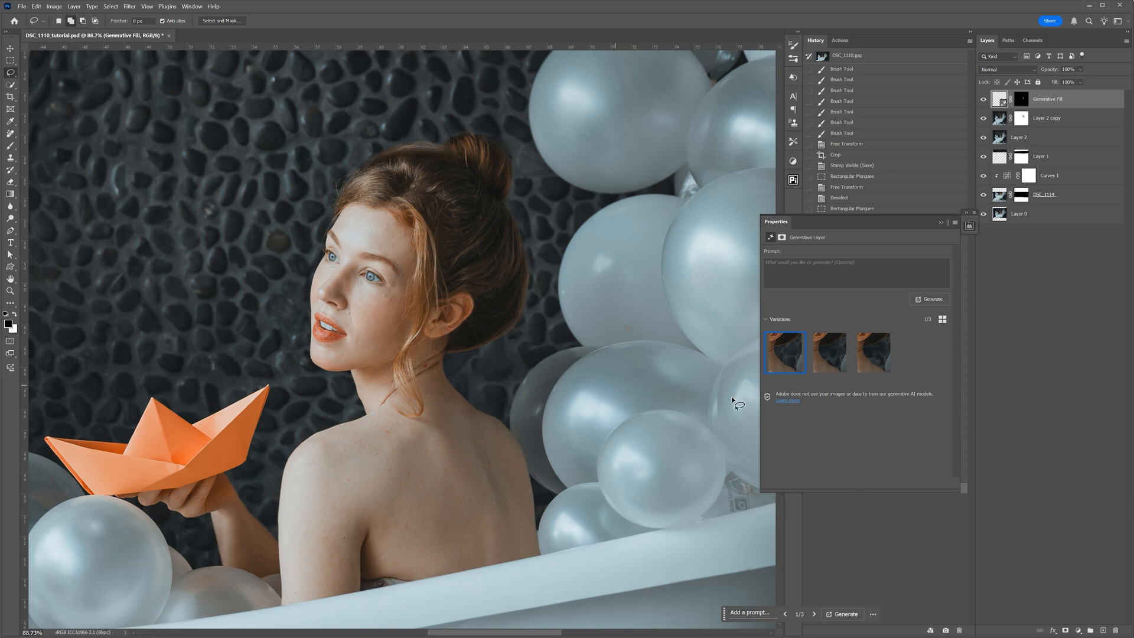
click(874, 353)
key(ctrl+0)
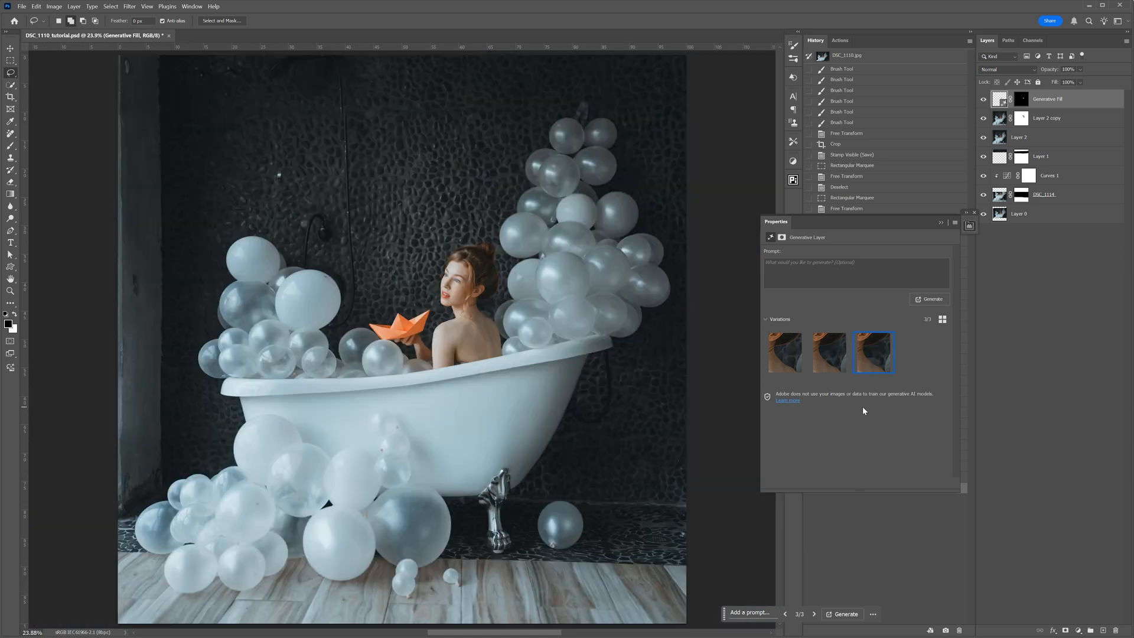
click(942, 223)
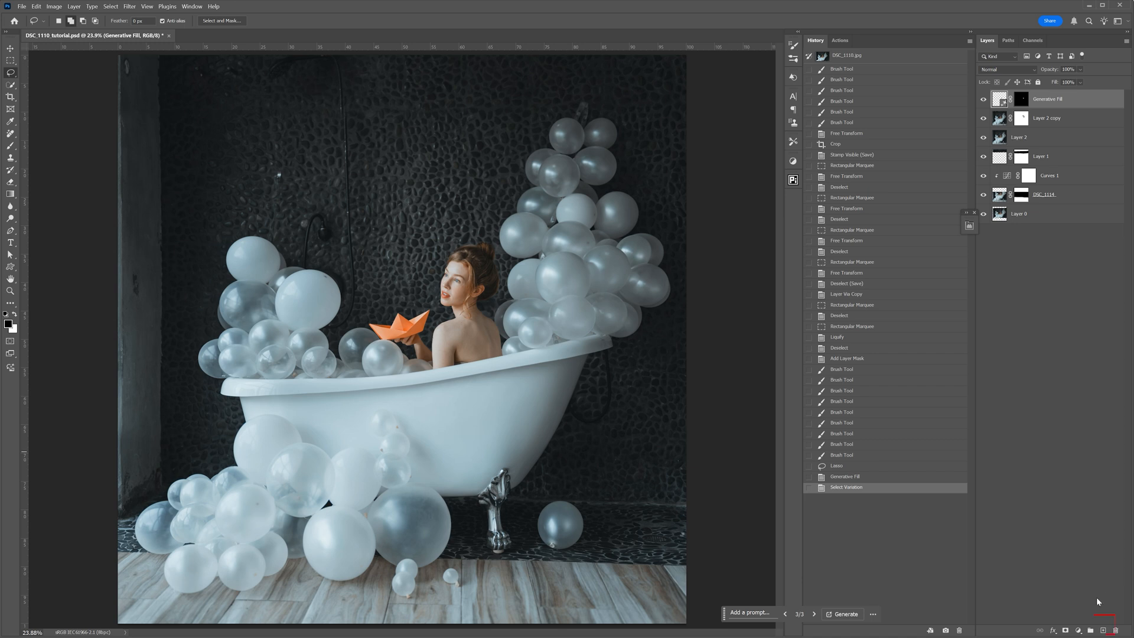
- Create a new layer and use the Remove tool to erase the overhead shower fixture and the long hose from the wall
click(1103, 631)
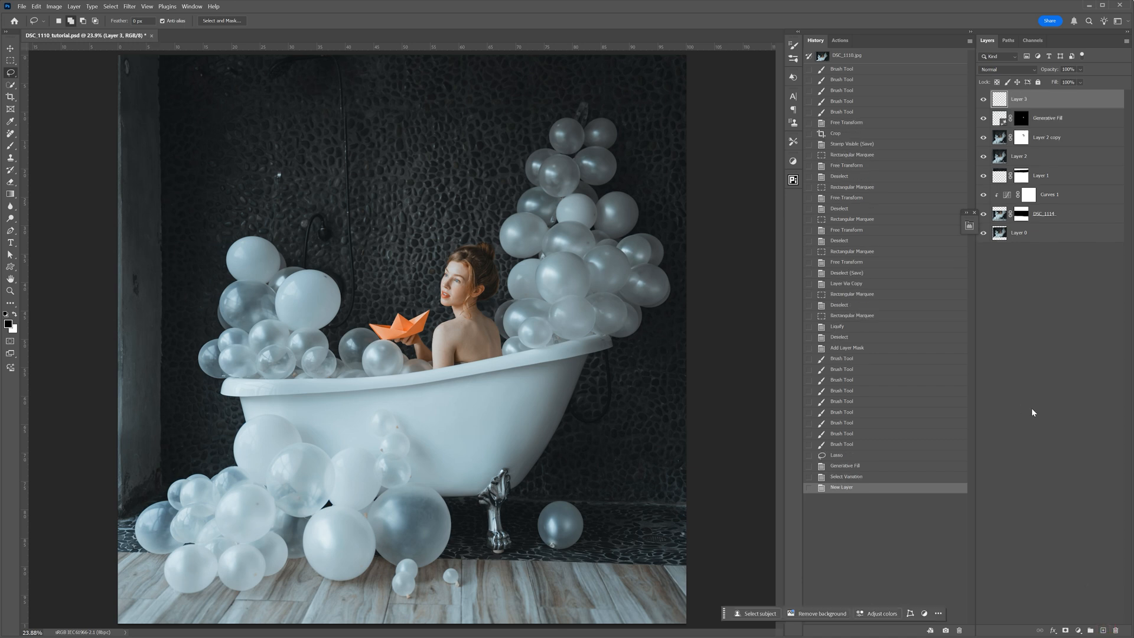
click(13, 136)
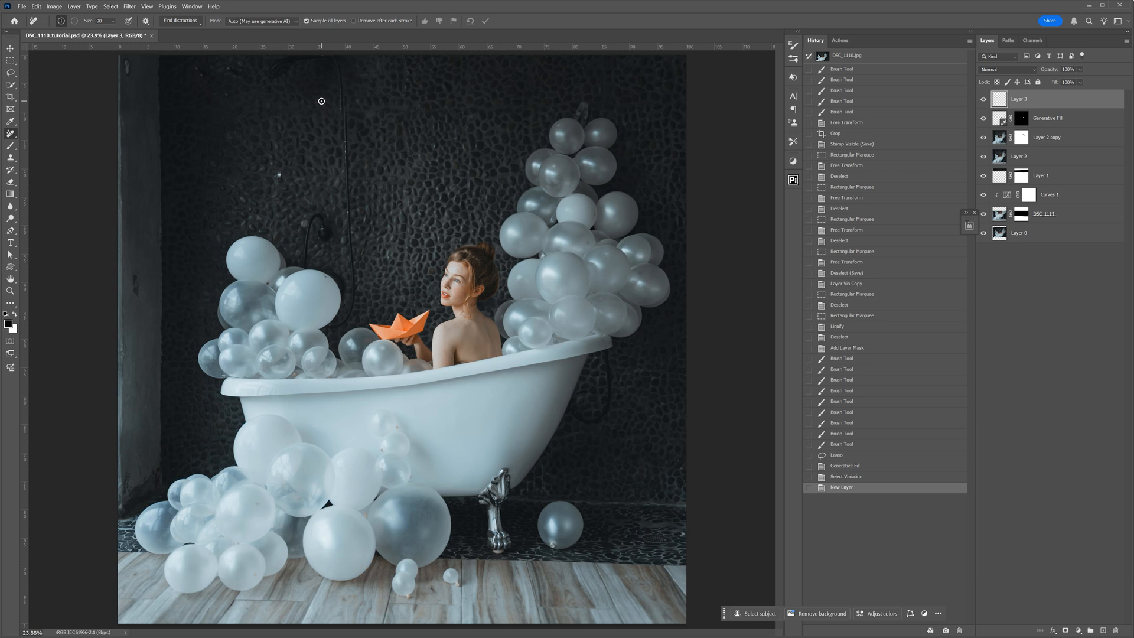
scroll(248, 116, up, 5)
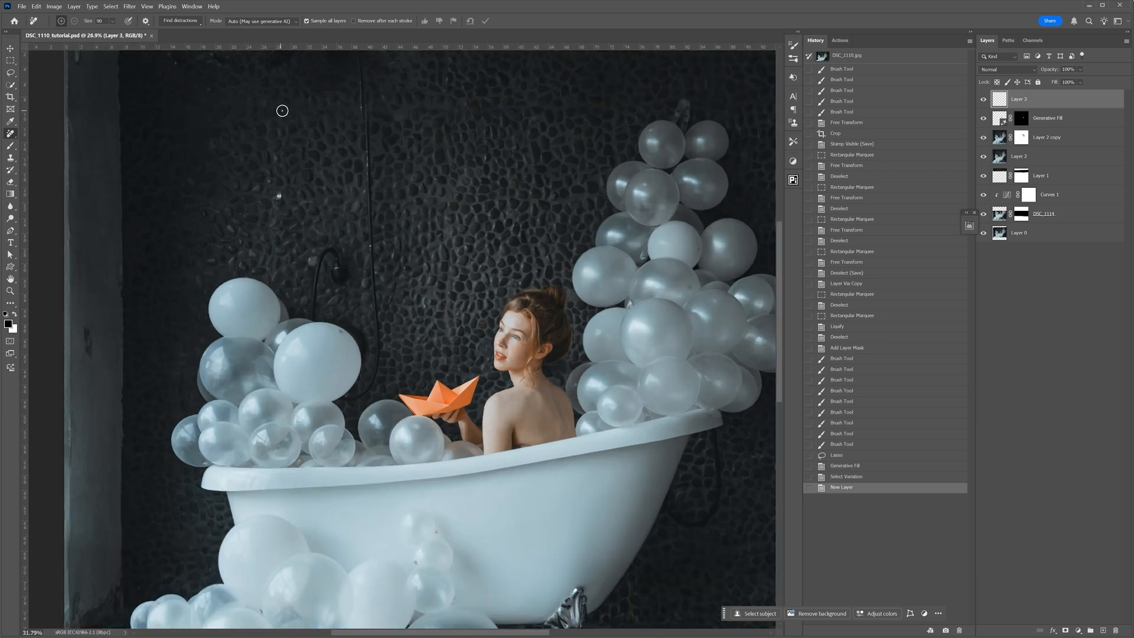
drag(328, 128, 326, 192)
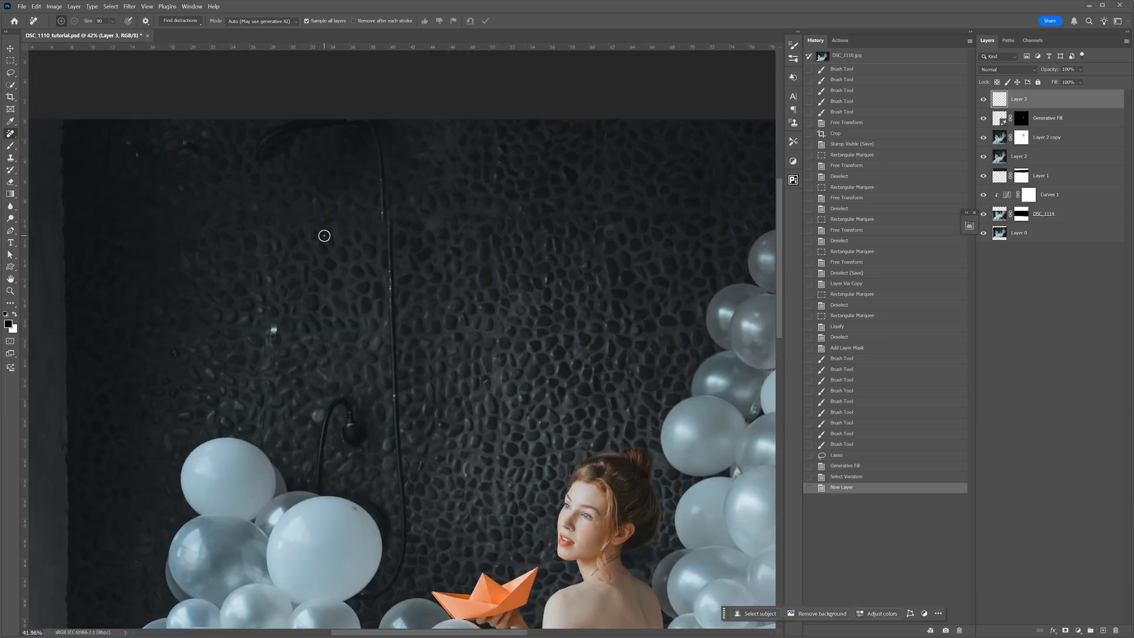
mouse_move(265, 141)
mouse_down()
mouse_move(263, 155)
mouse_move(291, 121)
mouse_move(286, 132)
mouse_move(339, 119)
mouse_move(380, 130)
mouse_move(387, 239)
mouse_up()
click(113, 23)
drag(122, 32, 119, 32)
mouse_move(390, 246)
mouse_down()
mouse_move(403, 528)
mouse_move(355, 598)
mouse_move(396, 577)
mouse_up()
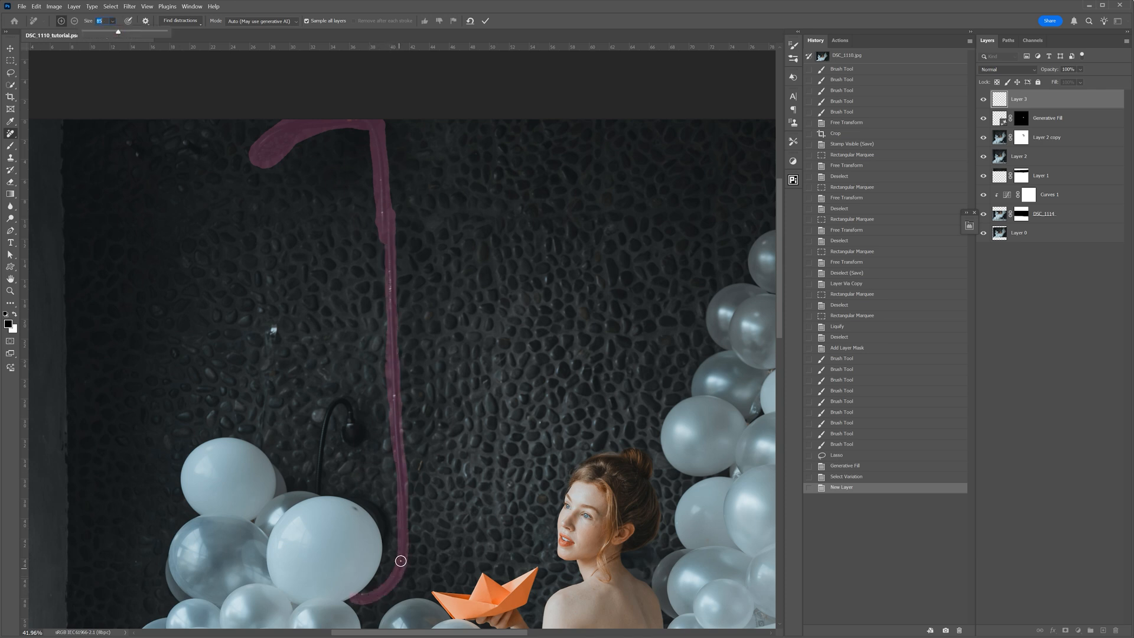
click(486, 21)
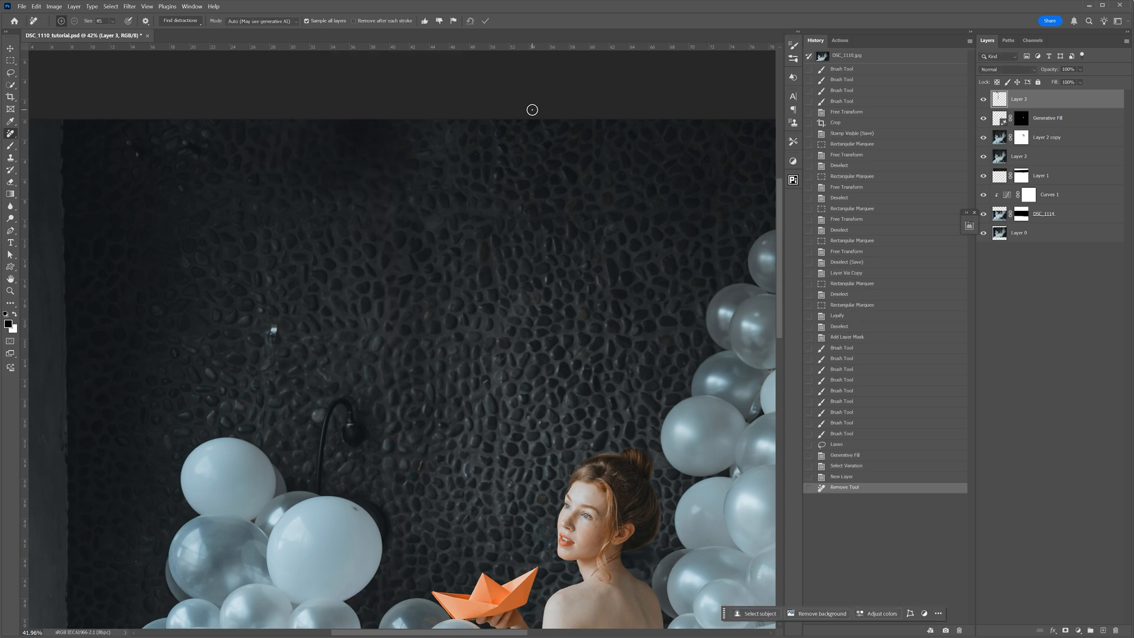
- Remove the curved handheld shower above the left balloon cluster with a larger Remove brush
scroll(345, 407, down, 2)
key(bracketright)
key(bracketright)
mouse_move(348, 408)
mouse_down()
mouse_move(345, 384)
mouse_move(323, 389)
mouse_move(314, 455)
mouse_up()
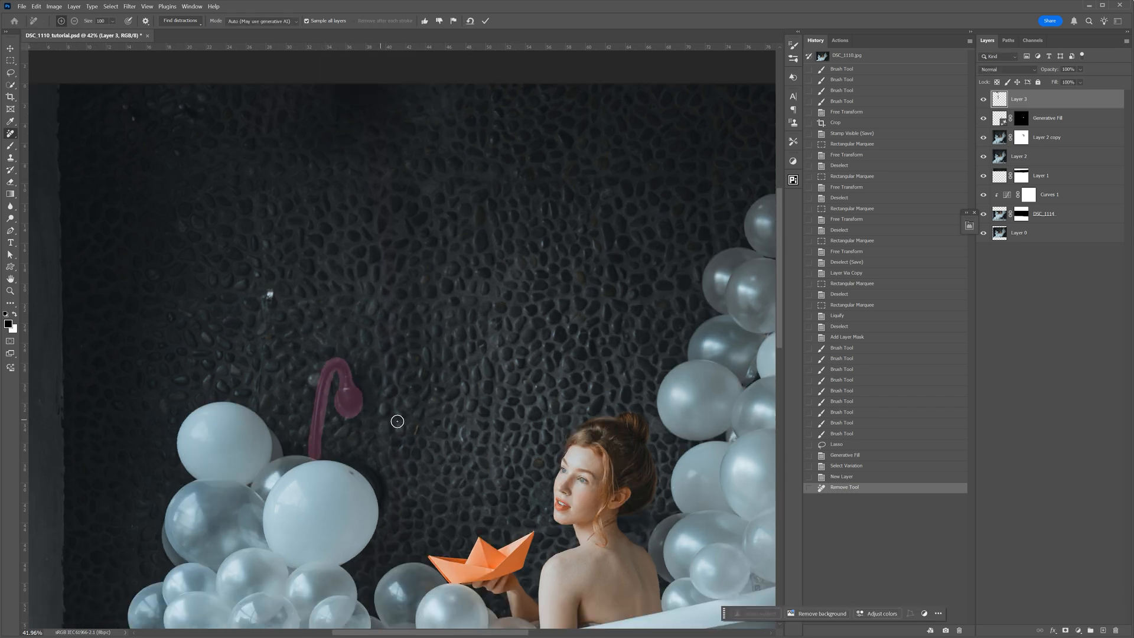
- Set the Remove tool to size 150 with Generative AI on, and erase the smudge left where the handheld shower was
key(bracketright)
key(bracketright)
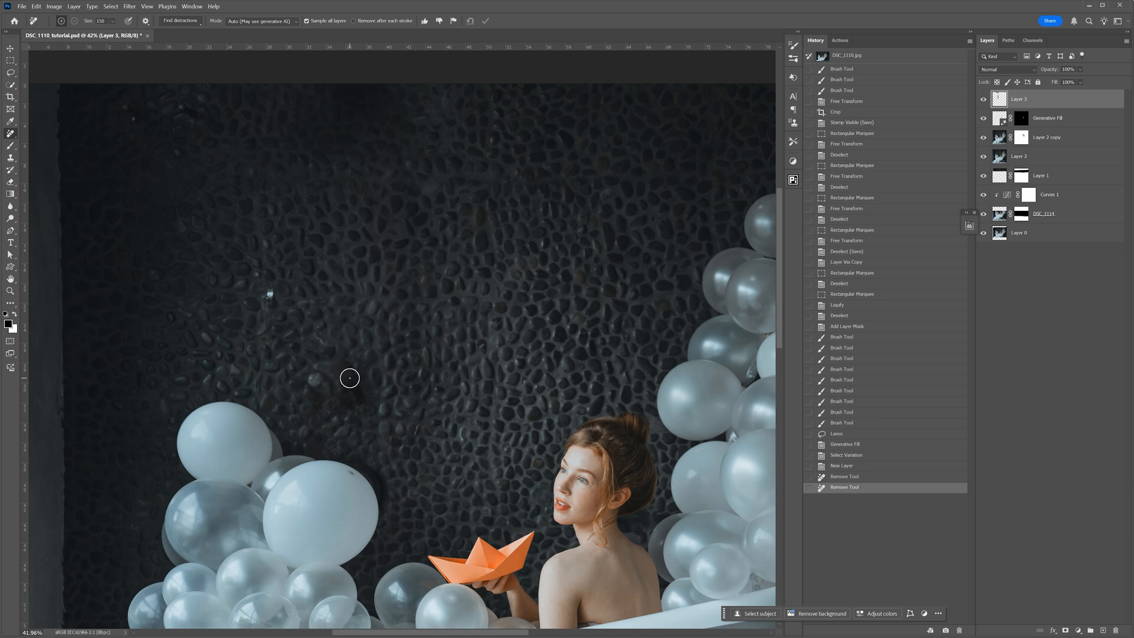
click(273, 22)
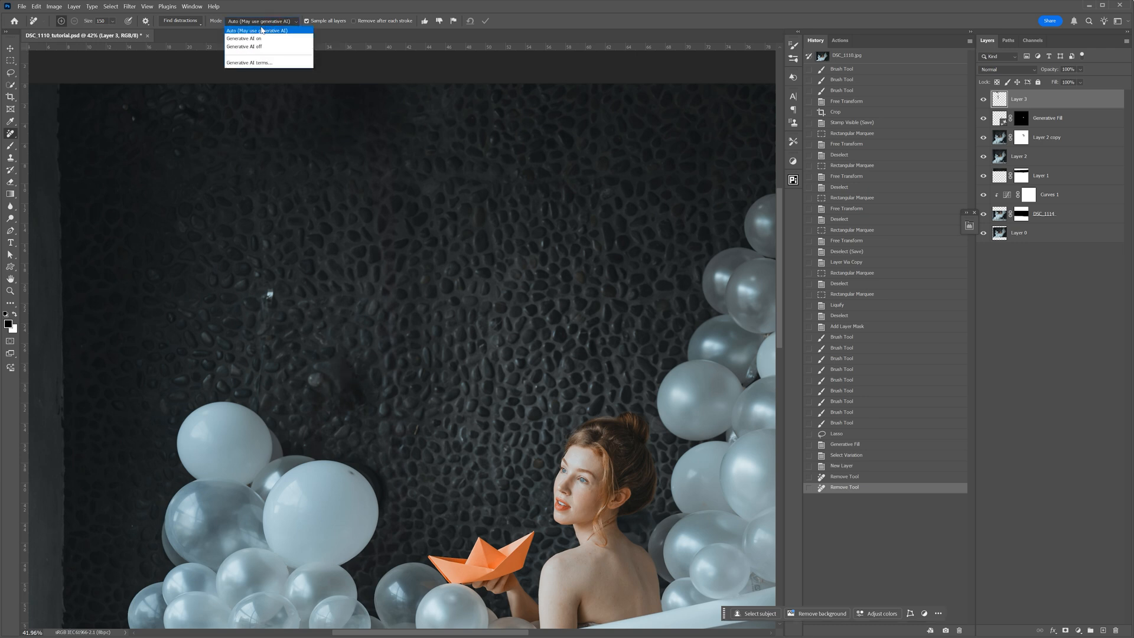
click(265, 39)
drag(328, 375, 364, 390)
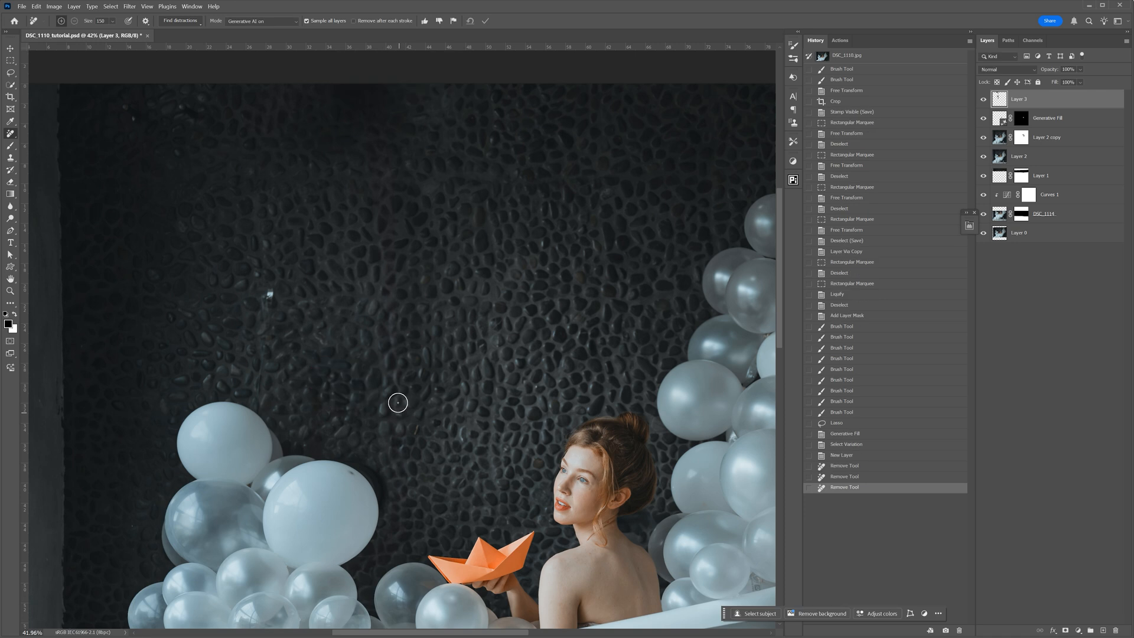
- Remove the leftover marks along the upper wall and the dark patch beside the large balloon, using a smaller Remove brush
drag(349, 104, 332, 96)
drag(398, 116, 365, 93)
key(bracketleft)
key(bracketleft)
drag(443, 99, 436, 118)
drag(429, 191, 501, 174)
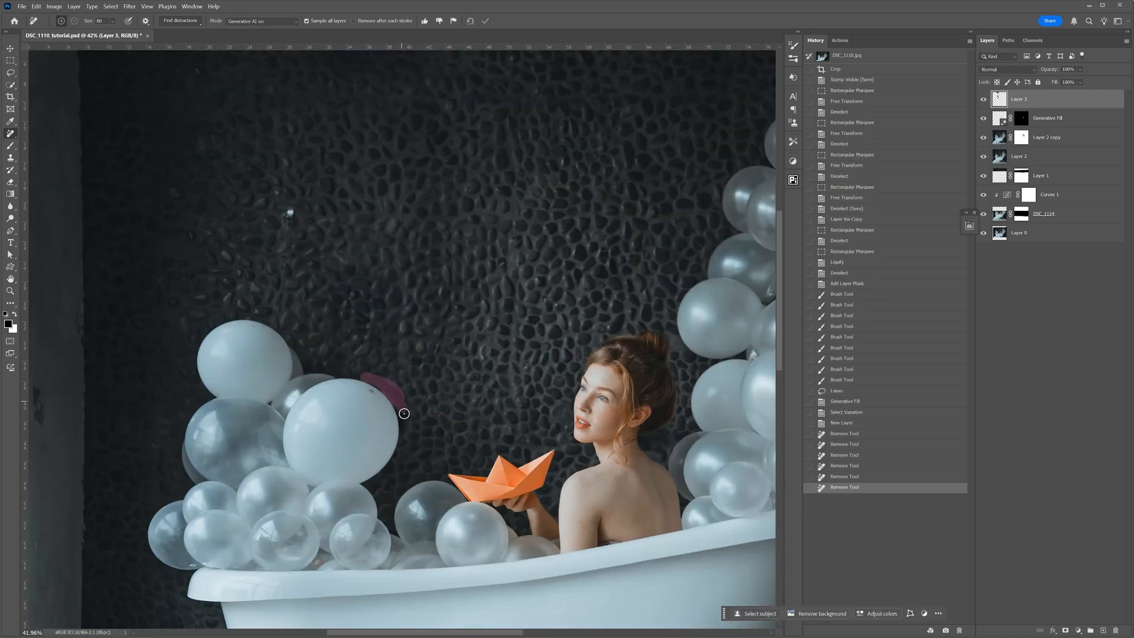
click(422, 329)
- Remove the small metal fixture and the marks below it from the wall above the left balloons, in Auto mode
drag(289, 207, 281, 321)
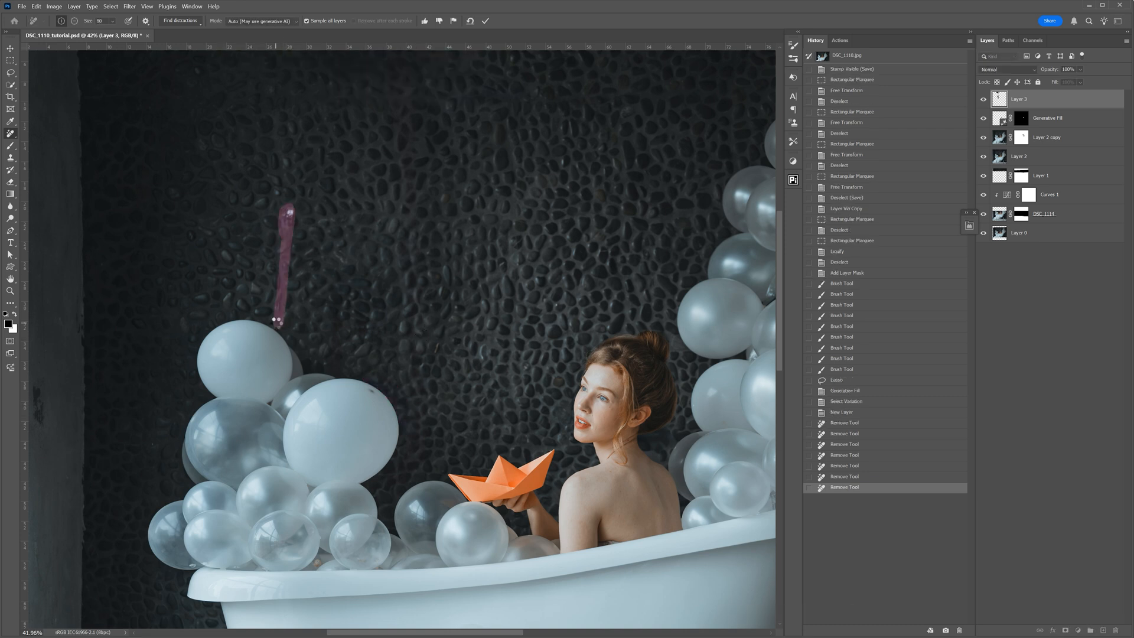
click(291, 147)
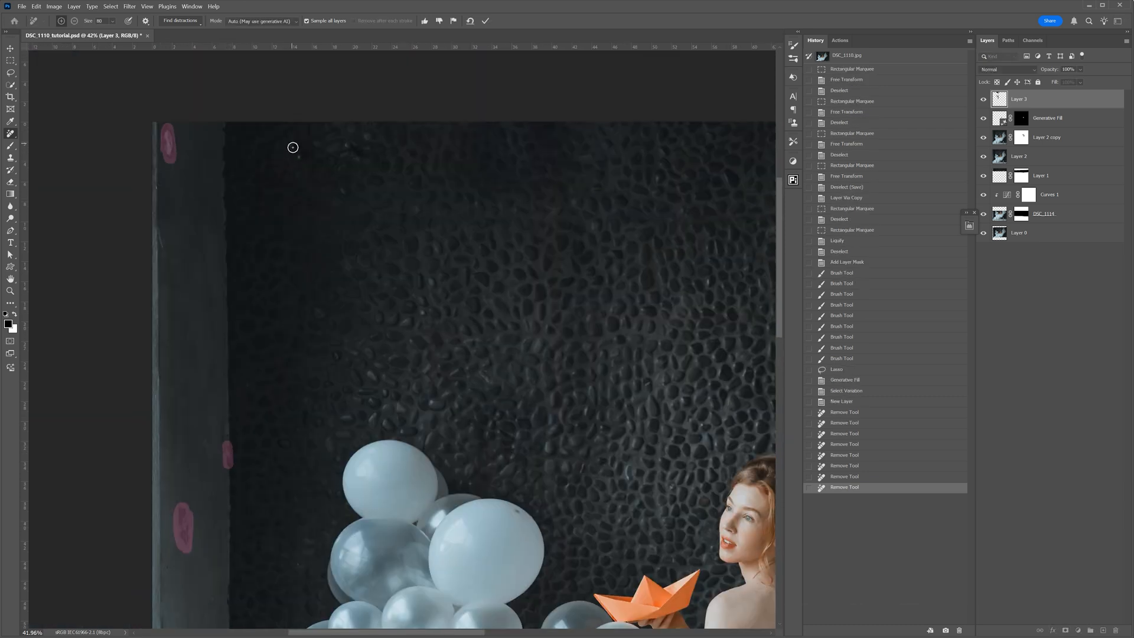
click(348, 147)
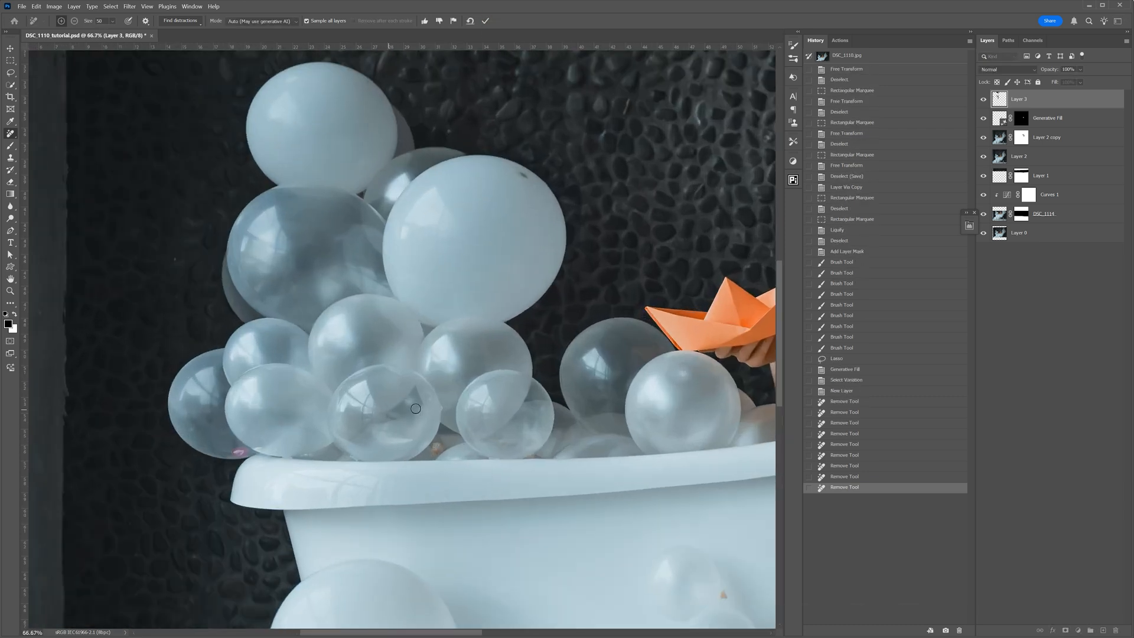
click(438, 447)
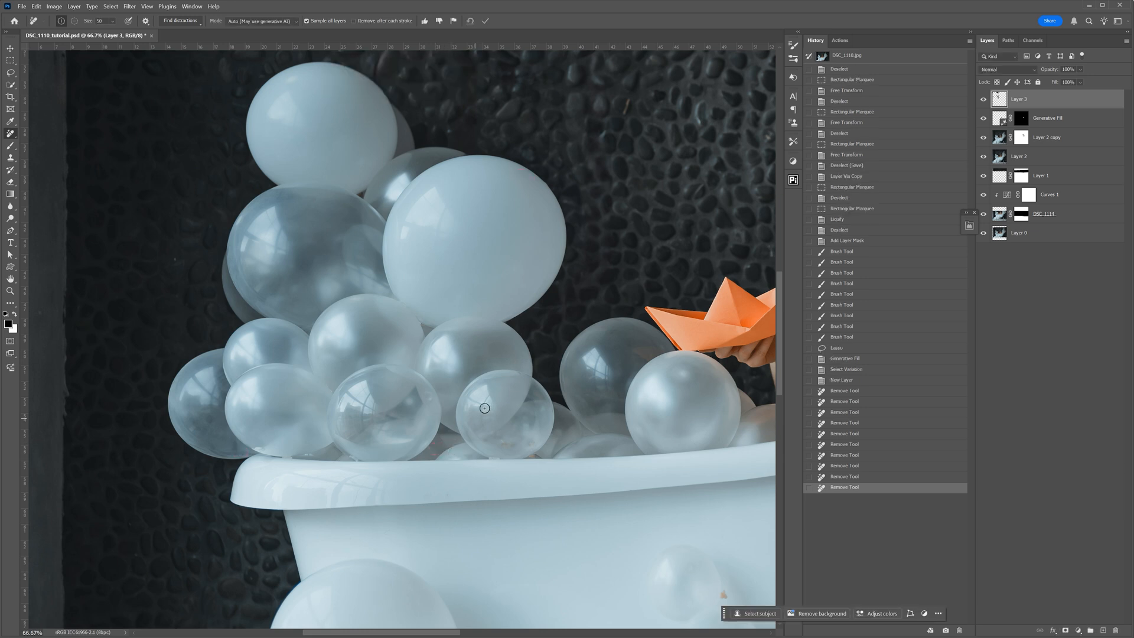
- Touch up the small distracting spots around the left balloon cluster and on the pebbled wall with the Remove tool
drag(511, 317, 507, 330)
click(649, 353)
click(492, 359)
click(649, 355)
drag(565, 288, 558, 294)
click(660, 129)
click(209, 178)
click(220, 319)
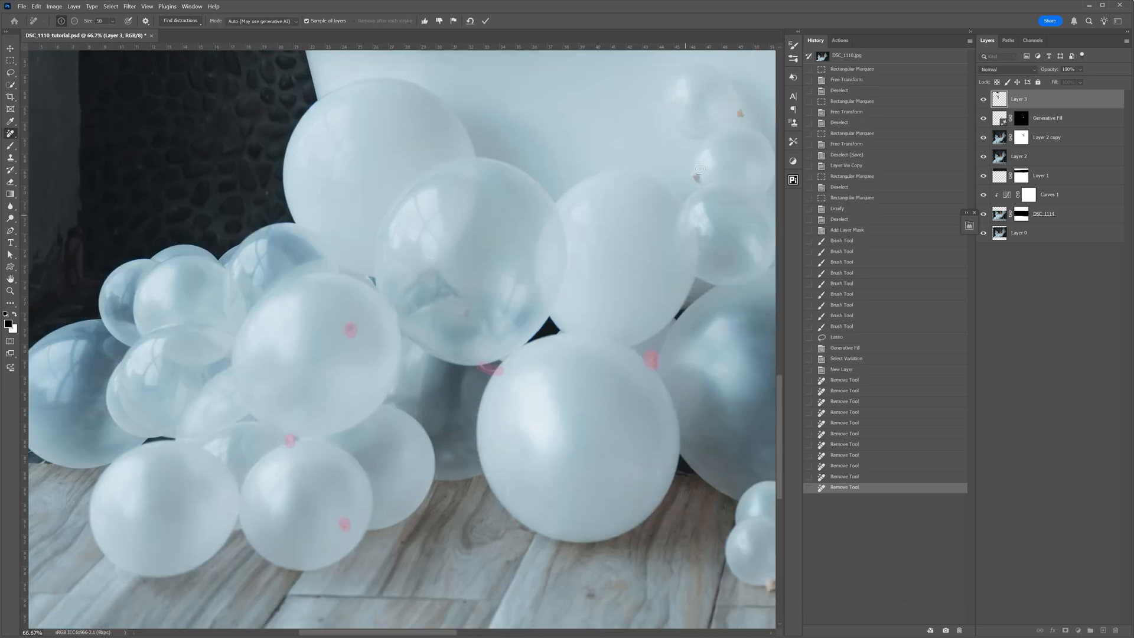
click(698, 176)
click(741, 119)
key(Return)
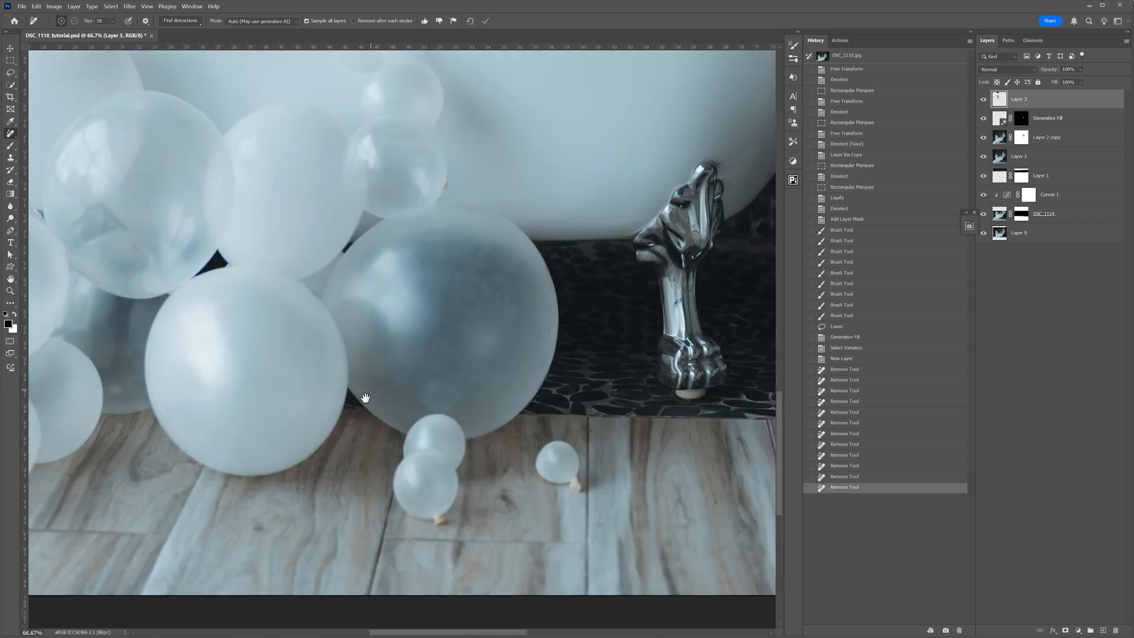
- Remove the knots from the small balloons on the wooden floor and from the clear balloon against the tub
drag(365, 398, 347, 415)
drag(426, 200, 426, 206)
drag(419, 536, 430, 541)
drag(557, 498, 567, 507)
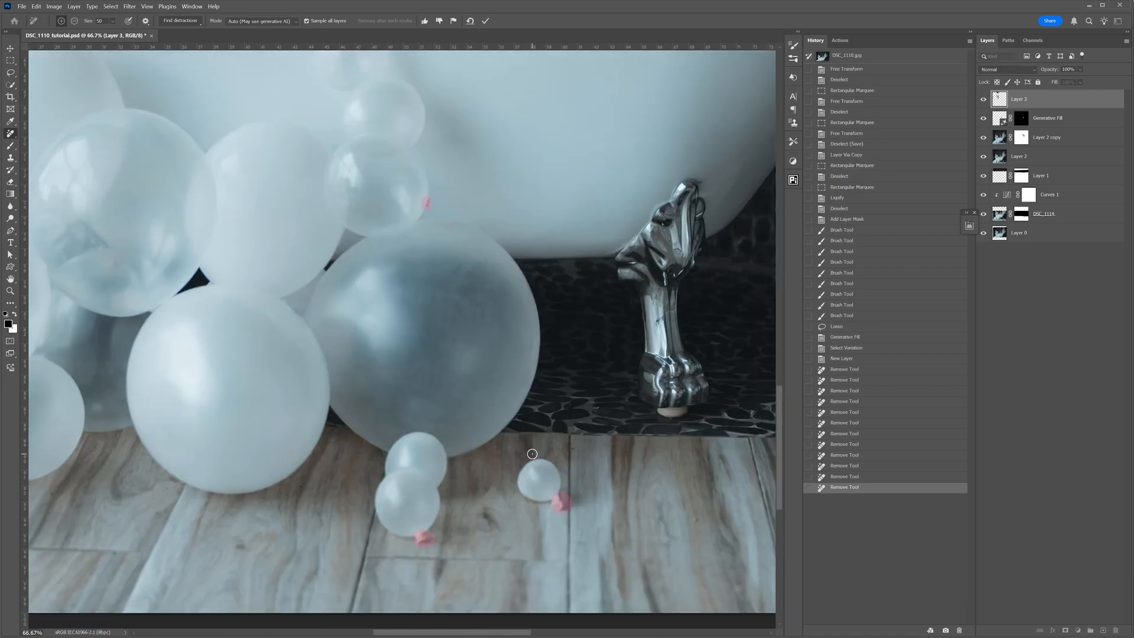
click(485, 21)
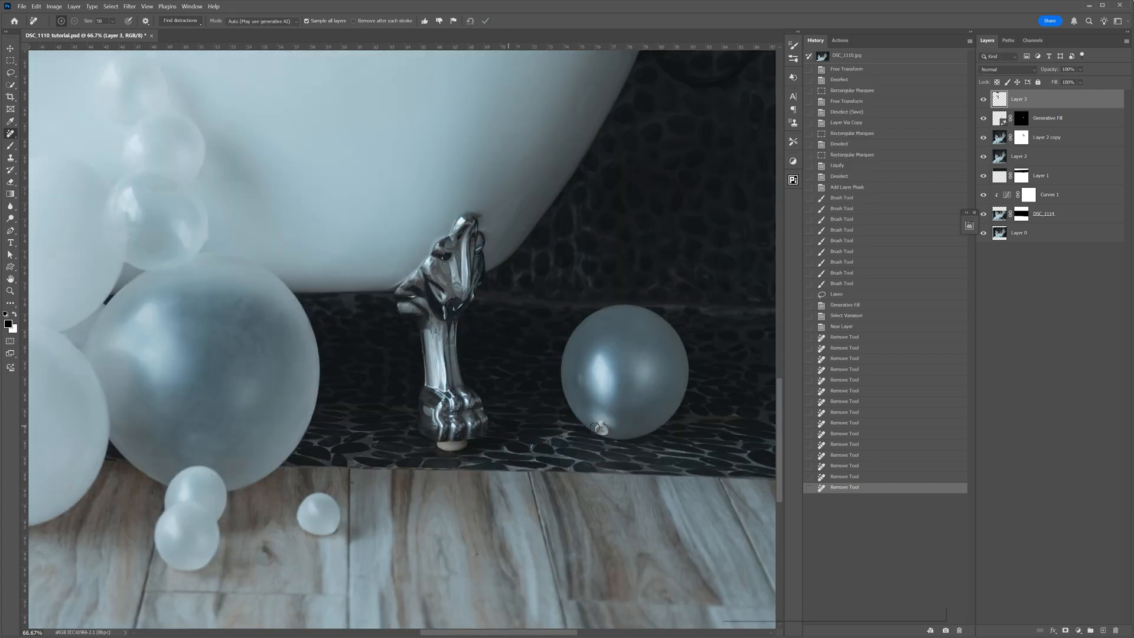
- Remove the light pad under the tub's metal foot and the knot on the single balloon beside it
drag(593, 428, 605, 413)
key(Return)
drag(434, 446, 467, 444)
- Remove the bright reflections on the pebbled floor near the image's right edge with Generative AI on
drag(611, 444, 711, 458)
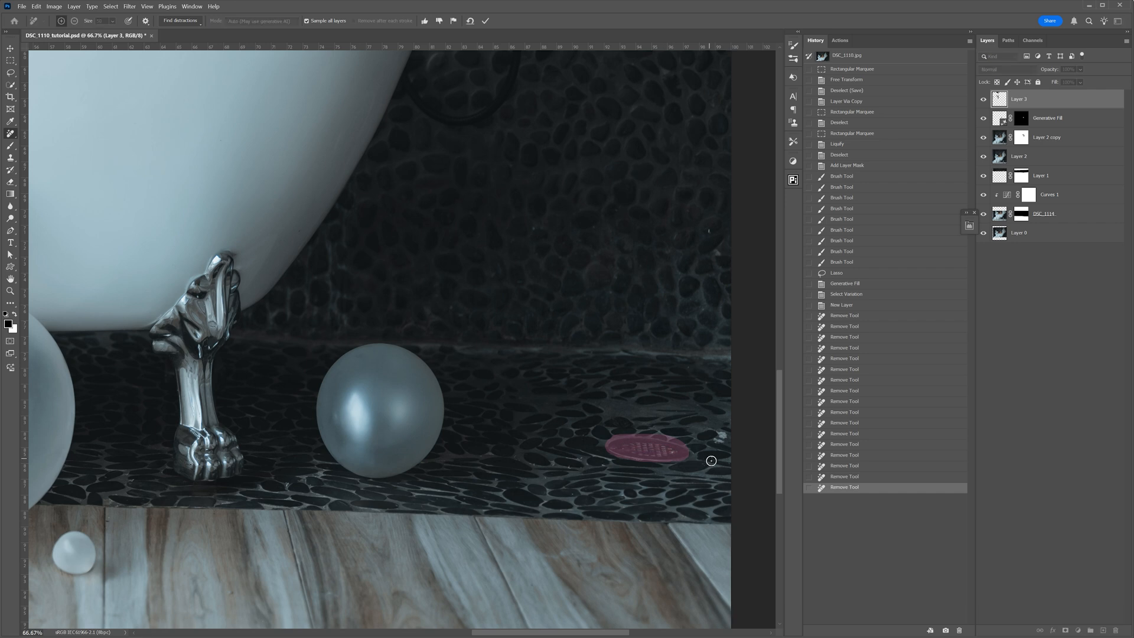
click(263, 21)
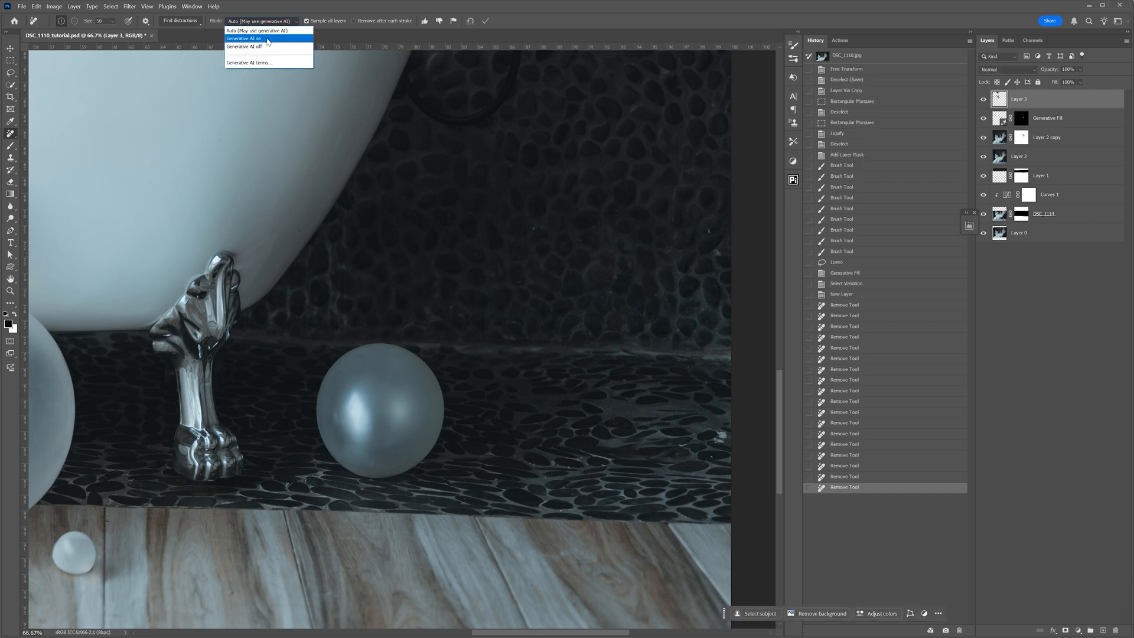
click(267, 39)
key(Return)
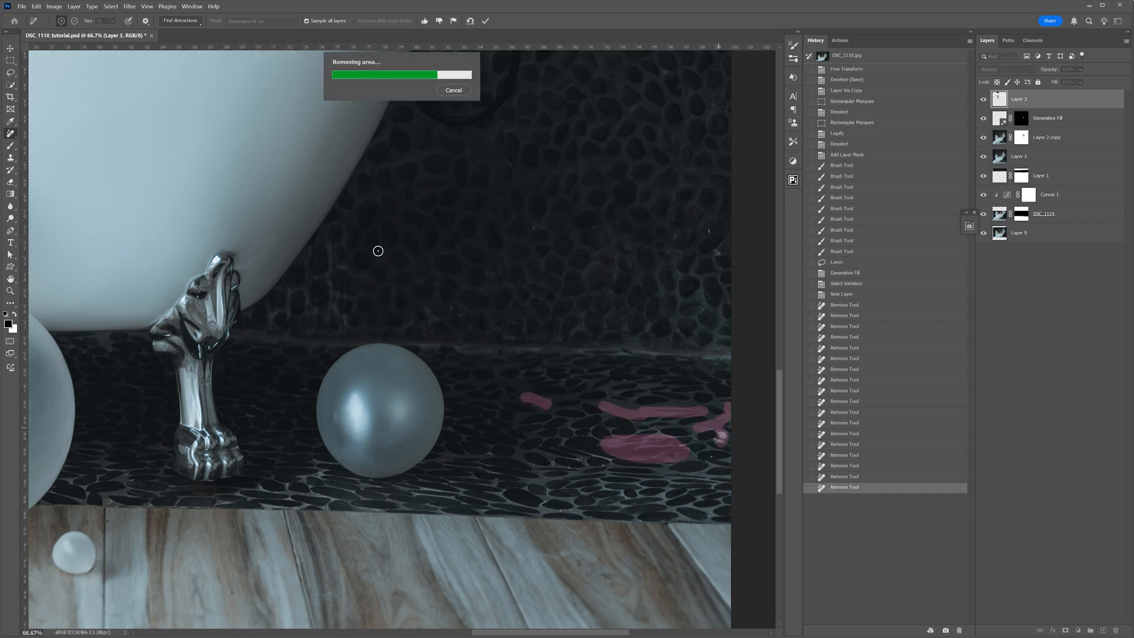
- Clean the marks at the end of the tub rim and under its balloons, and remove the hose hanging behind the tub
click(262, 21)
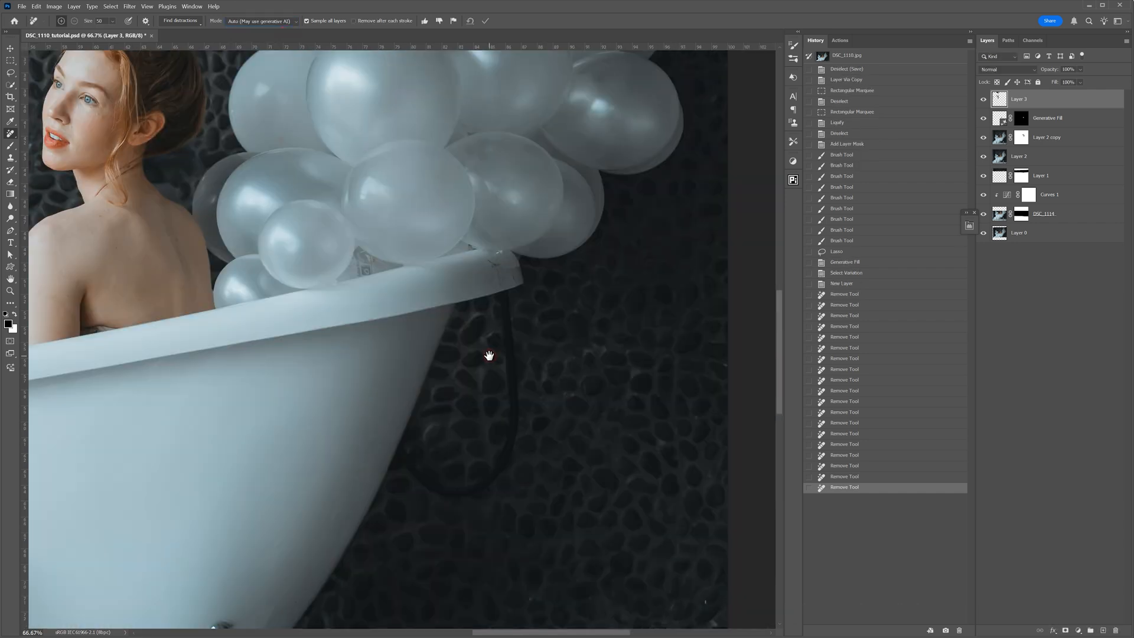
drag(513, 282, 494, 265)
key(Return)
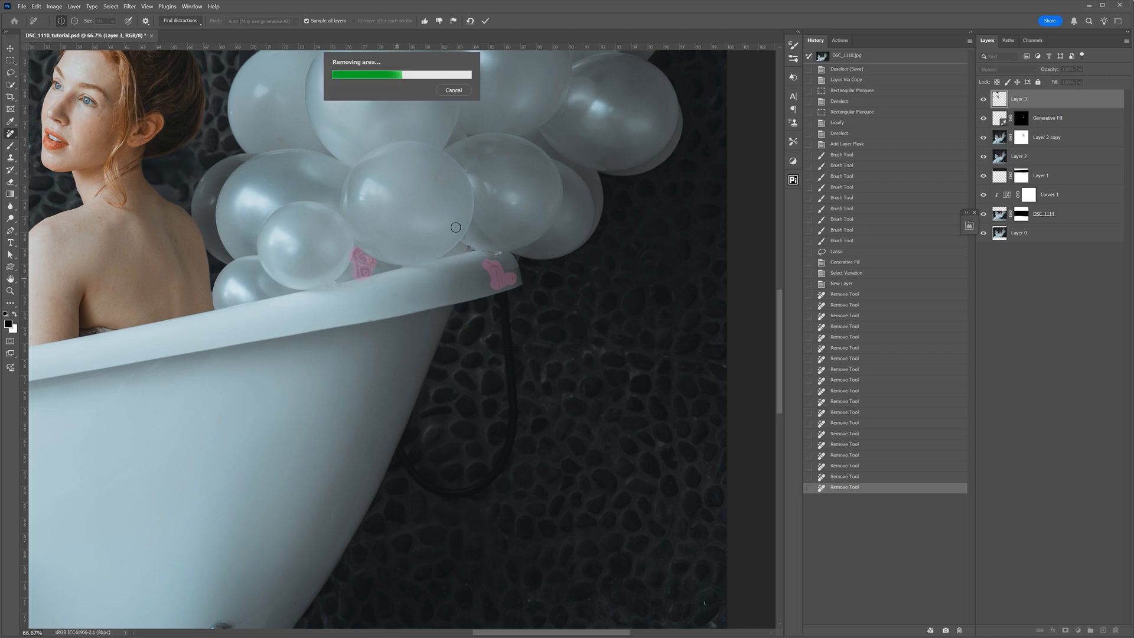
drag(399, 438, 501, 467)
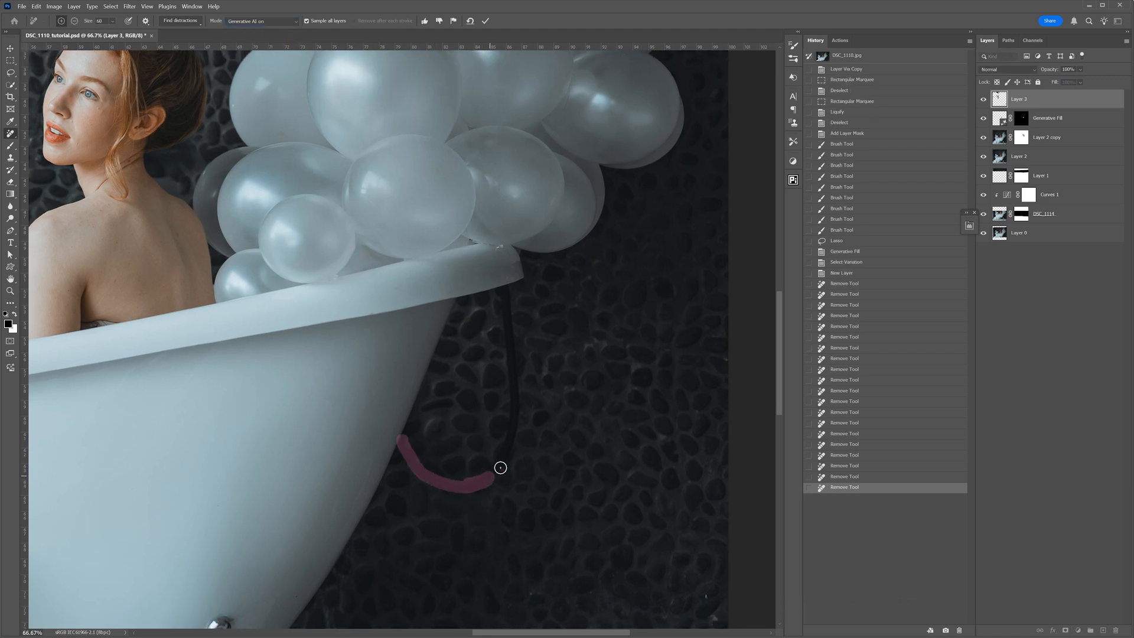
drag(503, 287, 499, 463)
key(Return)
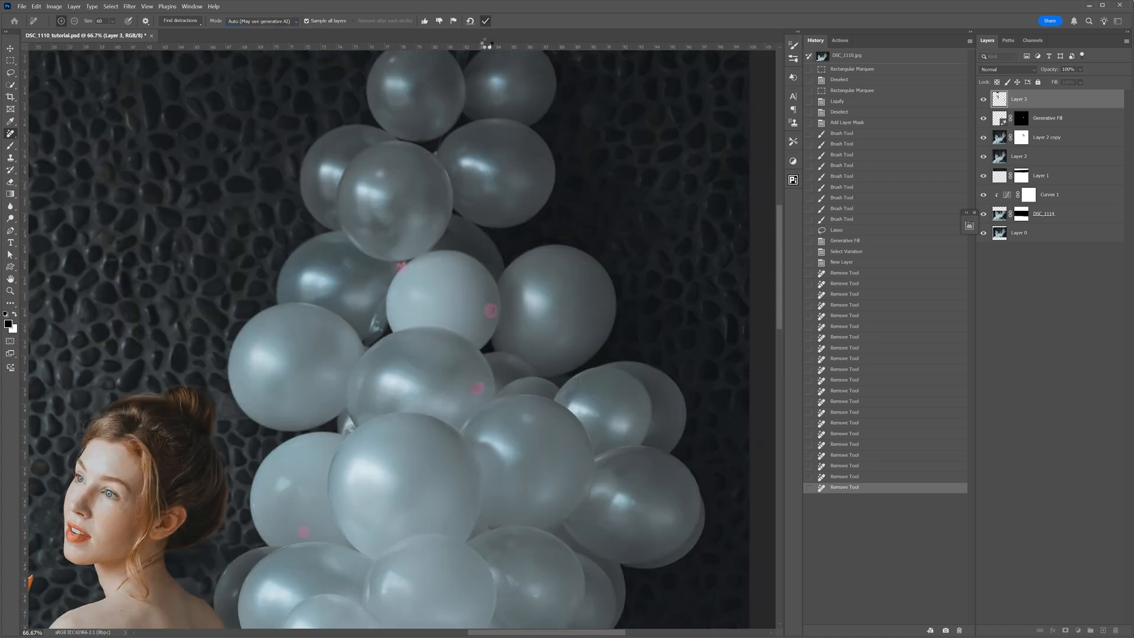
- Remove the blemishes and visible knots between the balloons behind the woman, using a smaller brush with Generative AI on
key([)
drag(382, 304, 367, 341)
click(280, 21)
click(280, 39)
key(Return)
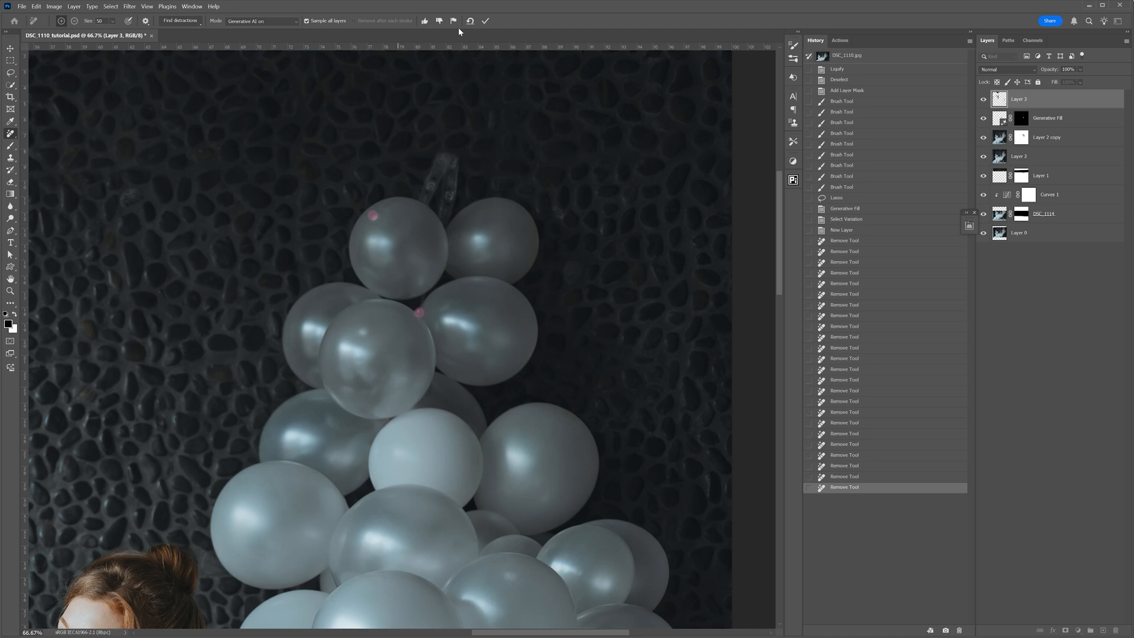
- Remove the spots on the uppermost balloons and the translucent object sticking out above them
click(372, 215)
click(419, 312)
key(Return)
drag(444, 220, 453, 193)
key(Return)
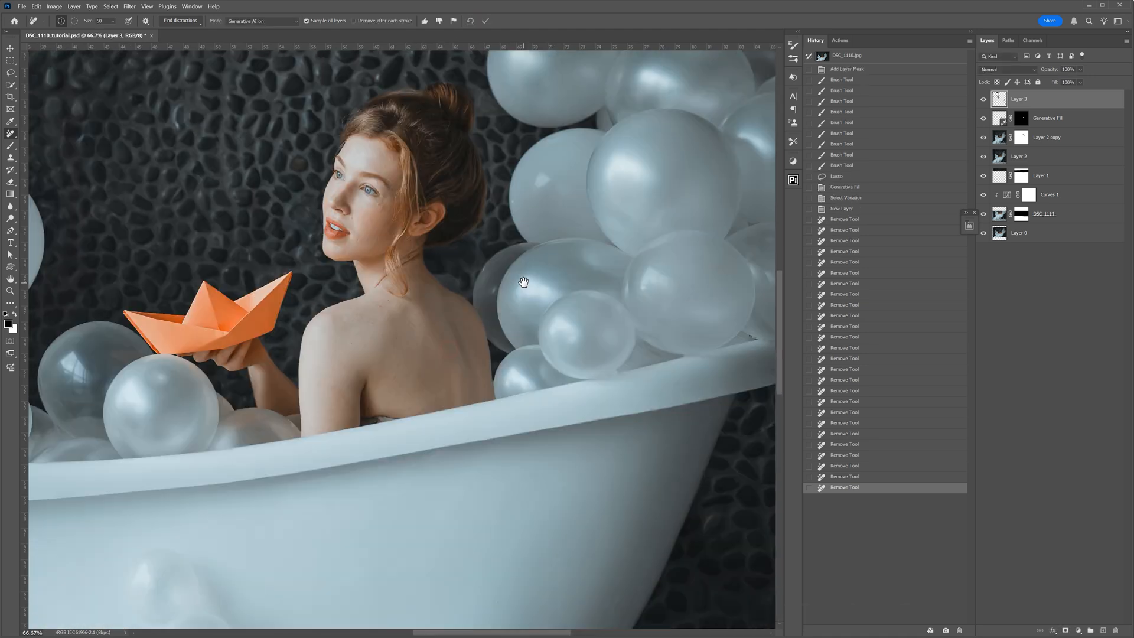
- Remove the dark fabric edge on the woman's lower back along the tub rim, and fit the whole image in view
scroll(346, 347, up, 3)
drag(355, 388, 409, 384)
key(Return)
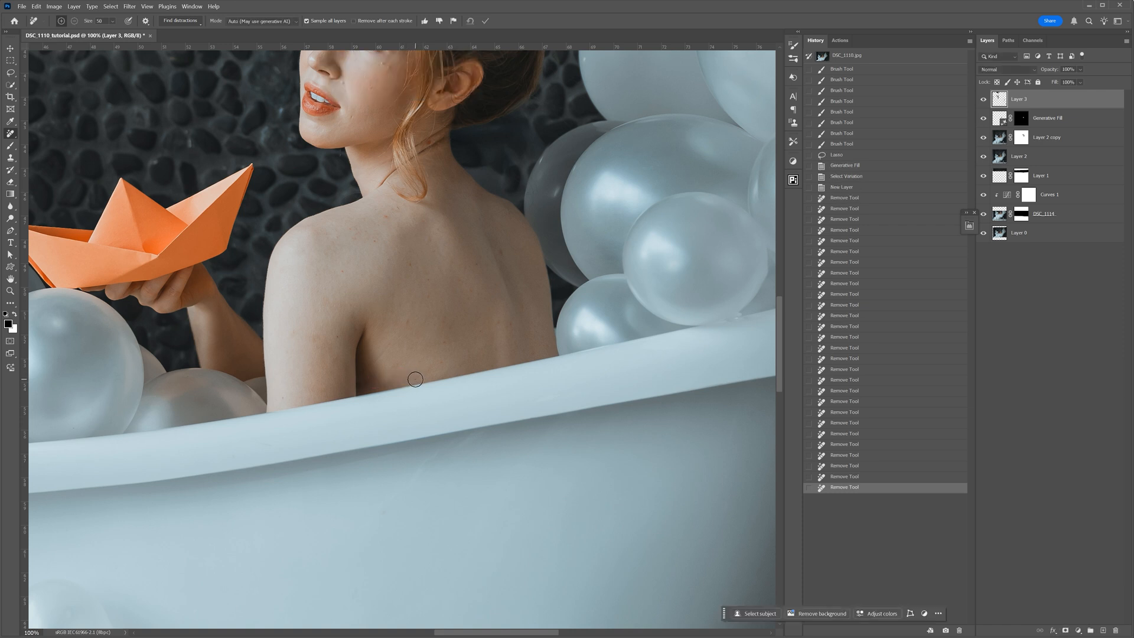
key(ctrl+0)
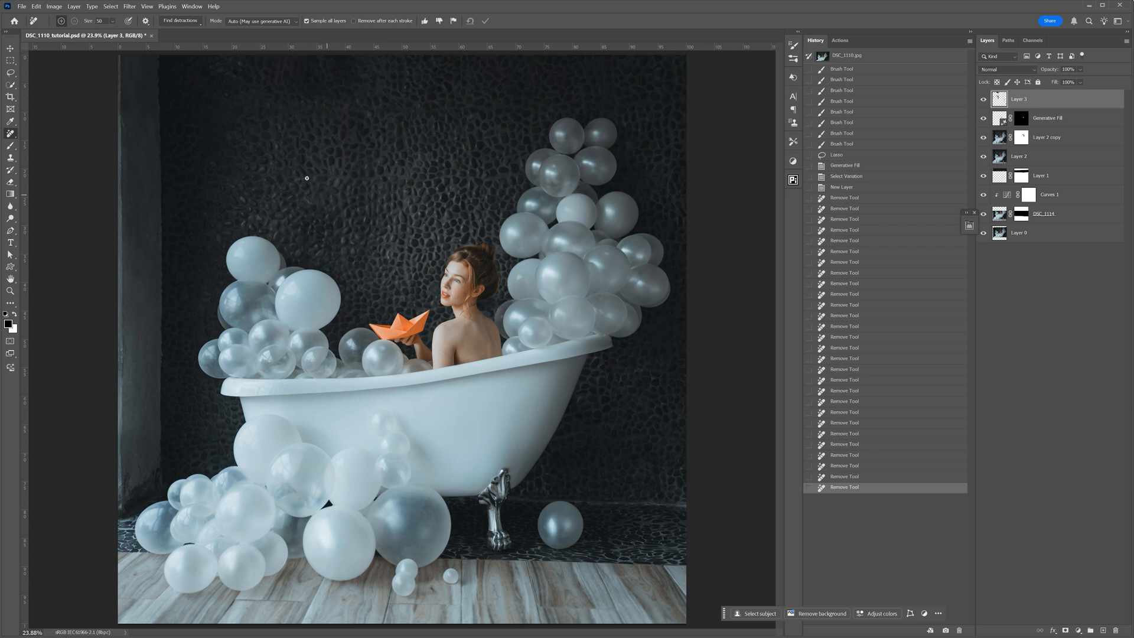
- Select the transparent balloon beside the paper boat on Layer 2 copy with the Elliptical Marquee and copy it to a new layer
click(11, 61)
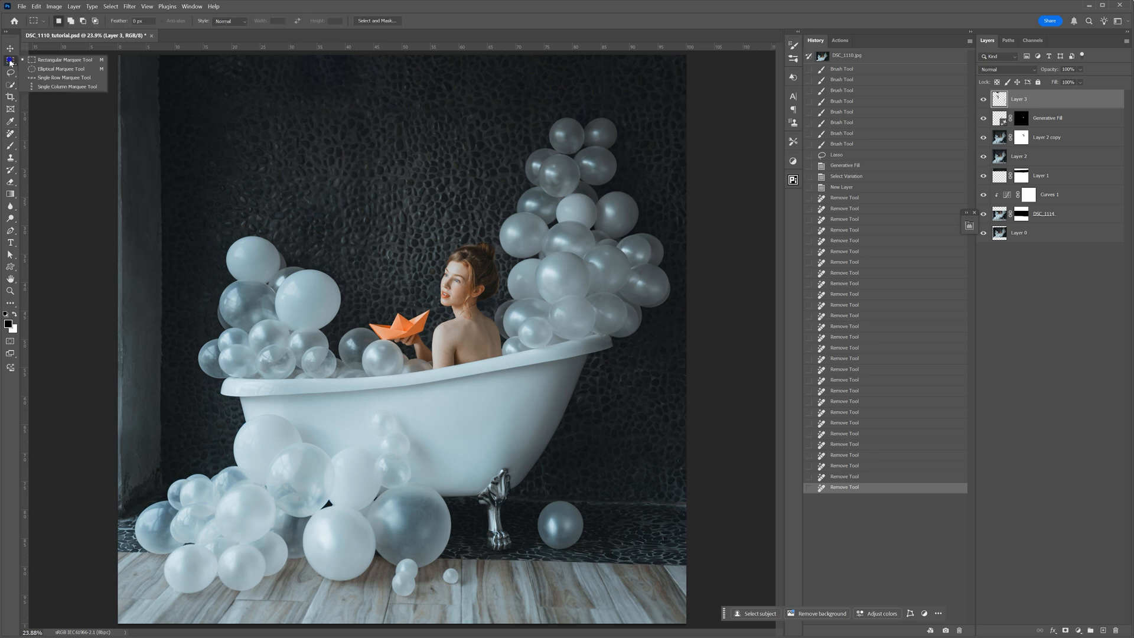
click(47, 69)
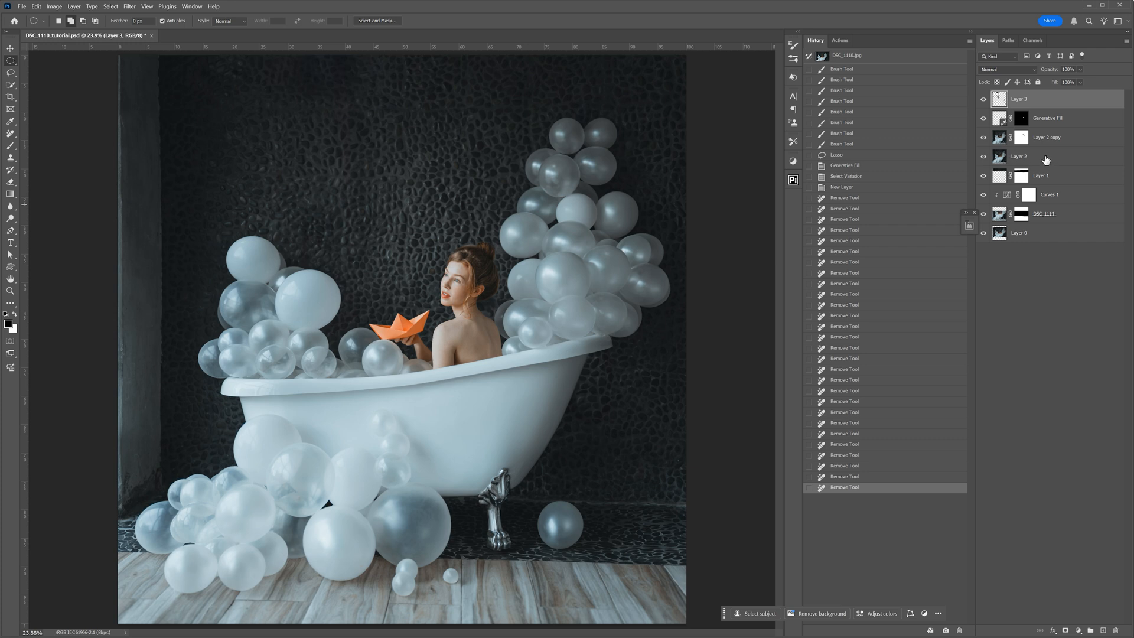
click(1000, 140)
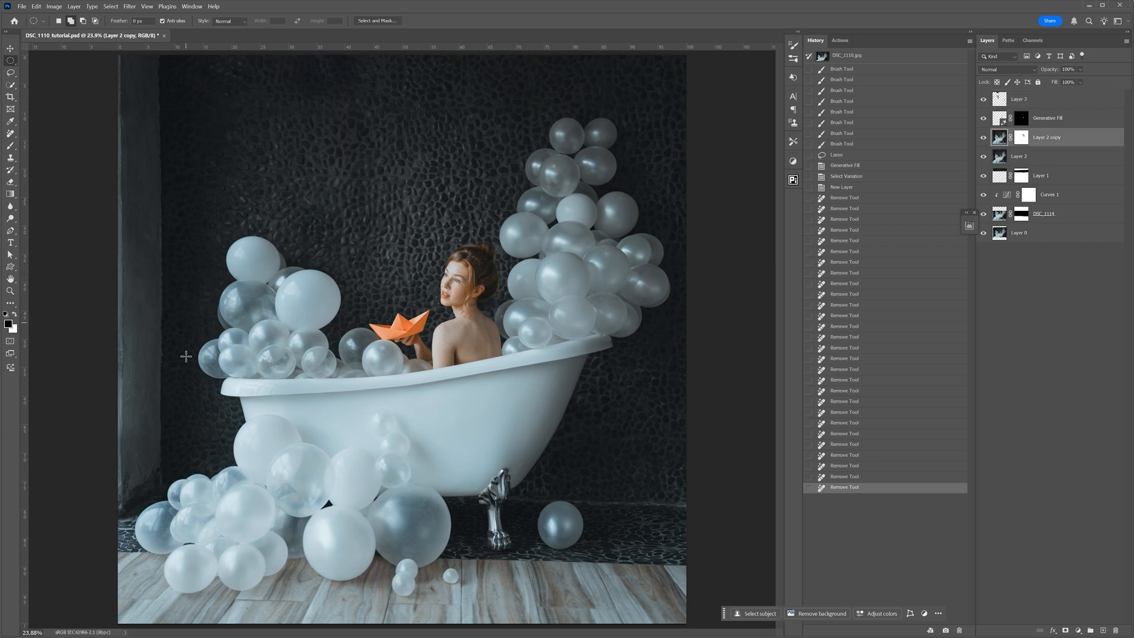
drag(339, 329, 382, 371)
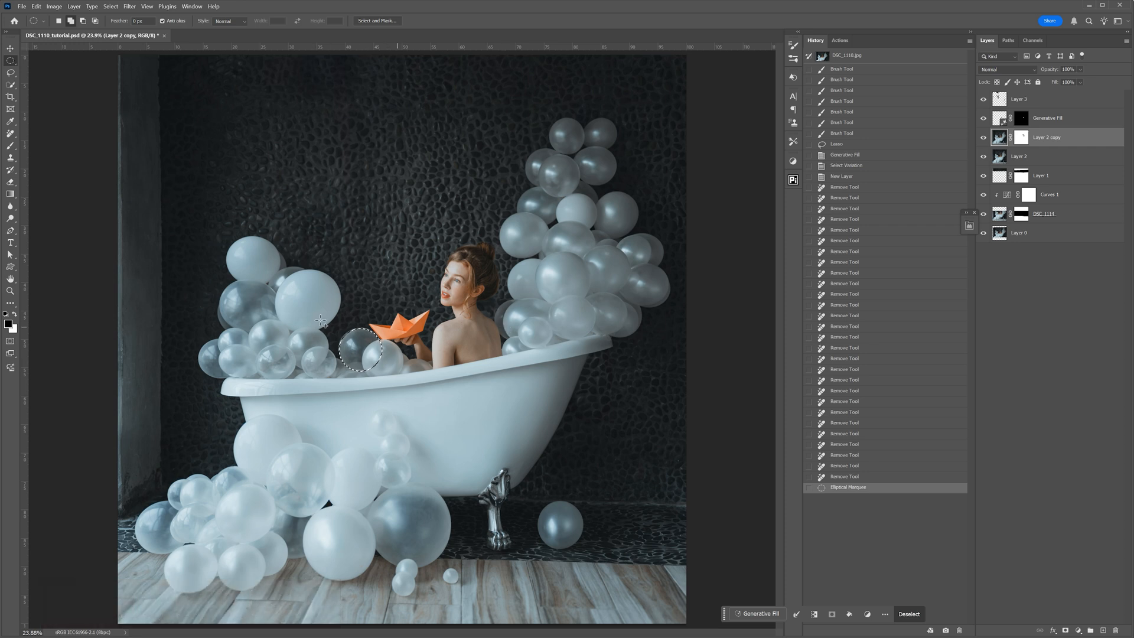
key(ctrl+j)
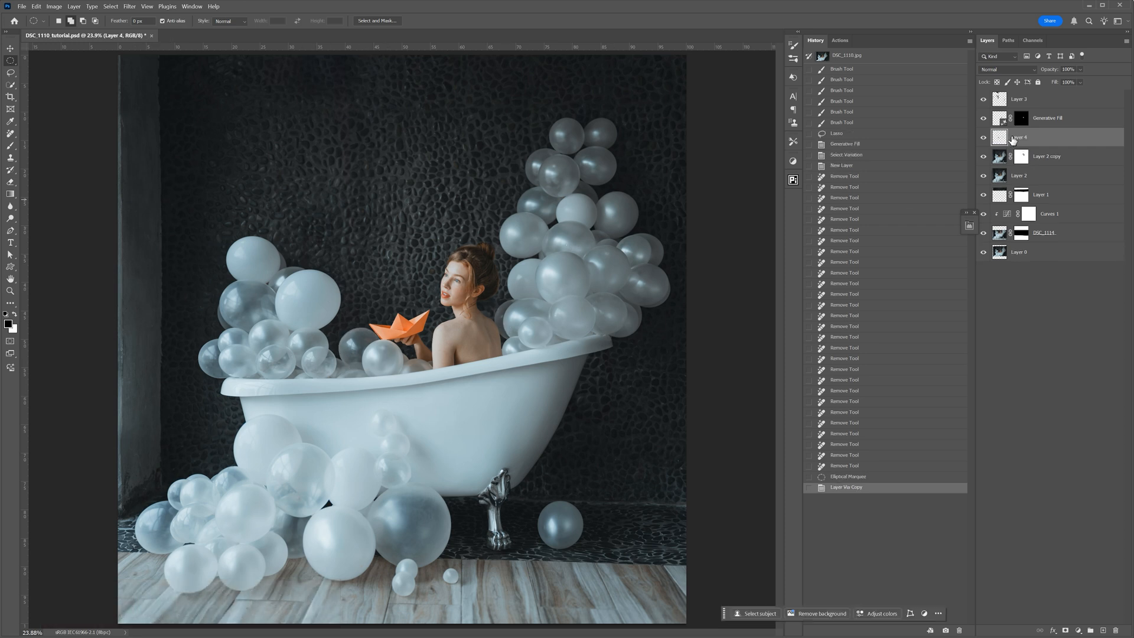
- Bring Layer 4 to the top of the stack, move the copied balloon above the left cluster and scale it down
click(11, 51)
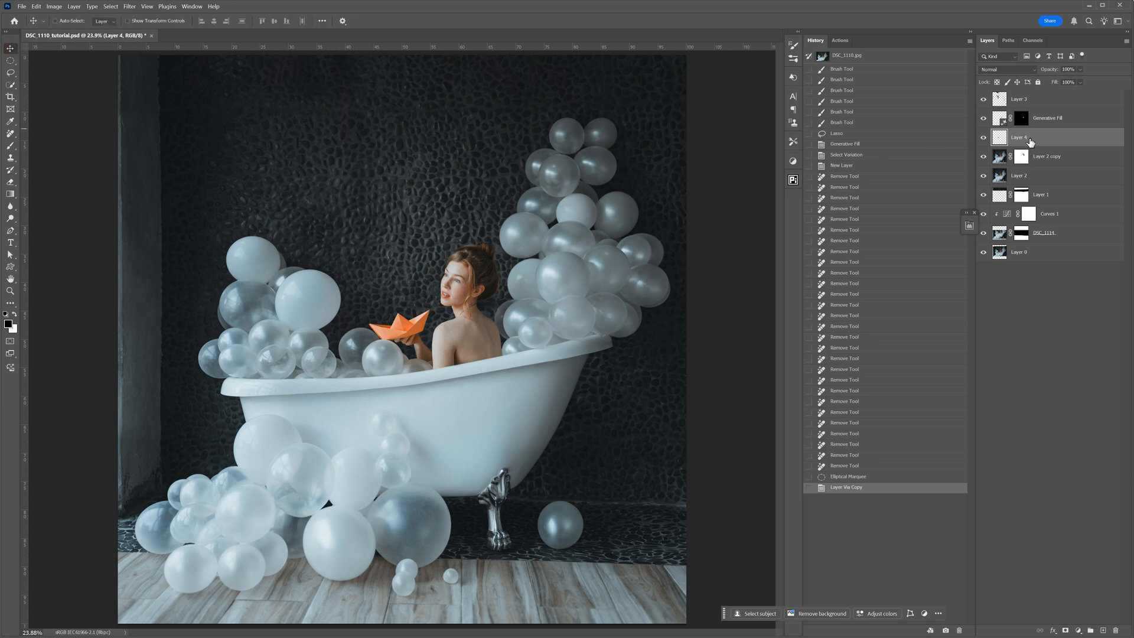
drag(1041, 140, 1042, 95)
drag(355, 343, 295, 207)
key(ctrl+t)
drag(267, 187, 280, 199)
click(465, 21)
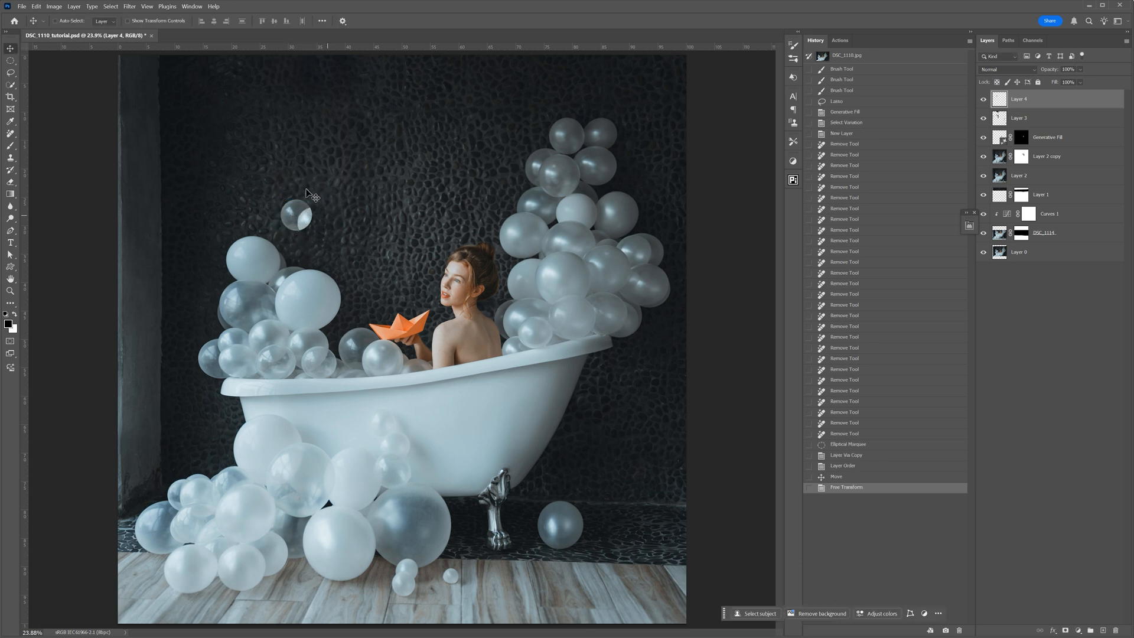
- Lasso the bright overlapping section of the floating balloon and replace it using Generative Fill with an empty prompt
scroll(303, 181, up, 3)
scroll(308, 204, up, 2)
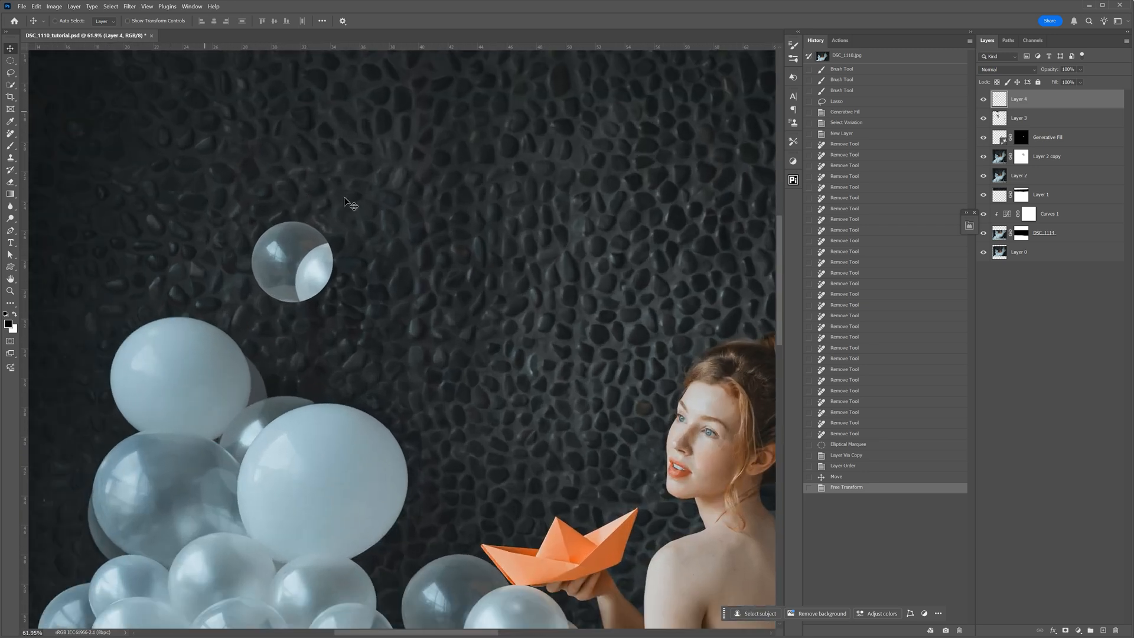
click(10, 73)
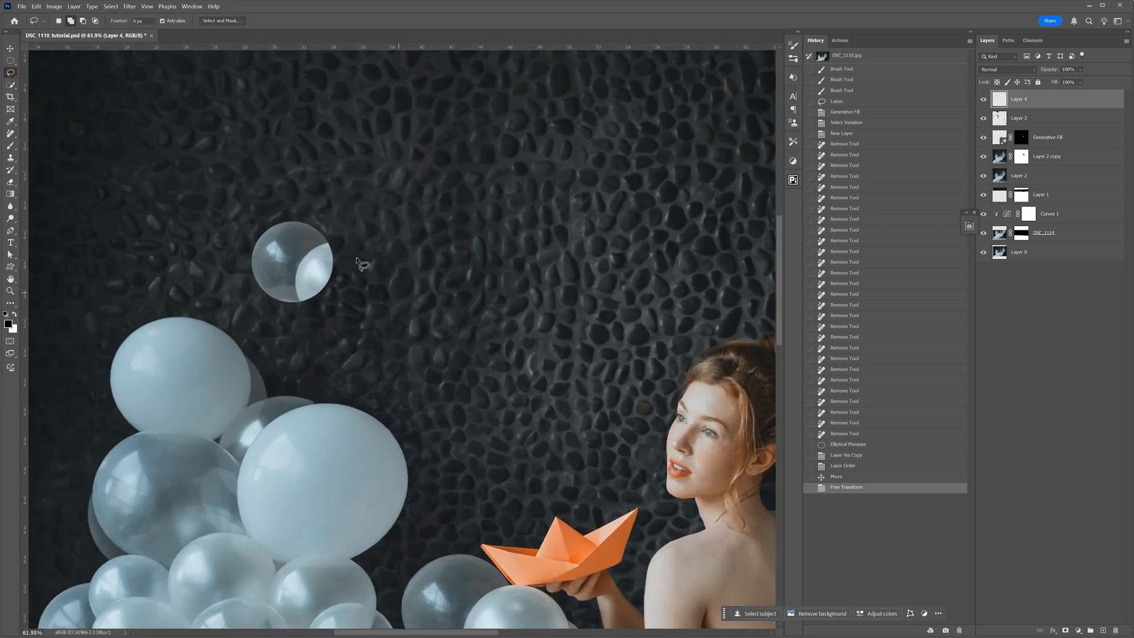
drag(297, 258, 295, 270)
mouse_move(300, 307)
mouse_down()
mouse_move(338, 290)
mouse_move(341, 266)
mouse_move(329, 242)
mouse_move(299, 267)
mouse_up()
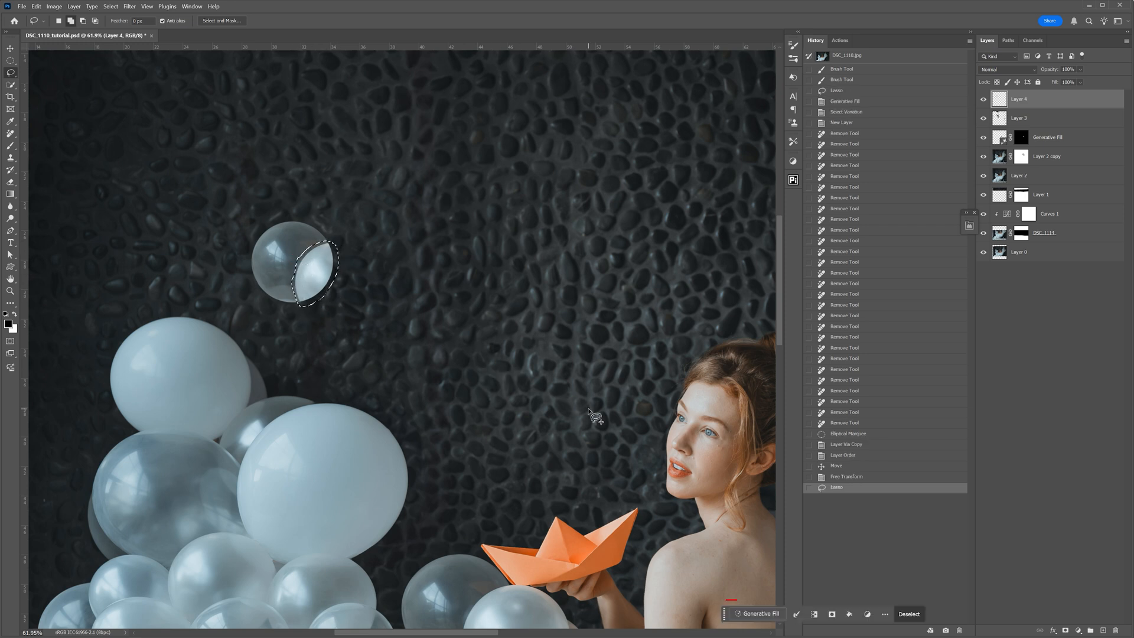
click(759, 615)
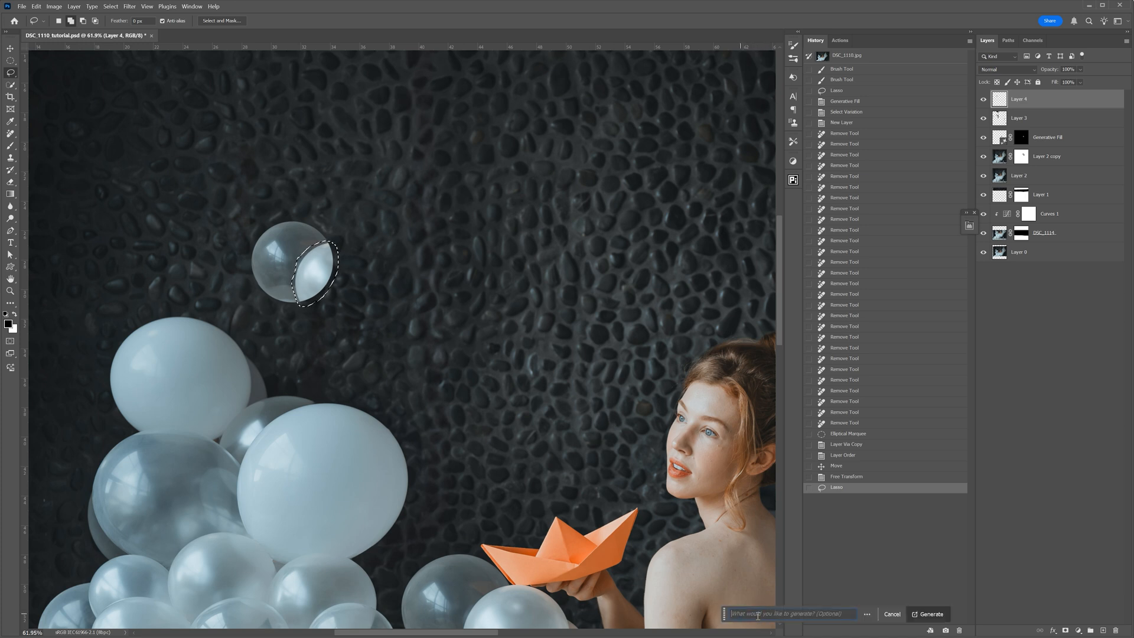
click(929, 615)
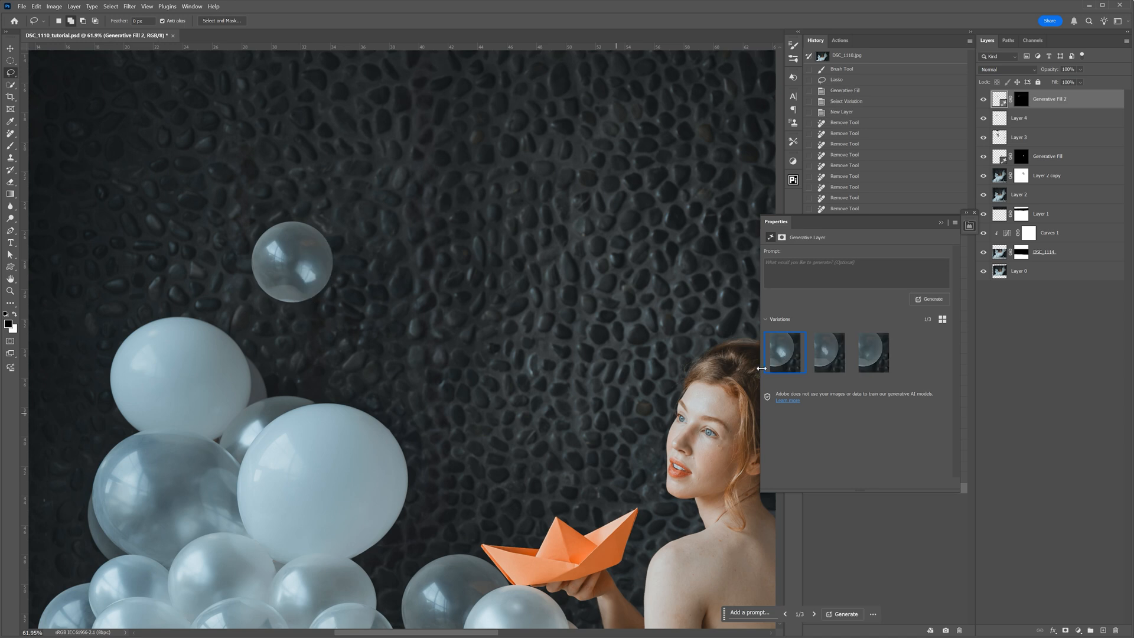
- Choose the third generated variation for the floating balloon and fit the whole image in view
click(830, 354)
click(863, 358)
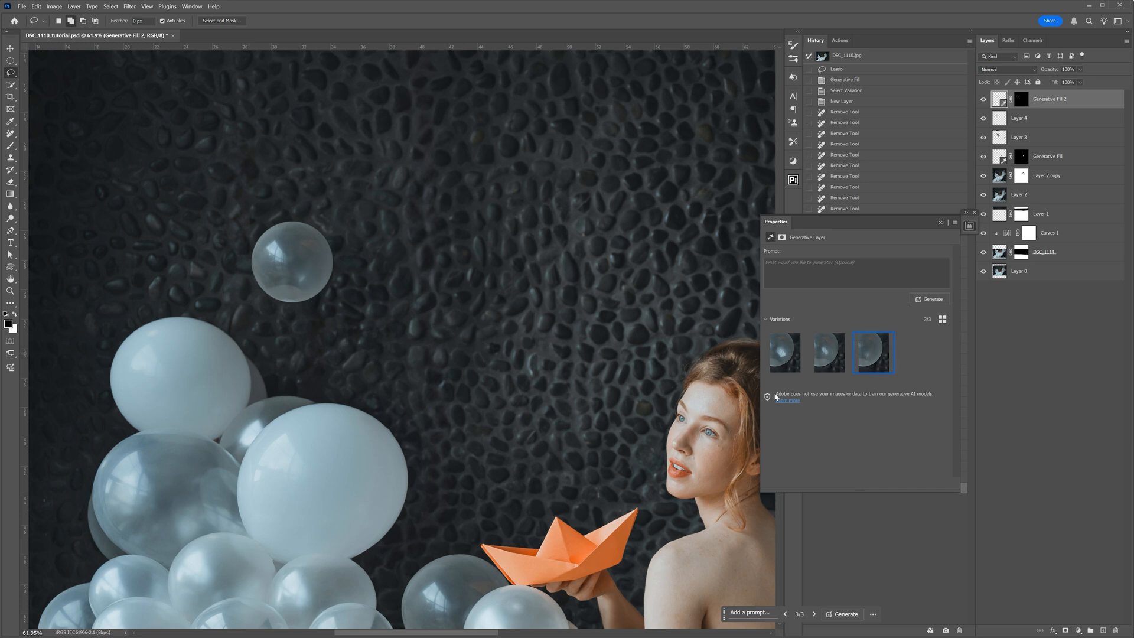
key(ctrl+0)
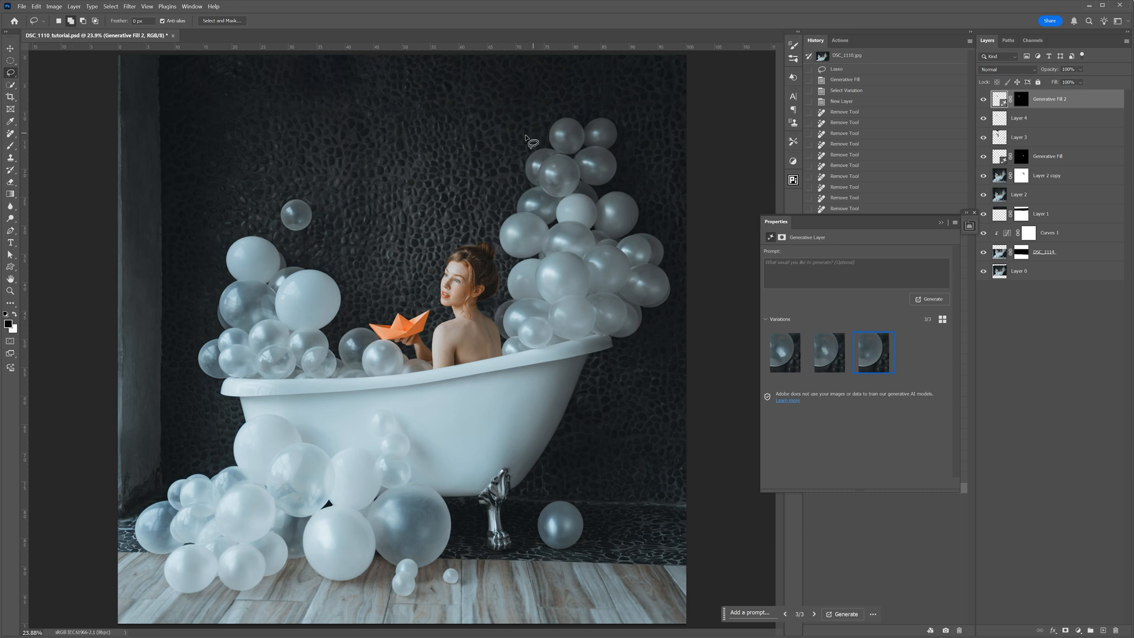
- Select the uppermost left balloon of the tall right cluster on Layer 2 copy, copy it to a new layer and bring that to the top
click(11, 61)
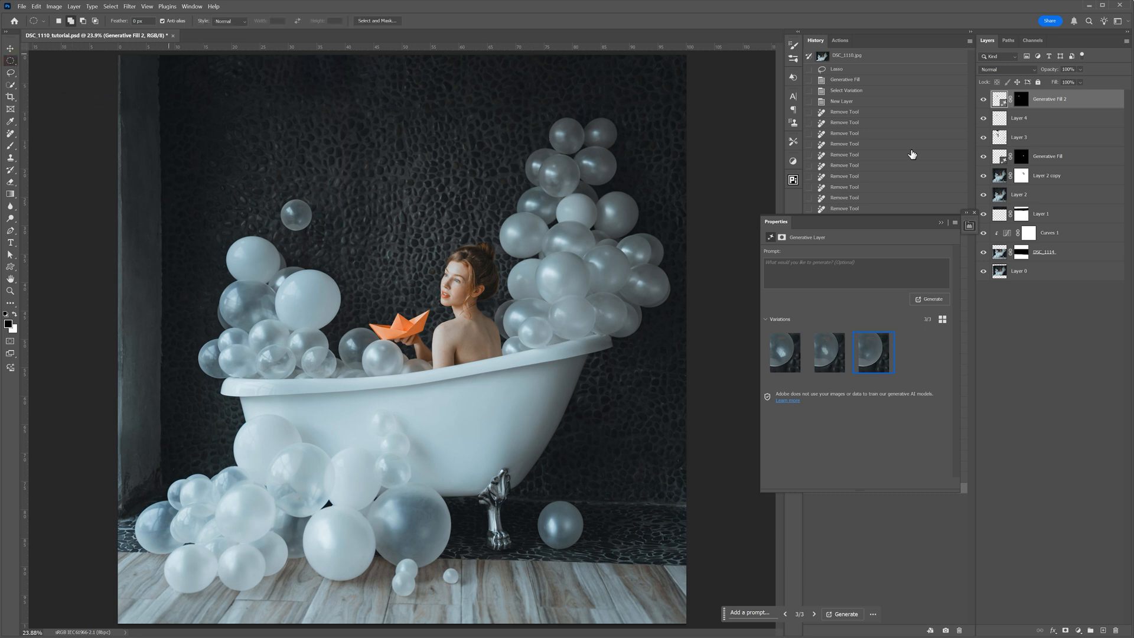
click(999, 176)
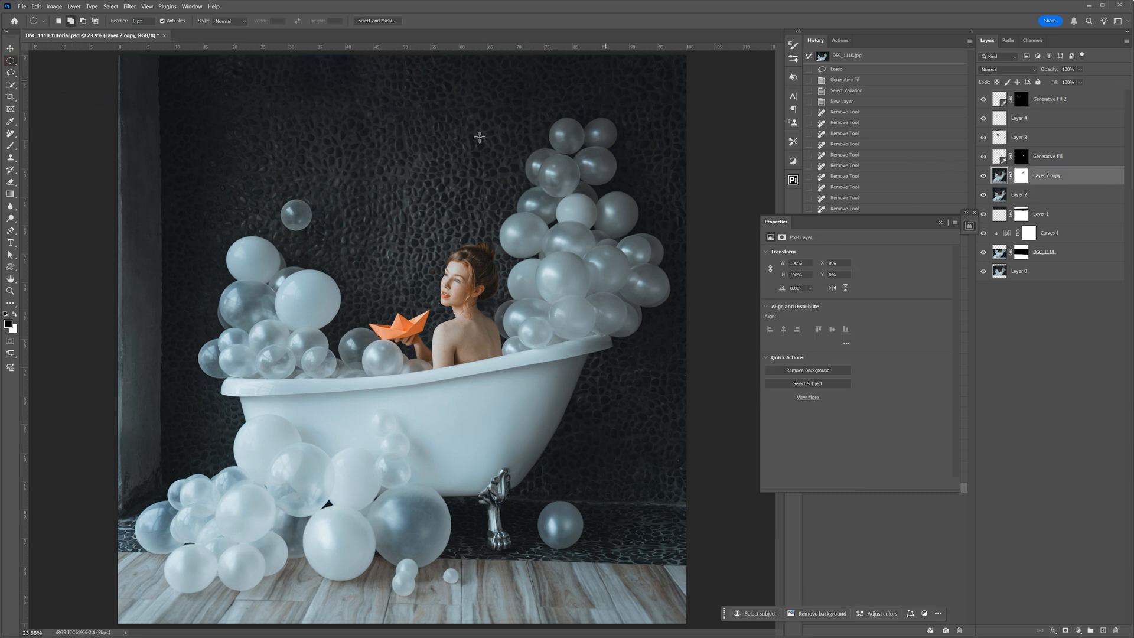
scroll(598, 108, up, 3)
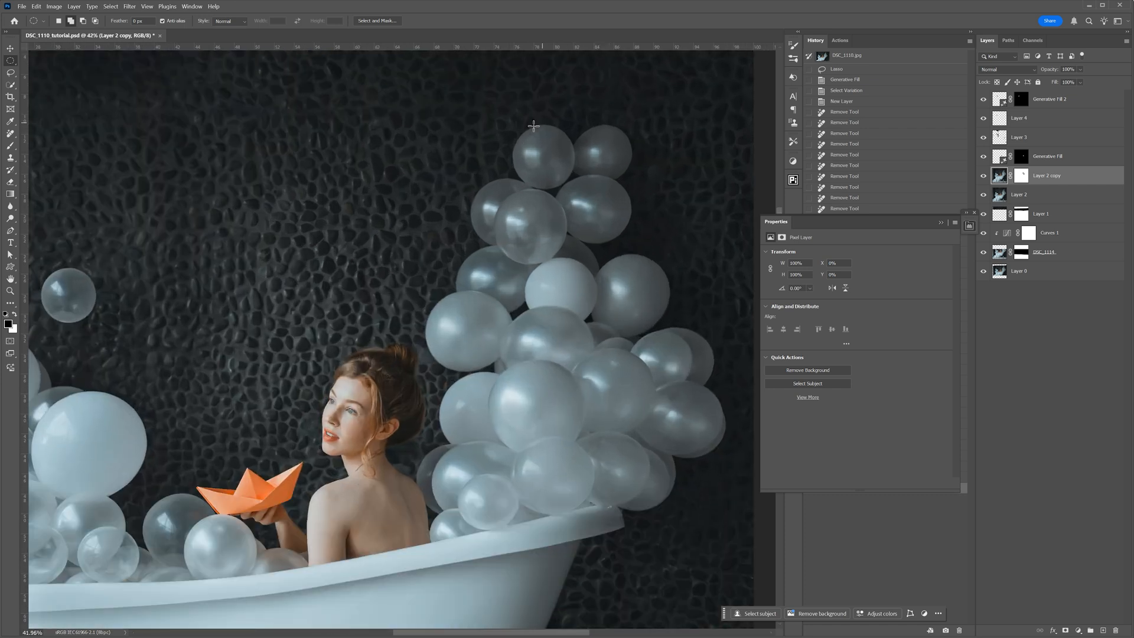
drag(517, 127, 575, 188)
drag(575, 188, 574, 188)
key(ctrl+j)
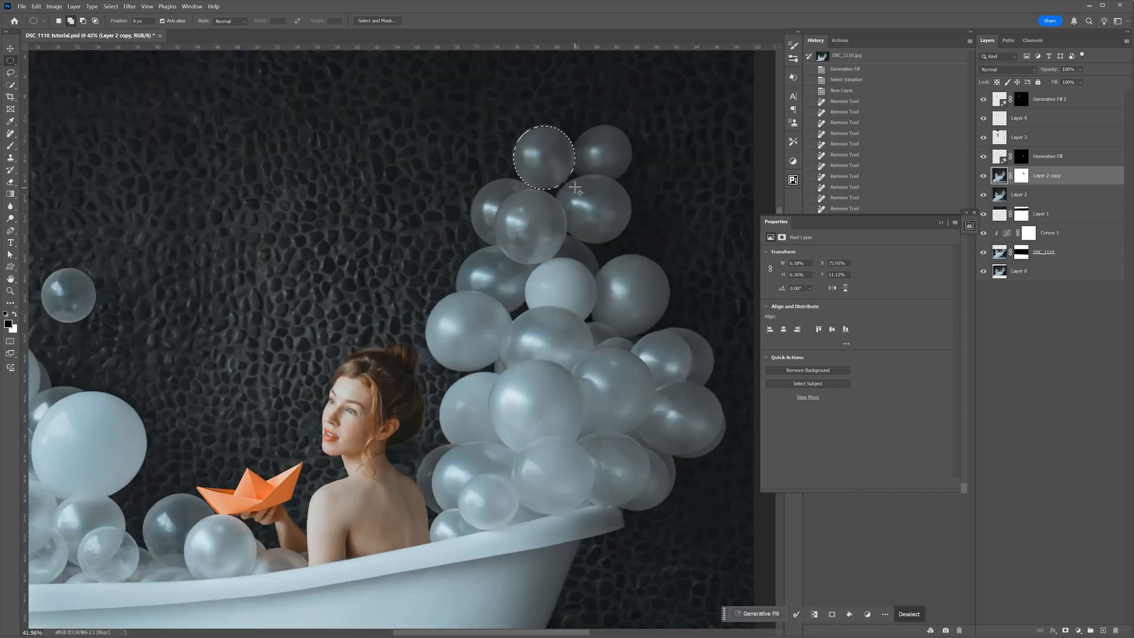
drag(1019, 177, 1036, 97)
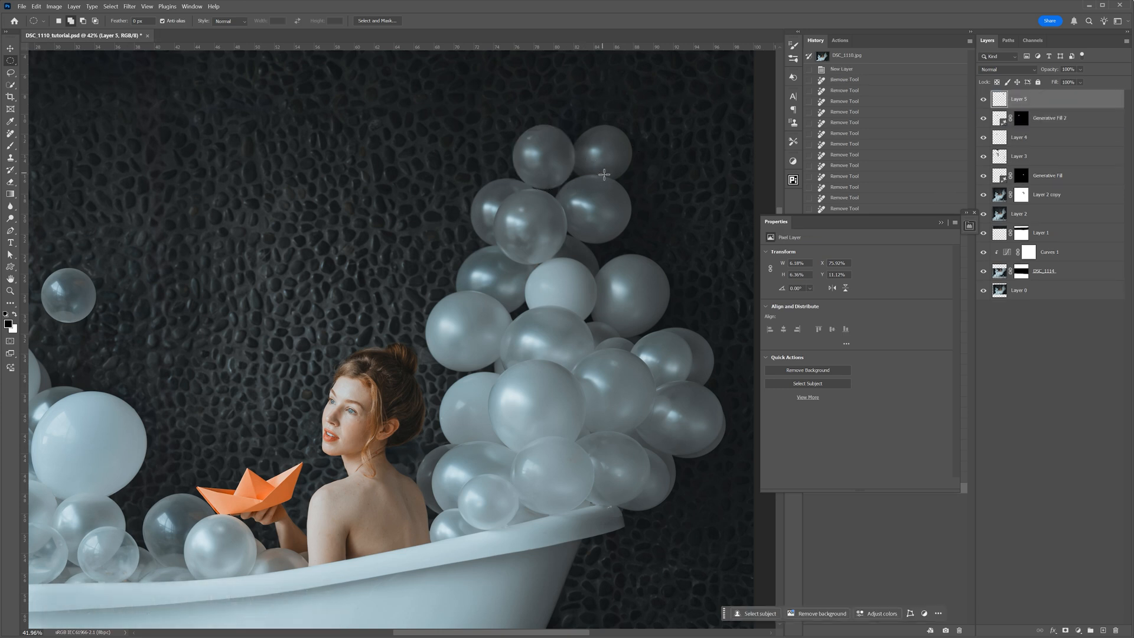
- Move the copied balloon onto the dark wall between the woman and the tall cluster's top and scale it down slightly
scroll(603, 174, down, 3)
click(10, 47)
drag(573, 161, 464, 146)
key(ctrl+t)
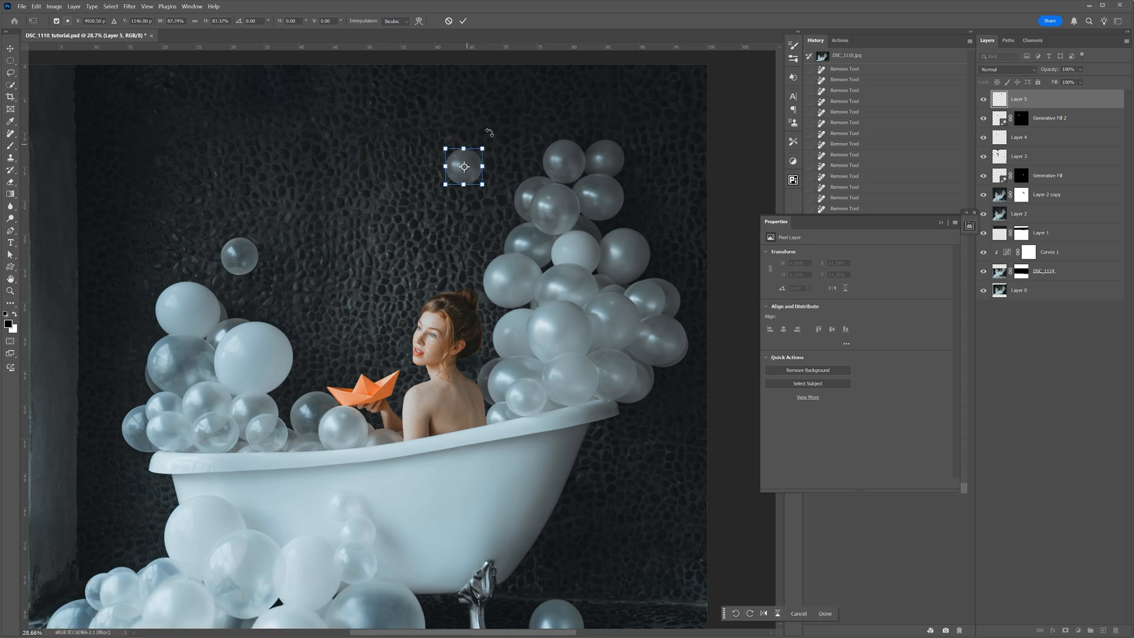
click(464, 21)
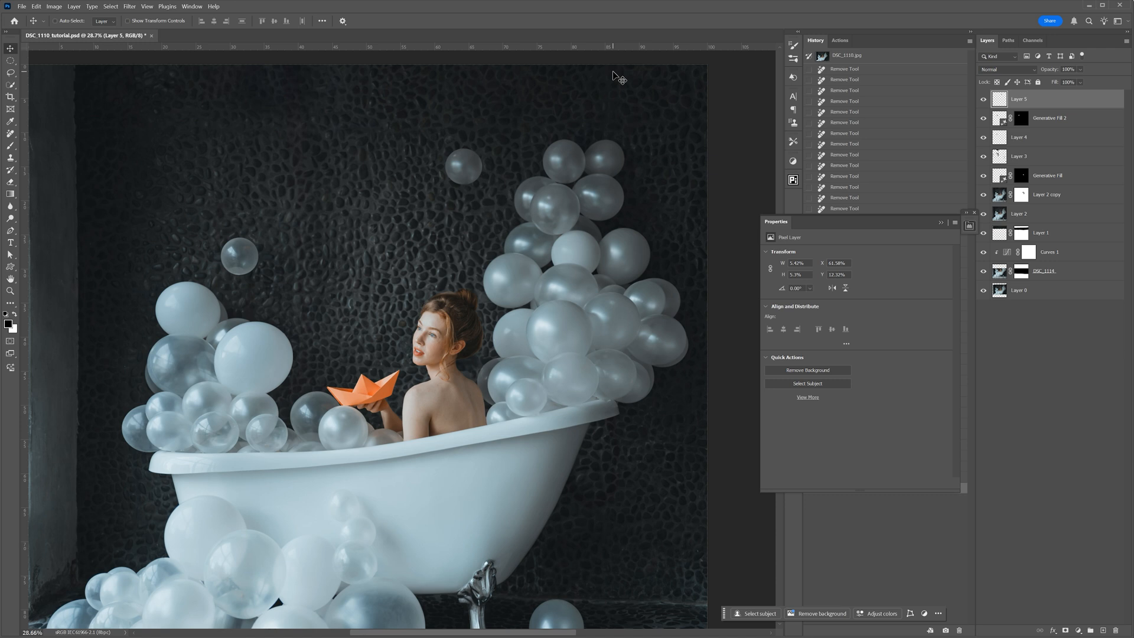
- Duplicate the floating balloon of Layer 5, move the copy up and to its left, and scale it smaller
key(ctrl+j)
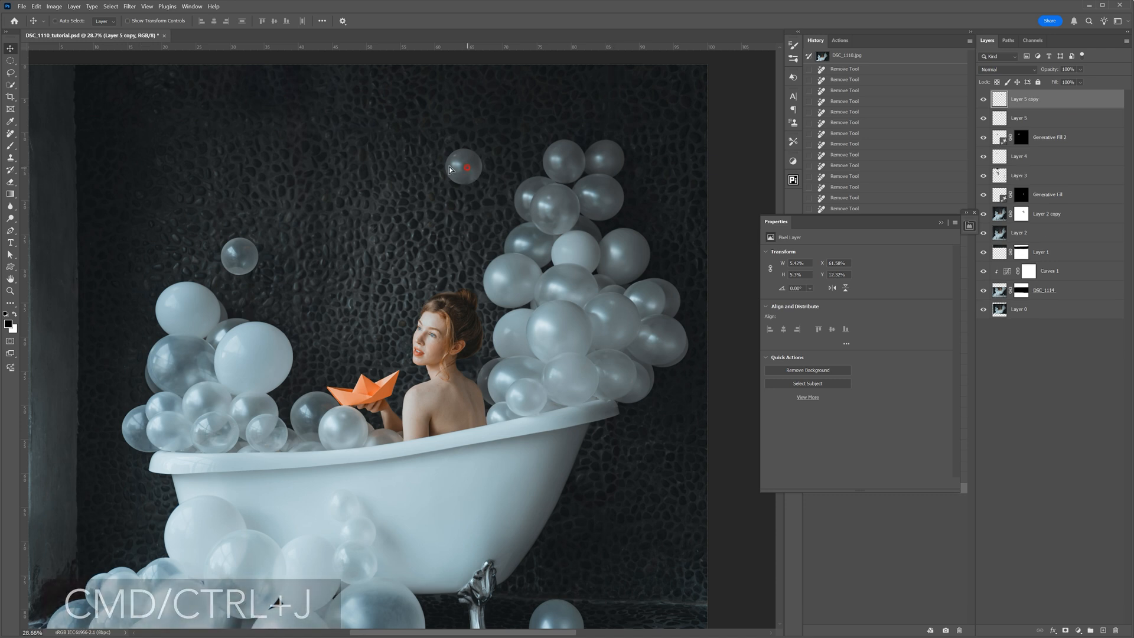
drag(449, 168, 416, 143)
key(ctrl+t)
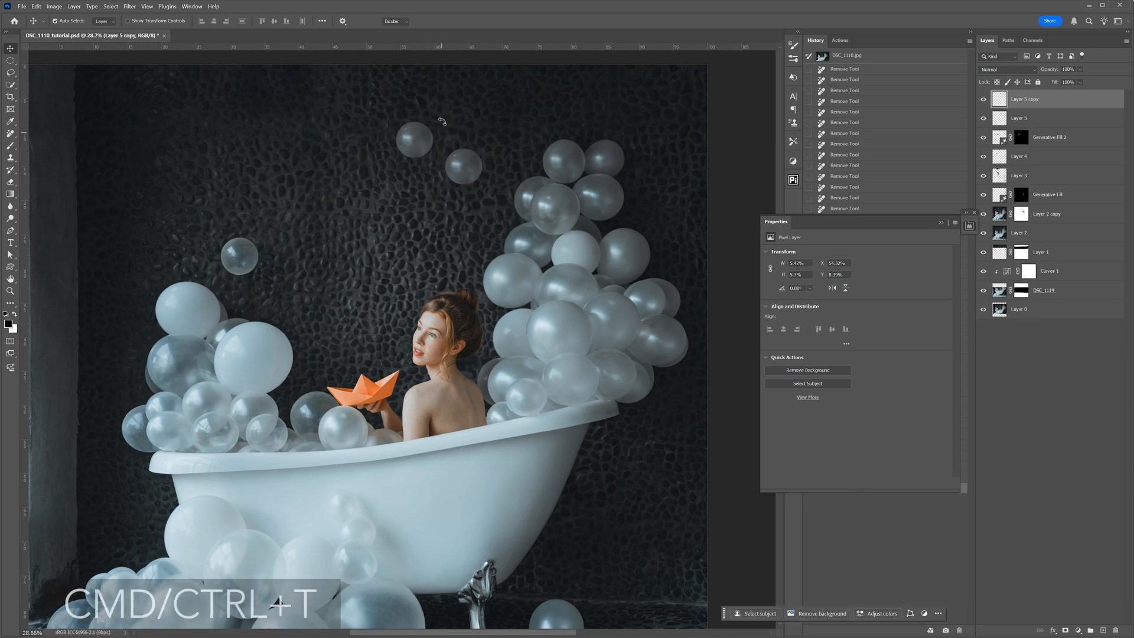
mouse_move(433, 122)
mouse_down()
mouse_move(418, 147)
mouse_move(432, 135)
mouse_up()
click(464, 20)
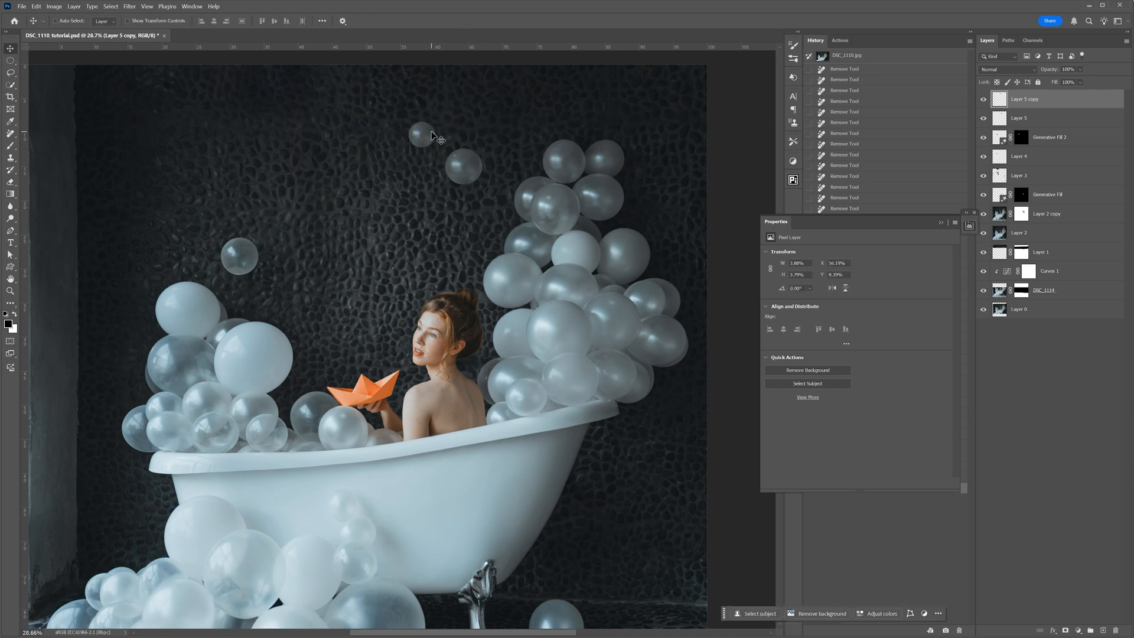
- Place another copy of the small balloon beside the tub below its right rim, transform it slightly, and fit the image in view
drag(437, 139, 640, 430)
key(ctrl+t)
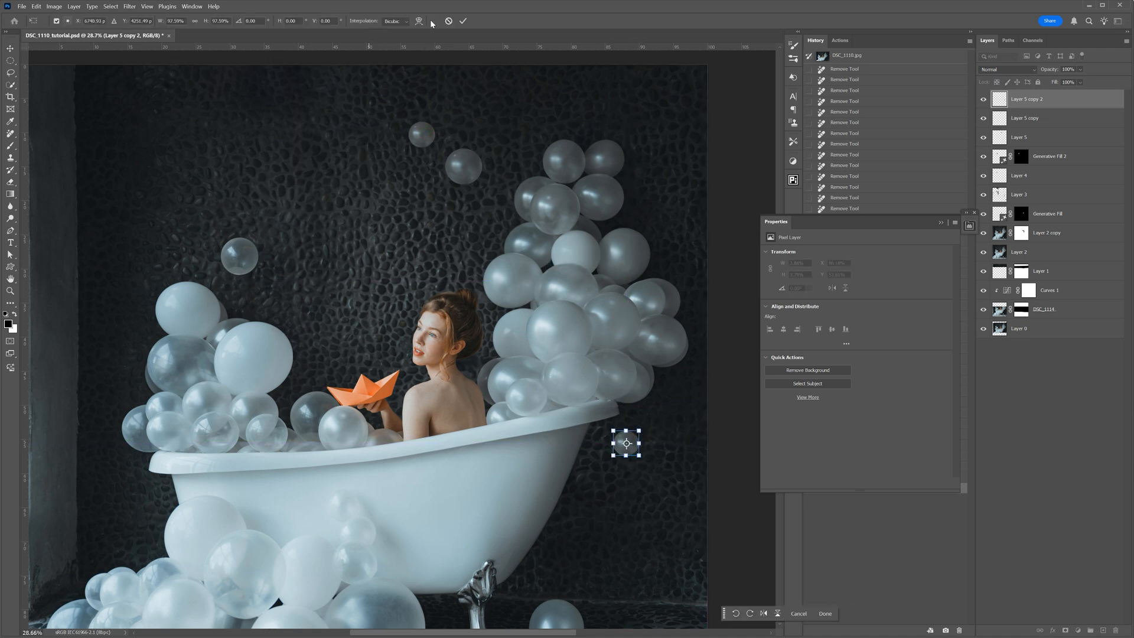
click(461, 23)
key(ctrl+0)
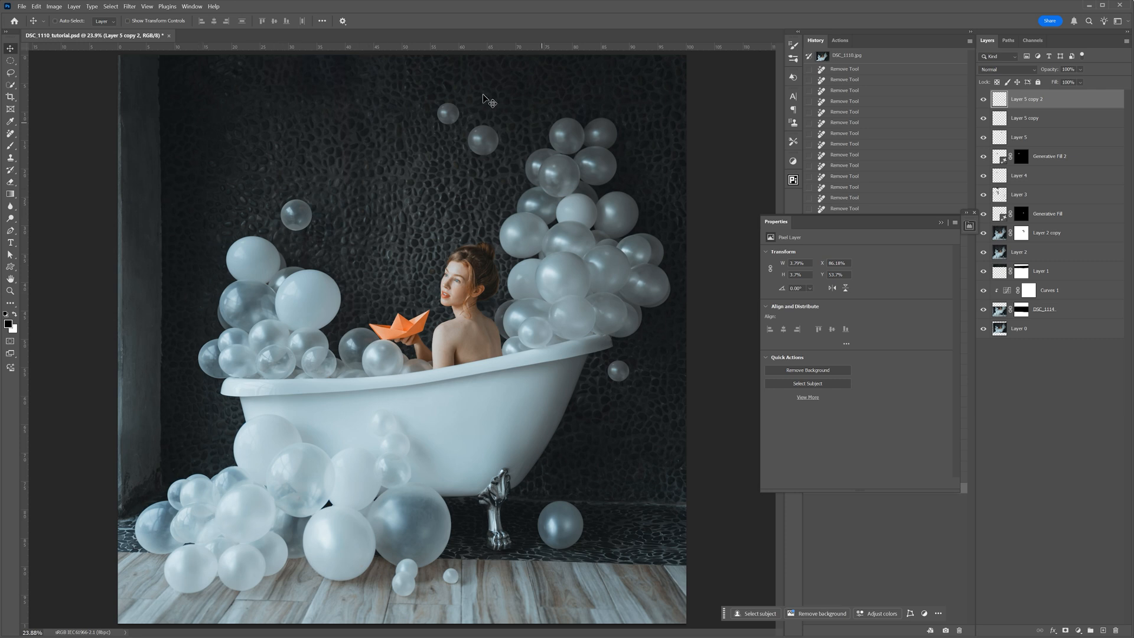
- Lasso the balloon cluster on the floor at the lower left of Layer 2 copy, copy it to a new layer and move it topmost
click(1000, 234)
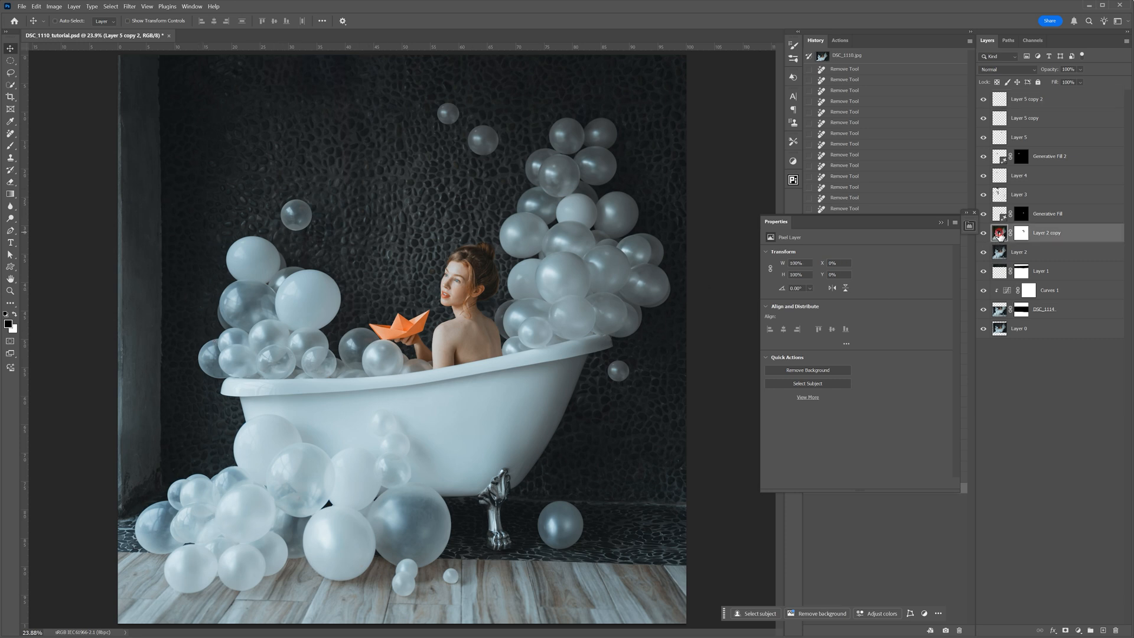
click(10, 72)
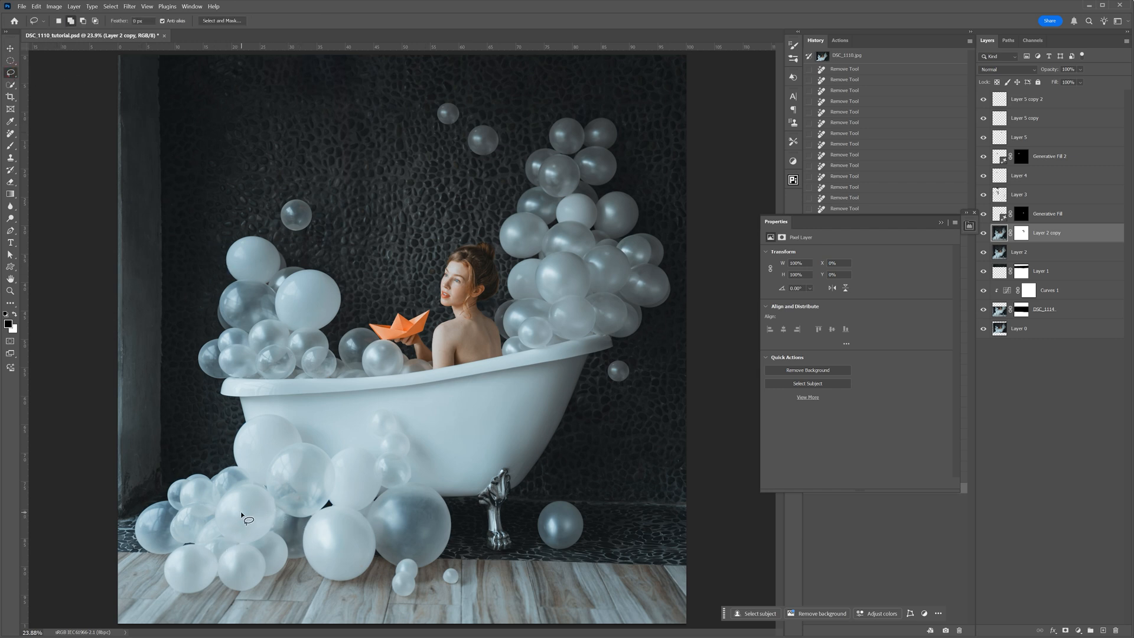
drag(242, 513, 239, 509)
drag(179, 461, 128, 503)
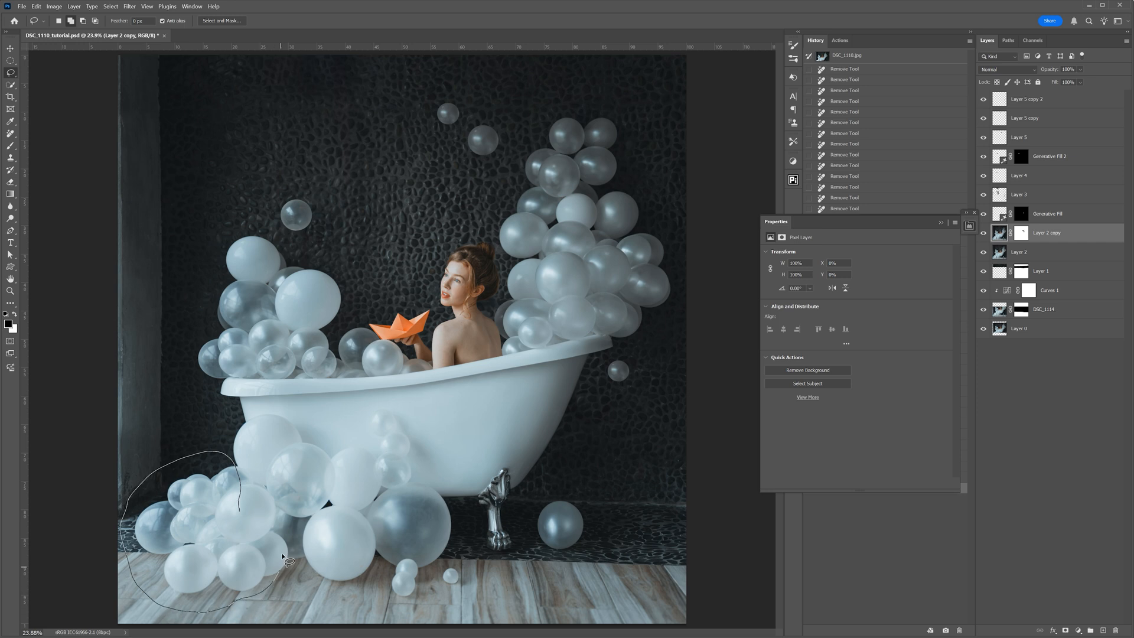
drag(213, 496, 214, 498)
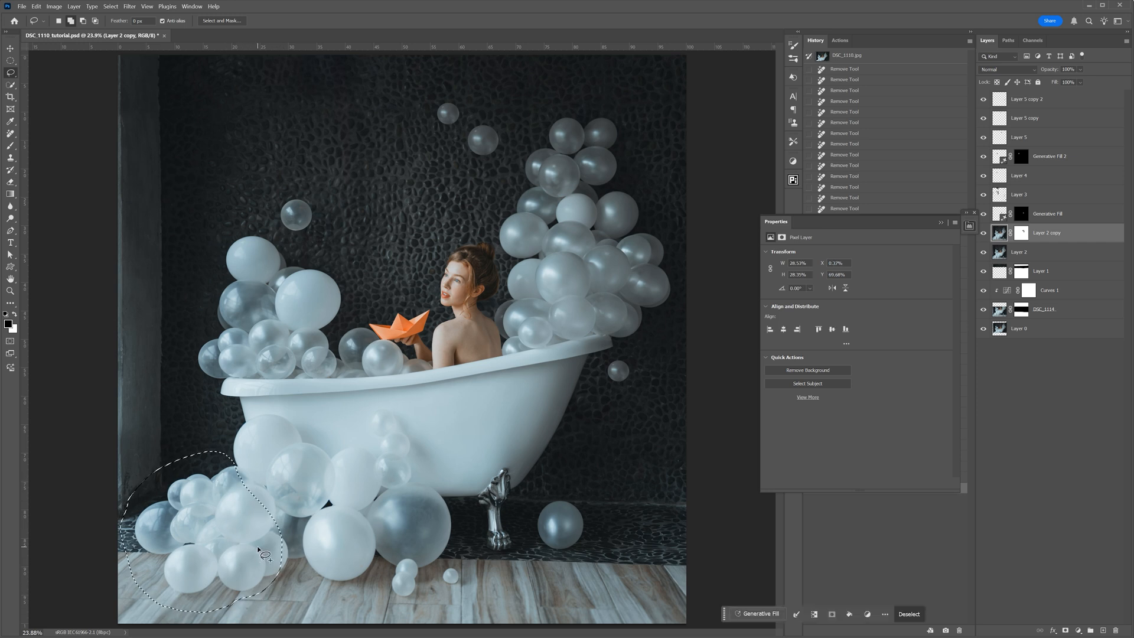
key(ctrl+j)
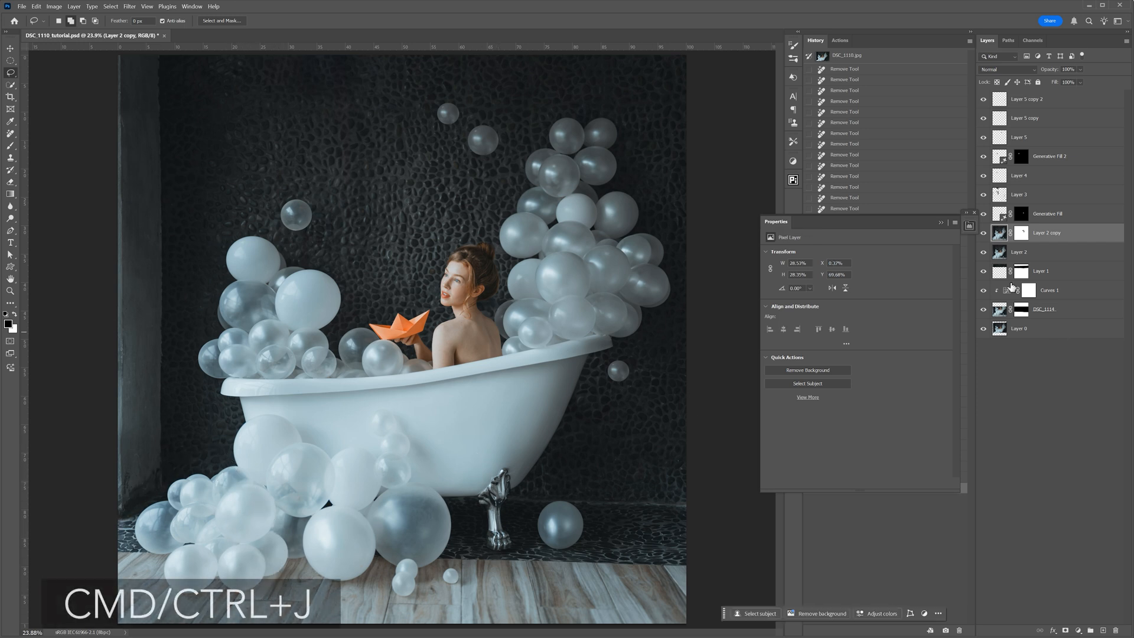
drag(1019, 232, 1002, 97)
- Position the copied cluster over the balloons at the tub's left end, checking alignment at 50% opacity before restoring full opacity
key(v)
drag(179, 493, 239, 337)
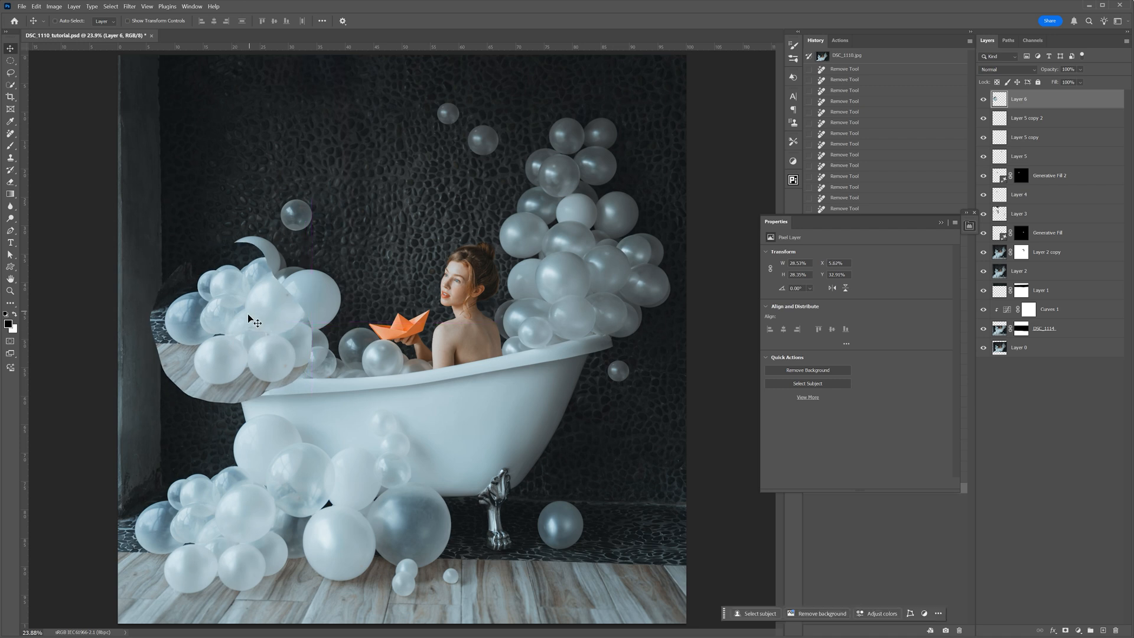
key(5)
drag(247, 314, 225, 316)
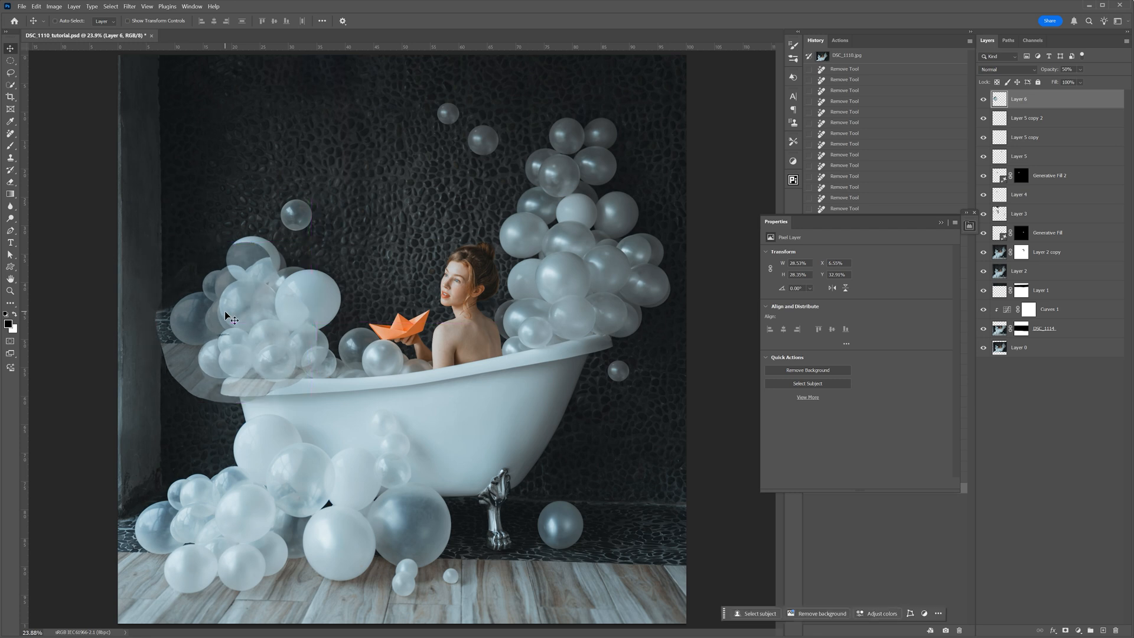
key(ctrl+z)
key(ctrl+z)
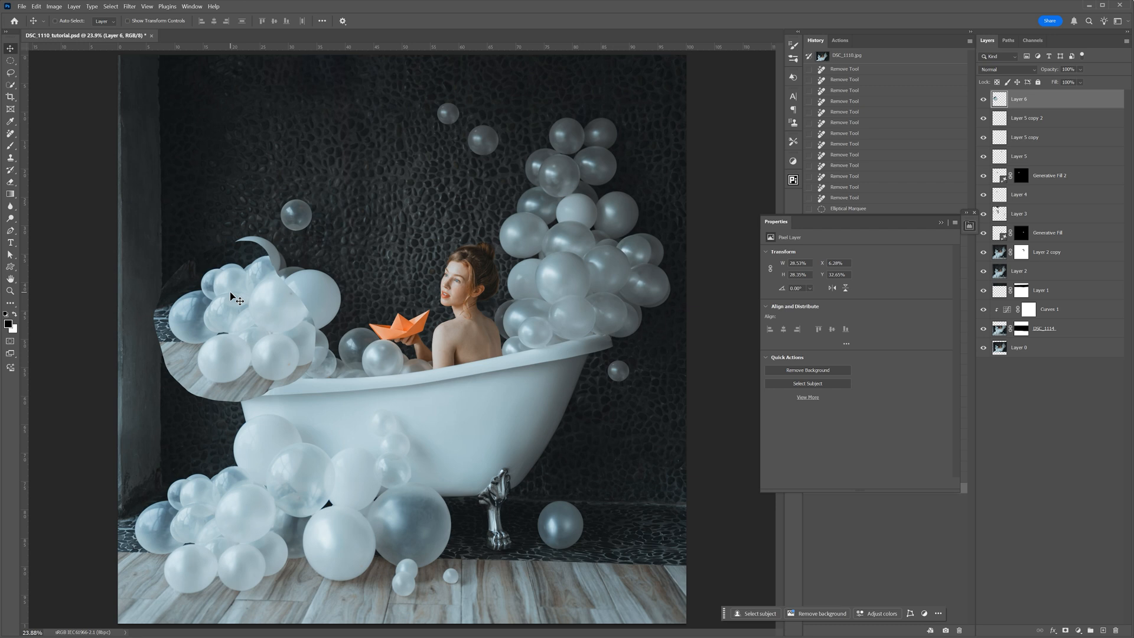
- Add a layer mask to Layer 6 and quick-select the unwanted wall and floor areas around the copied balloon cluster
click(1066, 631)
scroll(201, 326, up, 3)
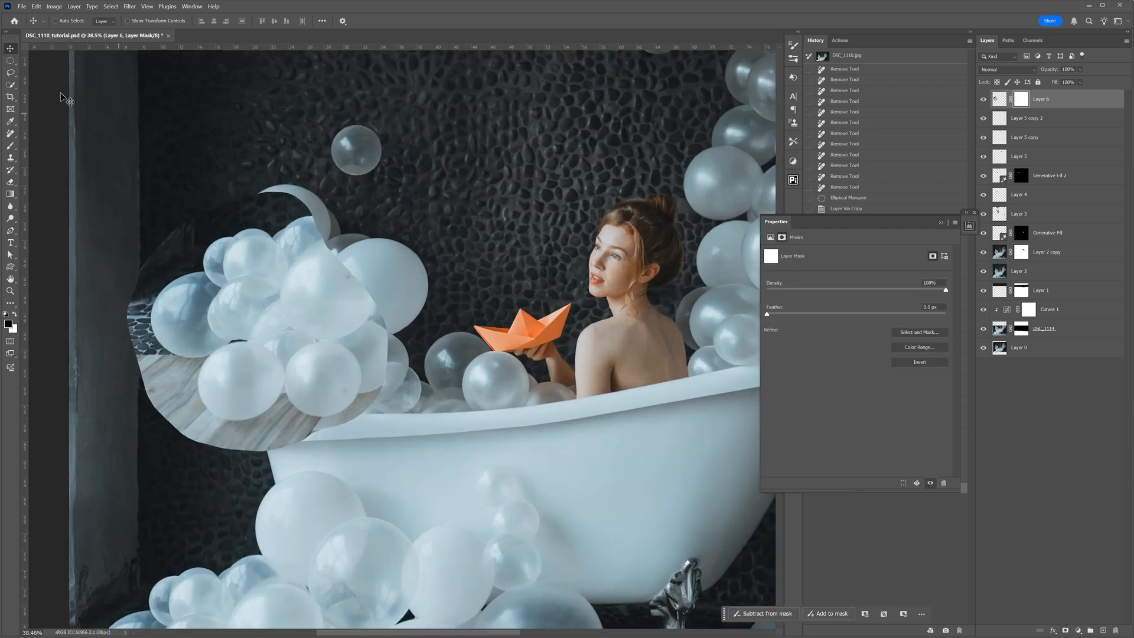
click(11, 85)
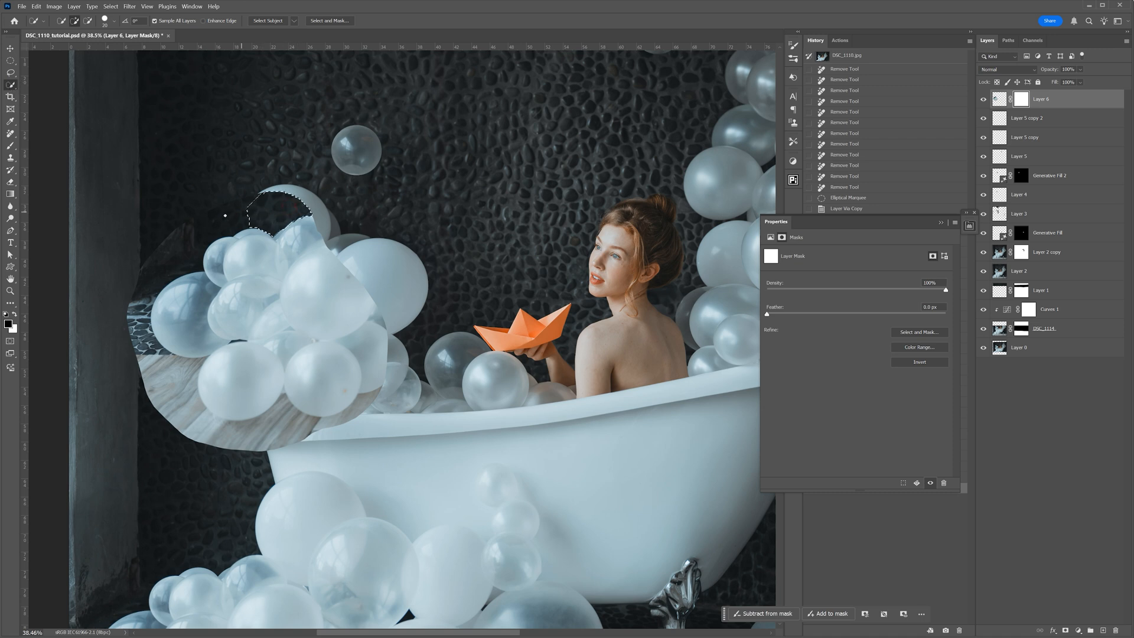
drag(177, 251, 141, 284)
drag(150, 361, 180, 375)
drag(297, 435, 360, 408)
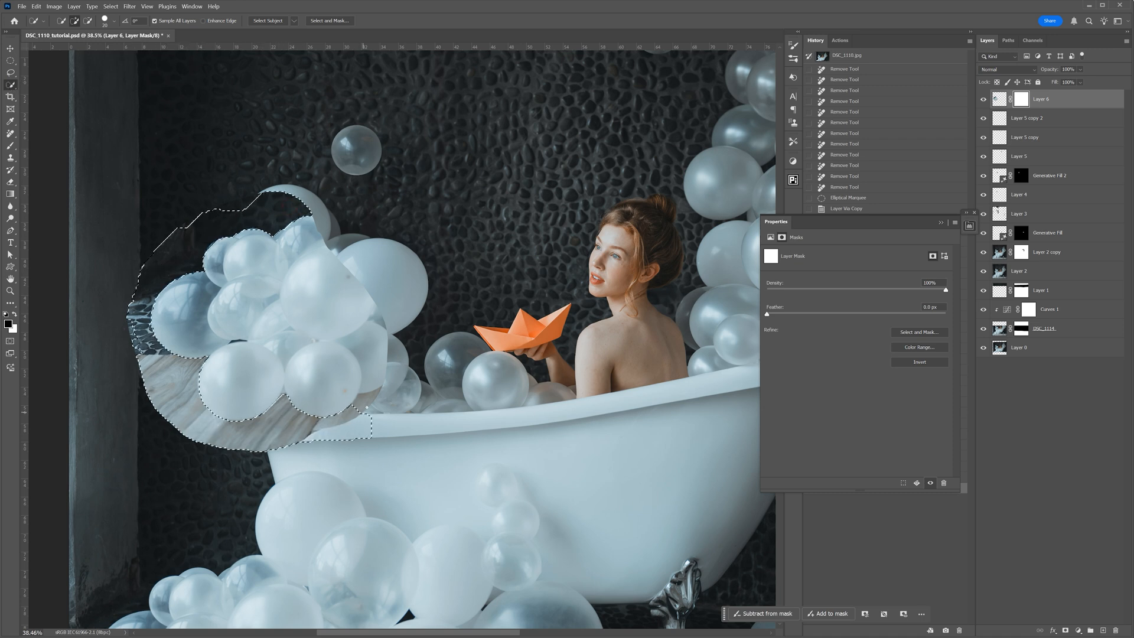
click(131, 345)
drag(262, 197, 275, 198)
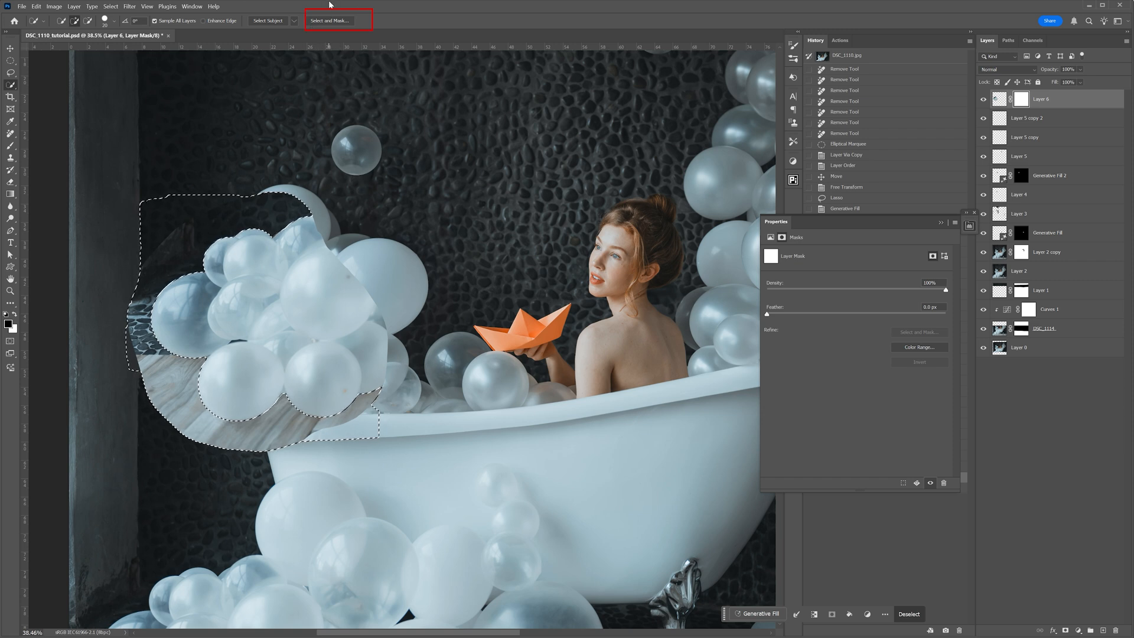
- Refine the selection with Smooth 60 and Feather 2.3 px, paint the selected background out on Layer 6's mask, and deselect
click(330, 21)
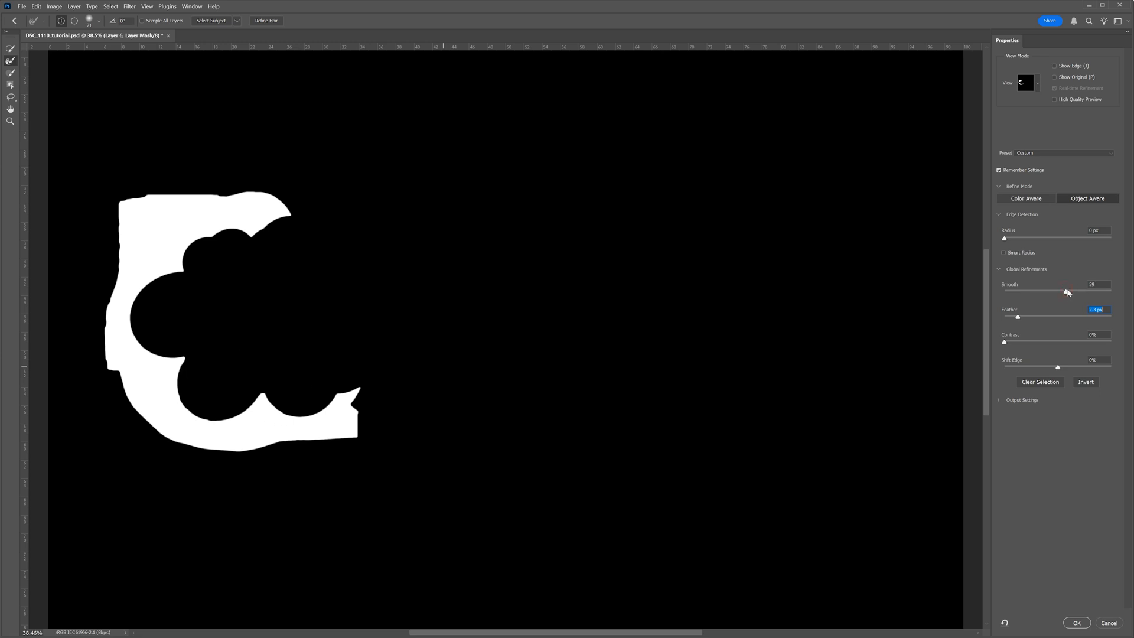
click(1078, 624)
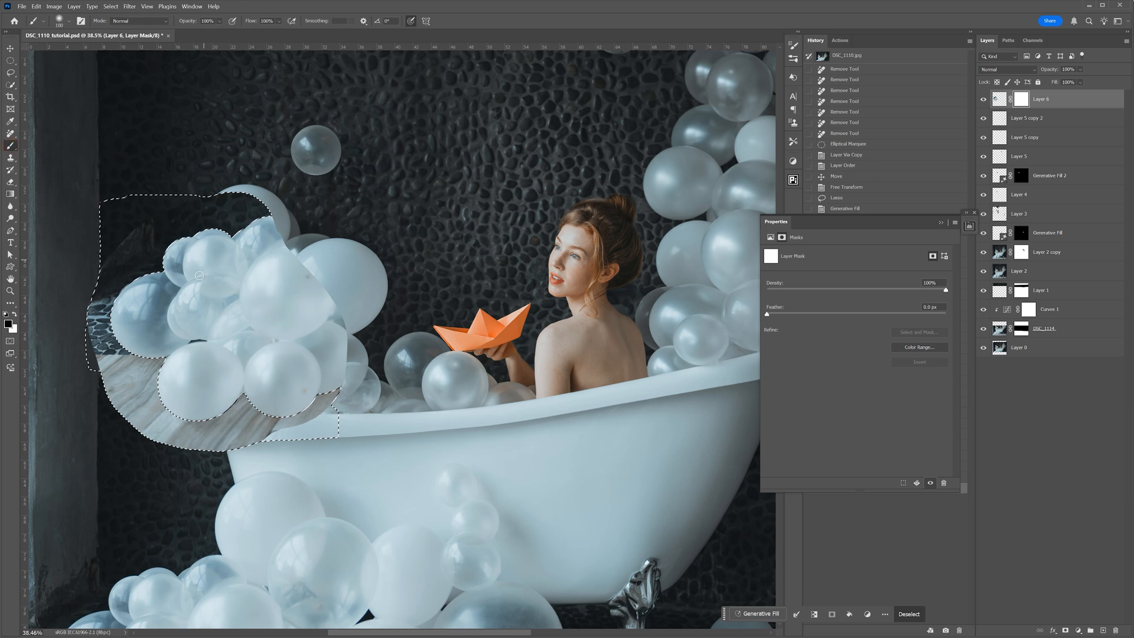
key(bracketright)
key(bracketright)
key(bracketright)
key(bracketright)
key(bracketright)
key(bracketright)
key(bracketright)
key(bracketright)
key(bracketright)
key(bracketright)
key(bracketright)
key(bracketright)
mouse_move(223, 212)
mouse_down()
mouse_move(171, 243)
mouse_move(136, 331)
mouse_move(171, 413)
mouse_move(241, 420)
mouse_up()
mouse_move(270, 383)
mouse_down()
mouse_move(370, 386)
mouse_move(249, 450)
mouse_move(162, 410)
mouse_move(205, 209)
mouse_move(274, 189)
mouse_move(190, 346)
mouse_move(223, 413)
mouse_move(313, 417)
mouse_move(225, 189)
mouse_move(326, 300)
mouse_move(267, 312)
mouse_move(224, 343)
mouse_move(233, 439)
mouse_move(297, 455)
mouse_move(305, 411)
mouse_move(192, 427)
mouse_move(295, 412)
mouse_move(314, 382)
mouse_up()
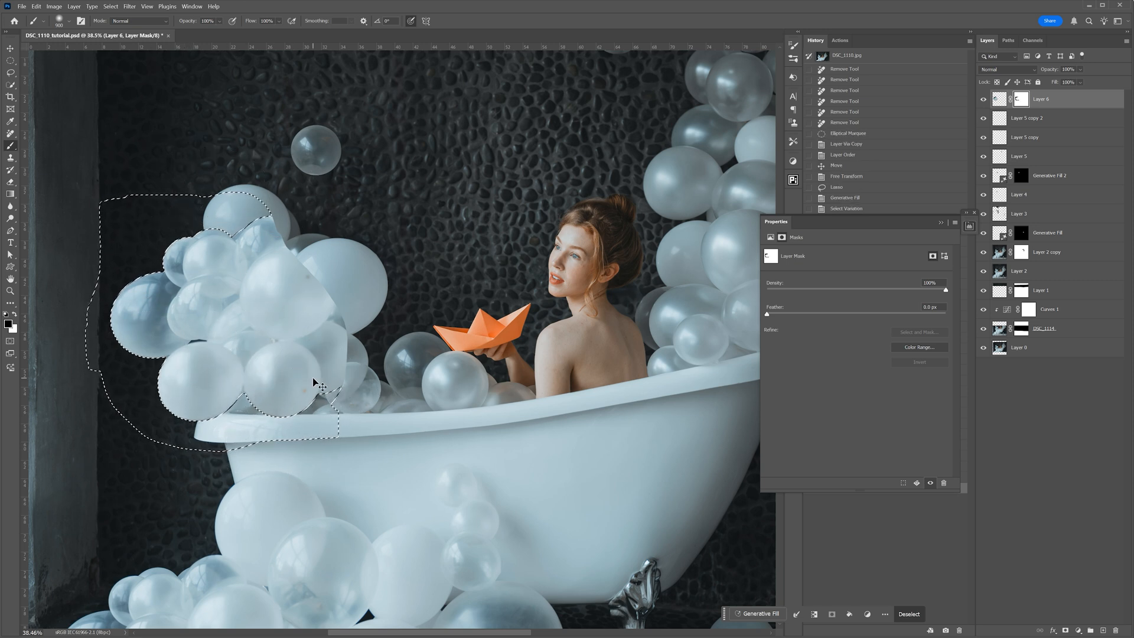
key(ctrl+d)
key(bracketleft)
key(bracketleft)
key(bracketleft)
key(bracketleft)
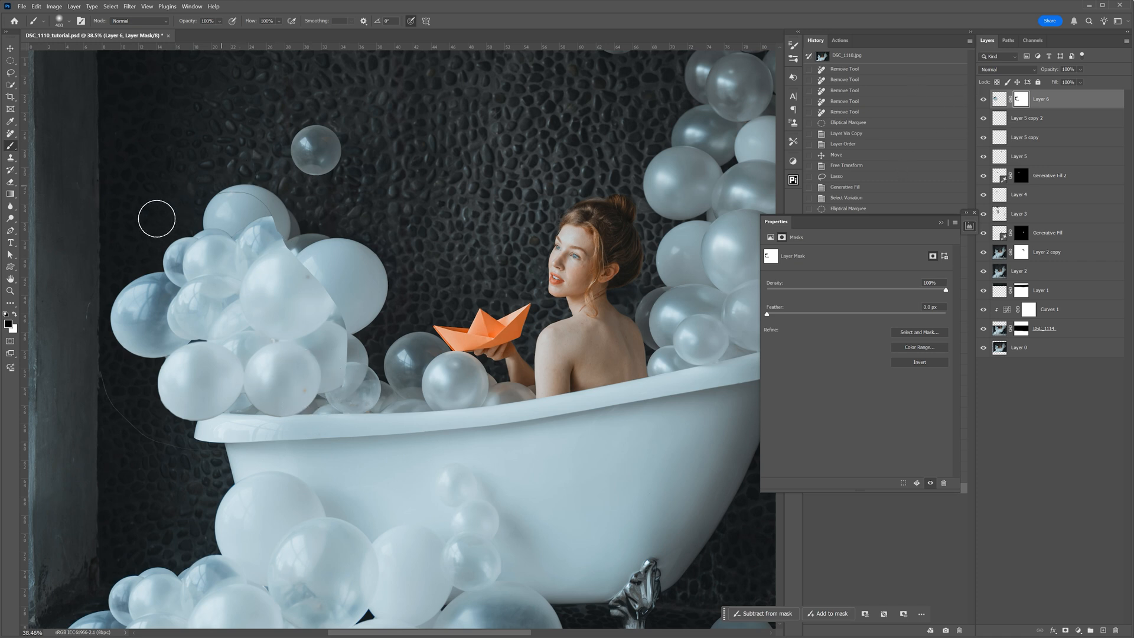
- Compare the image with and without Layer 6, leave it hidden, and quick-select the dark wall left of the tub and balloons
click(984, 99)
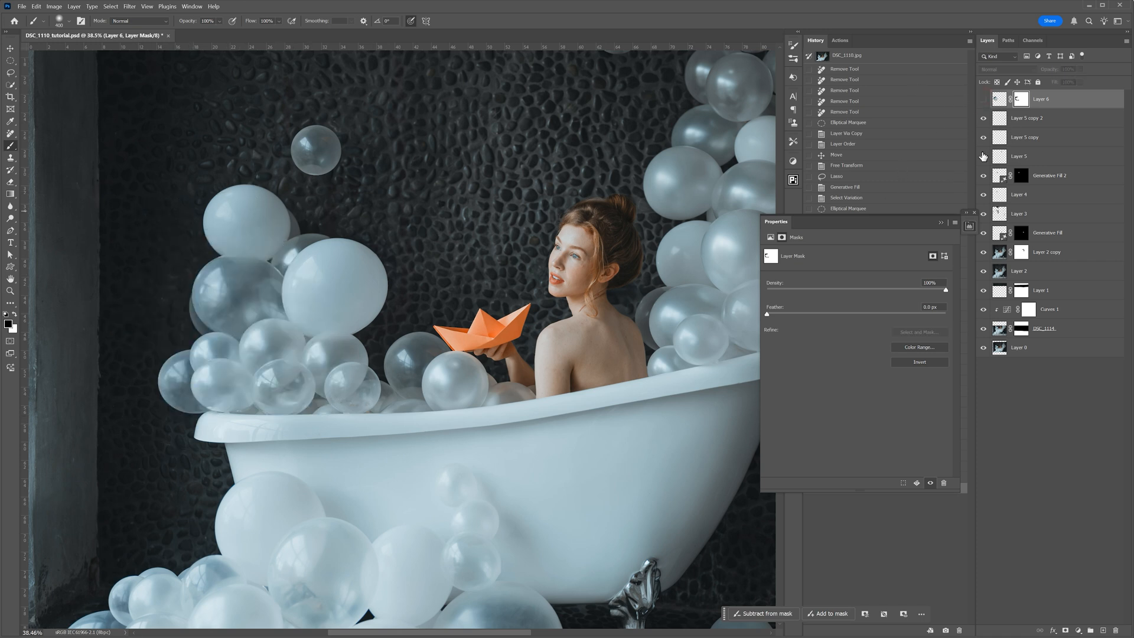
click(983, 100)
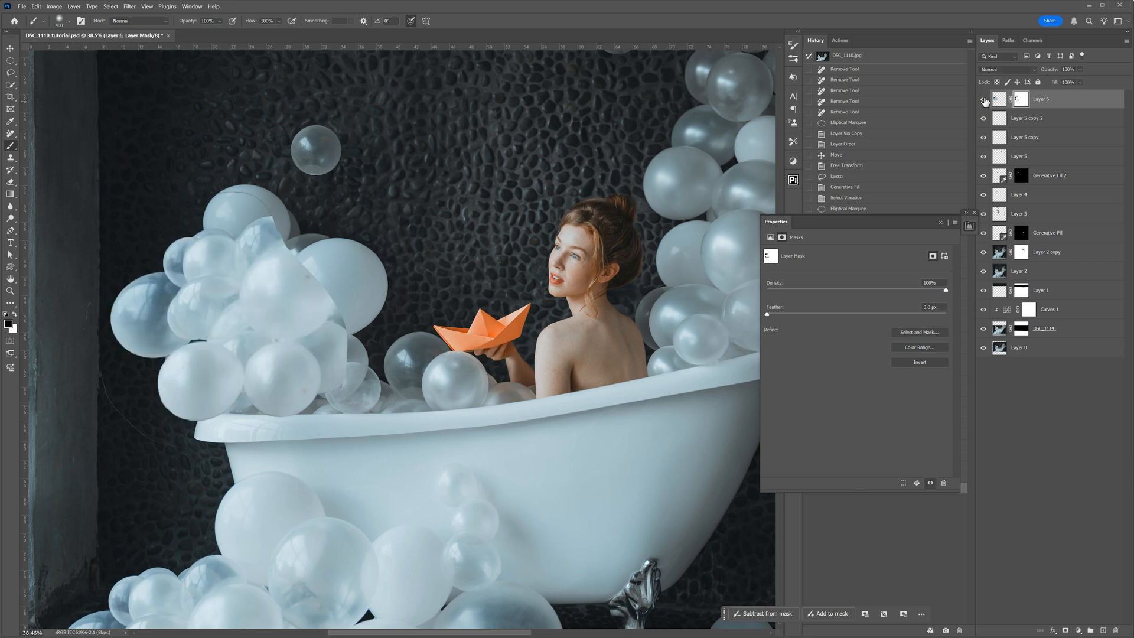
click(984, 99)
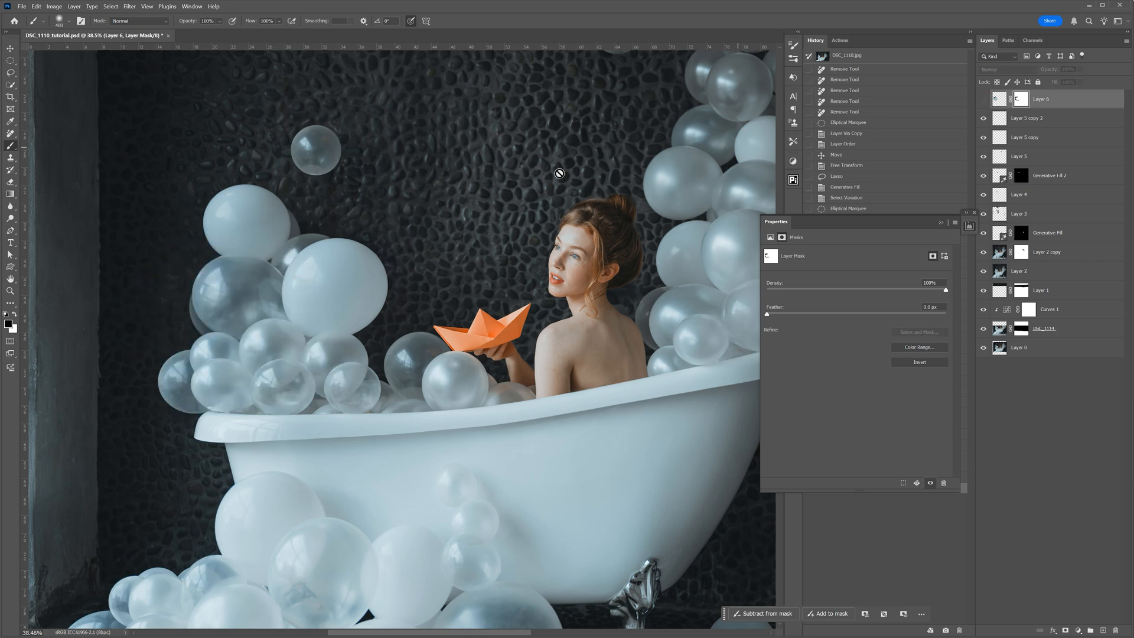
click(10, 85)
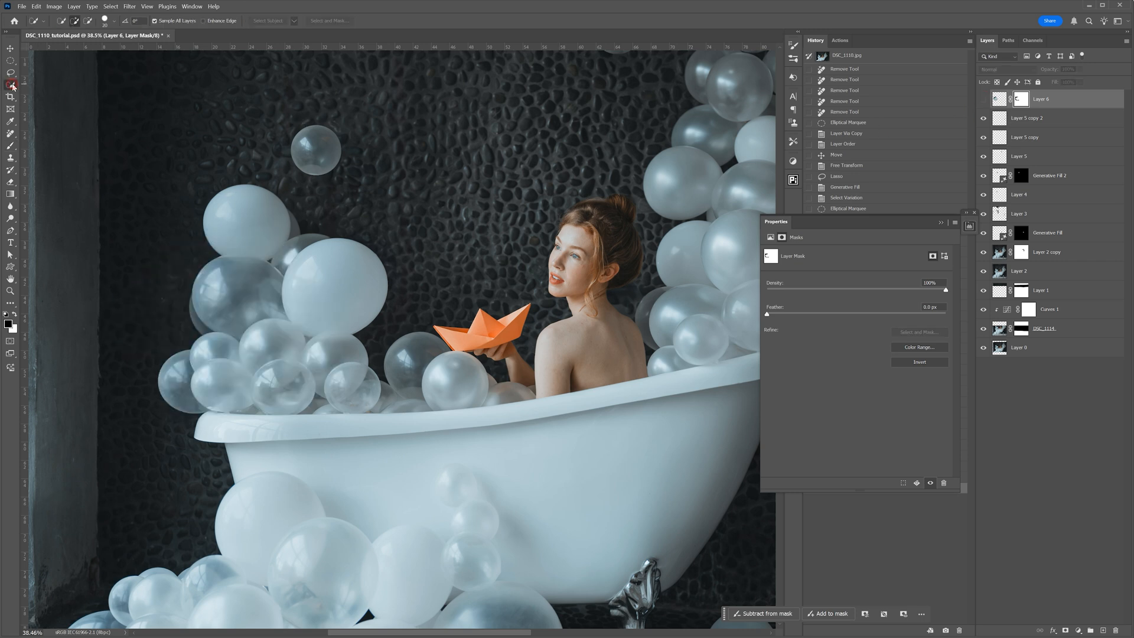
drag(147, 285, 138, 344)
drag(121, 442, 139, 526)
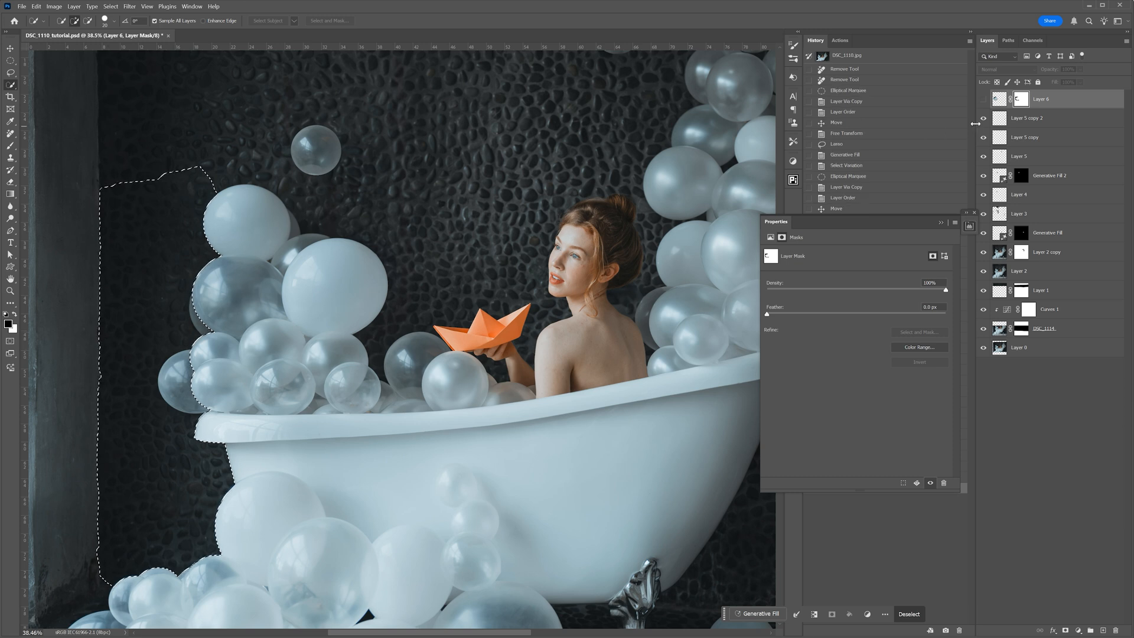
- Show Layer 6, invert the selection, paint the copied balloons out over the original ones on its mask, and deselect
click(984, 100)
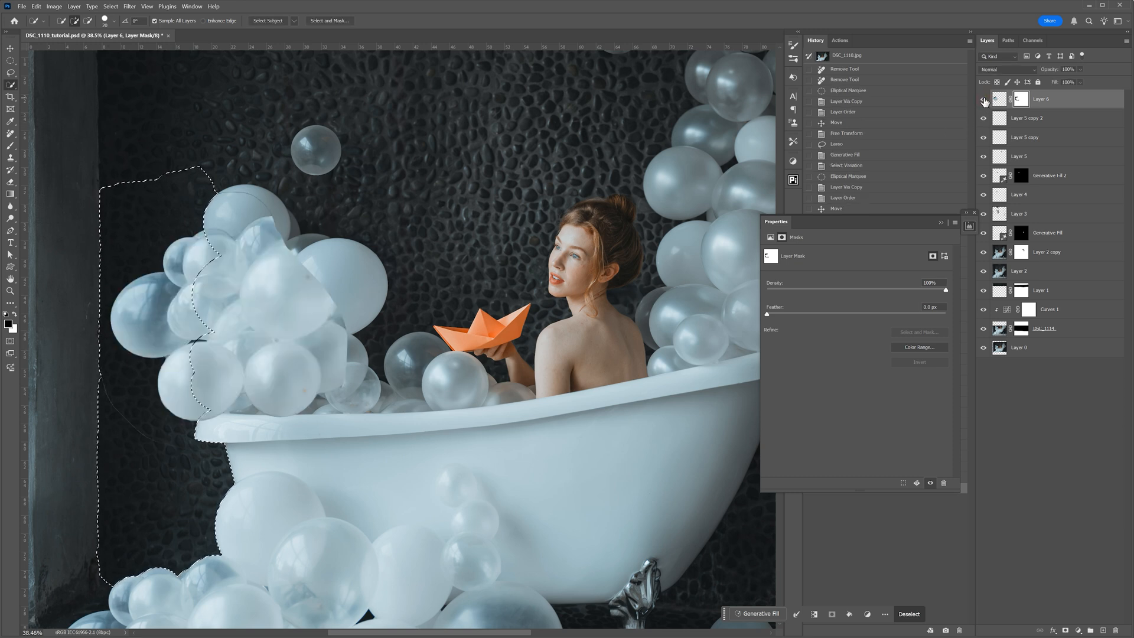
key(ctrl+shift+i)
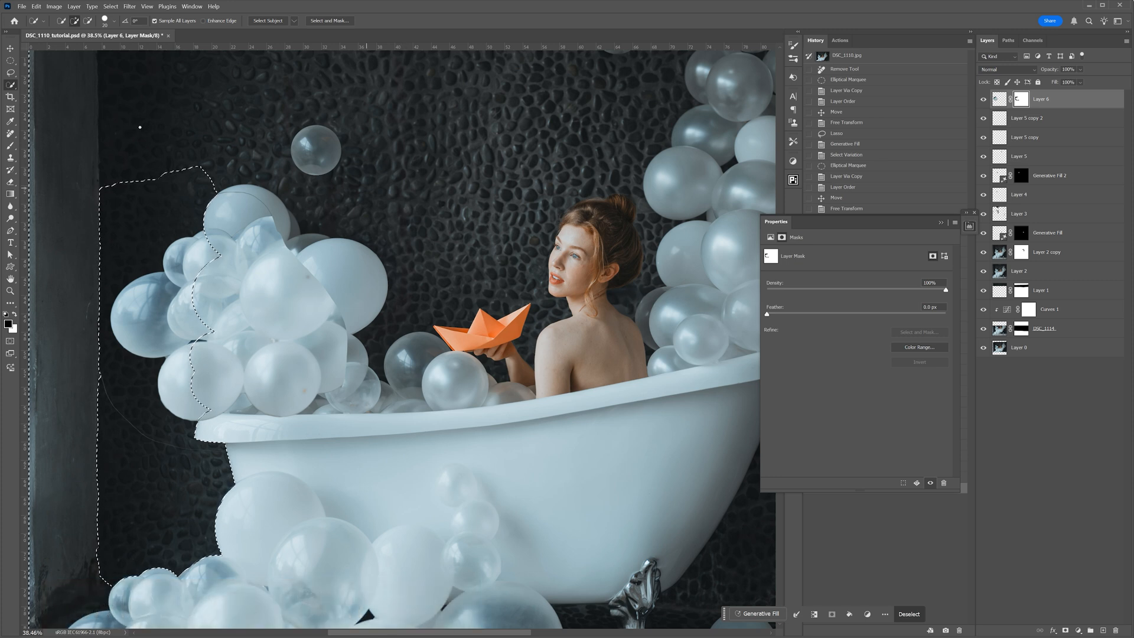
key(b)
mouse_move(216, 321)
mouse_down()
mouse_move(232, 272)
mouse_move(224, 198)
mouse_move(271, 221)
mouse_move(225, 316)
mouse_move(297, 247)
mouse_move(272, 348)
mouse_move(303, 312)
mouse_move(328, 304)
mouse_move(335, 322)
mouse_move(307, 327)
mouse_move(256, 378)
mouse_move(243, 352)
mouse_move(212, 365)
mouse_move(202, 382)
mouse_move(234, 396)
mouse_move(243, 422)
mouse_move(225, 424)
mouse_move(268, 402)
mouse_move(240, 400)
mouse_move(205, 358)
mouse_move(231, 210)
mouse_up()
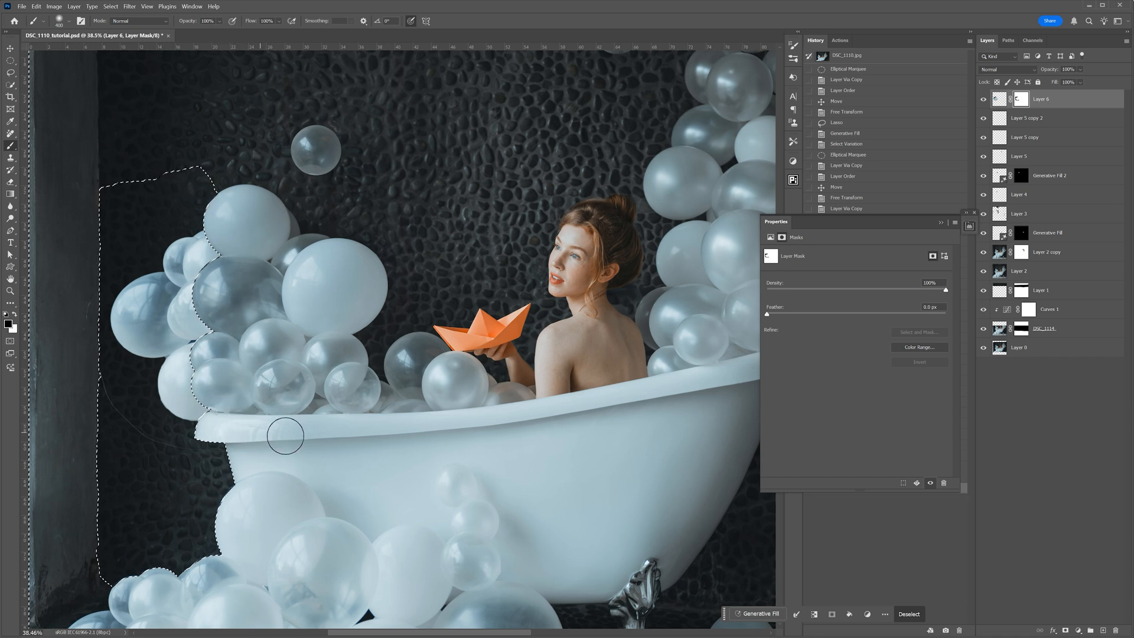
mouse_move(333, 309)
mouse_down()
mouse_move(229, 433)
mouse_move(222, 211)
mouse_up()
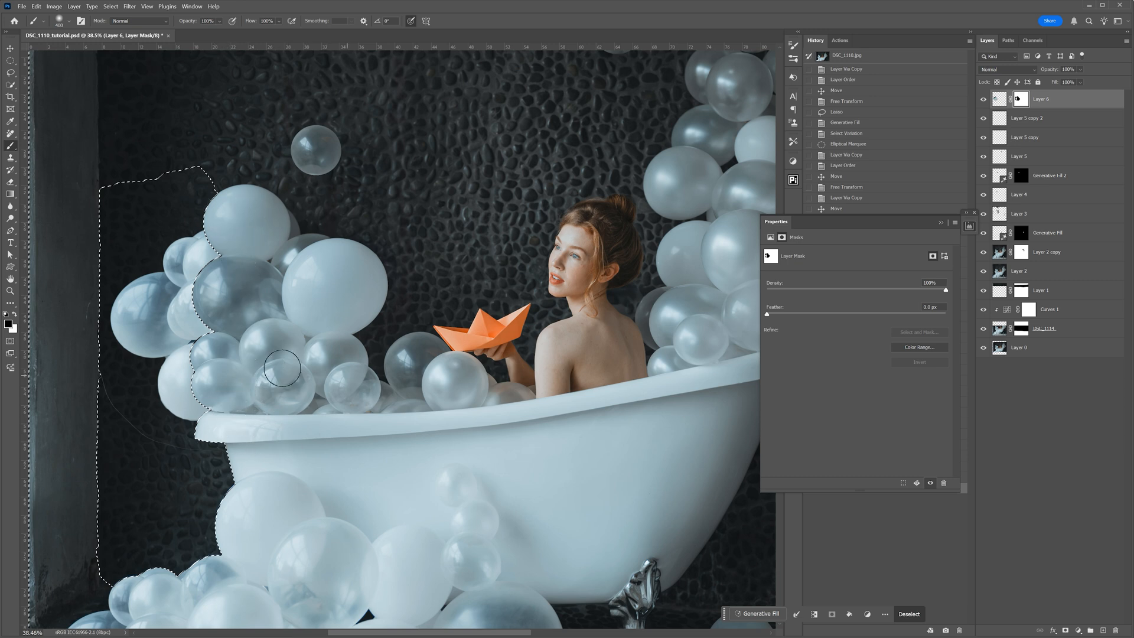
drag(277, 420, 301, 440)
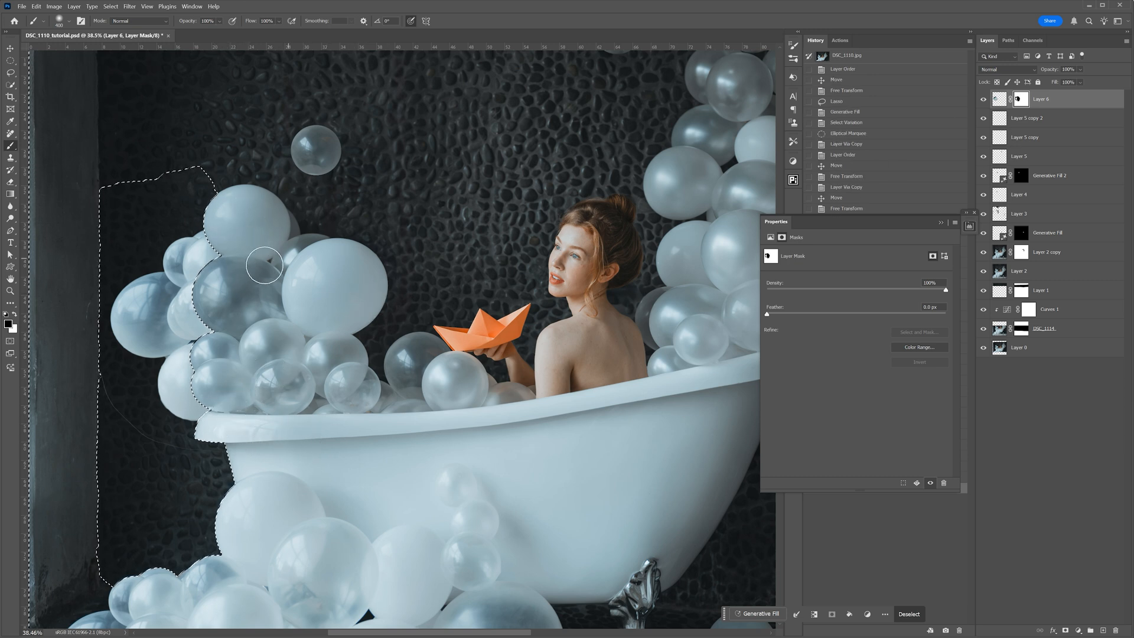
key(ctrl+d)
key(v)
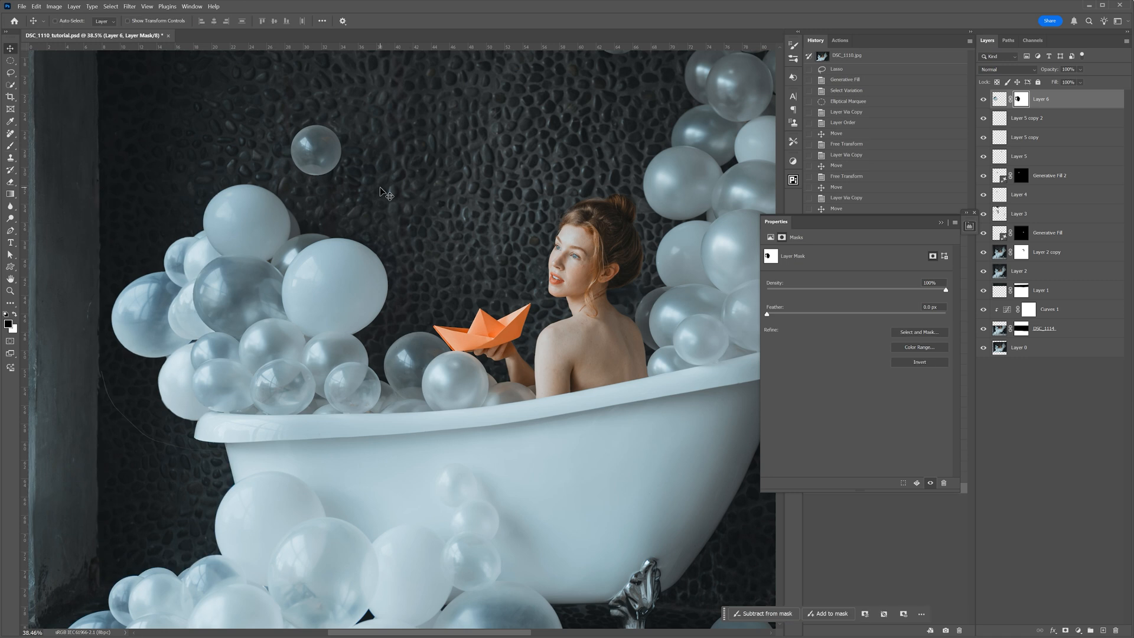
- Paint out the stray remnants around the copied balloons in Layer 6's mask view, and compare the full image with and without the layer
key(alt)
alt+click(1022, 100)
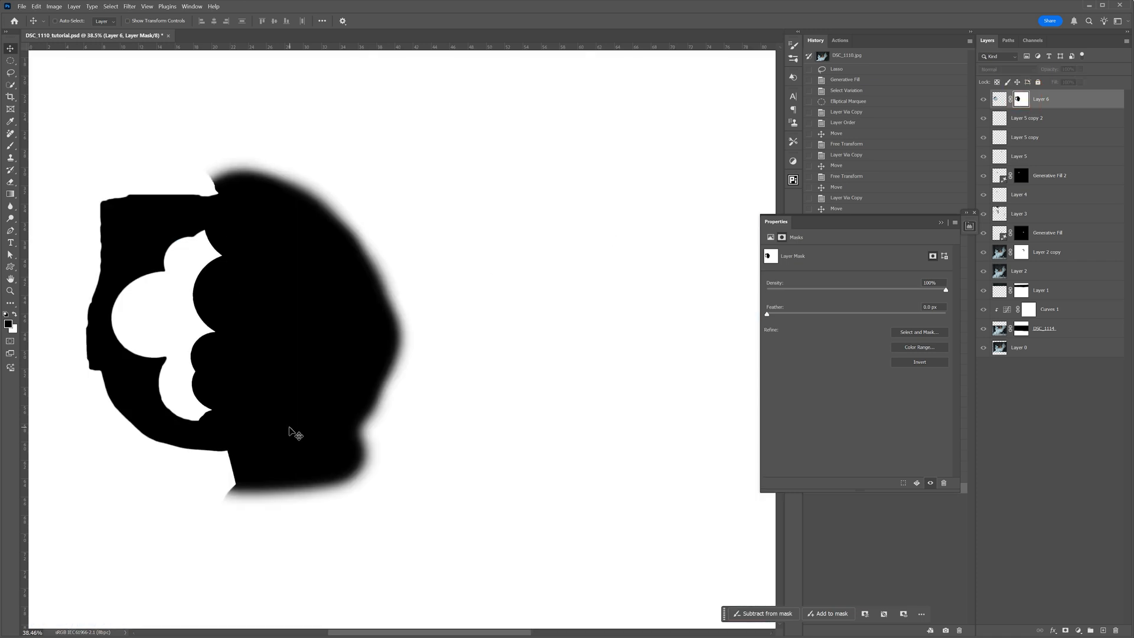
key(b)
mouse_move(223, 182)
mouse_down()
mouse_move(197, 182)
mouse_move(210, 172)
mouse_move(98, 189)
mouse_move(79, 223)
mouse_move(84, 203)
mouse_move(64, 305)
mouse_move(69, 394)
mouse_move(88, 443)
mouse_move(241, 473)
mouse_move(335, 450)
mouse_move(223, 162)
mouse_move(355, 463)
mouse_move(147, 157)
mouse_move(46, 322)
mouse_move(188, 507)
mouse_move(372, 361)
mouse_move(56, 122)
mouse_move(61, 157)
mouse_move(210, 137)
mouse_up()
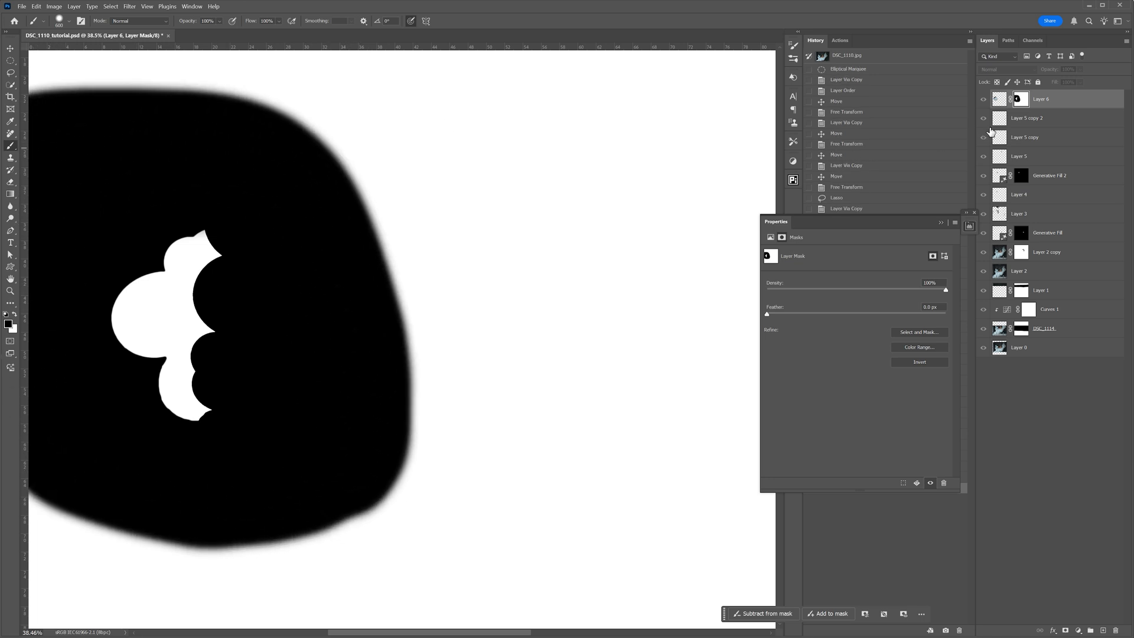
alt+click(1021, 101)
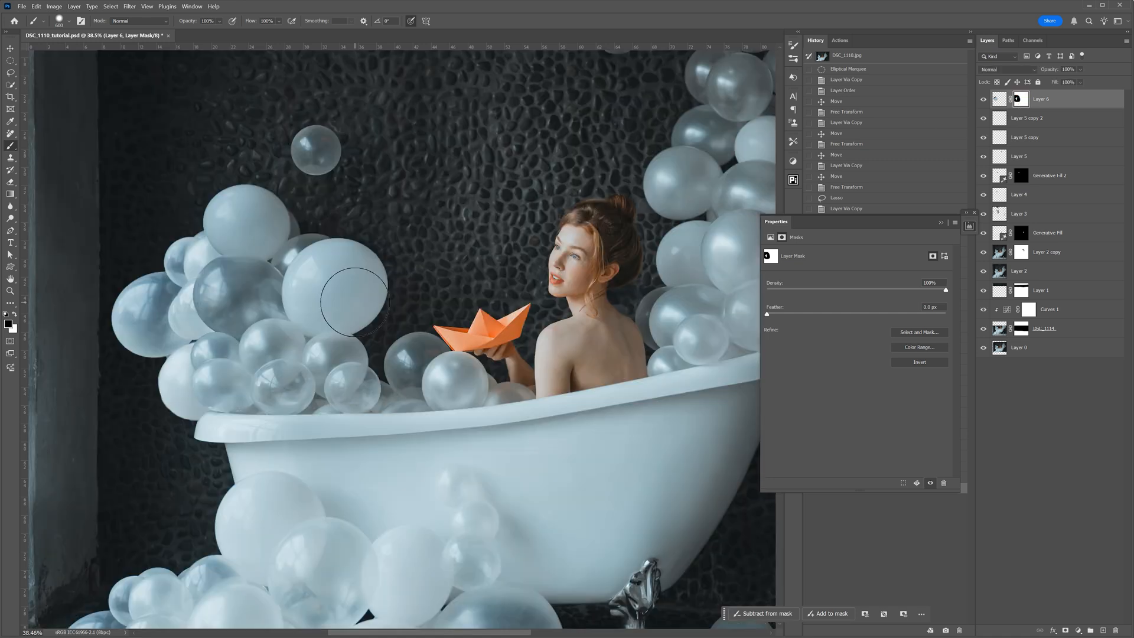
key(ctrl+0)
click(982, 101)
click(982, 101)
click(983, 100)
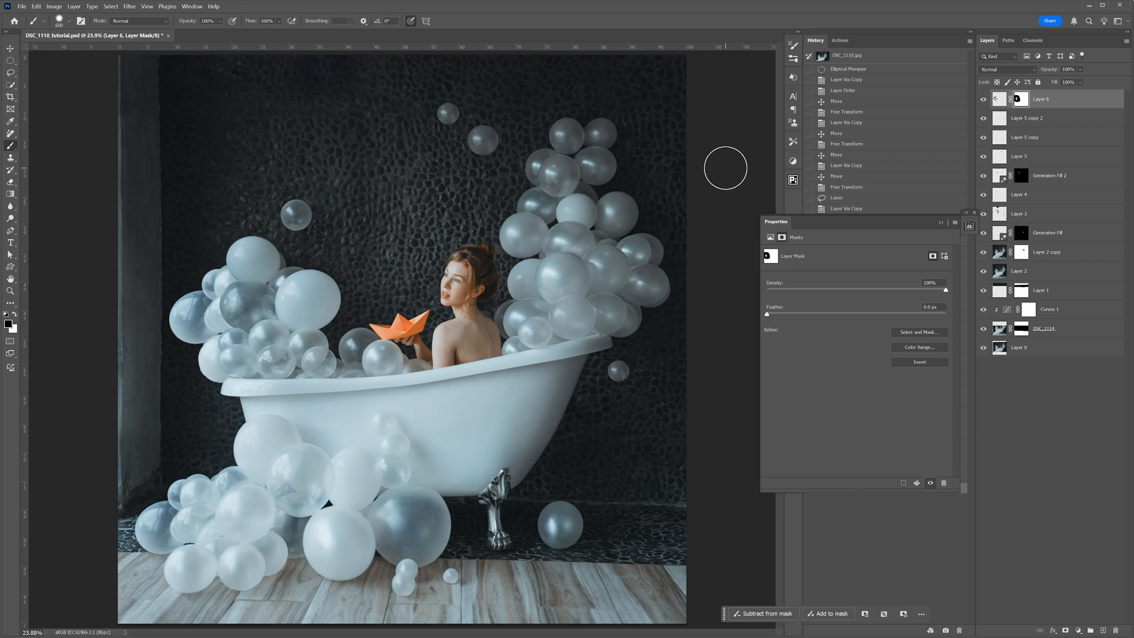
- Lasso the topmost balloons above the tub's right end, copy them to a new top layer, and transform the copy higher up
key(v)
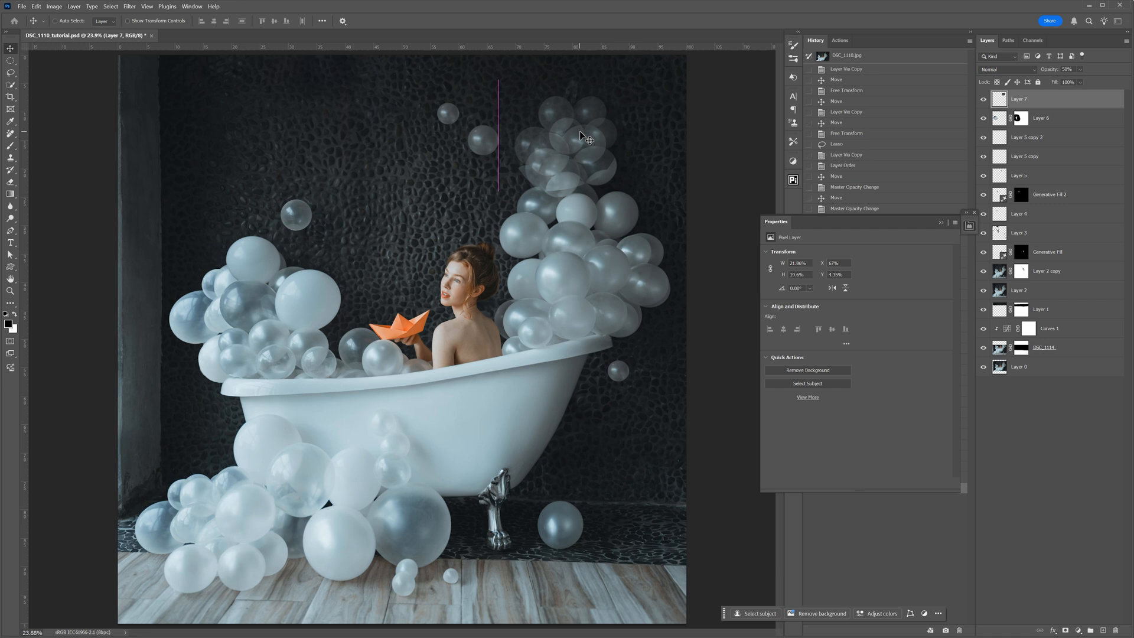
key(ctrl+t)
drag(502, 64, 443, 87)
drag(577, 101, 551, 127)
click(463, 21)
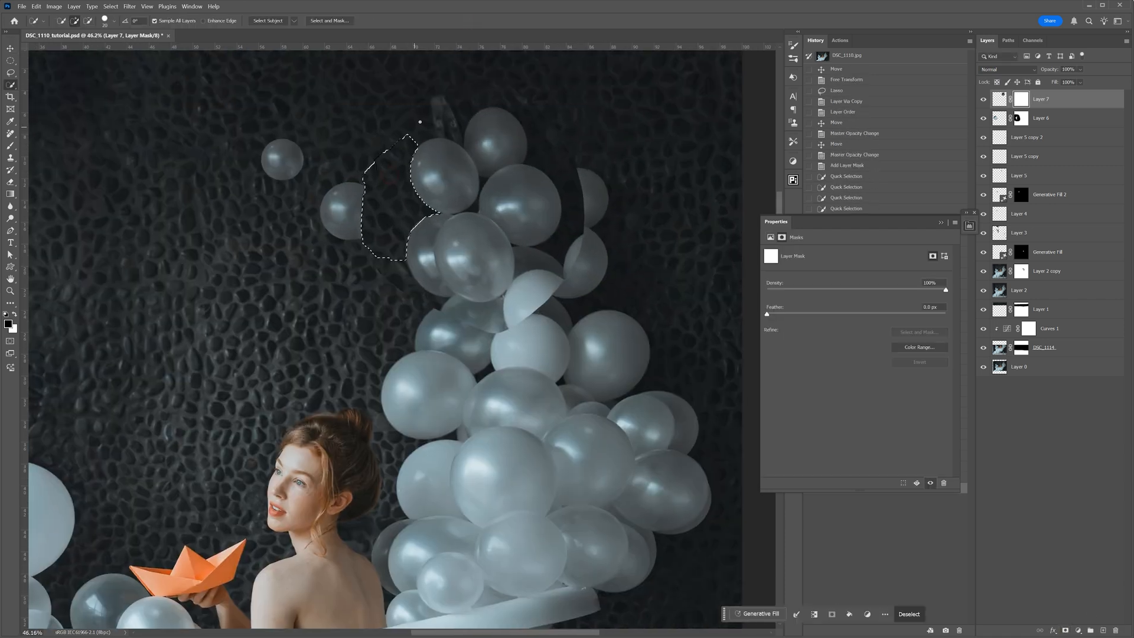
- Refine the wall selection with Smooth 60 and Feather 2.3 px, and mask Layer 7 so the copied balloons sit behind the originals
click(329, 21)
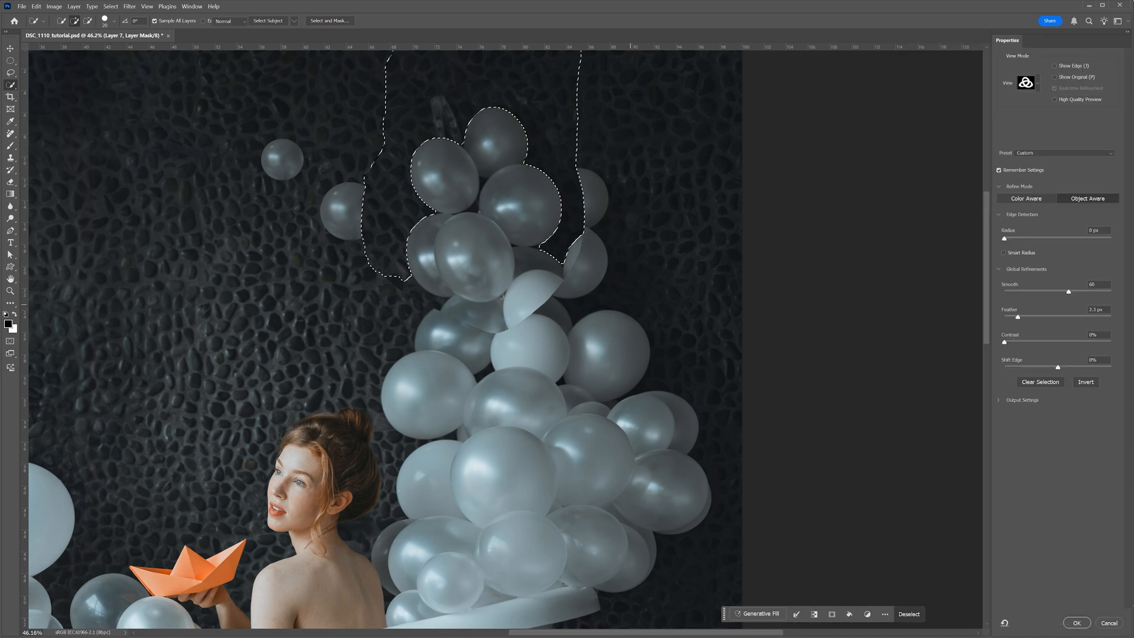
click(1076, 623)
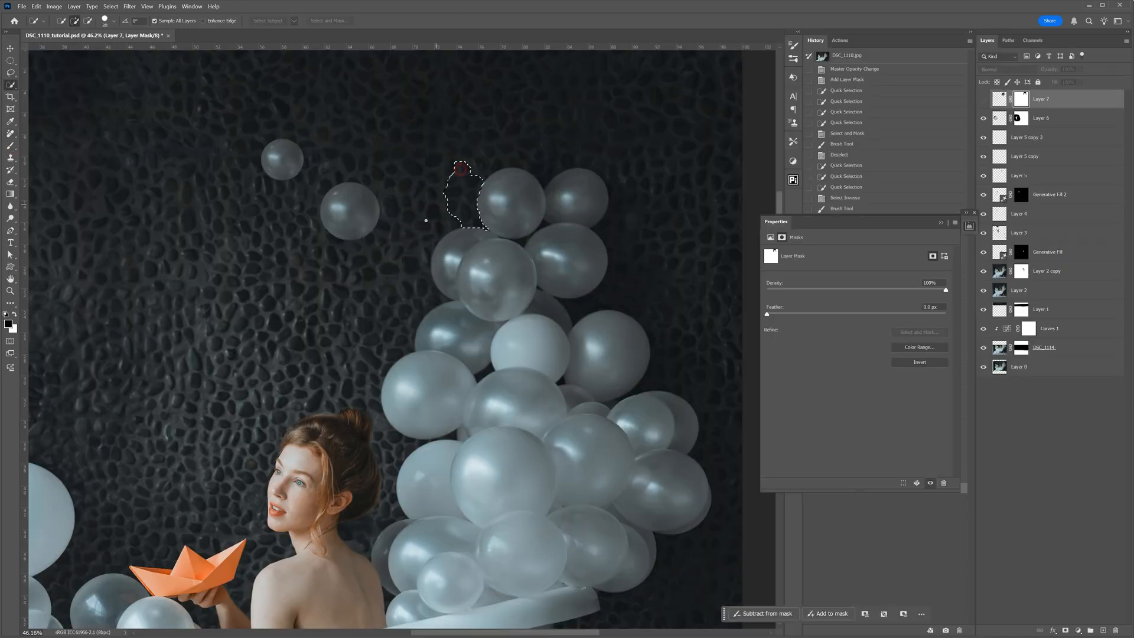
drag(563, 149, 623, 220)
key(shift+w)
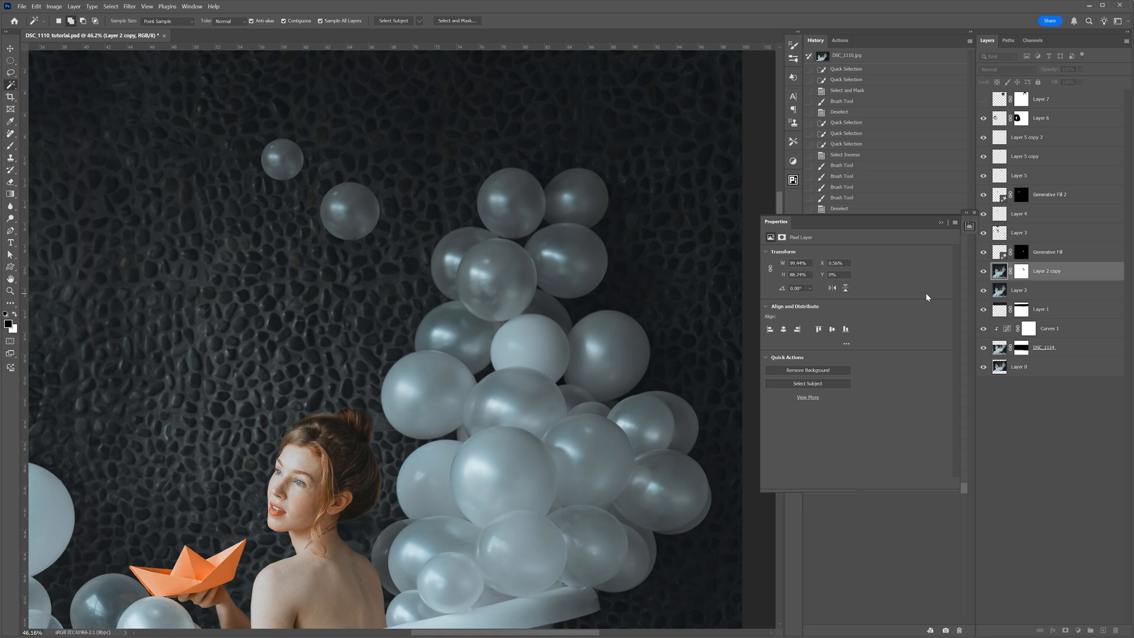
click(1016, 105)
click(1016, 105)
key(b)
mouse_move(506, 248)
mouse_down()
mouse_move(467, 278)
mouse_move(527, 276)
mouse_up()
key(ctrl+d)
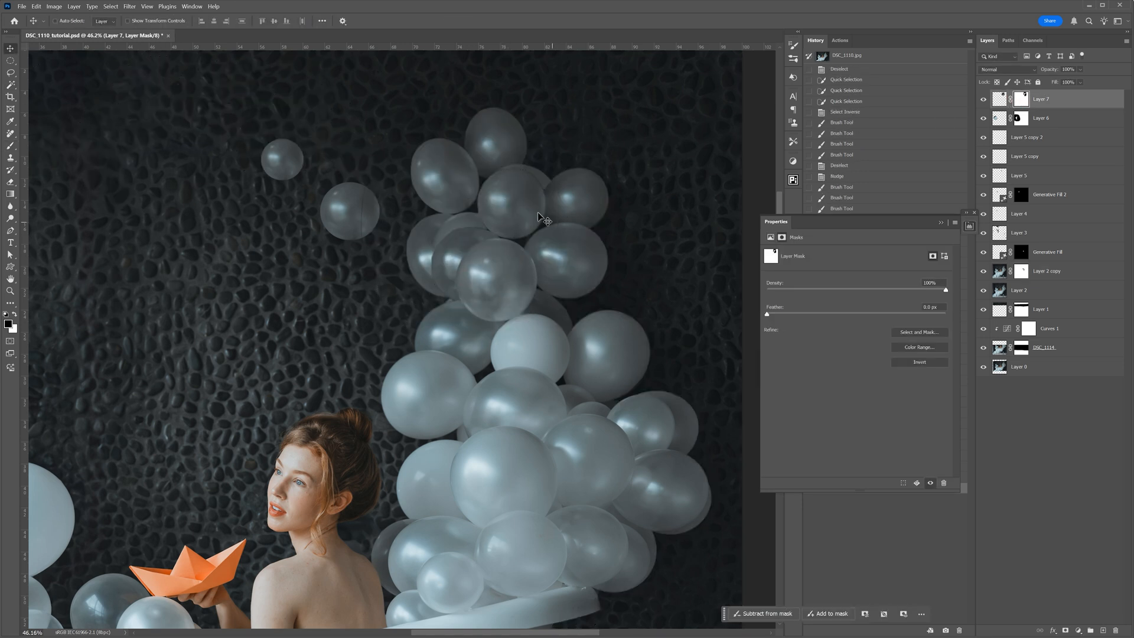
- Clean up the overlap between the copied and original balloons on Layer 7's mask with a smaller brush
alt+click(1022, 100)
key(bracketleft)
key(bracketleft)
key(bracketleft)
mouse_move(484, 316)
mouse_down()
mouse_move(593, 254)
mouse_move(620, 160)
mouse_move(356, 171)
mouse_move(337, 236)
mouse_move(381, 341)
mouse_move(472, 311)
mouse_up()
click(982, 100)
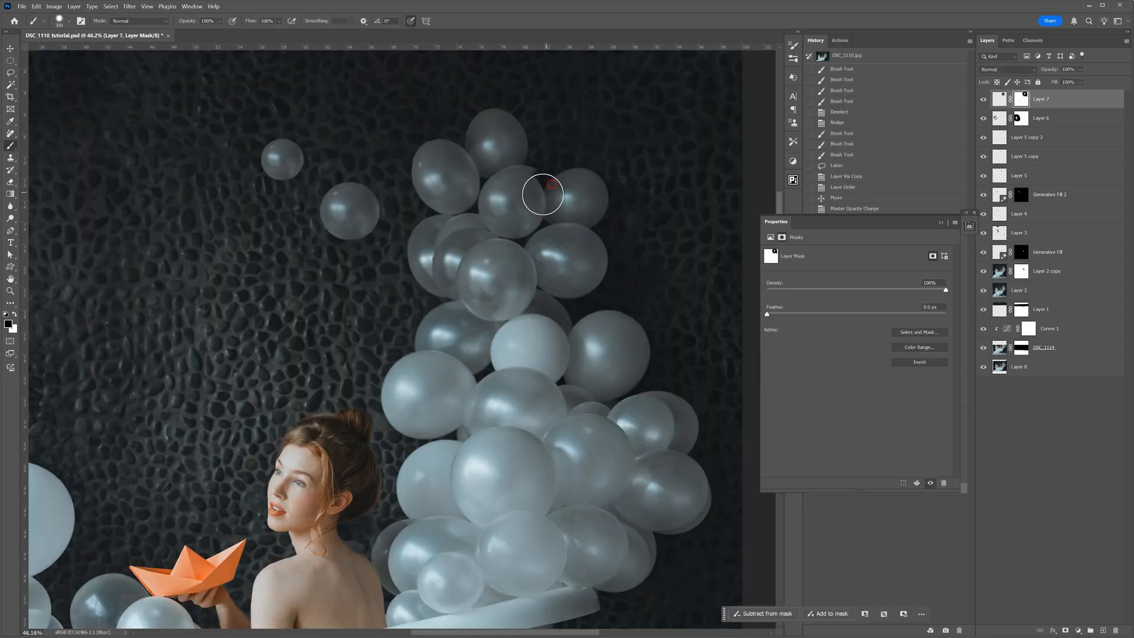
right_click(566, 184)
key(Escape)
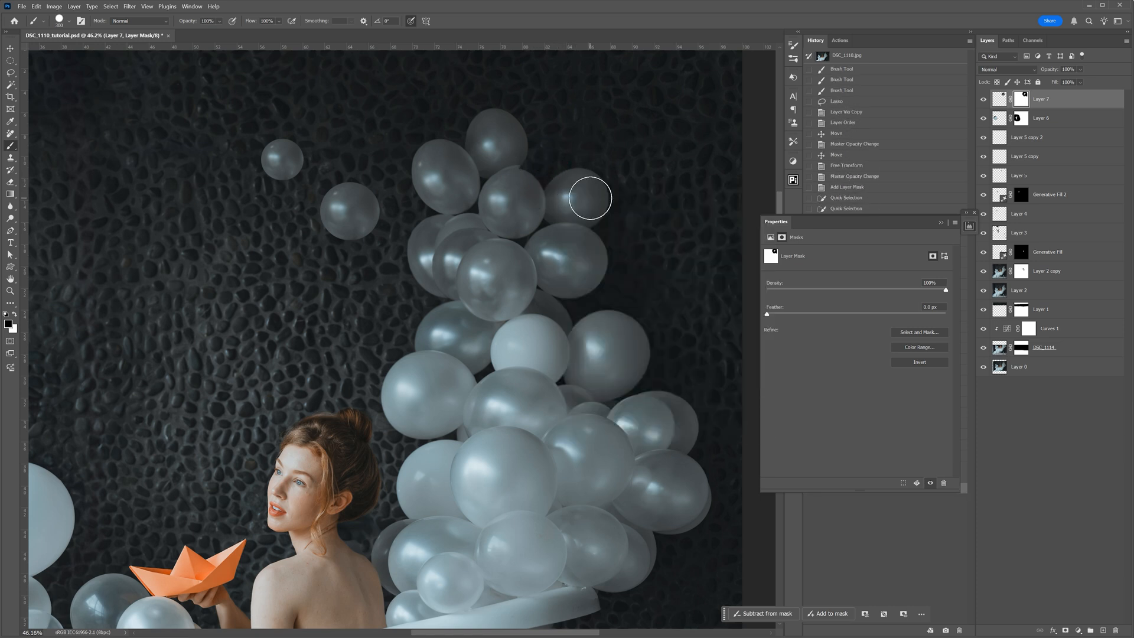
- Nudge the copied balloons slightly down and right, and paint the remaining overlaps on Layer 7's mask
key(v)
key(b)
key(x)
key(x)
key(bracketright)
key(bracketright)
key(bracketright)
key(bracketright)
key(bracketright)
key(bracketright)
key(bracketright)
key(bracketright)
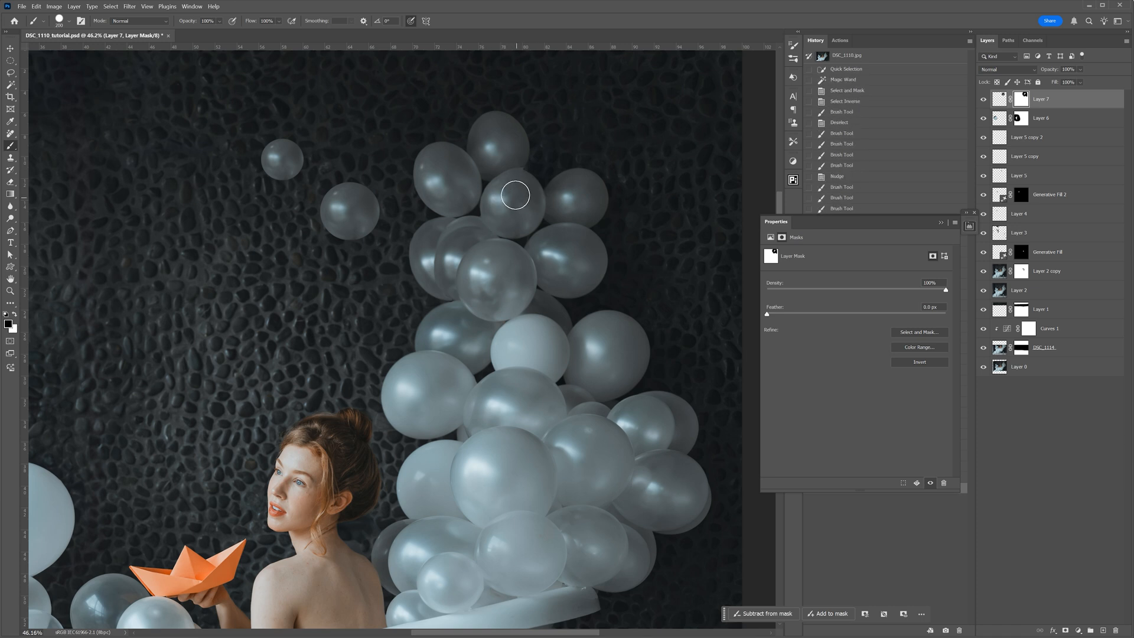
click(516, 210)
click(508, 201)
click(485, 256)
click(462, 328)
ctrl+click(405, 222)
- Lasso the upper balloon cluster above the tub's right end on Layer 2 copy and duplicate it to a new top layer
key(ctrl+0)
key(l)
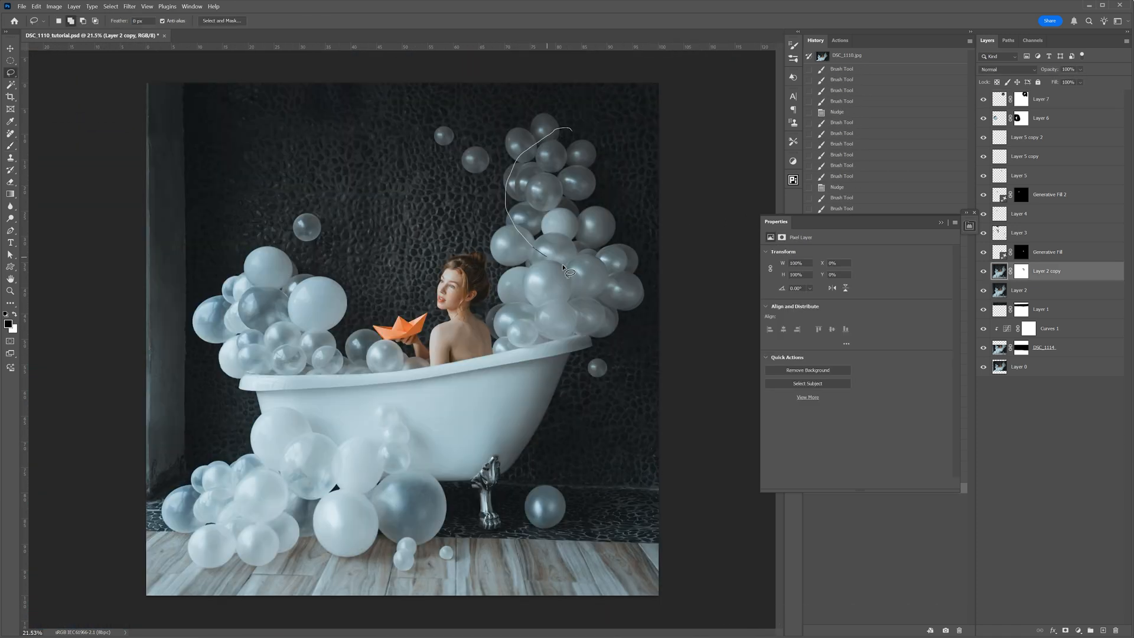
key(ctrl+j)
drag(1042, 271, 1043, 94)
- Move and transform the duplicated cluster at 50% opacity beside the column's upper right, then restore full opacity
key(v)
key(5)
drag(585, 189, 622, 168)
key(ctrl+t)
drag(672, 248, 704, 288)
drag(670, 140, 657, 127)
drag(704, 90, 698, 83)
drag(654, 117, 596, 91)
drag(603, 214, 608, 212)
click(463, 21)
key(0)
- Quick-select the wall around the duplicated balloons and hide it with an inverted layer mask on Layer 8
scroll(649, 118, up, 5)
key(w)
key(shift+w)
mouse_move(467, 180)
mouse_down()
mouse_move(522, 118)
mouse_move(626, 245)
mouse_up()
drag(453, 203, 444, 271)
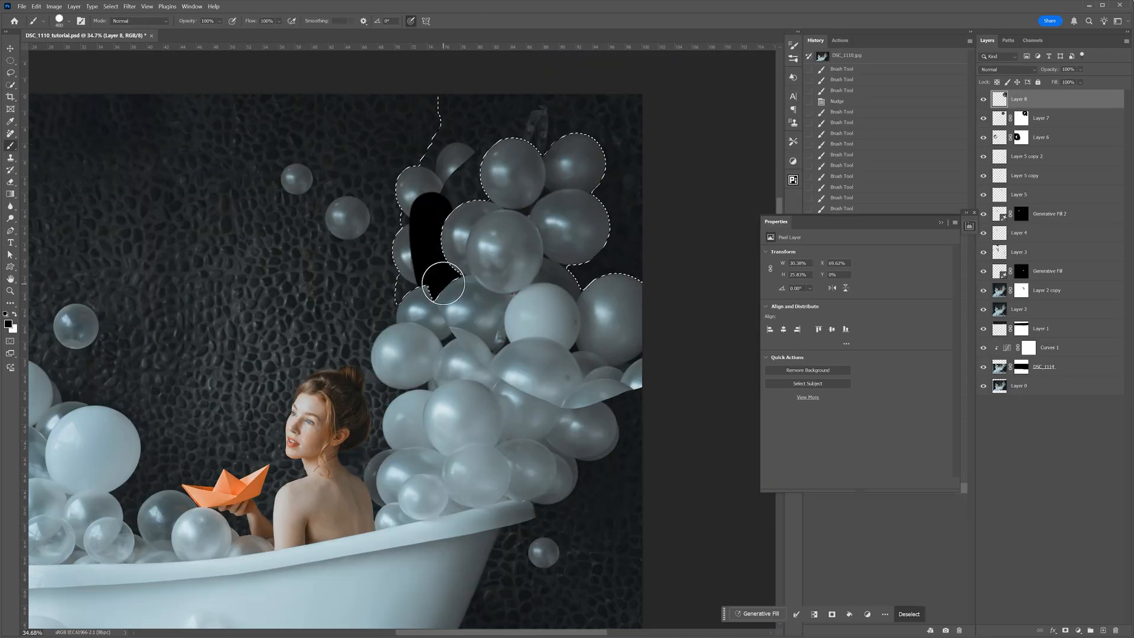
key(ctrl+z)
click(1067, 632)
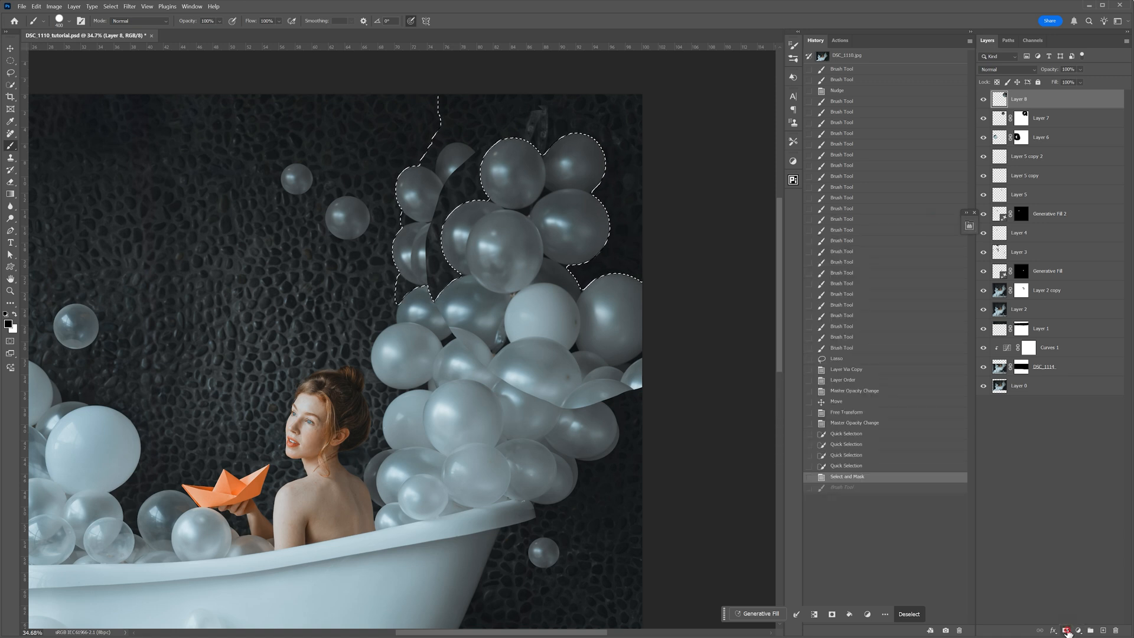
key(ctrl+i)
click(532, 310)
key(ctrl+z)
- Quick-select the lower balloons of the column, paint the overlapping area out on Layer 8's mask, and deselect
key(w)
drag(479, 313, 523, 369)
drag(430, 324, 427, 378)
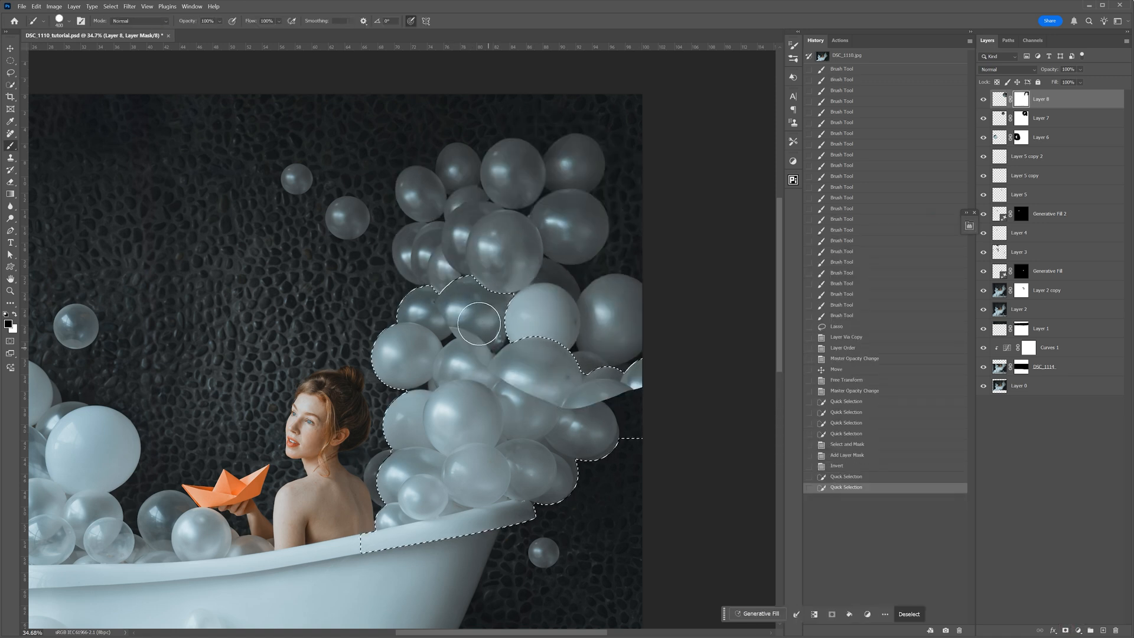
key(b)
drag(476, 313, 663, 364)
key(ctrl+d)
- Paint leftover fragments out on Layer 8's mask and shift the duplicated cluster slightly upward
drag(580, 378, 644, 383)
drag(462, 193, 458, 205)
click(983, 100)
click(983, 99)
drag(457, 267, 464, 297)
key(v)
drag(524, 217, 524, 210)
- Refine the lower edges of the duplicated balloons on Layer 8's mask with a smaller brush
scroll(628, 310, up, 3)
key(b)
key([)
key([)
key([)
key([)
key([)
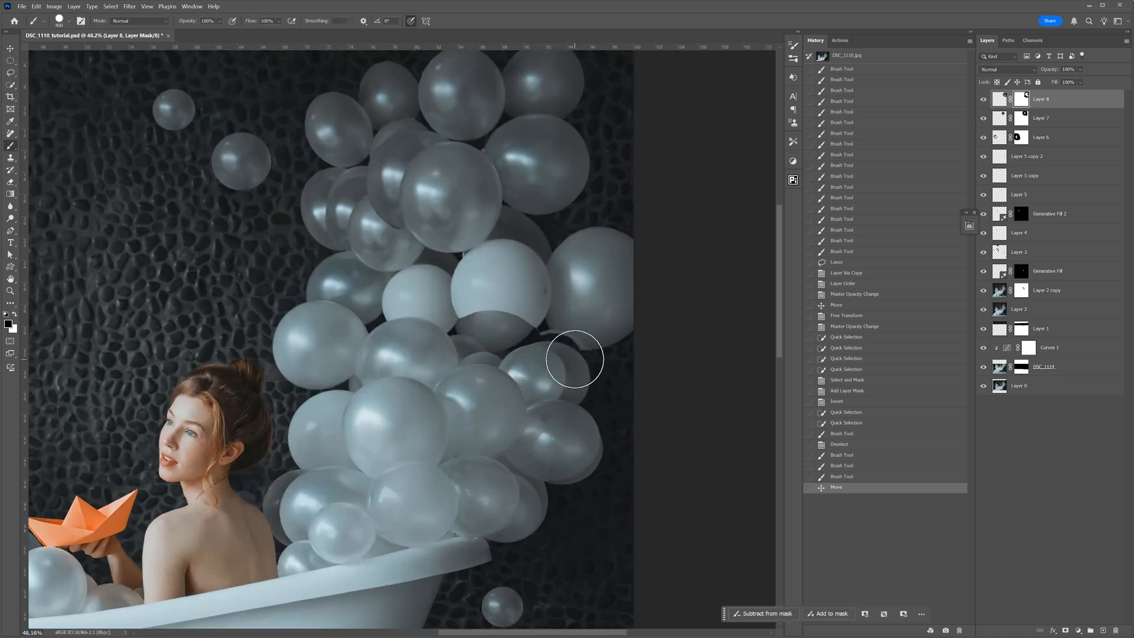
drag(537, 331, 548, 332)
click(581, 355)
key(x)
- Repair the cut-off balloon bottom and the uneven edge beside it with two Generative Fills, and touch up Layer 8's mask
key(l)
mouse_move(485, 300)
mouse_down()
mouse_move(467, 343)
mouse_move(543, 319)
mouse_up()
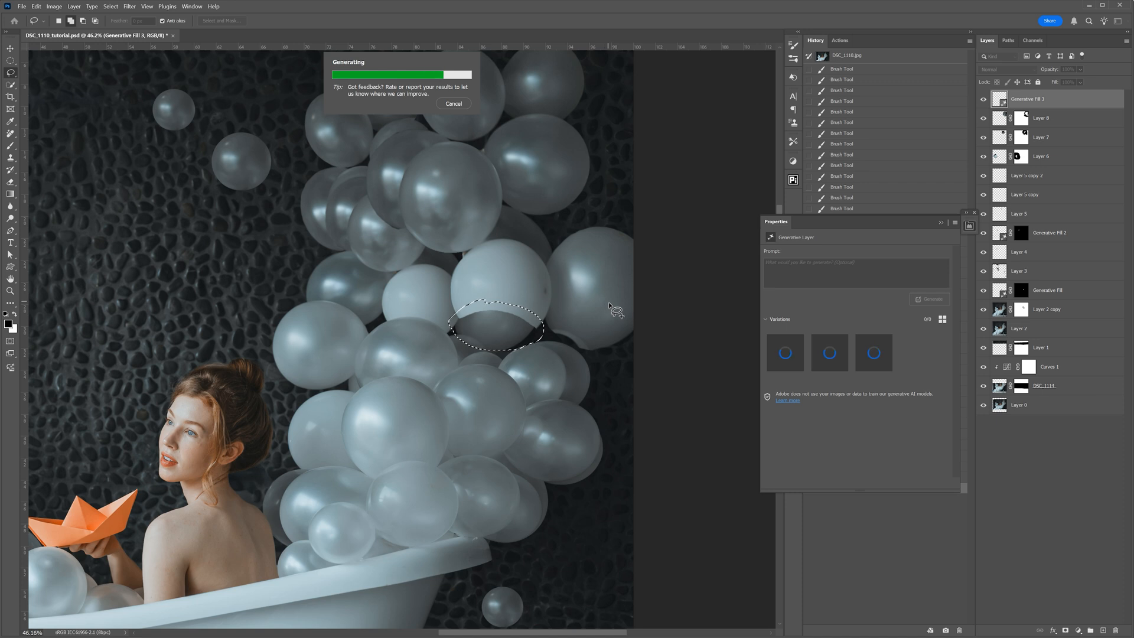
drag(552, 323, 545, 332)
click(930, 299)
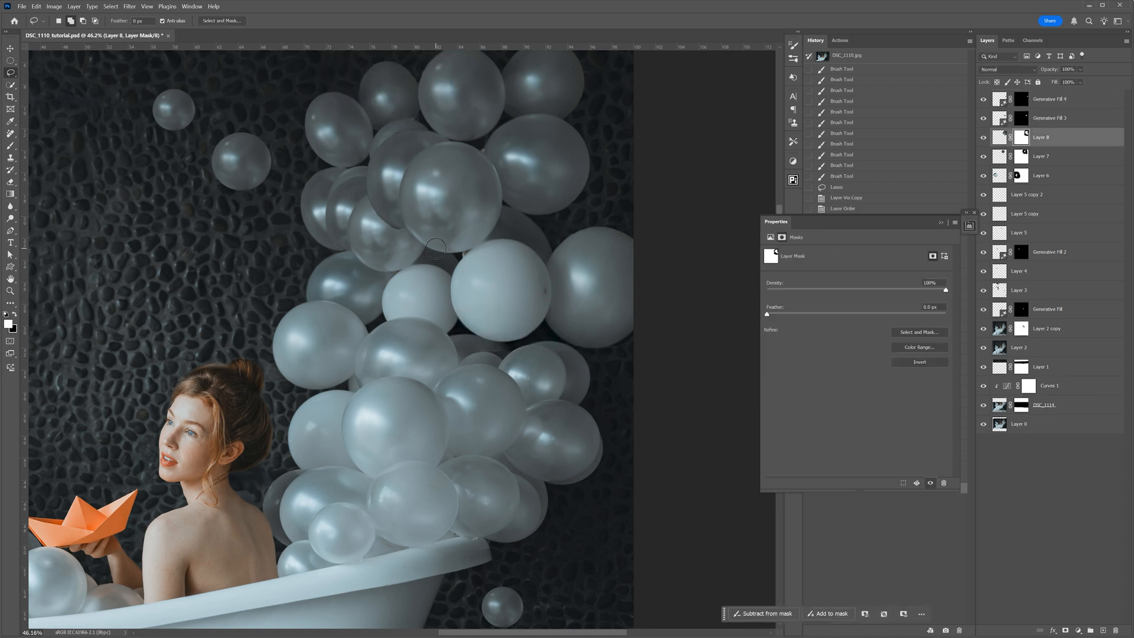
key(b)
key(x)
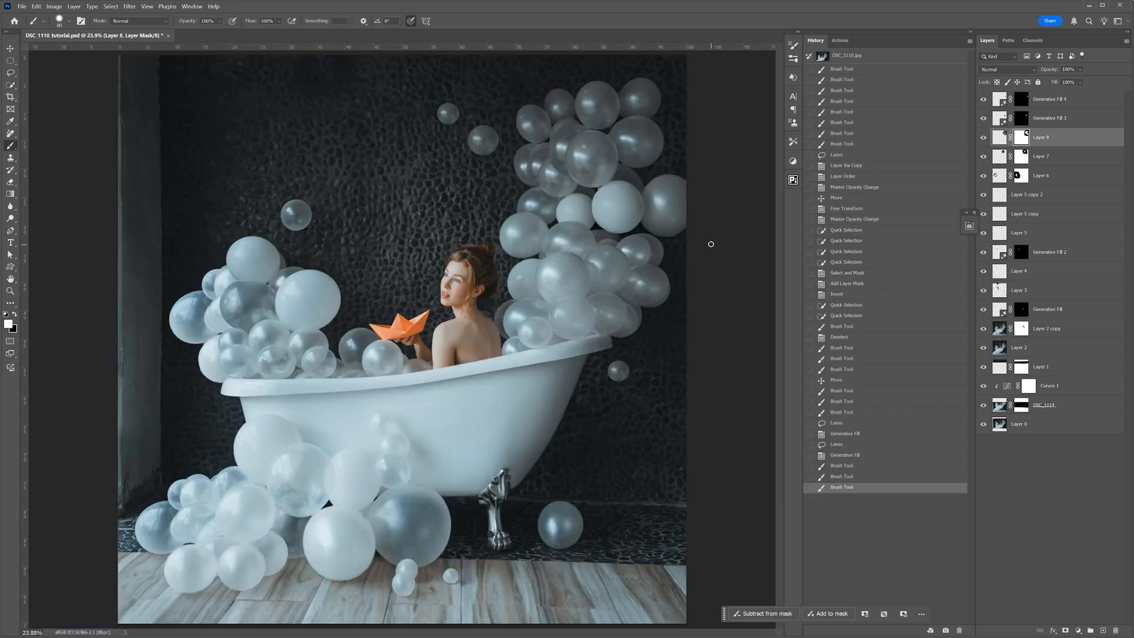
- Group the layers from Layer 4 up to Generative Fill 4 as "extra balloons" and compare the image with and without the group
click(1024, 273)
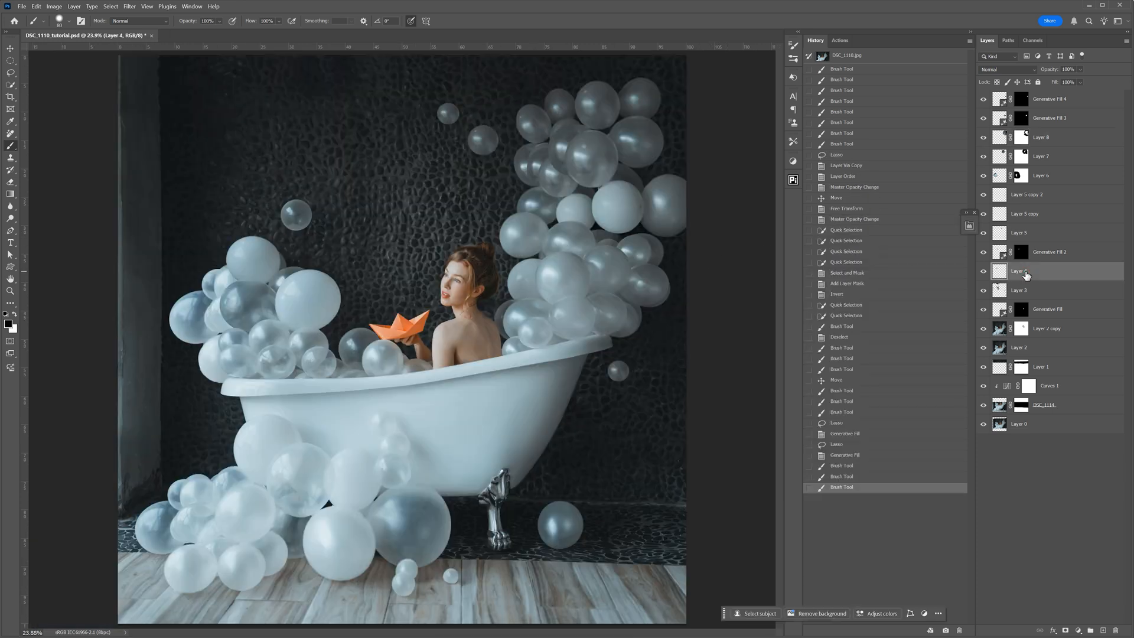
shift+click(1041, 99)
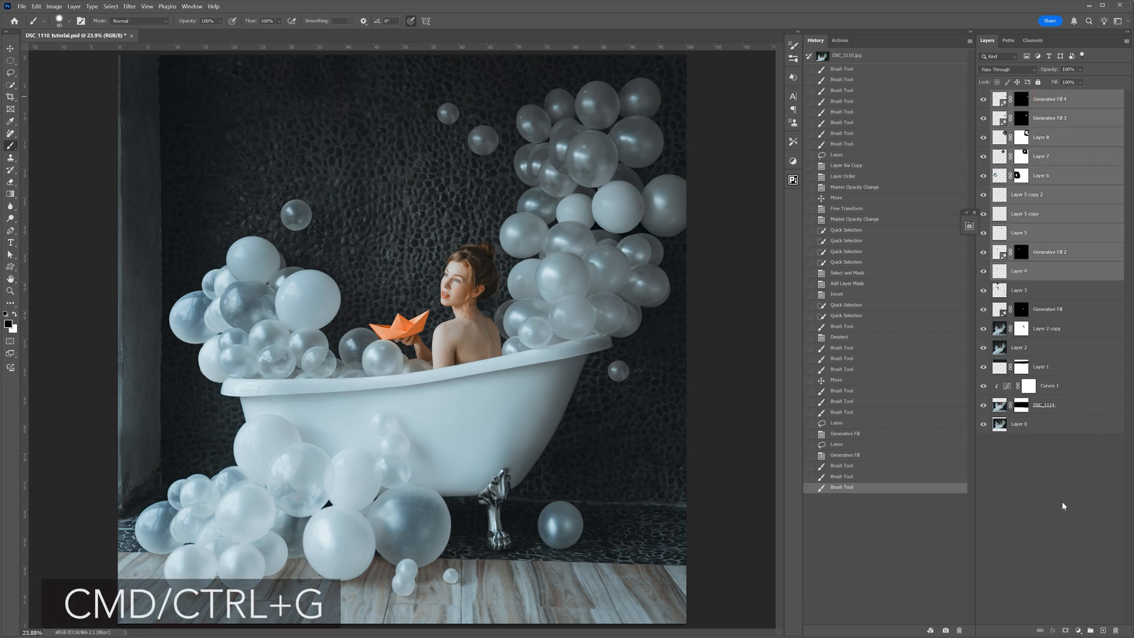
key(ctrl+g)
double_click(1019, 95)
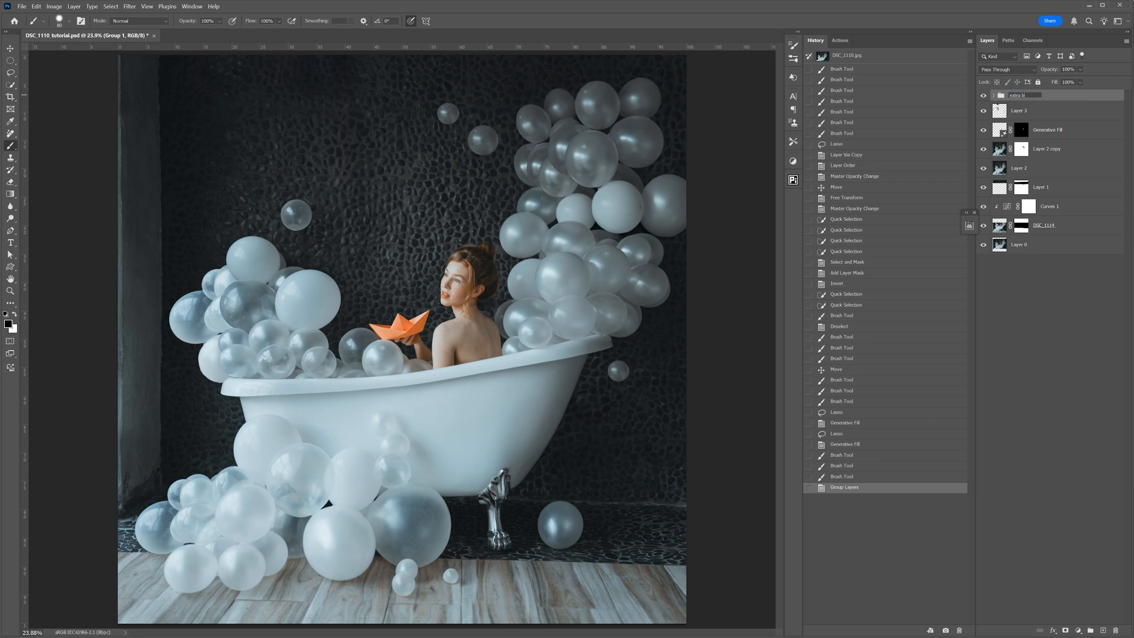
key(Return)
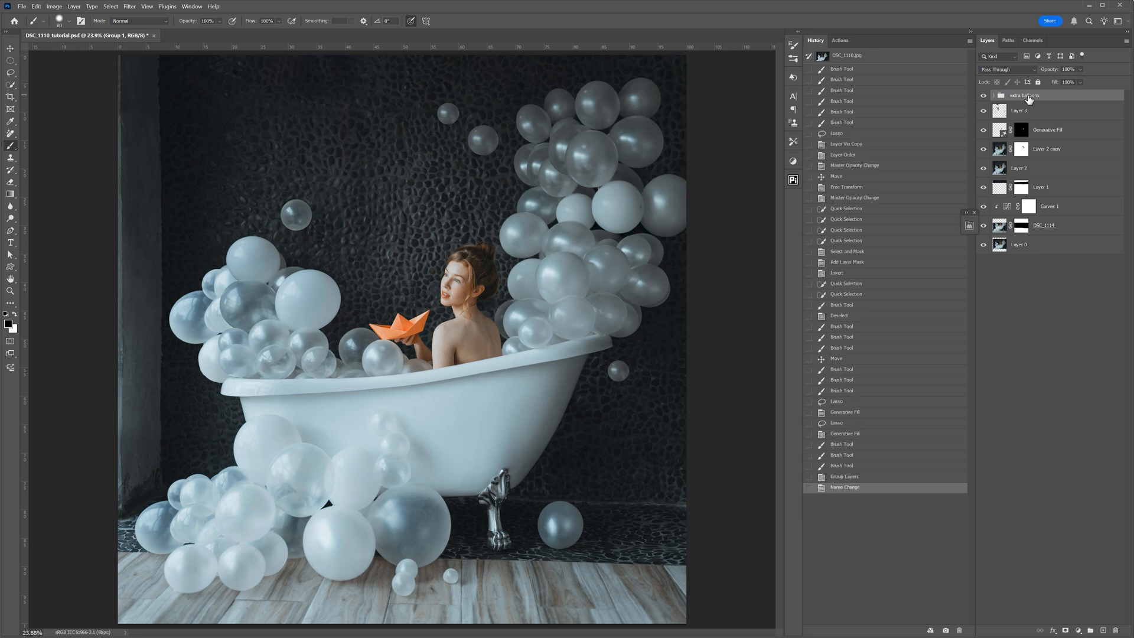
click(983, 95)
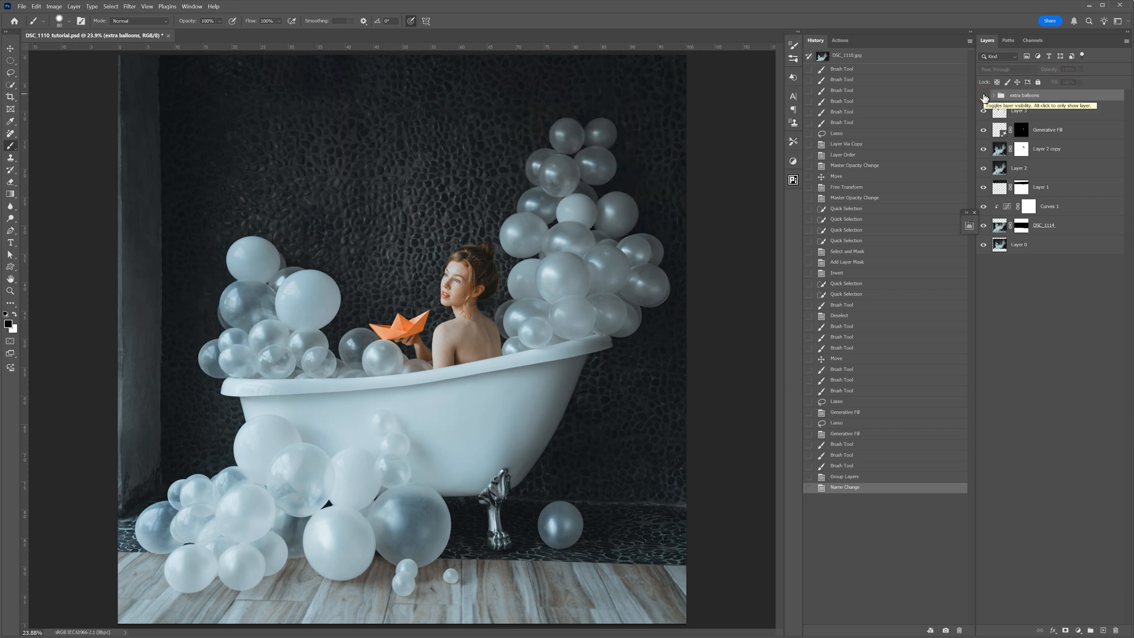
click(983, 96)
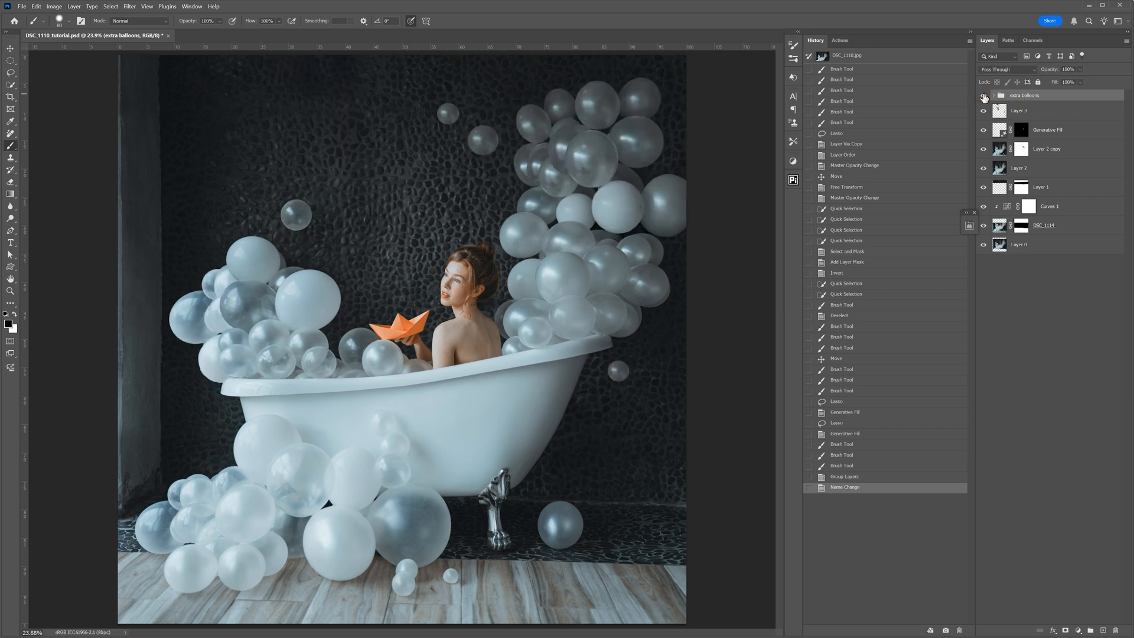
click(984, 97)
click(984, 96)
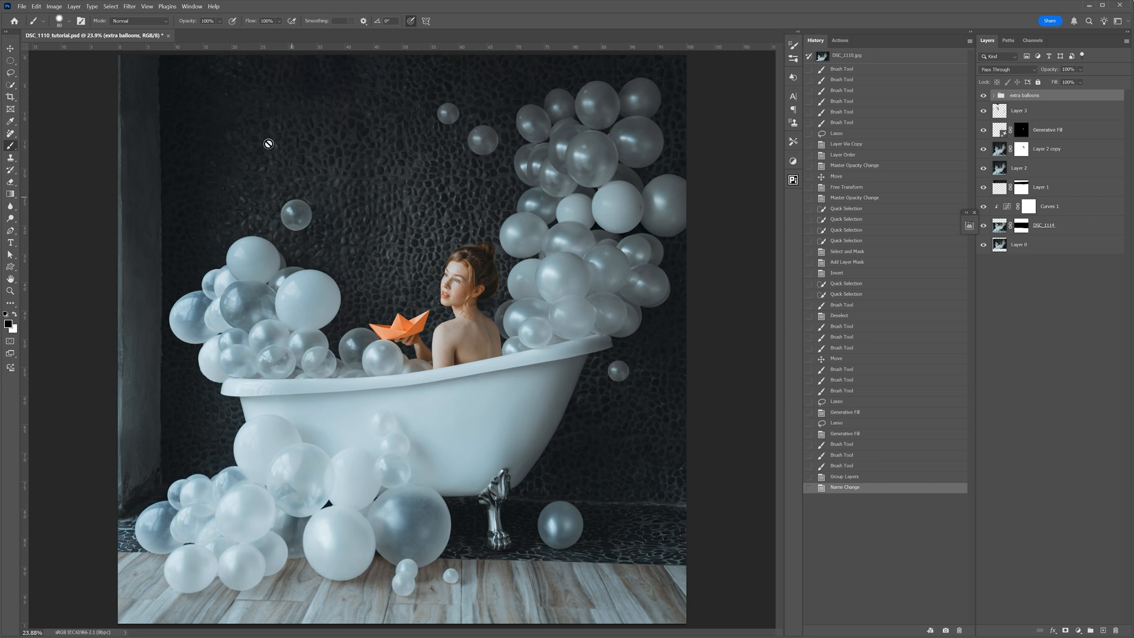
- Try a "round white balloon" Generative Fill in a freehand selection among the lower balloons, and delete the generated layer
click(10, 73)
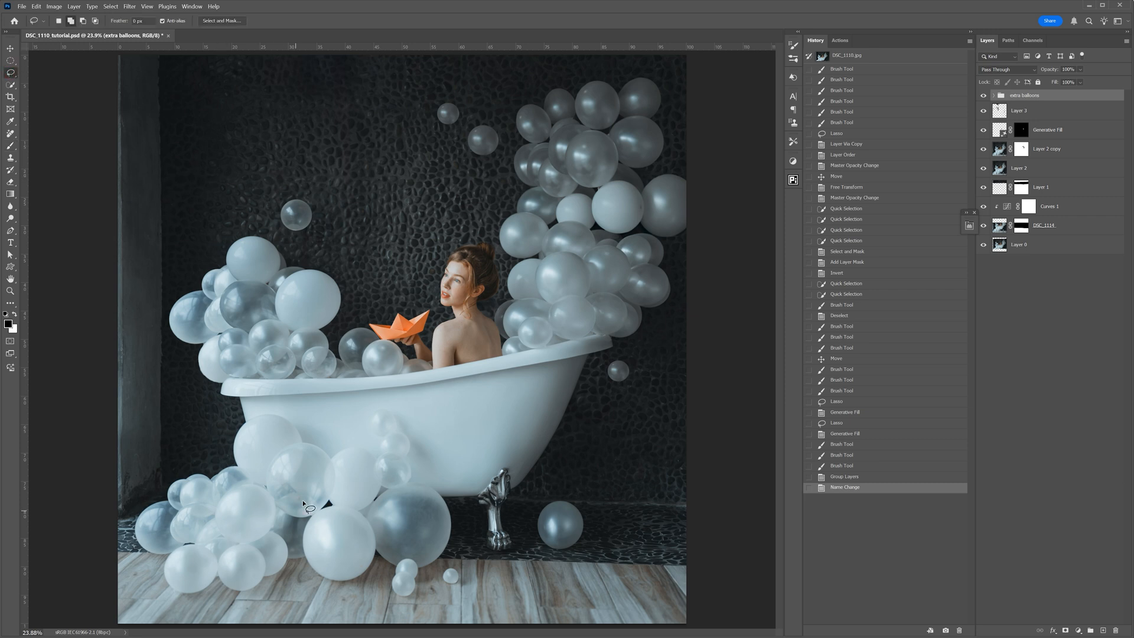
mouse_move(287, 506)
mouse_down()
mouse_move(267, 519)
mouse_move(270, 551)
mouse_up()
drag(286, 508, 287, 507)
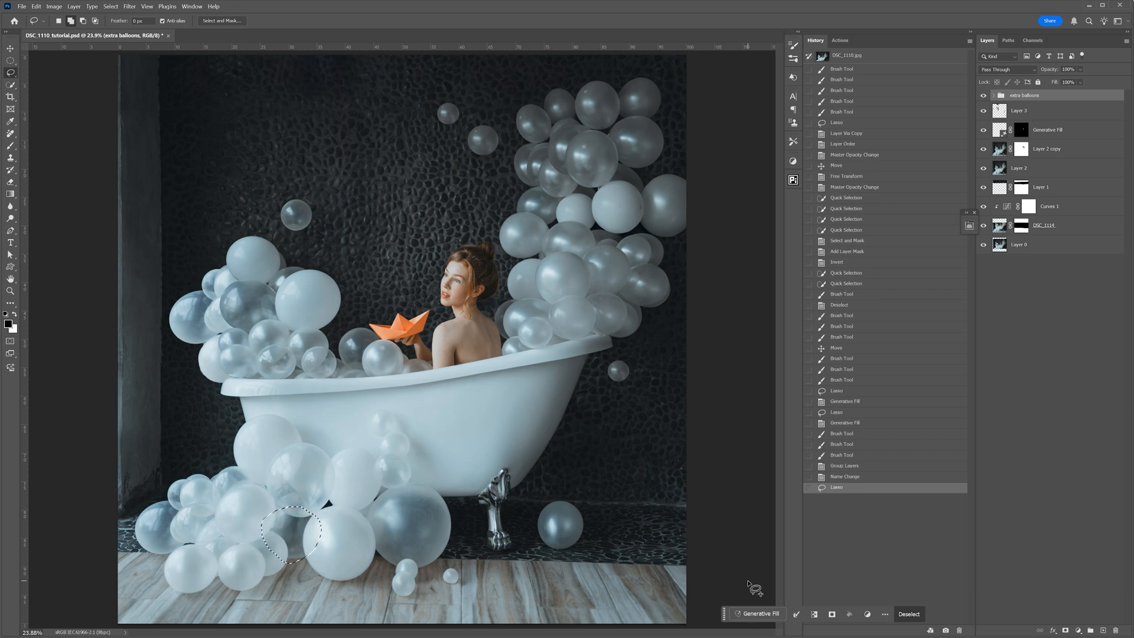
click(762, 614)
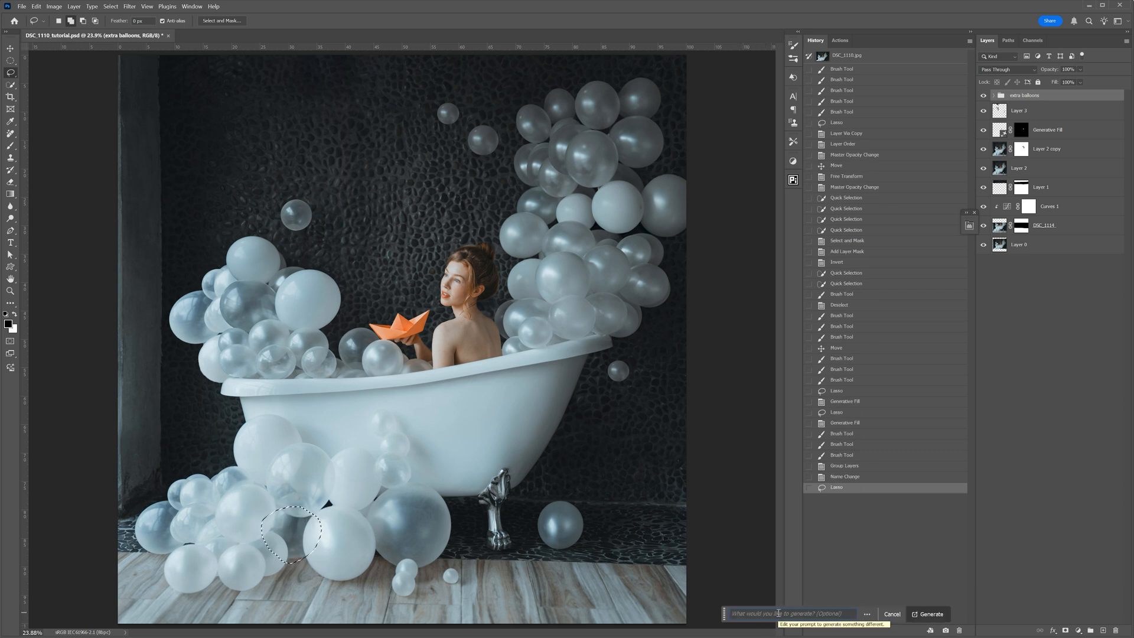
text(round white balloon)
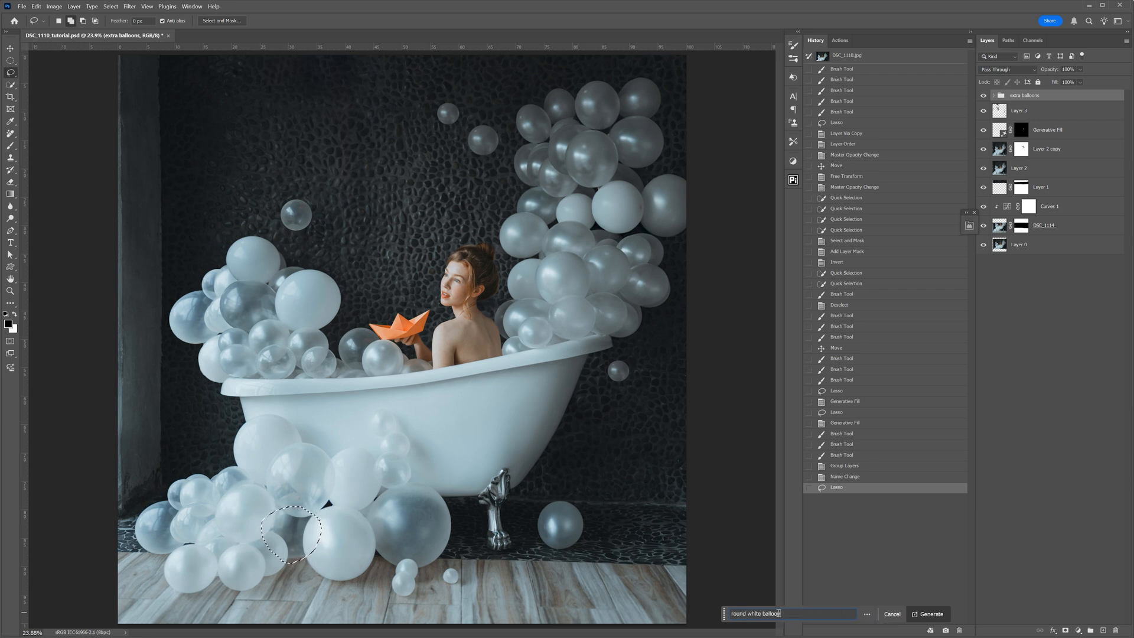
click(940, 614)
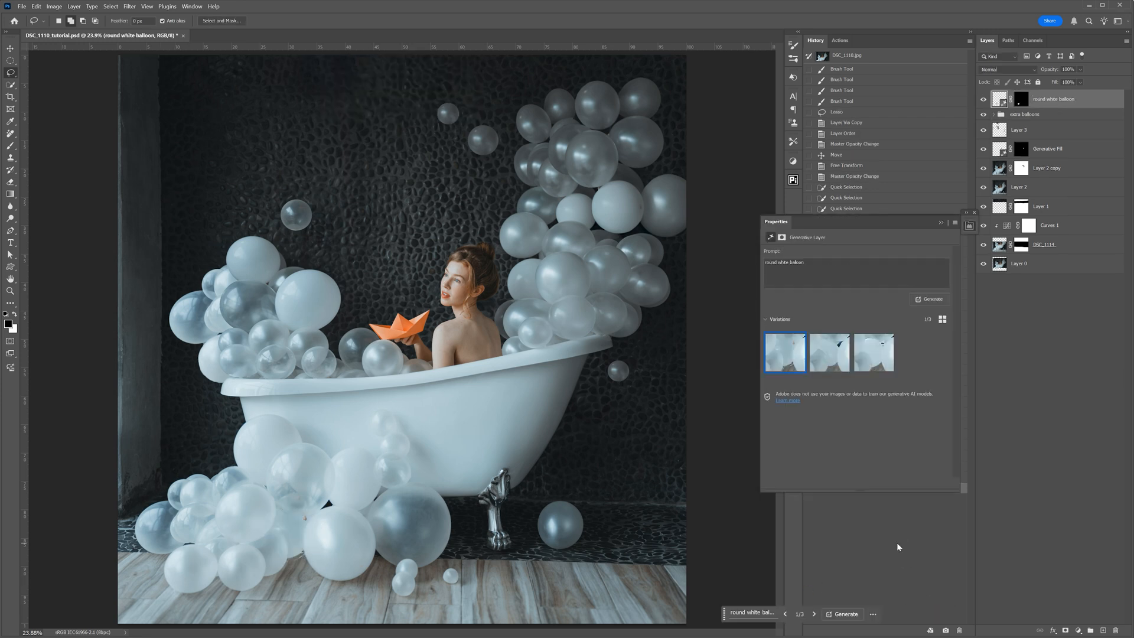
click(881, 358)
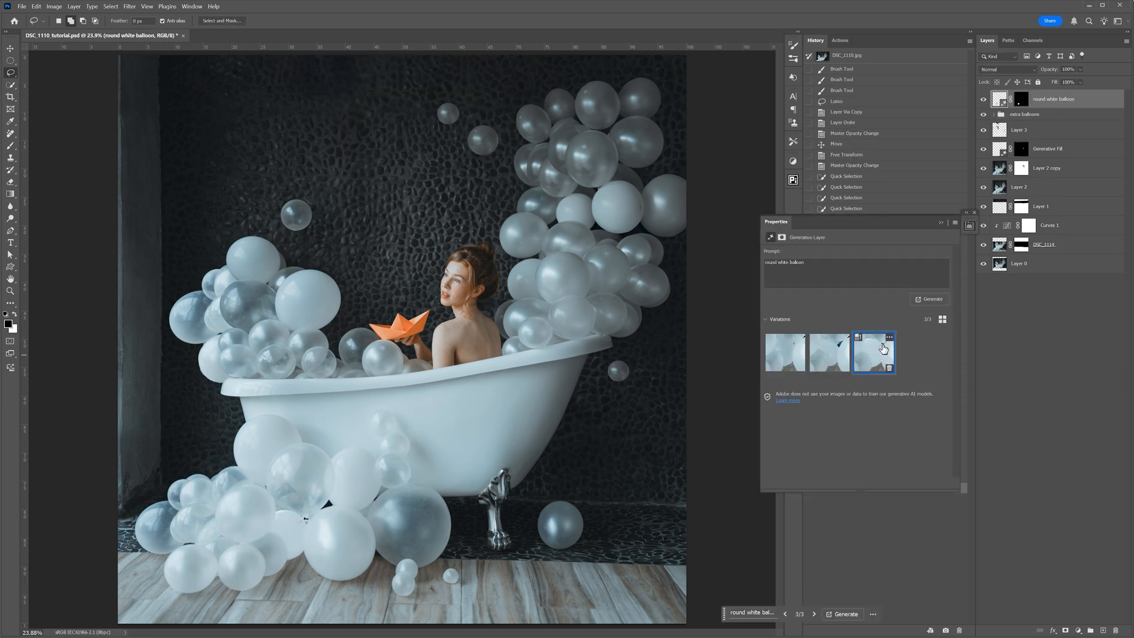
drag(1068, 101, 1118, 632)
- Generate a "round white balloon" in an elliptical selection over the gap beside the large floor balloon, choosing the second variation
click(13, 62)
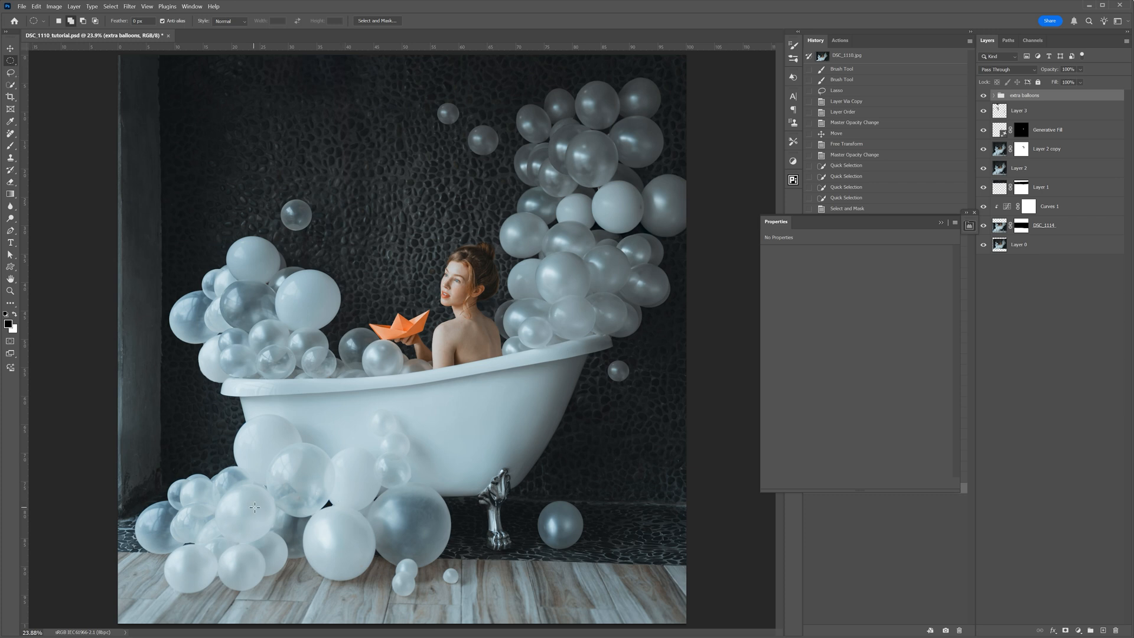
drag(300, 550, 330, 575)
click(760, 614)
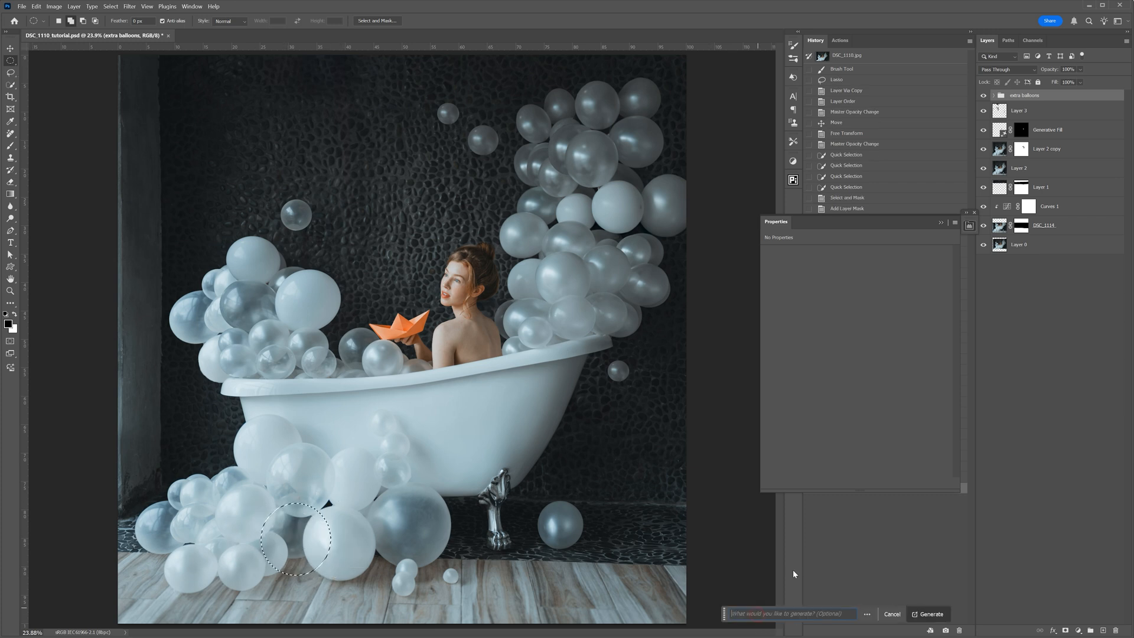
text(round wi)
text(ite )
text(balloon)
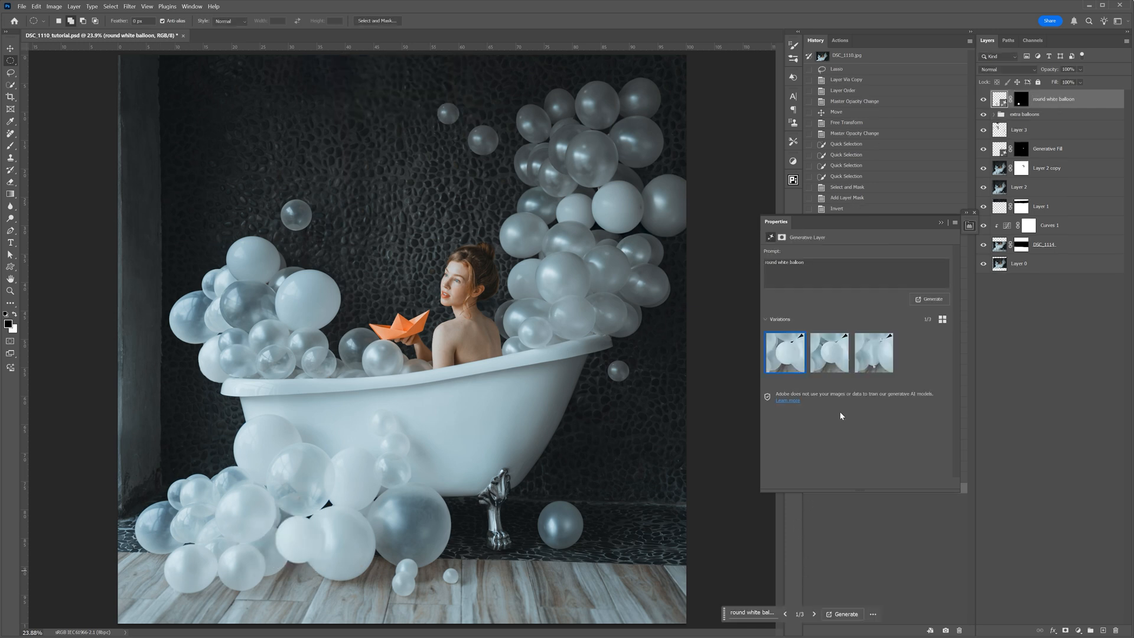
click(821, 354)
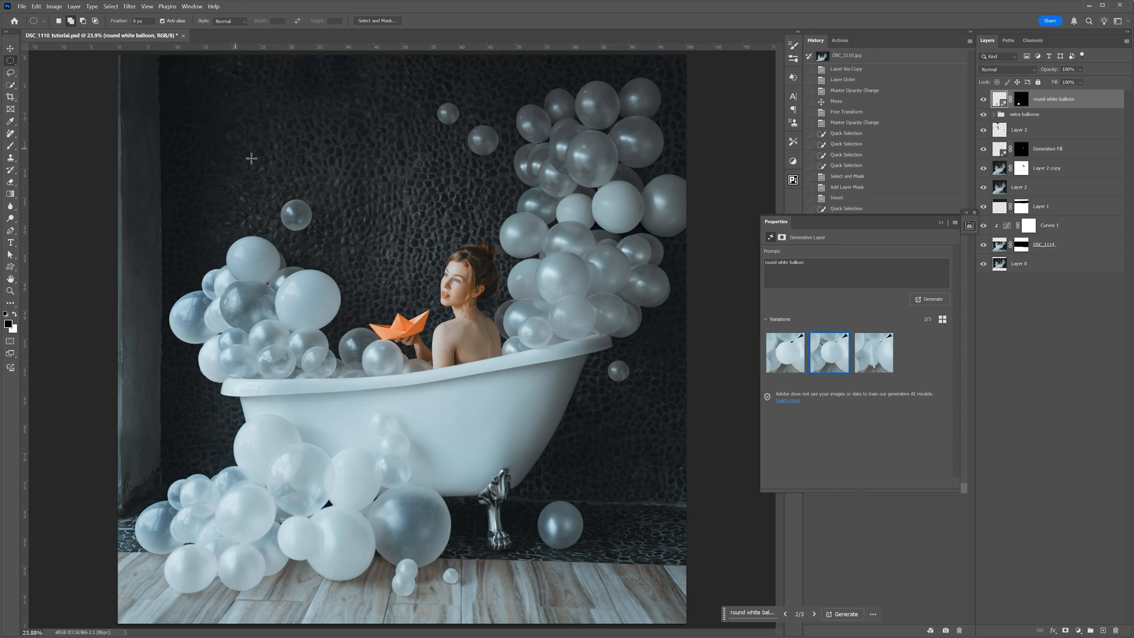
- Generate a "clear round balloon" in a circular selection on the dark wall above the cluster at the tub's boat end
drag(215, 127, 274, 184)
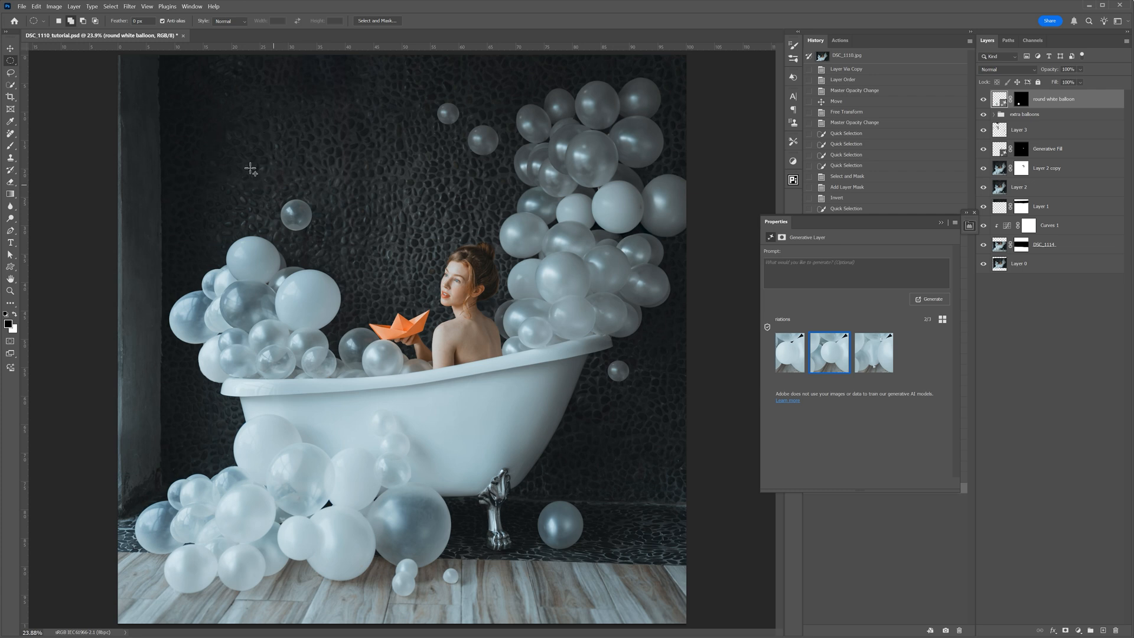
click(789, 267)
text(clear round balloon)
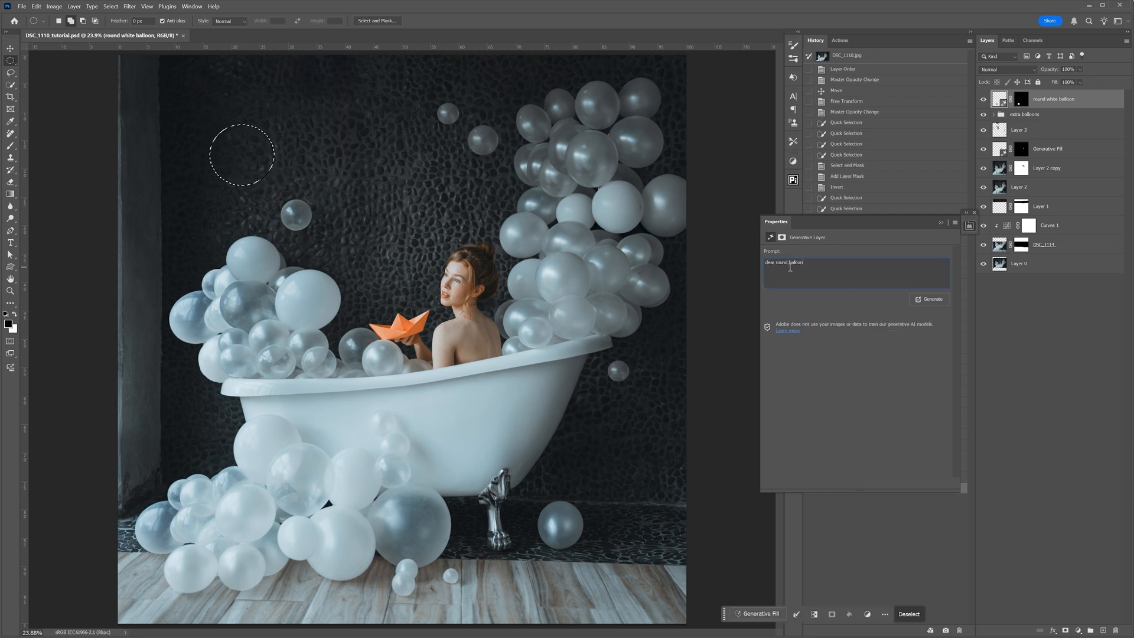
key(Return)
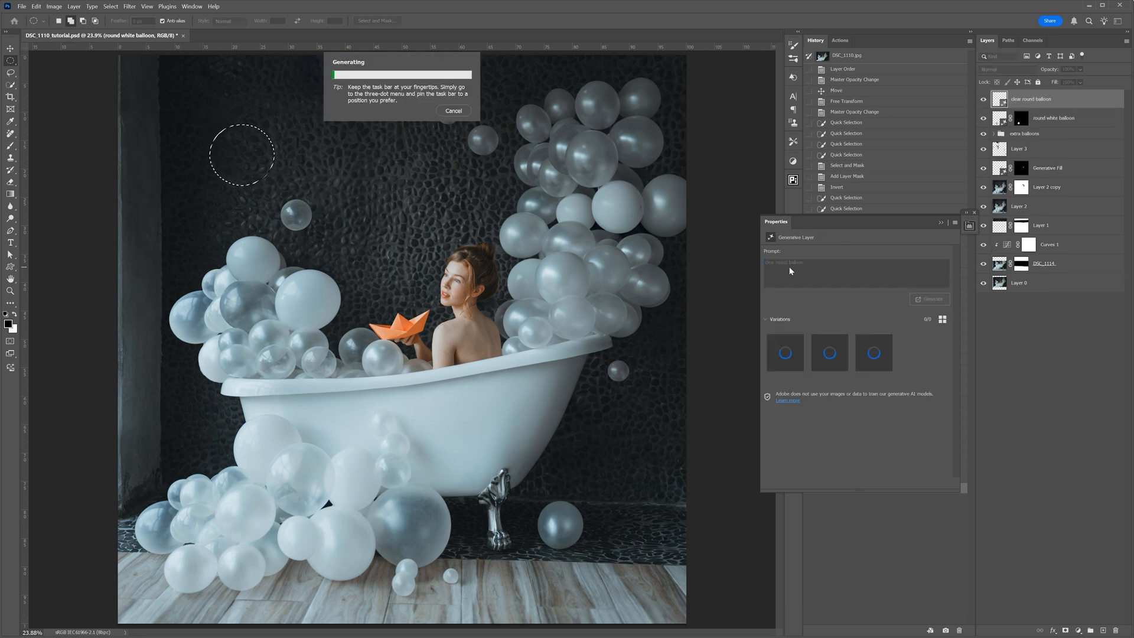
- Delete the yellow balloon and pink-tinted bubble variations, generate more, and choose the second variation, a clear bubble
click(869, 357)
click(830, 357)
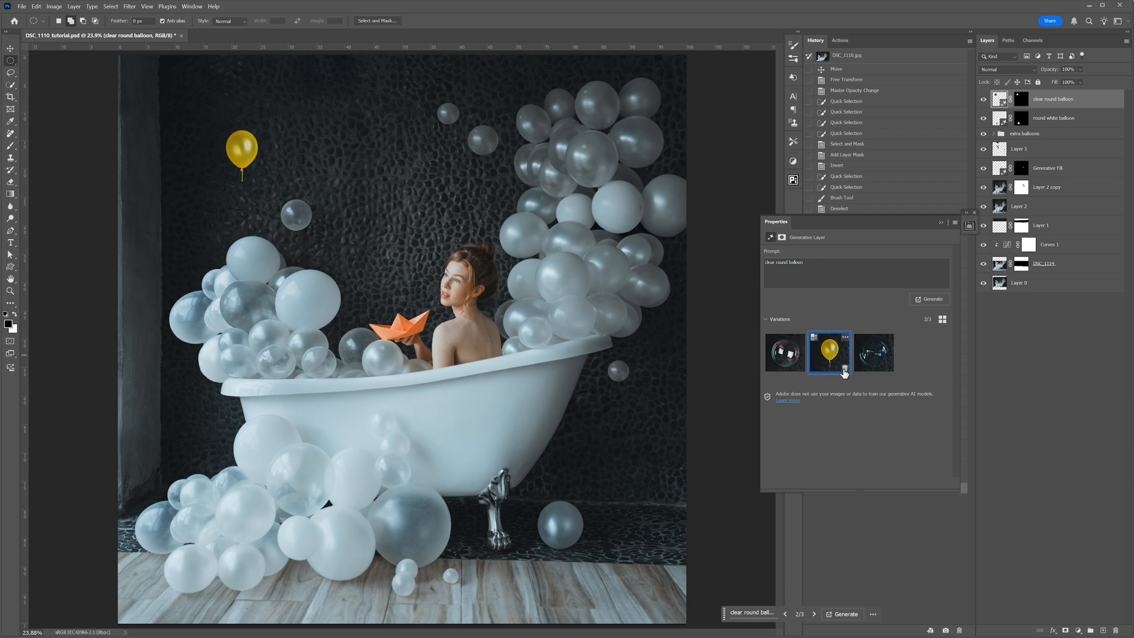
click(845, 370)
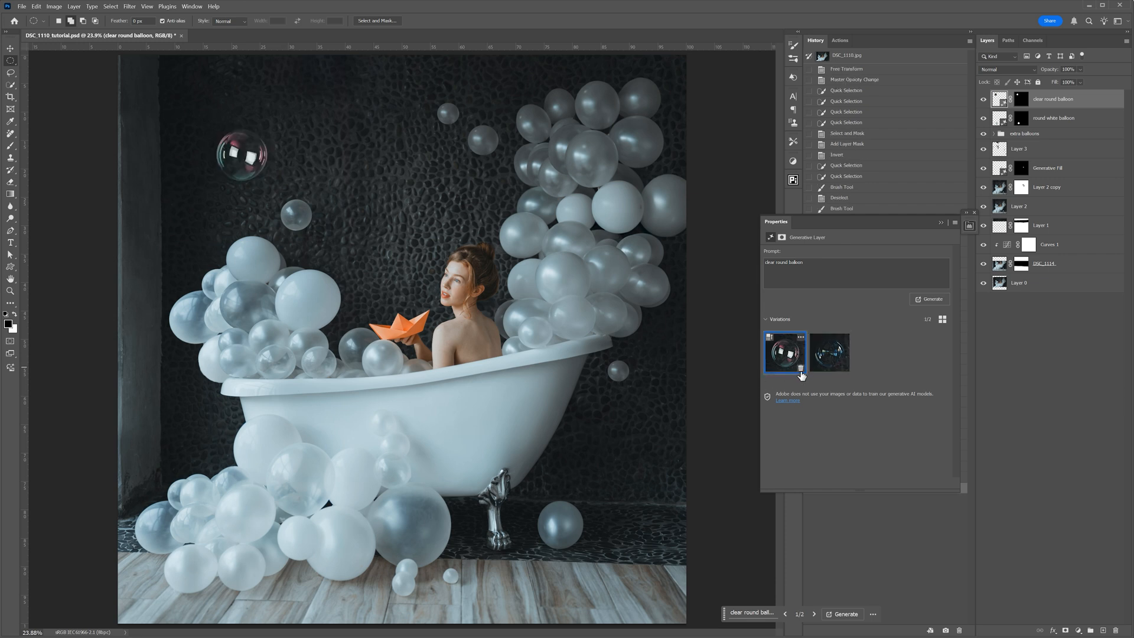
click(802, 370)
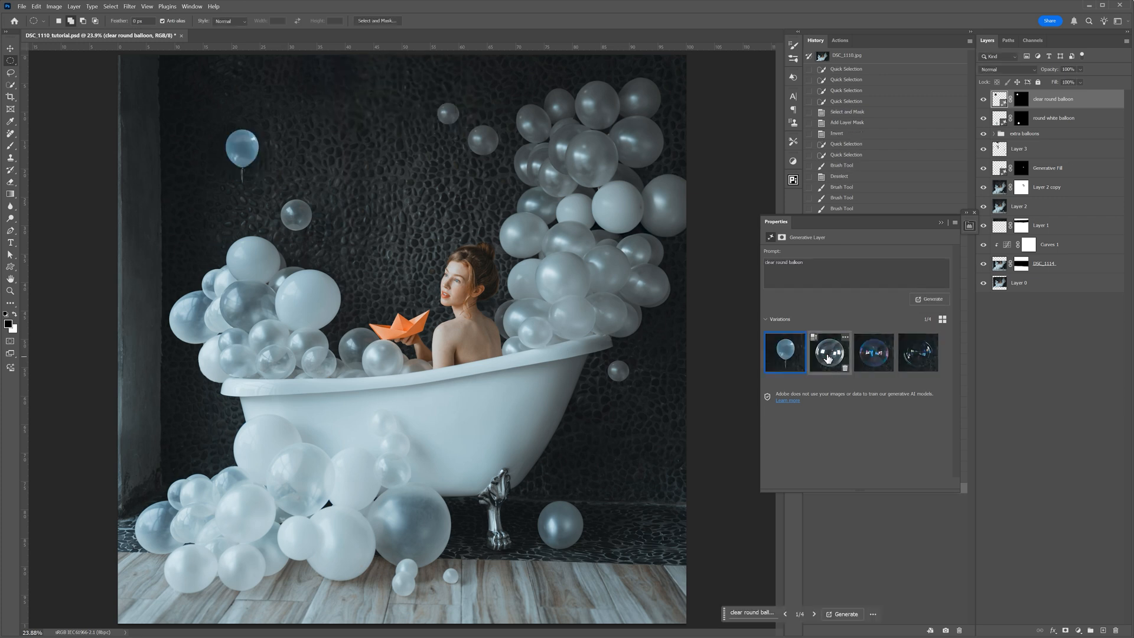
click(828, 355)
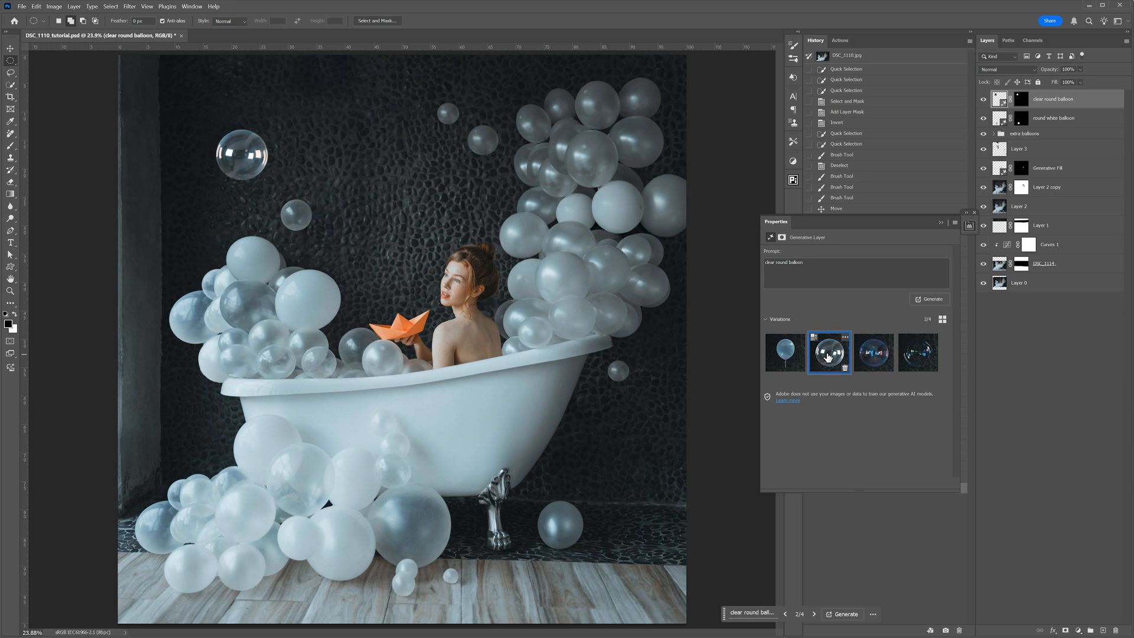
- Generate another "clear round balloon" in a smaller circular selection on the wall above the woman, choosing the second variation
drag(407, 119, 451, 164)
click(804, 264)
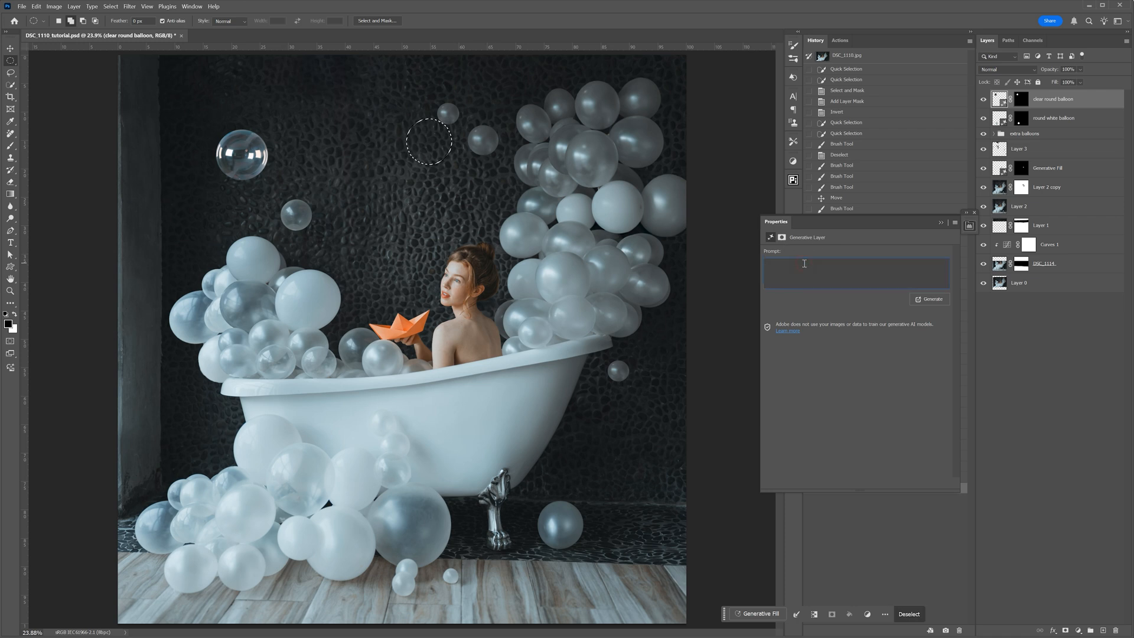
text(clear round balloon)
key(Return)
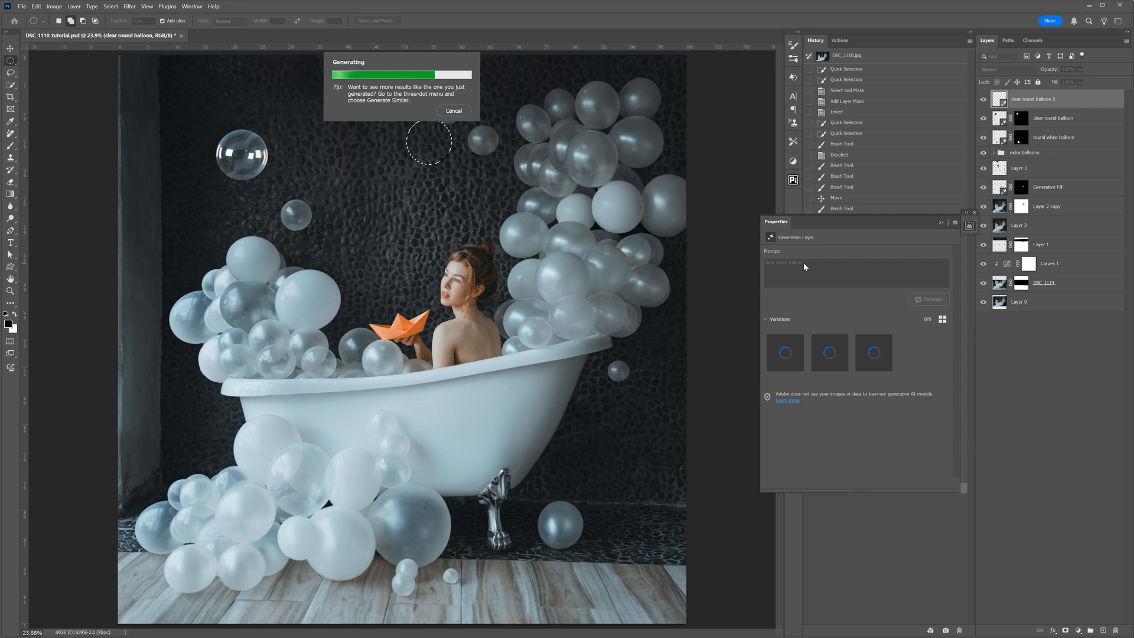
click(826, 355)
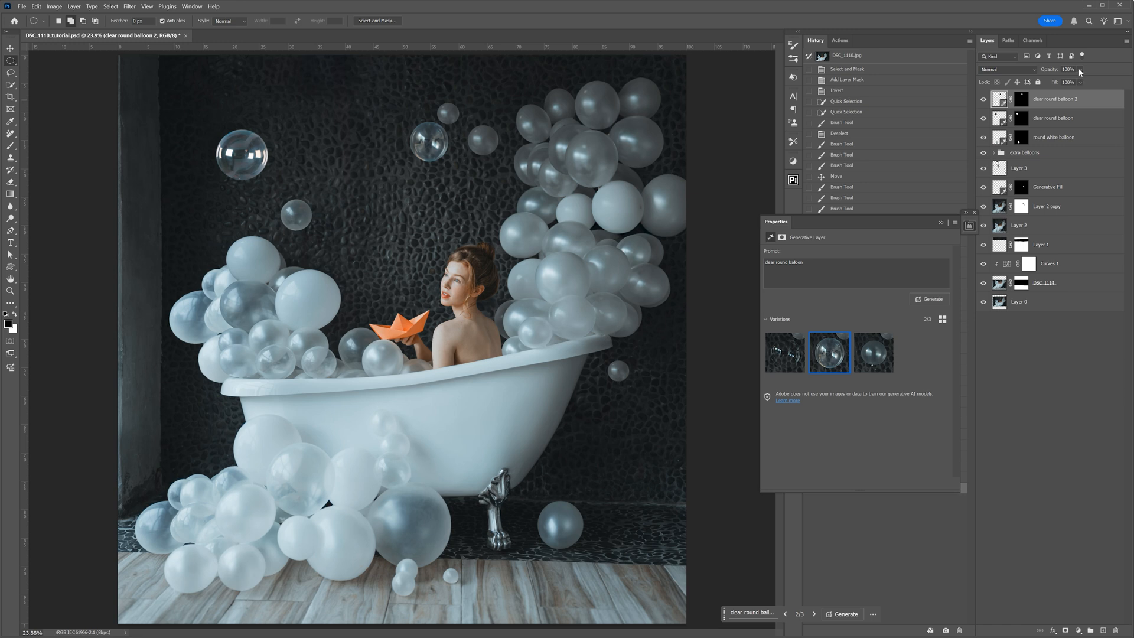
- Lower the opacity of the clear round balloon 2 layer to 66% and of the clear round balloon layer to 62%
drag(1084, 83, 1083, 82)
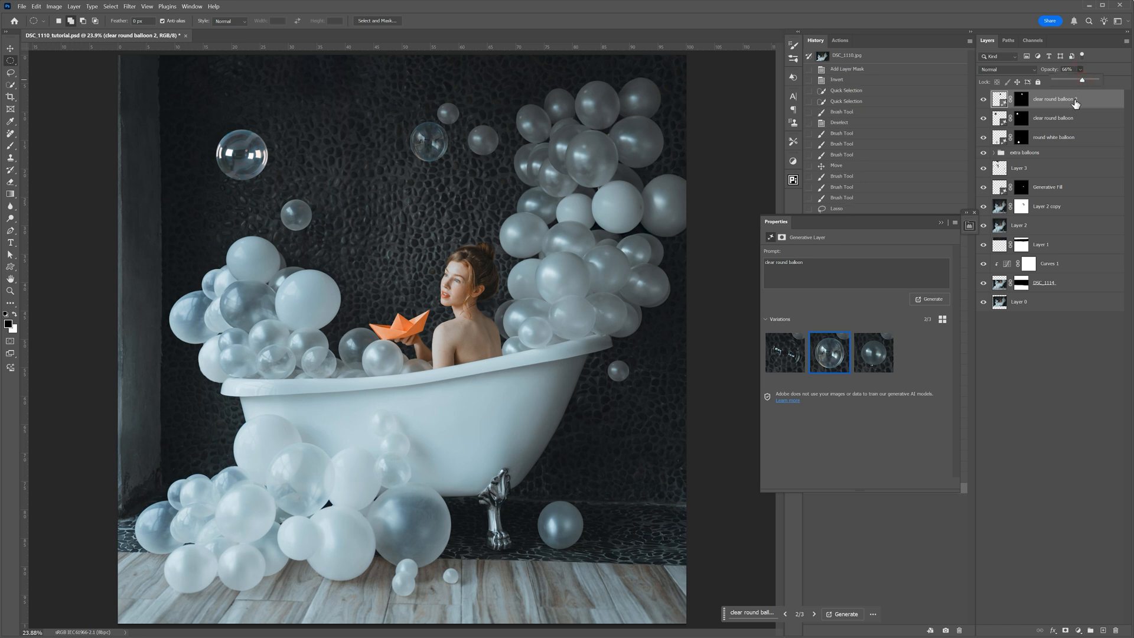
click(1003, 117)
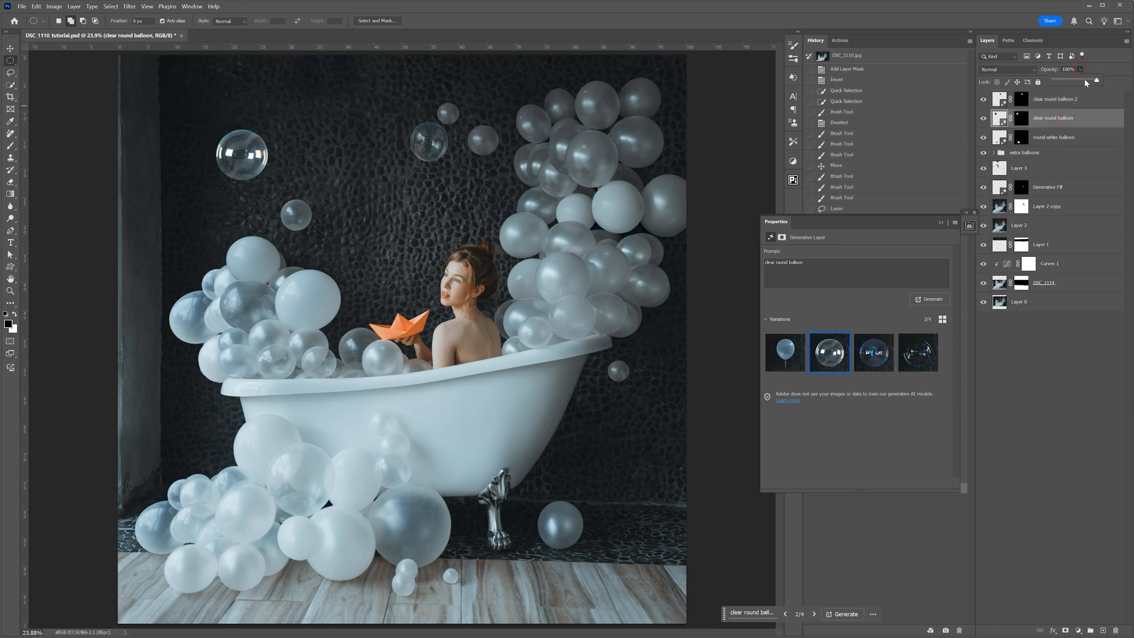
drag(1085, 83, 1080, 83)
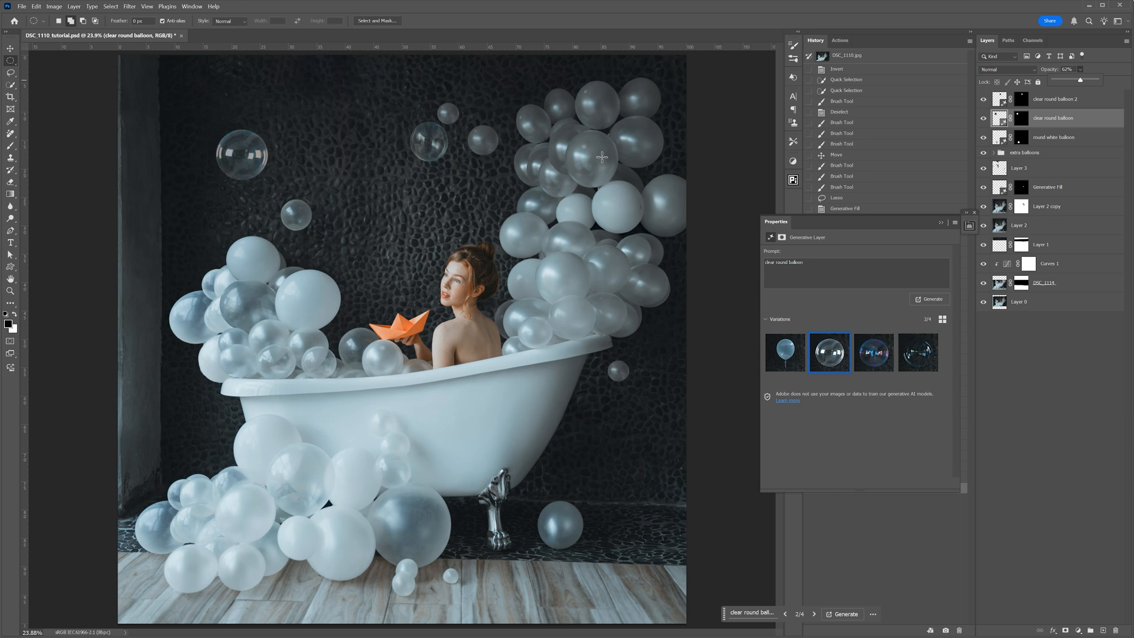
- Group the two clear round balloon layers and the round white balloon layer as "generated balloons"
click(1028, 114)
click(1042, 101)
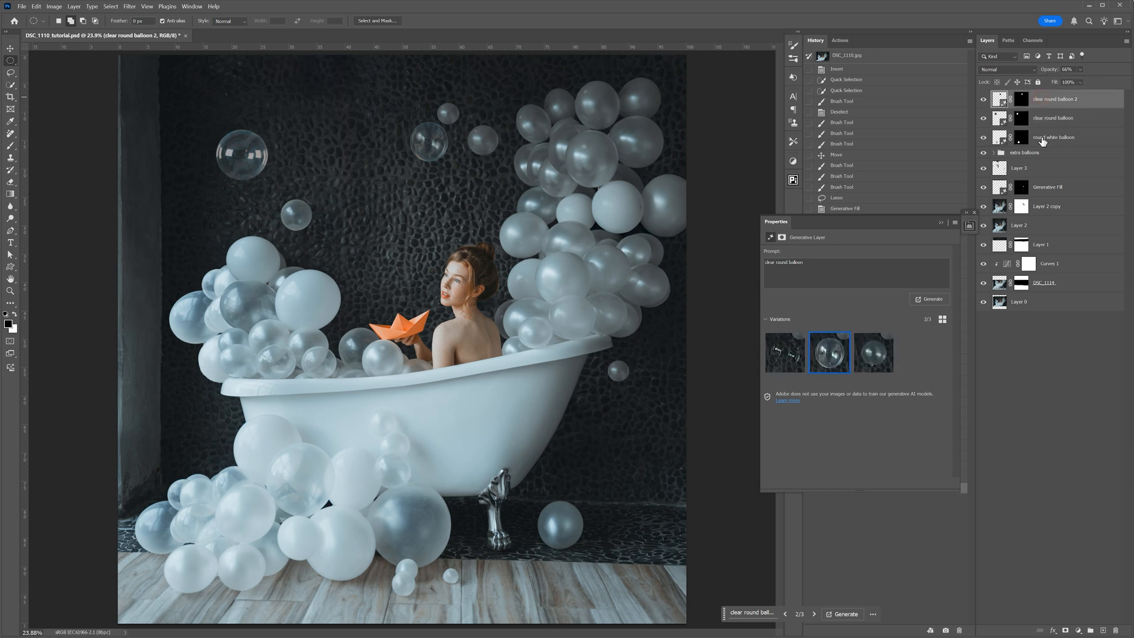
shift+click(1046, 138)
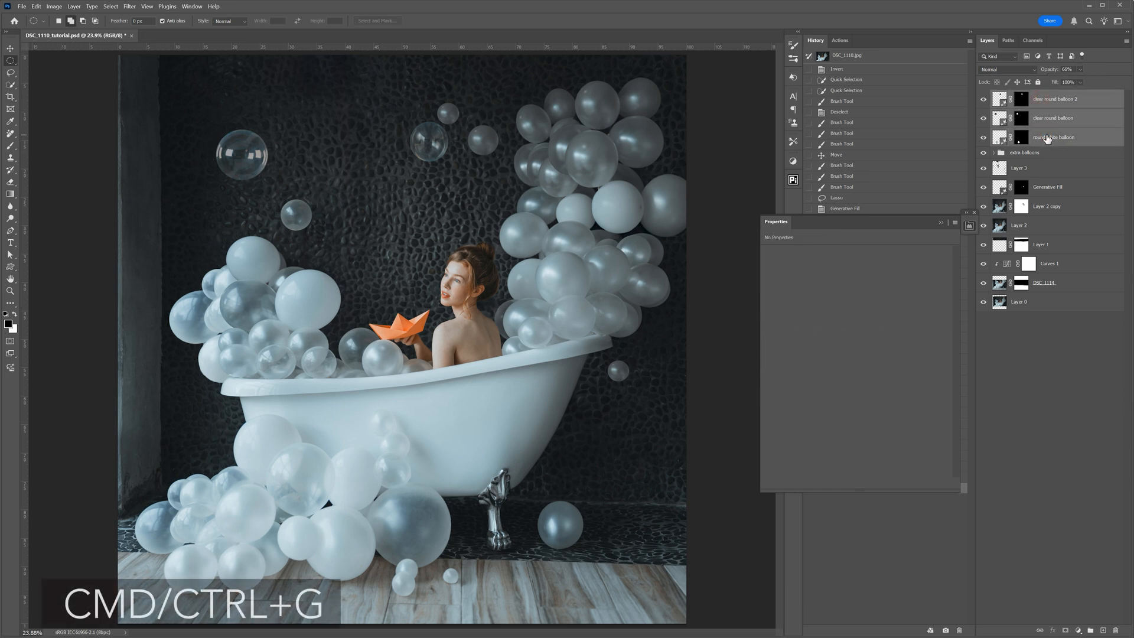
key(ctrl+g)
double_click(1021, 96)
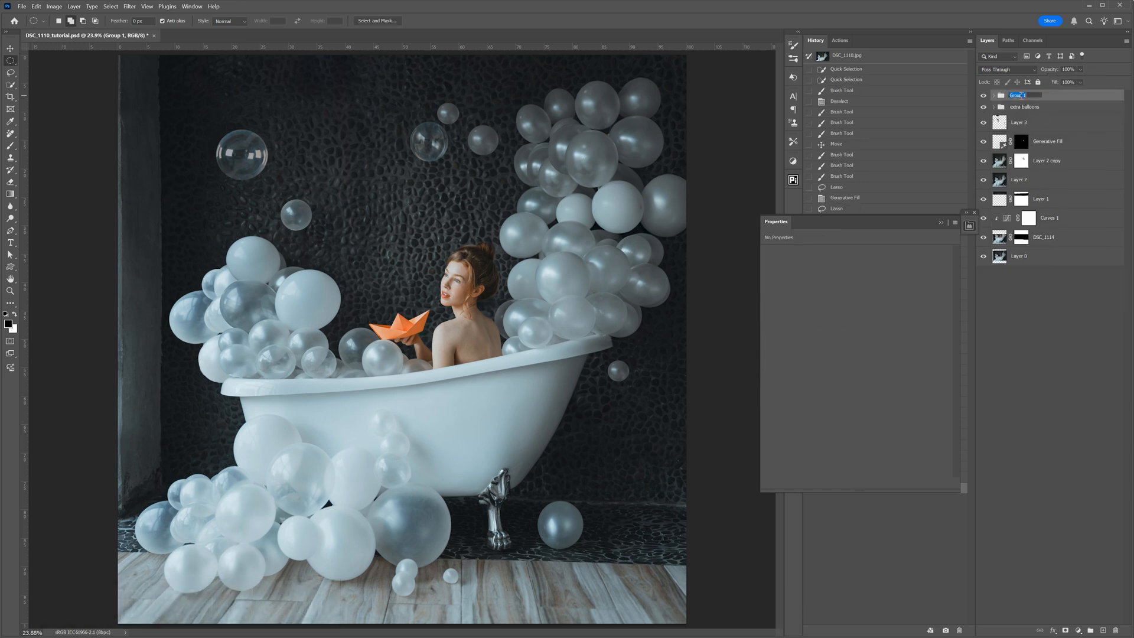
text(generated balloons)
key(Return)
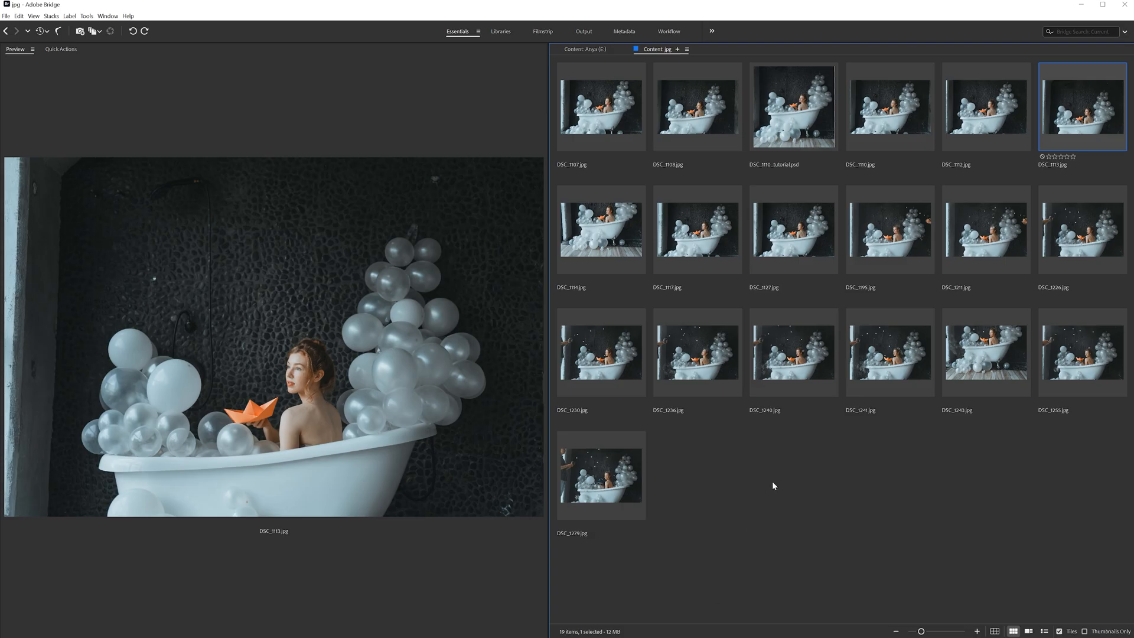
- Switch to Adobe Bridge, compare the shots containing small flying bubbles, and open DSC_1195.jpg in Photoshop
click(981, 232)
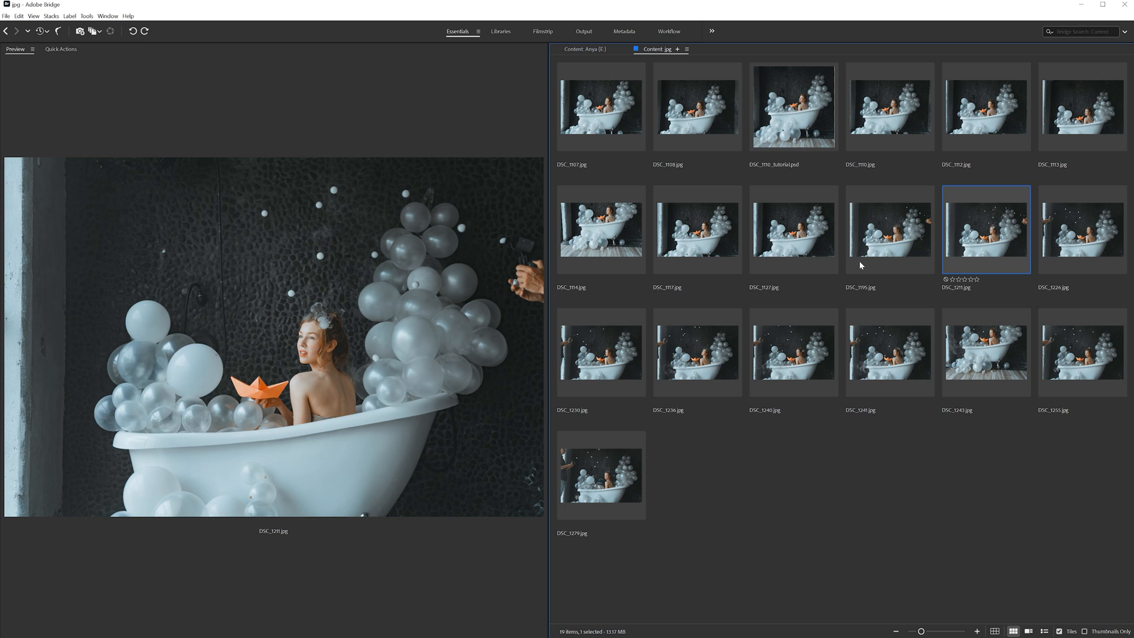
click(609, 364)
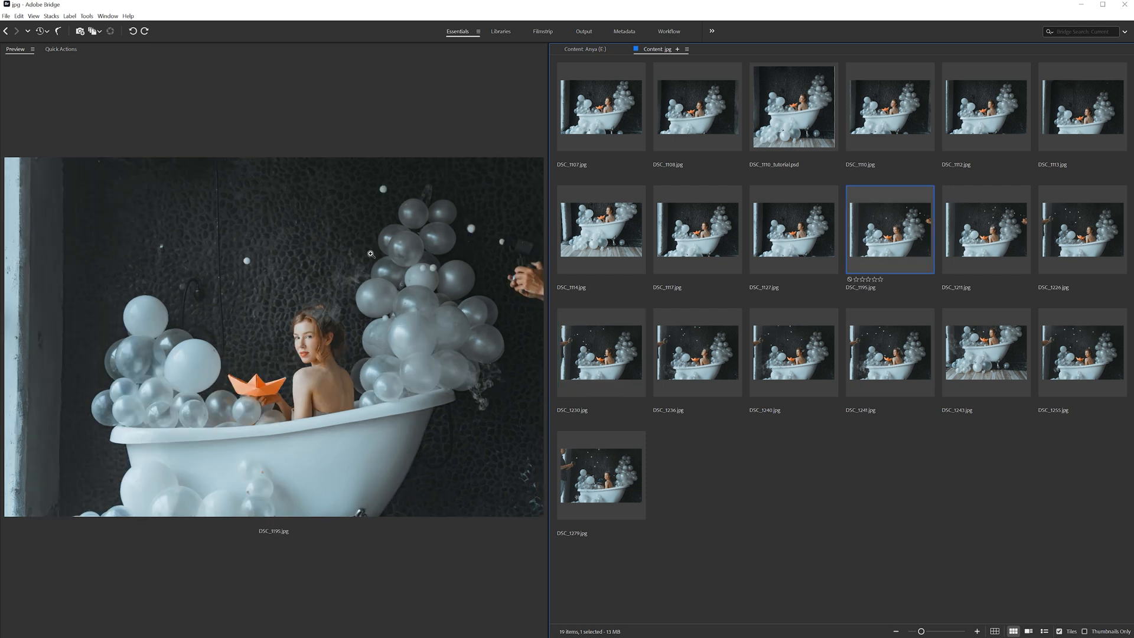
drag(886, 220, 376, 37)
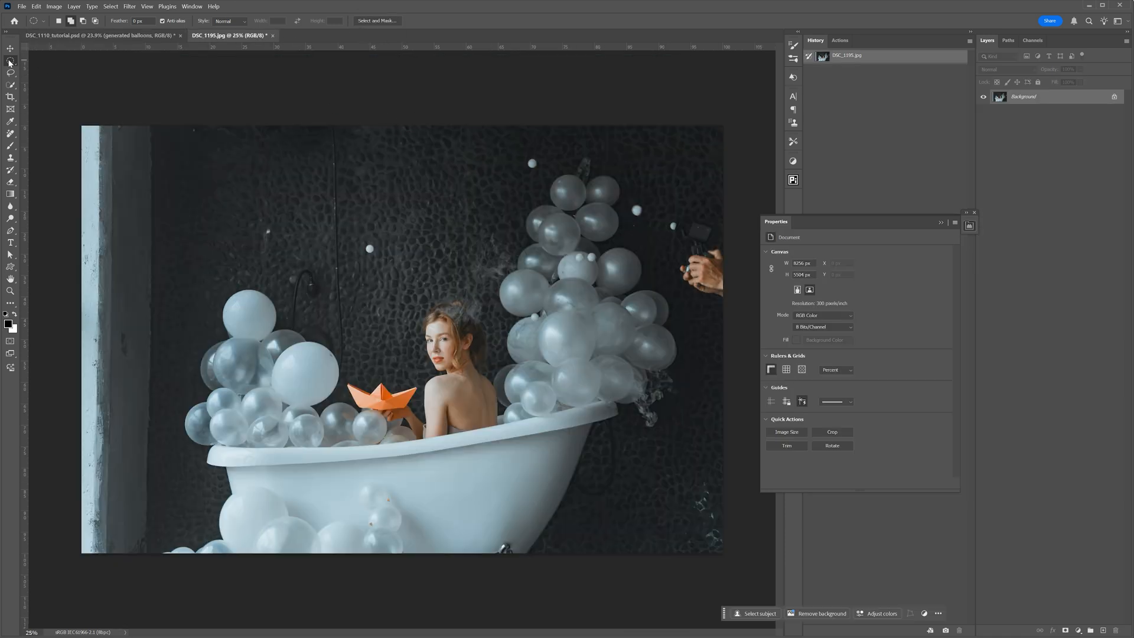
- Copy the balloon with small foam balls from DSC_1195.jpg into DSC_1110_tutorial.psd and place it over the matching balloon in the tall cluster
drag(558, 230, 589, 207)
key(v)
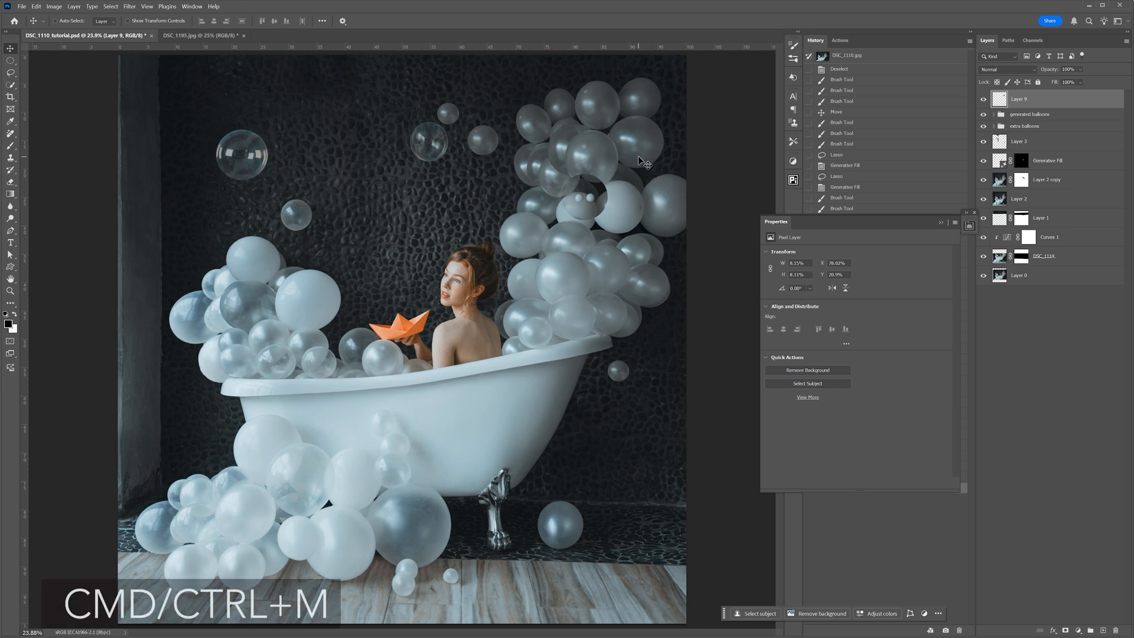
- Brighten the pasted balloon on Layer 9 with Curves, raising input 114 to output 128
key(ctrl+m)
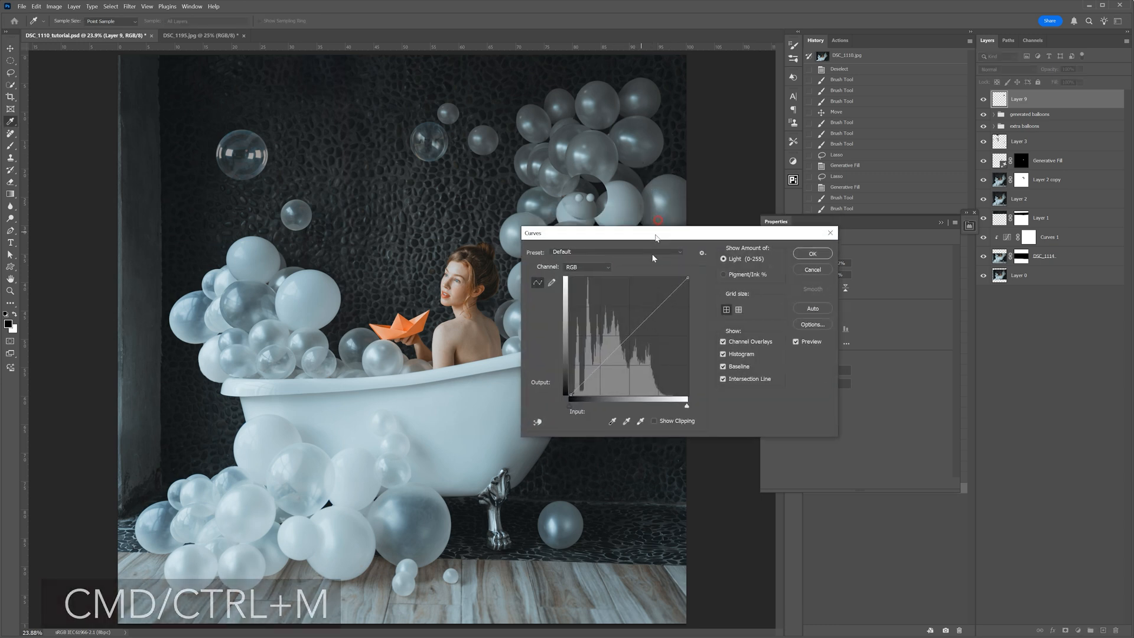
drag(656, 237, 653, 259)
drag(621, 363, 622, 357)
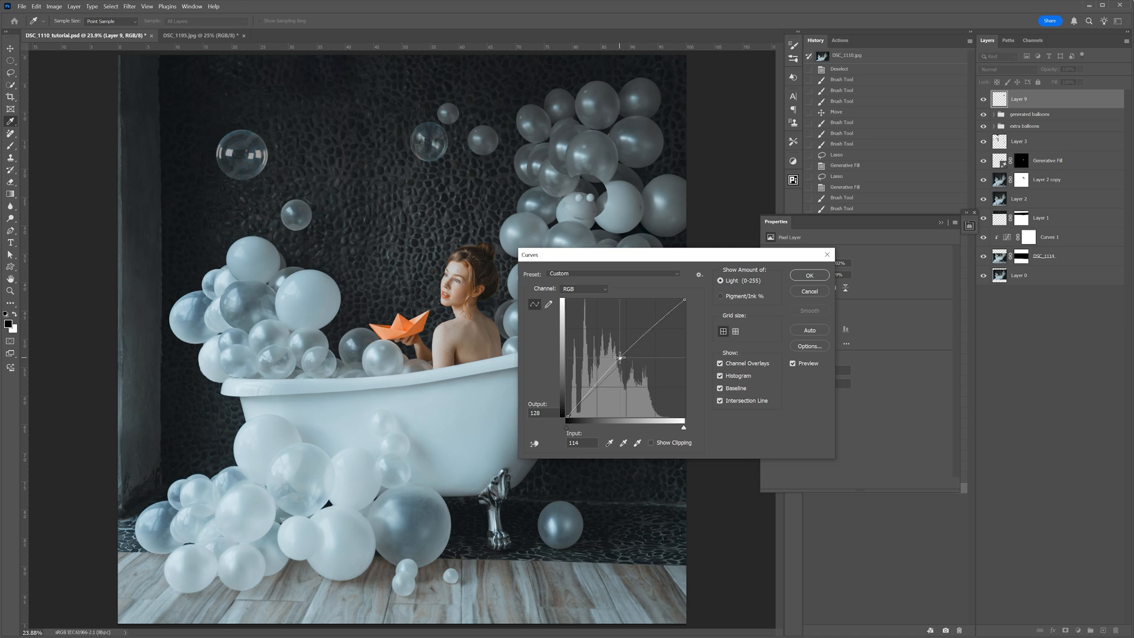
click(809, 275)
- Add a layer mask to Layer 9 and paint out the pasted balloon's surroundings with a round soft black brush at 50% hardness
scroll(654, 136, up, 3)
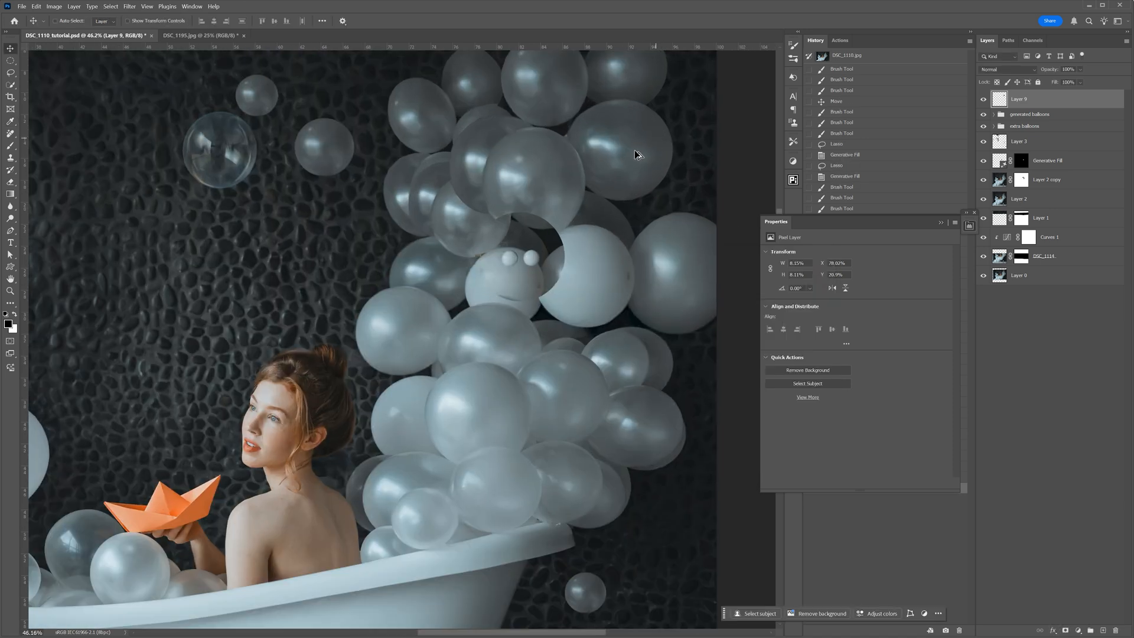
click(1066, 630)
click(11, 145)
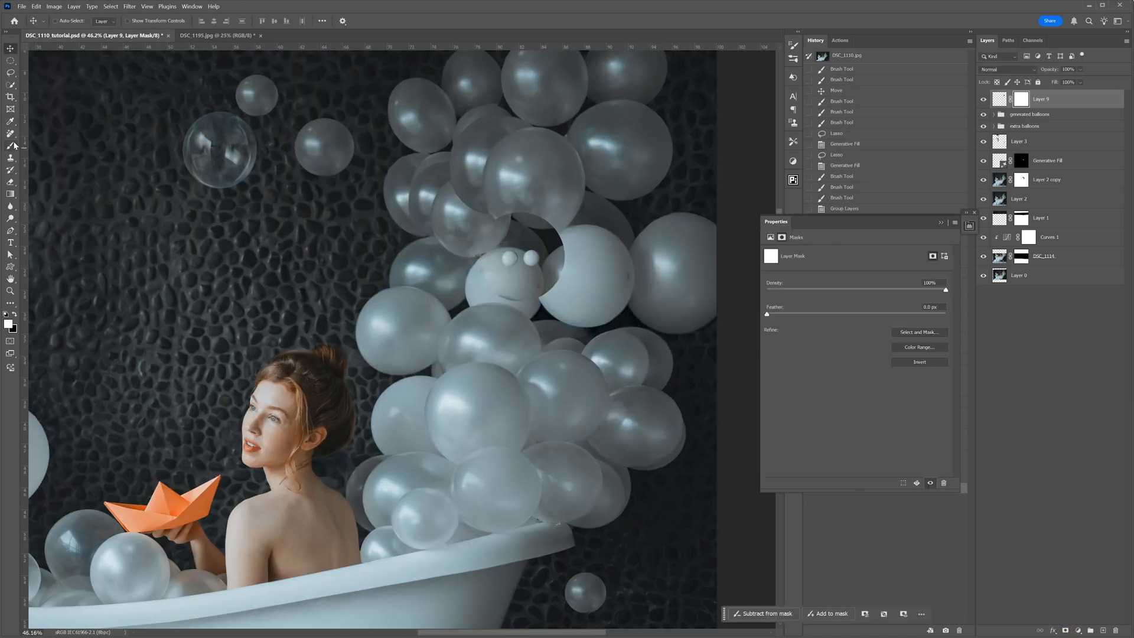
key(bracketright)
key(bracketright)
key(bracketright)
key(bracketright)
right_click(484, 281)
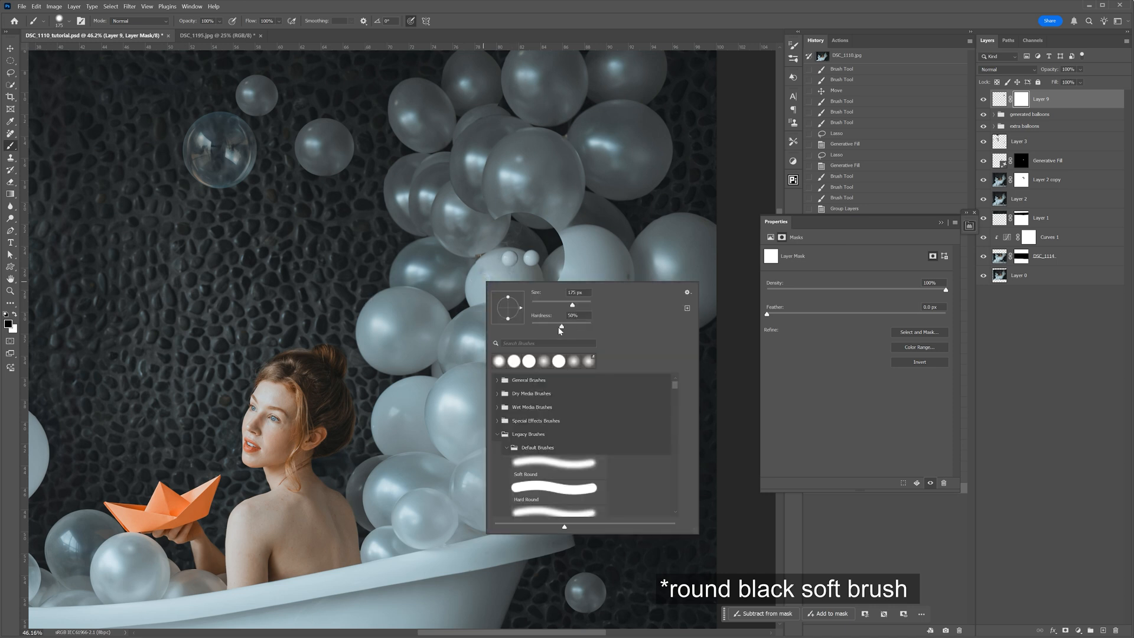
click(477, 251)
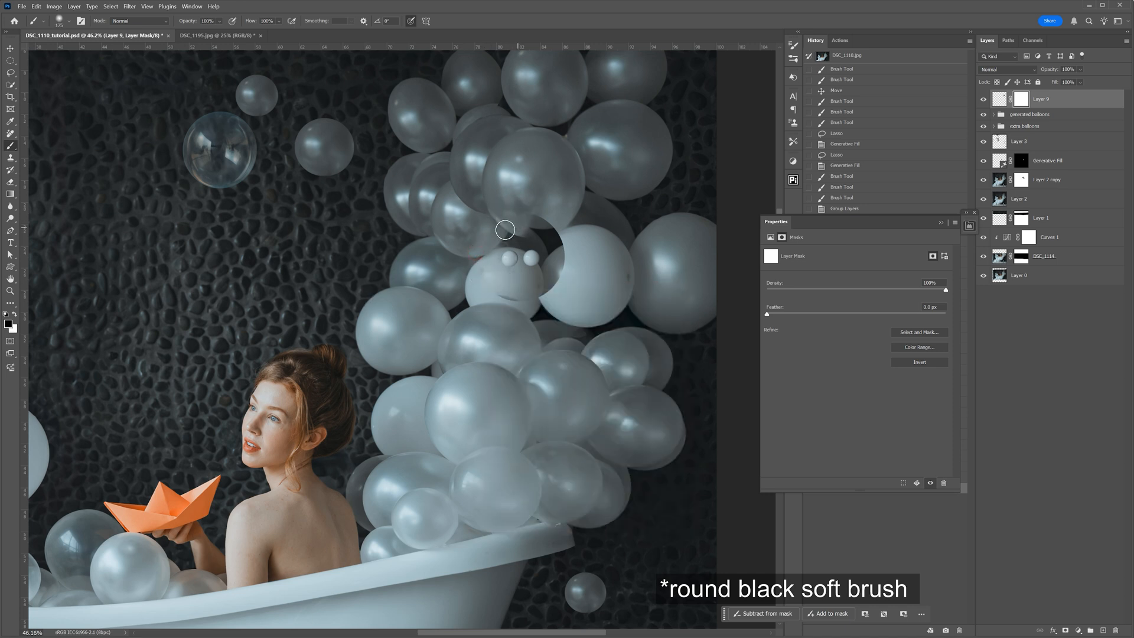
mouse_move(556, 233)
mouse_down()
mouse_move(573, 251)
mouse_move(557, 270)
mouse_up()
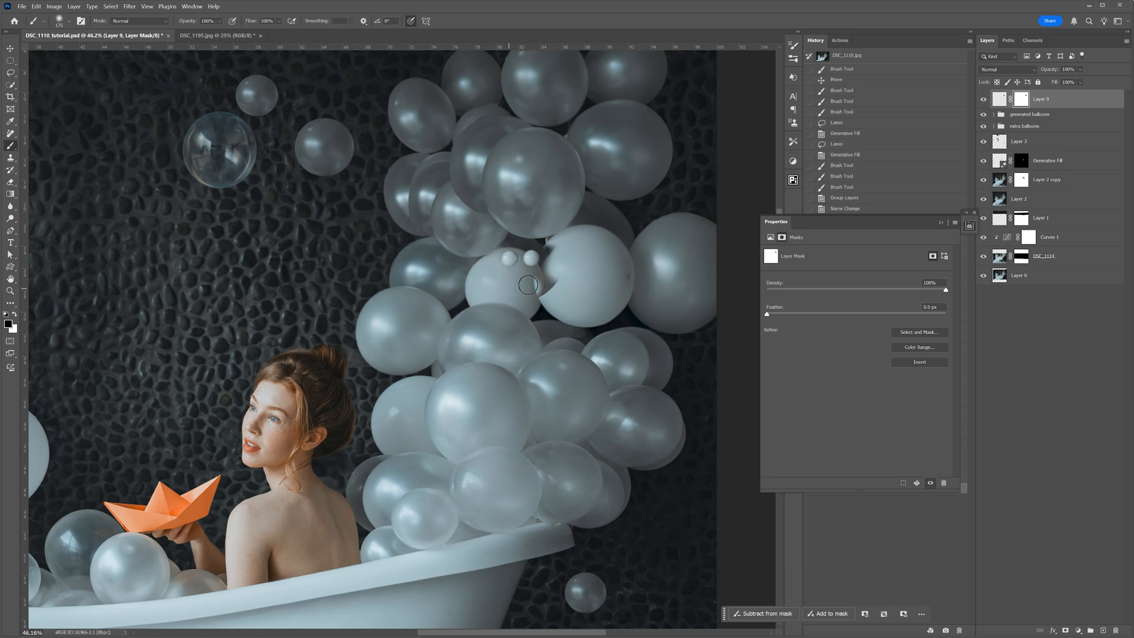
drag(551, 242, 557, 259)
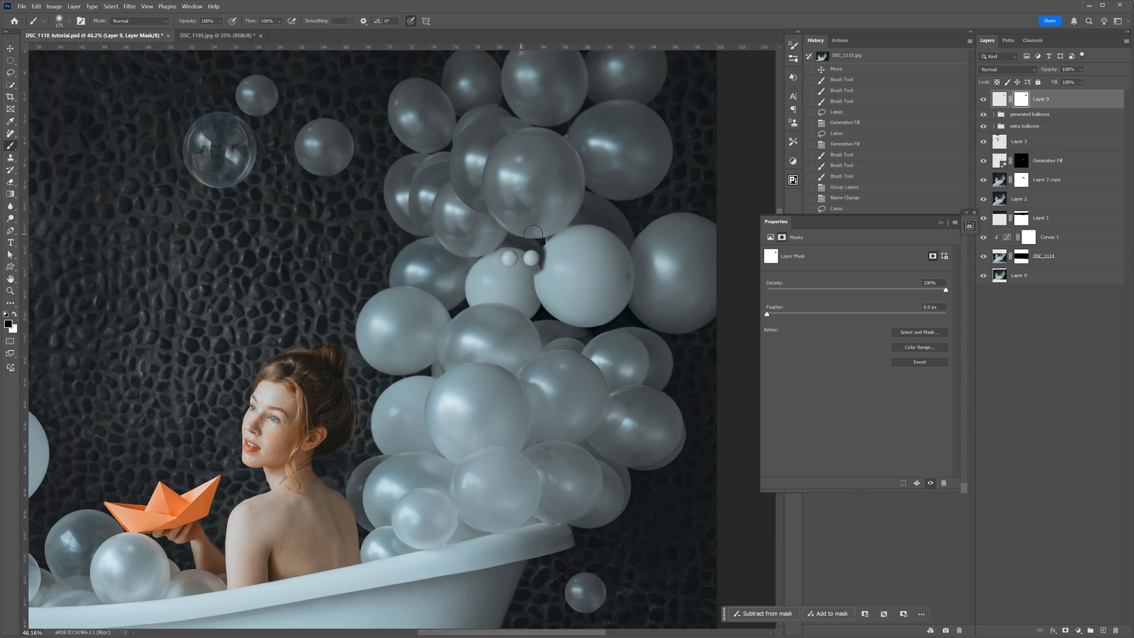
- Shift Layer 9 slightly toward its matching balloon and mask out the leftover edges around it in black
key(v)
drag(529, 258, 524, 265)
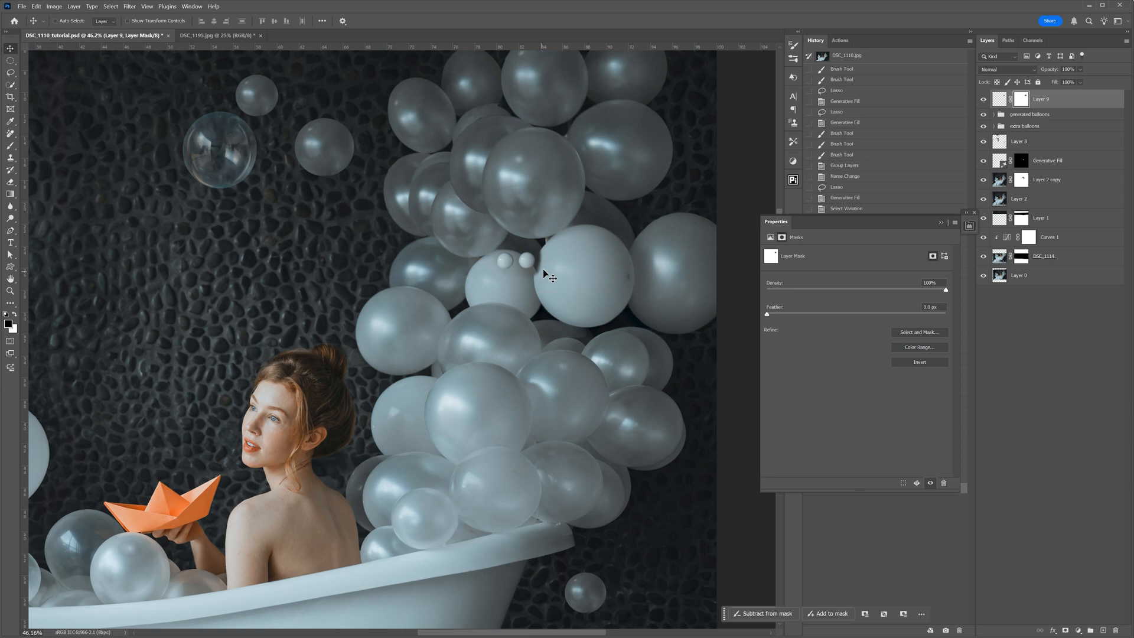
key(b)
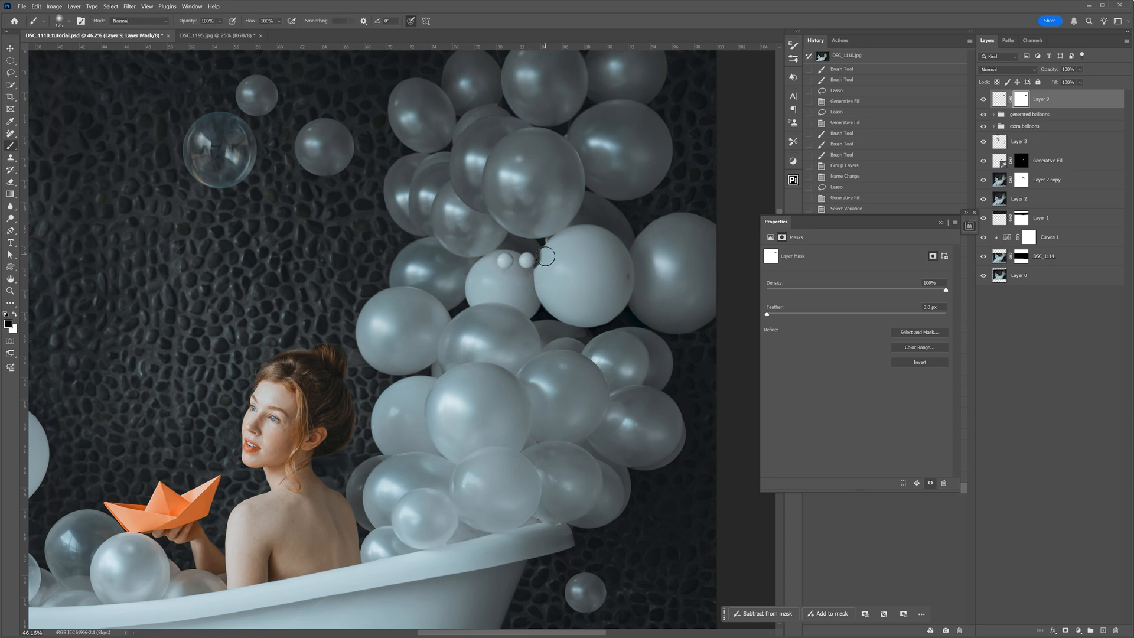
key(Delete)
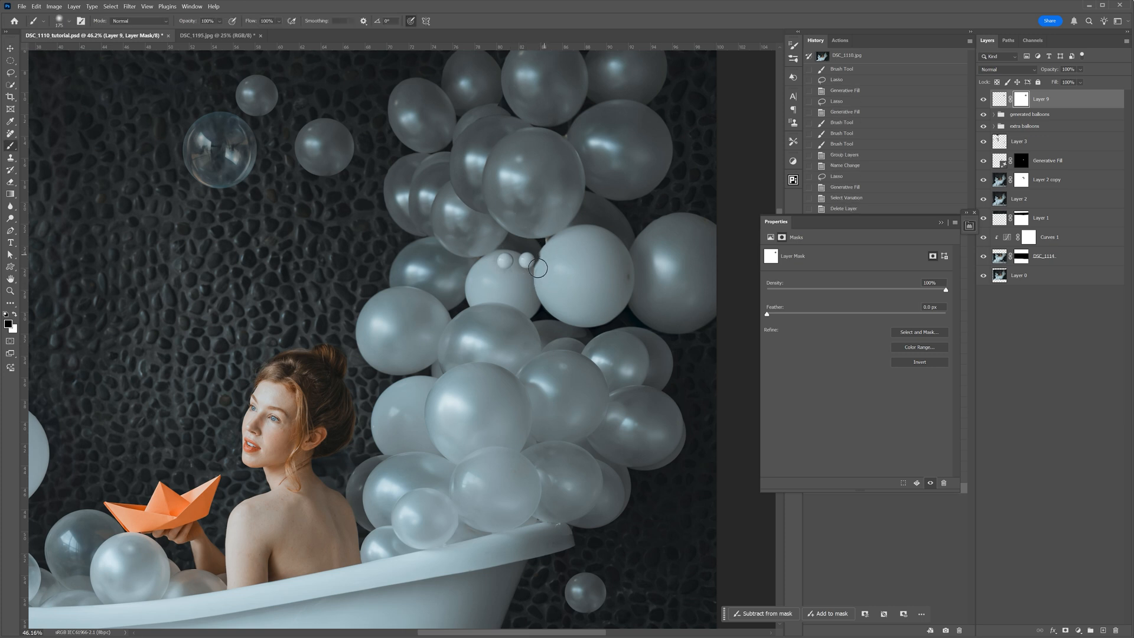
drag(494, 241, 486, 268)
key(ctrl+0)
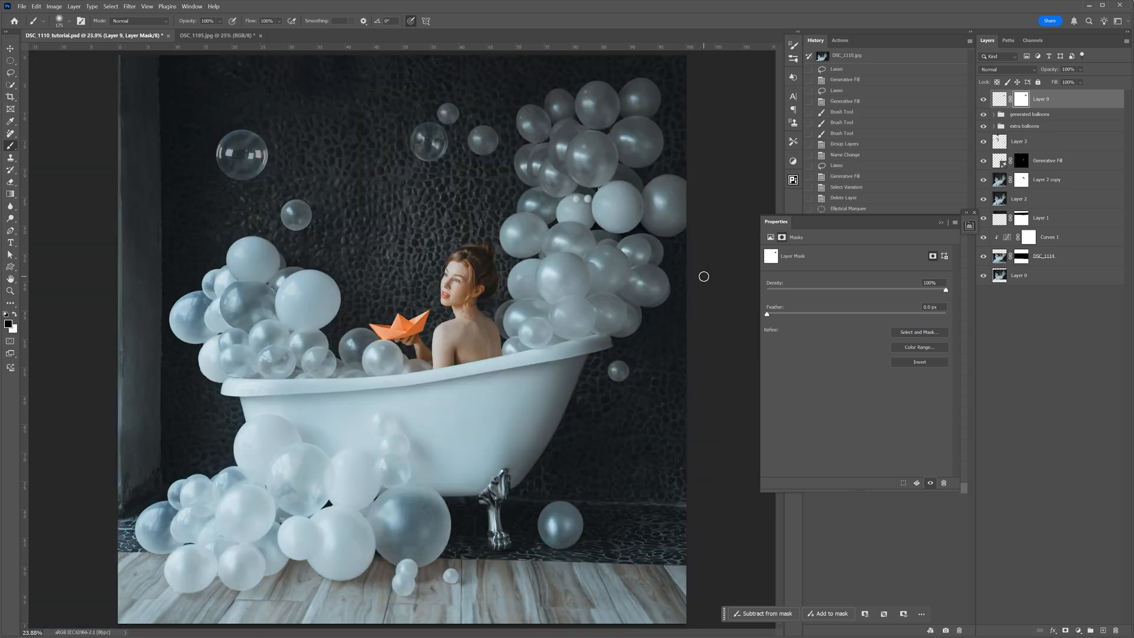
- Copy a round area containing the small bubble beside the cluster from DSC_1195.jpg and place it over the matching balloons in DSC_1110_tutorial.psd
click(218, 36)
click(11, 61)
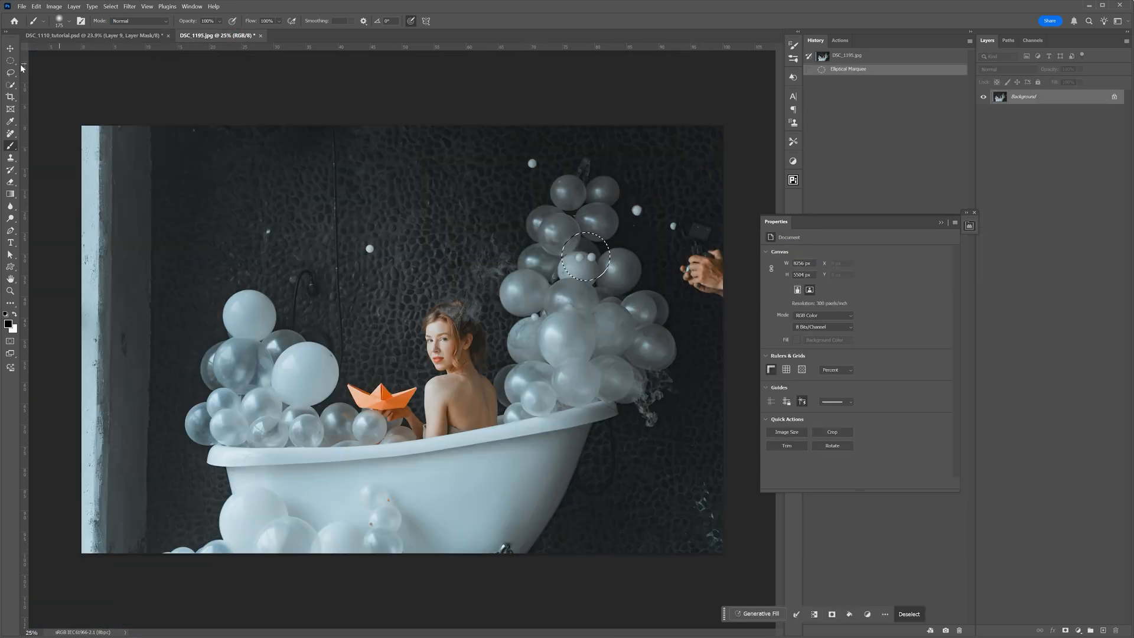
key(ctrl+d)
drag(509, 292, 534, 255)
key(v)
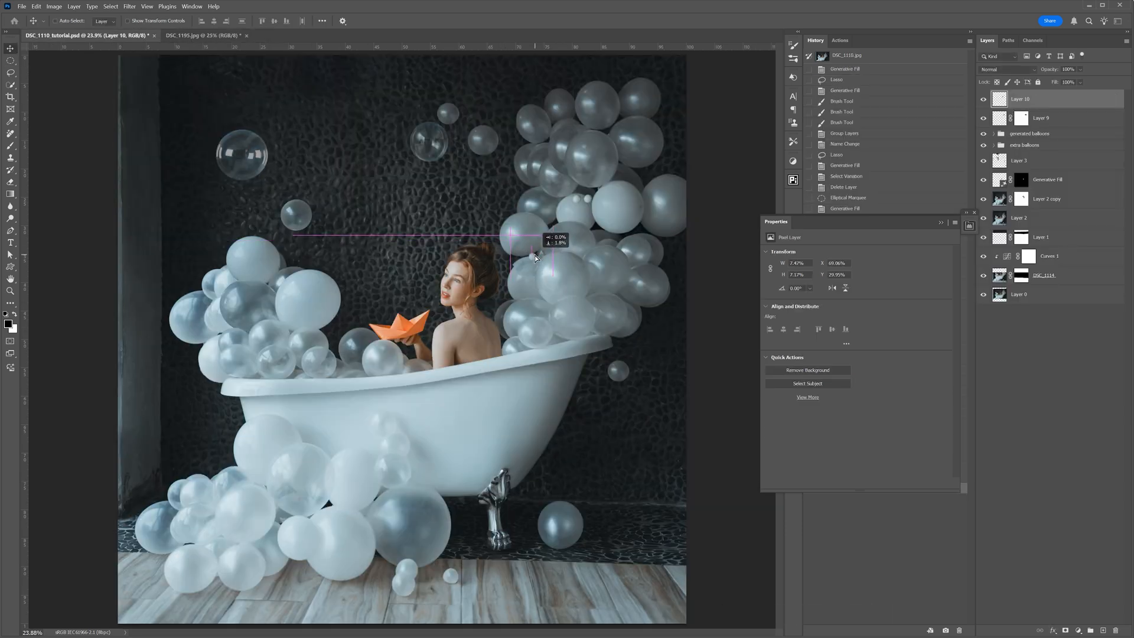
- Brighten the pasted patch on Layer 10 with Curves, raising input 129 to output 136
scroll(559, 212, up, 3)
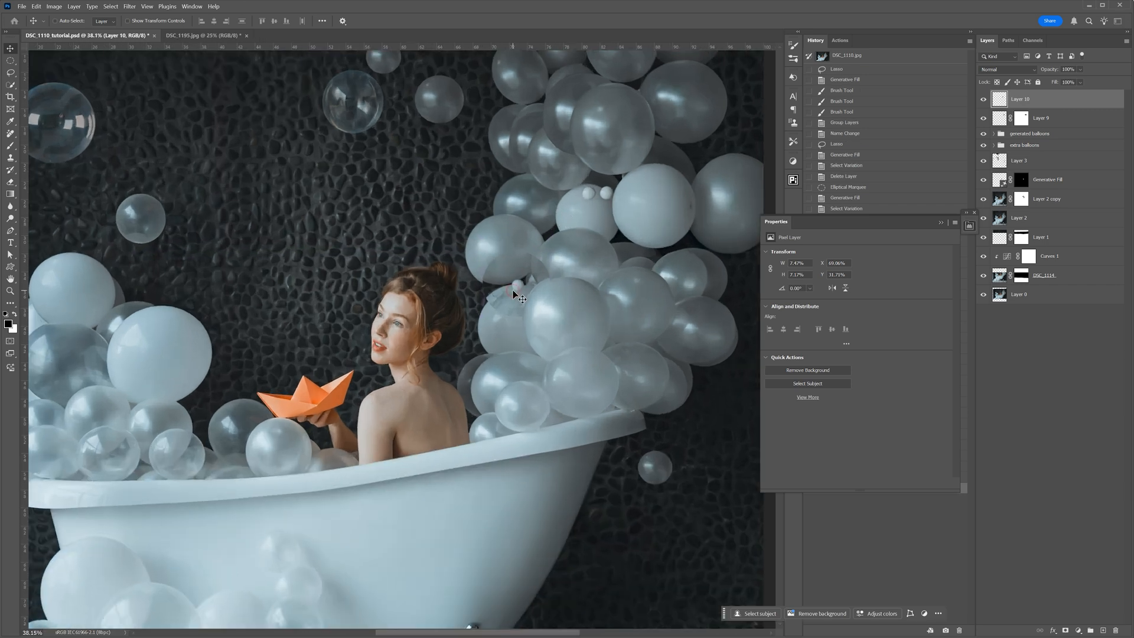
key(ctrl+m)
drag(662, 259, 760, 319)
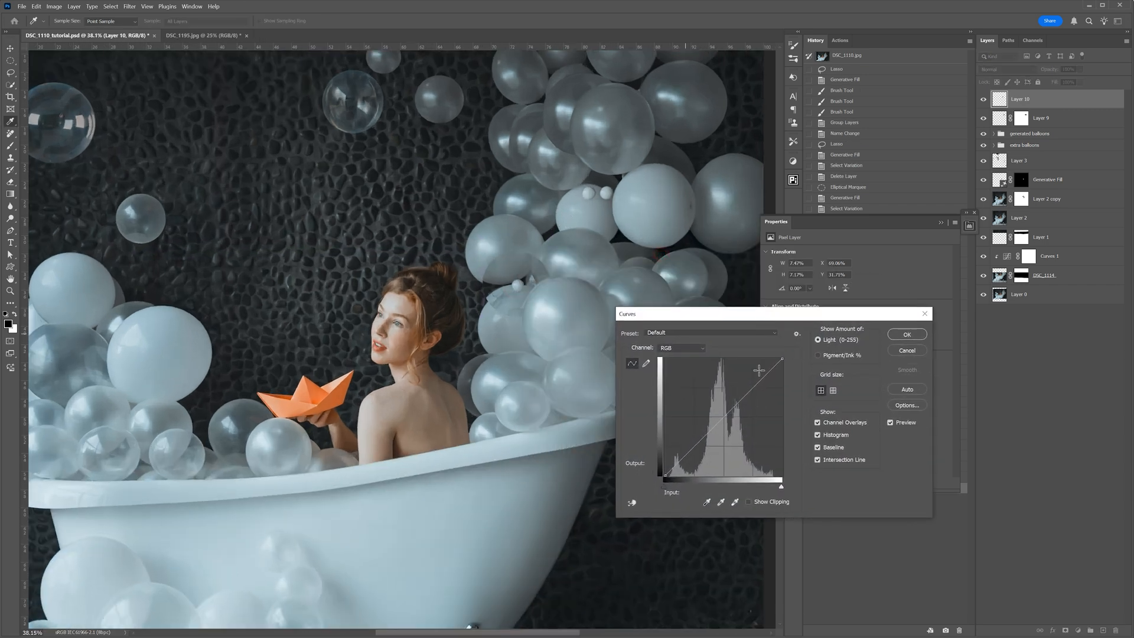
click(724, 413)
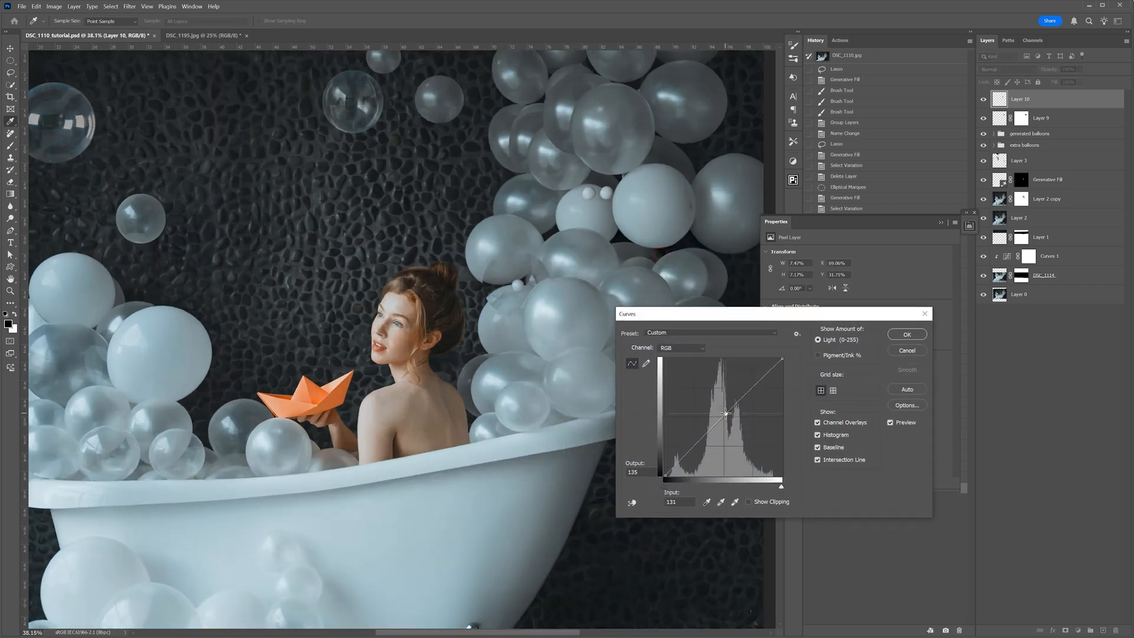
click(896, 335)
- Add a layer mask to Layer 10 and paint black around the small bubble to blend the patch's edges
click(1065, 630)
key(b)
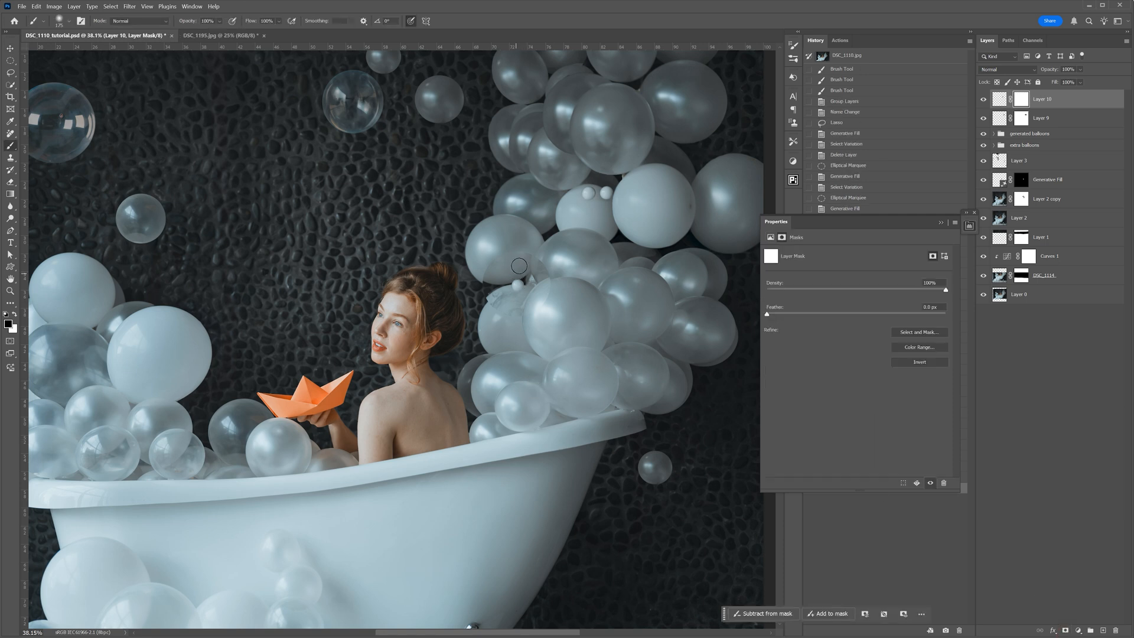
mouse_move(498, 312)
mouse_down()
mouse_move(500, 290)
mouse_move(521, 315)
mouse_move(541, 265)
mouse_move(520, 267)
mouse_up()
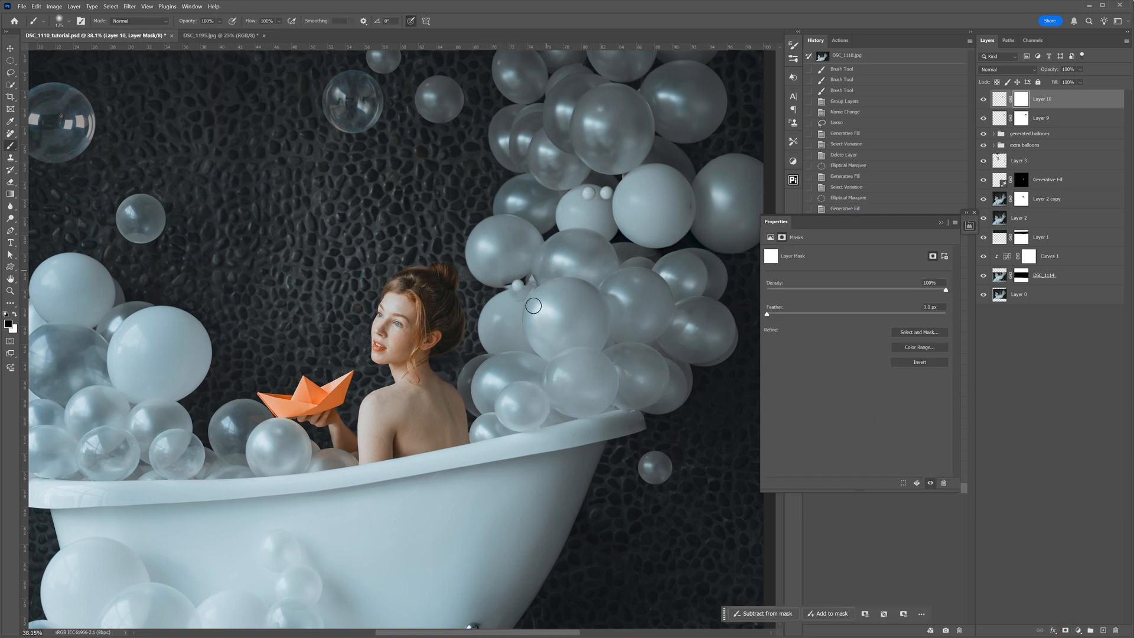
- Reposition Layer 10 between the balloons and paint away the remaining unwanted parts on its mask
key(v)
drag(519, 299, 517, 293)
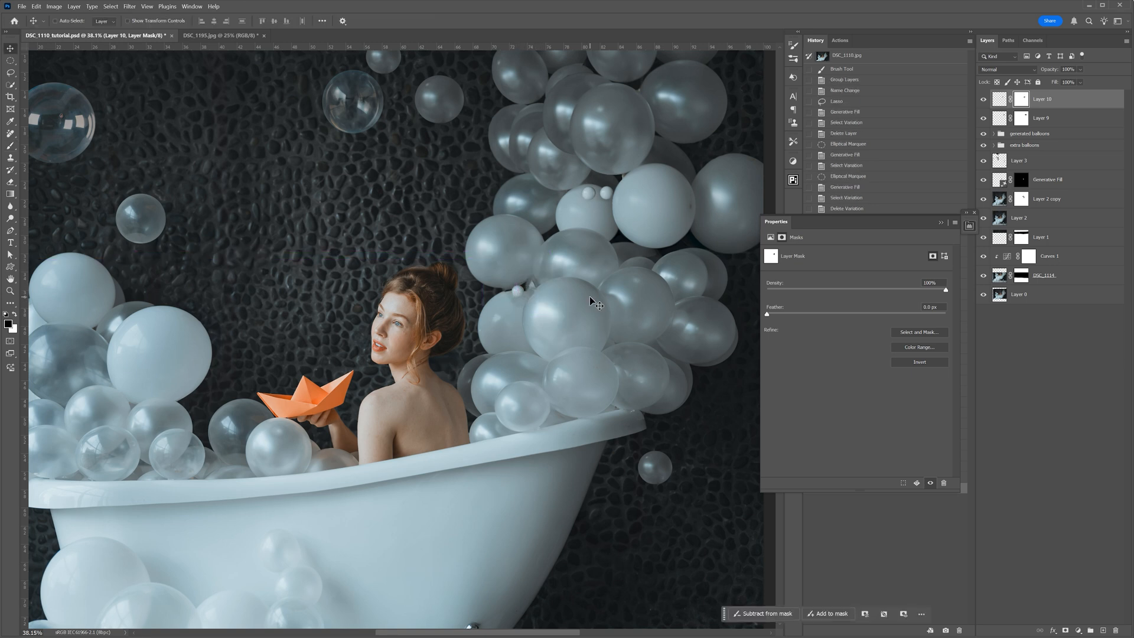
key(shift+Right)
key(b)
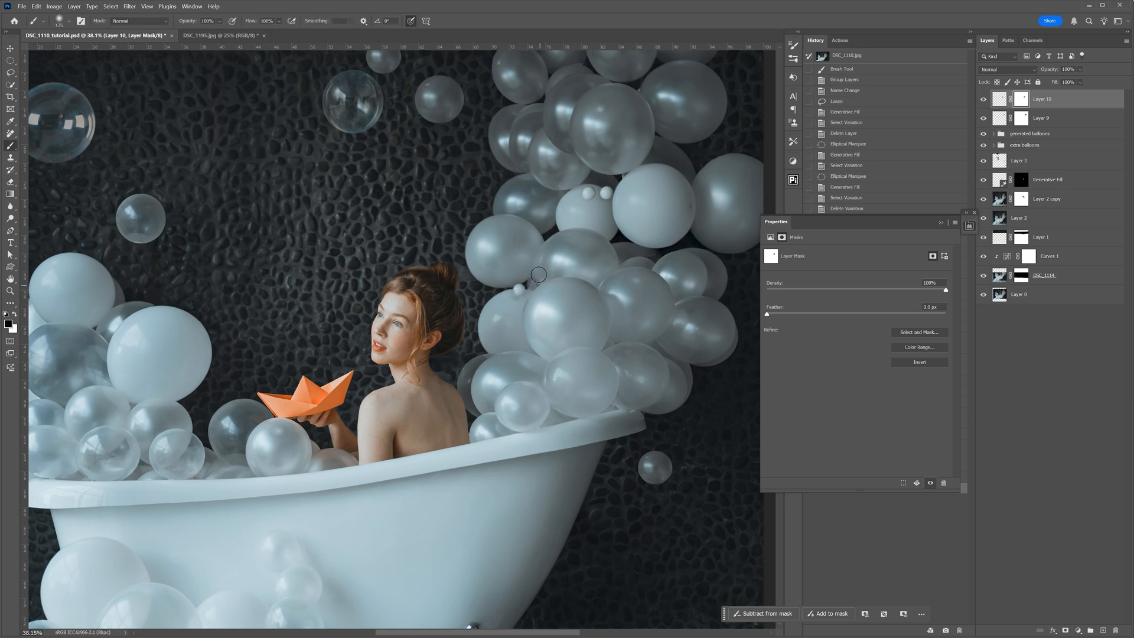
mouse_move(516, 307)
mouse_down()
mouse_move(546, 297)
mouse_move(530, 272)
mouse_move(506, 298)
mouse_up()
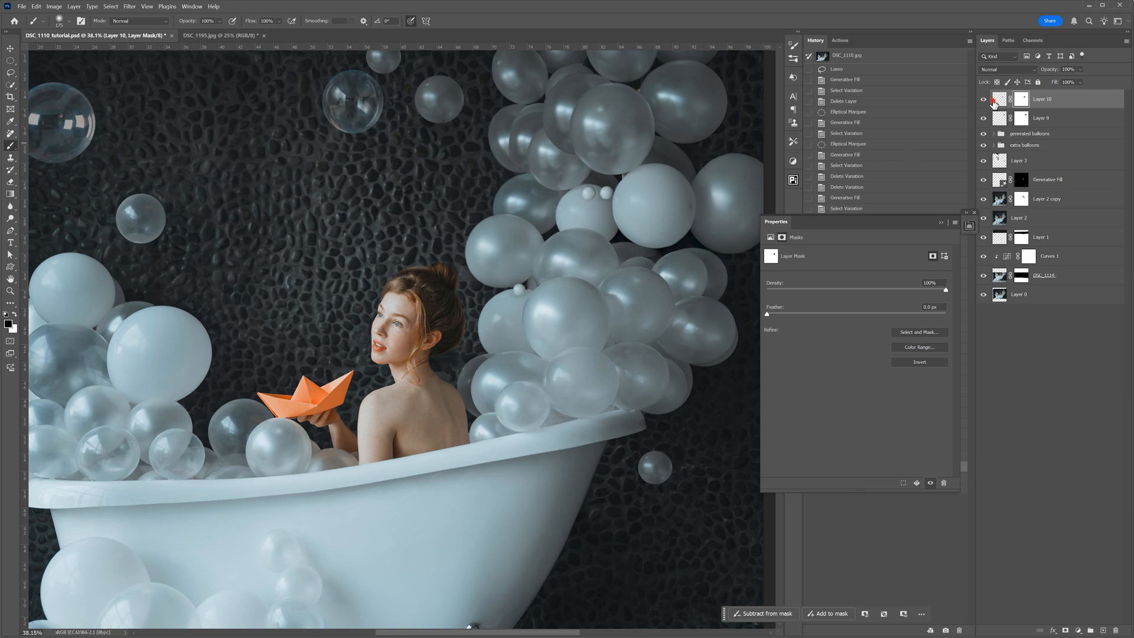
- Fine-tune the tones of Layer 10's image with another Curves adjustment
click(999, 99)
key(ctrl+m)
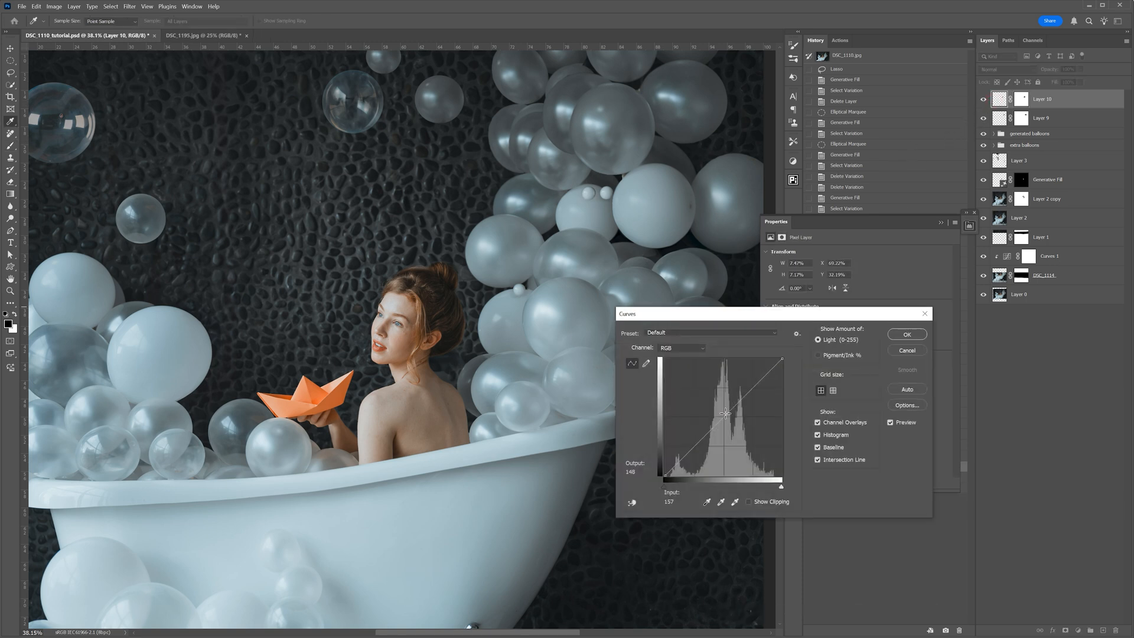
click(897, 337)
key(ctrl+0)
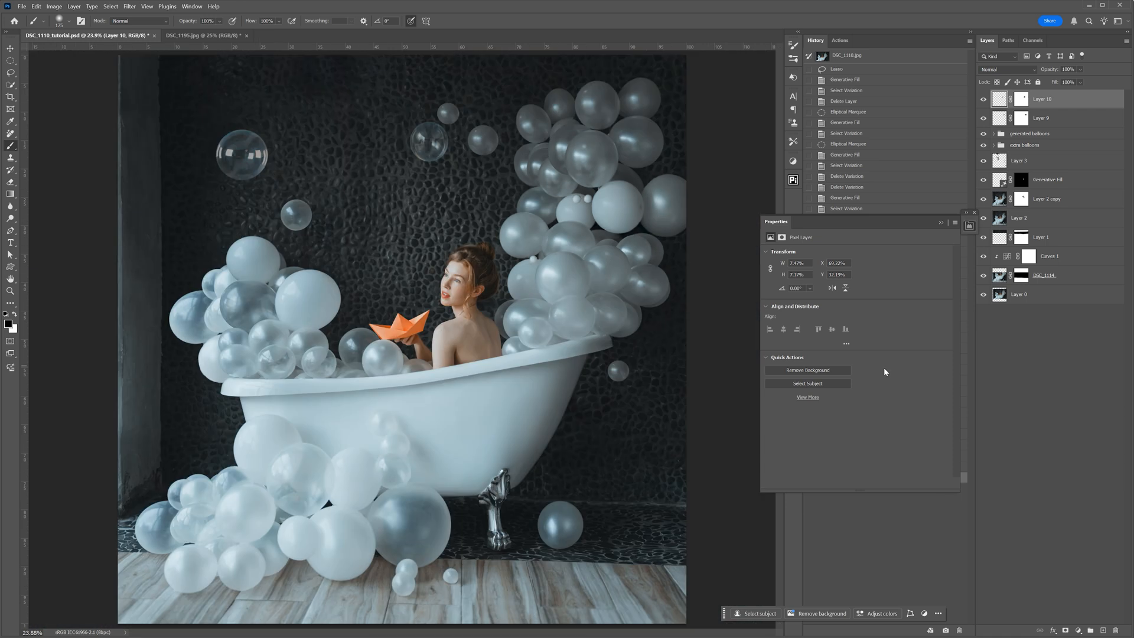
- Copy the small bubble flying before the dark wall in DSC_1195.jpg into DSC_1110_tutorial.psd, beside the large clear balloon
key(ctrl+Tab)
key(m)
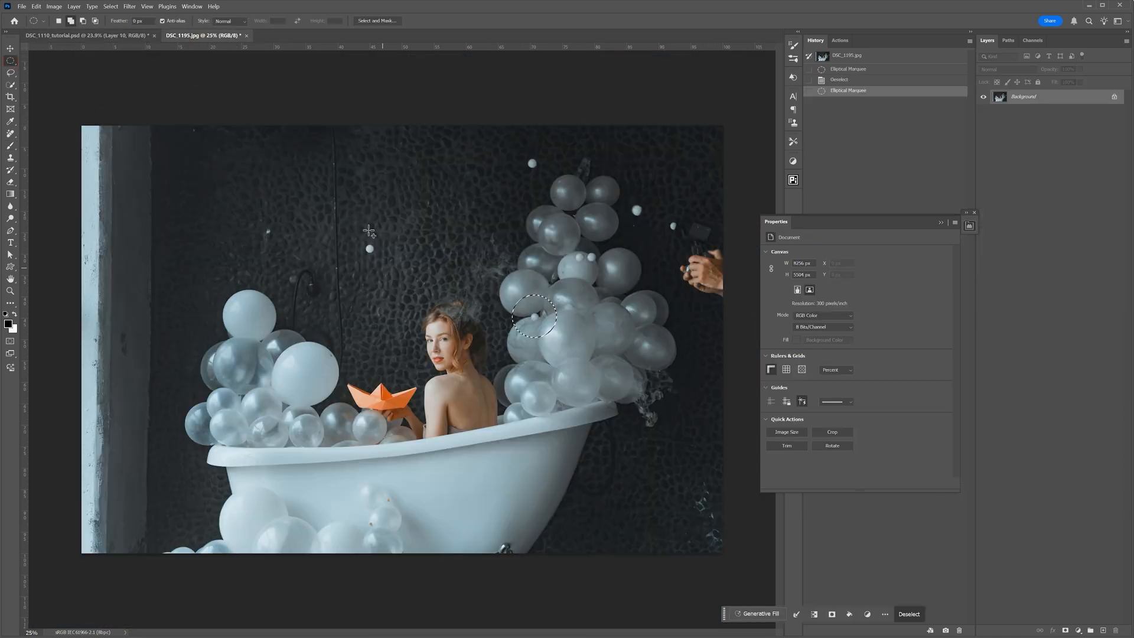
click(357, 234)
drag(356, 233, 298, 179)
key(c)
key(v)
scroll(284, 140, up, 10)
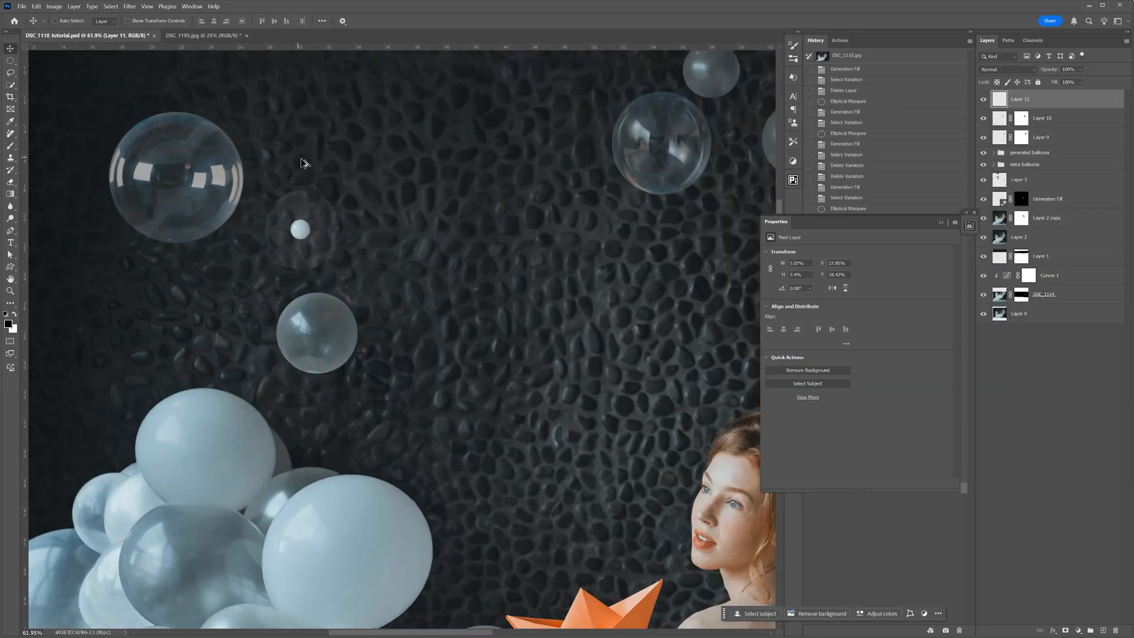
scroll(303, 162, up, 4)
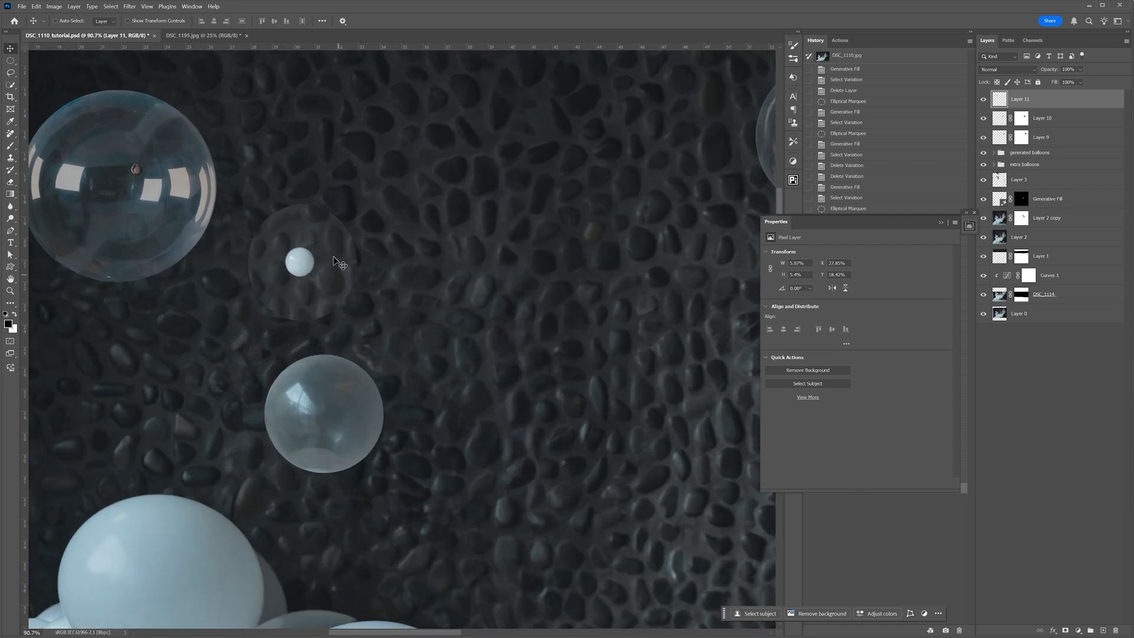
- Mask Layer 11 down to the small white bubble using an elliptical selection and move it beside the small clear balloon
click(11, 62)
drag(287, 249, 313, 276)
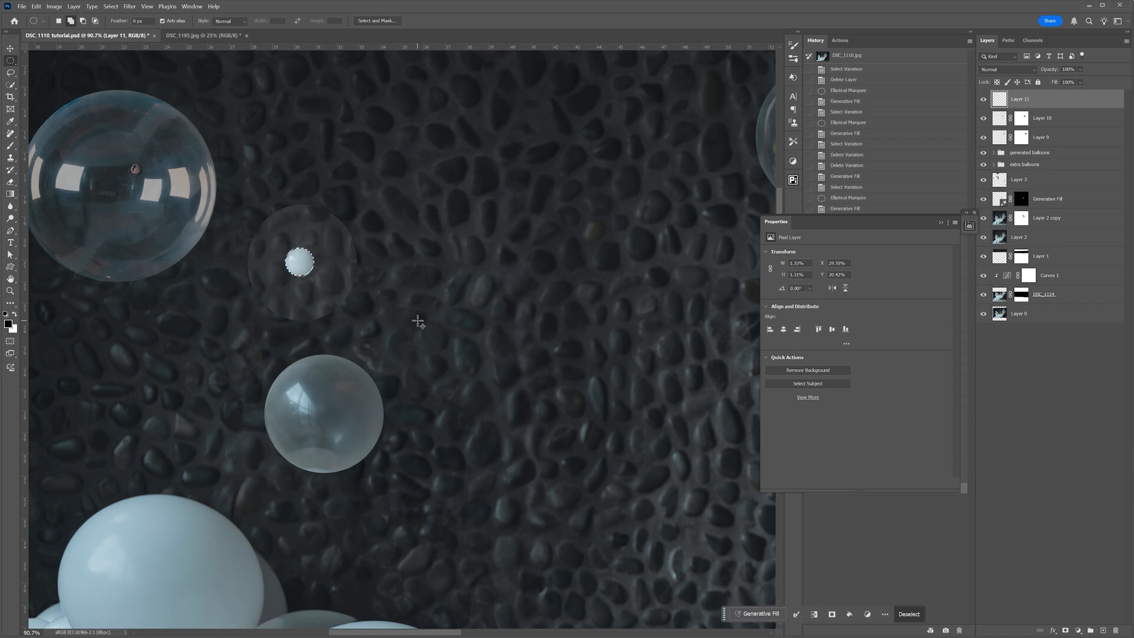
click(1065, 630)
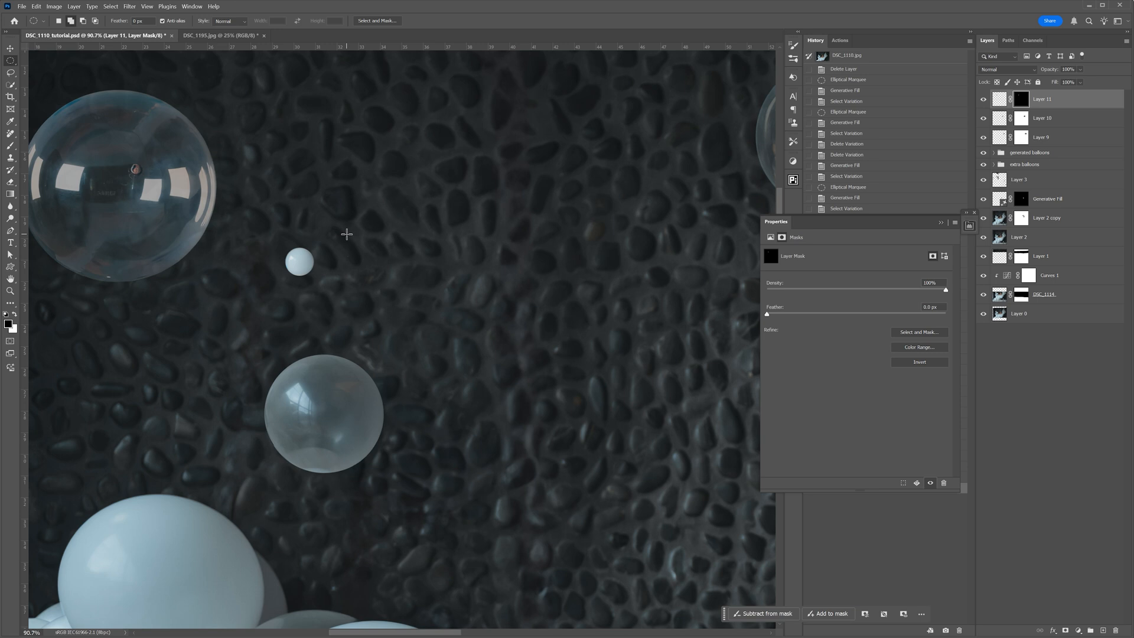
key(ctrl+0)
key(v)
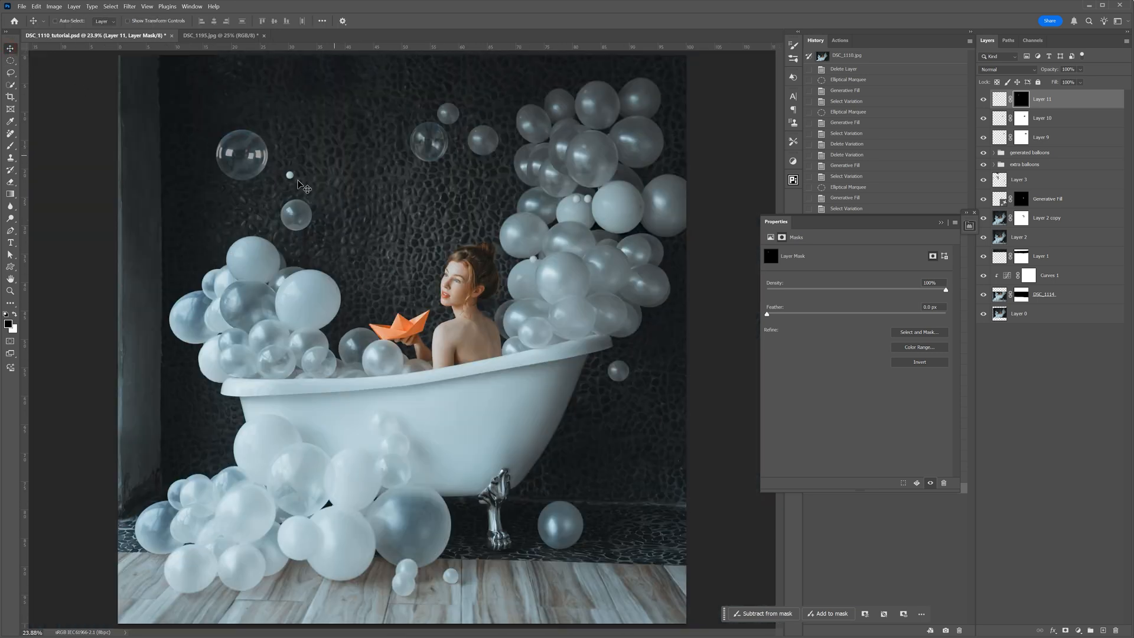
drag(304, 184, 264, 212)
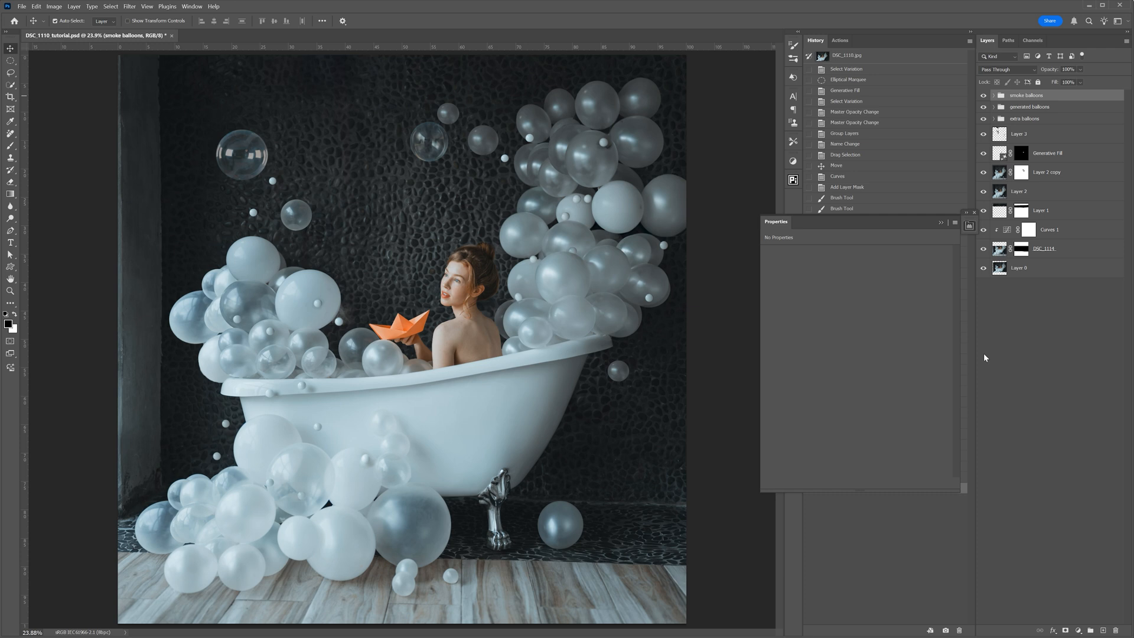
- Collapse the Properties panel and rename the "smoke balloons" group to "smoke bubbles"
click(941, 223)
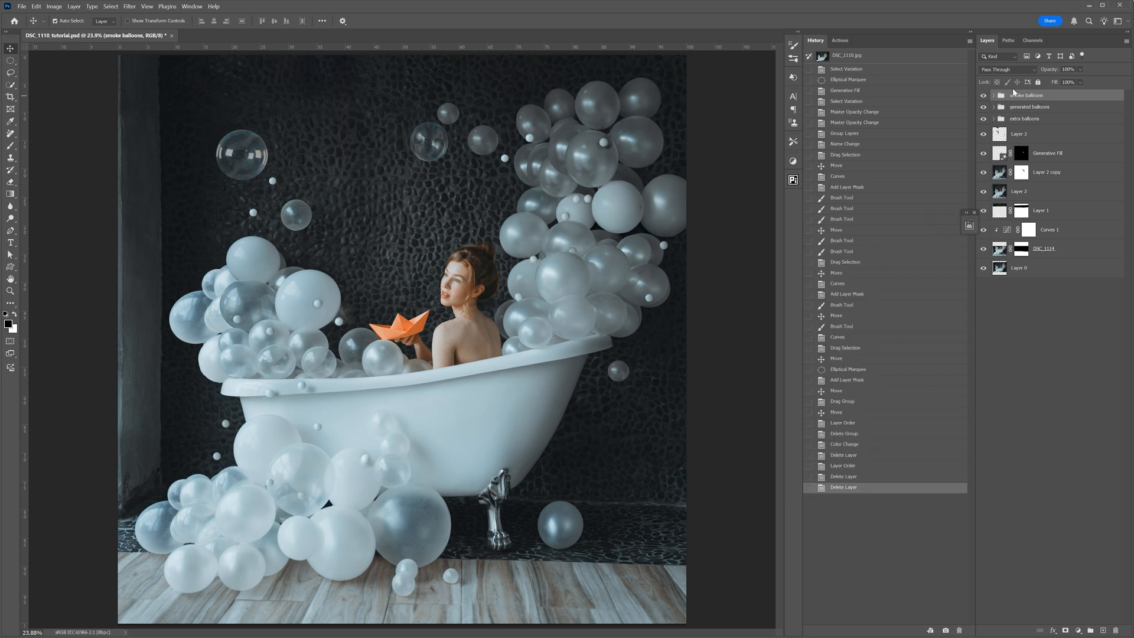
double_click(1052, 97)
text(bubbles)
key(Return)
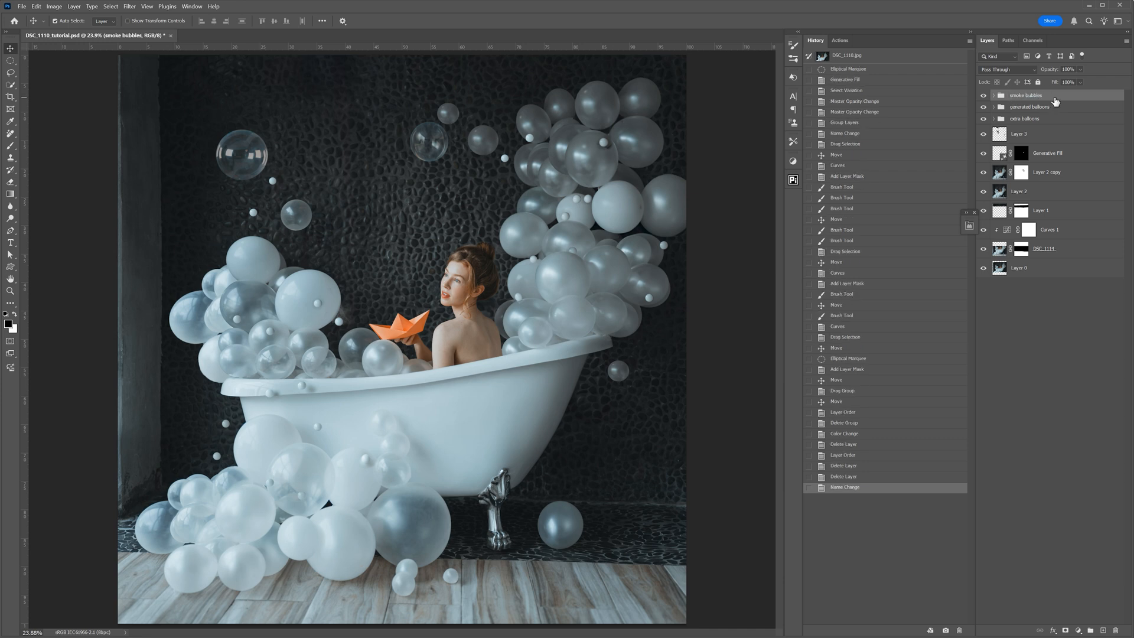
- Review the layers inside the "smoke bubbles" group and compare the image with the group hidden and shown
click(994, 95)
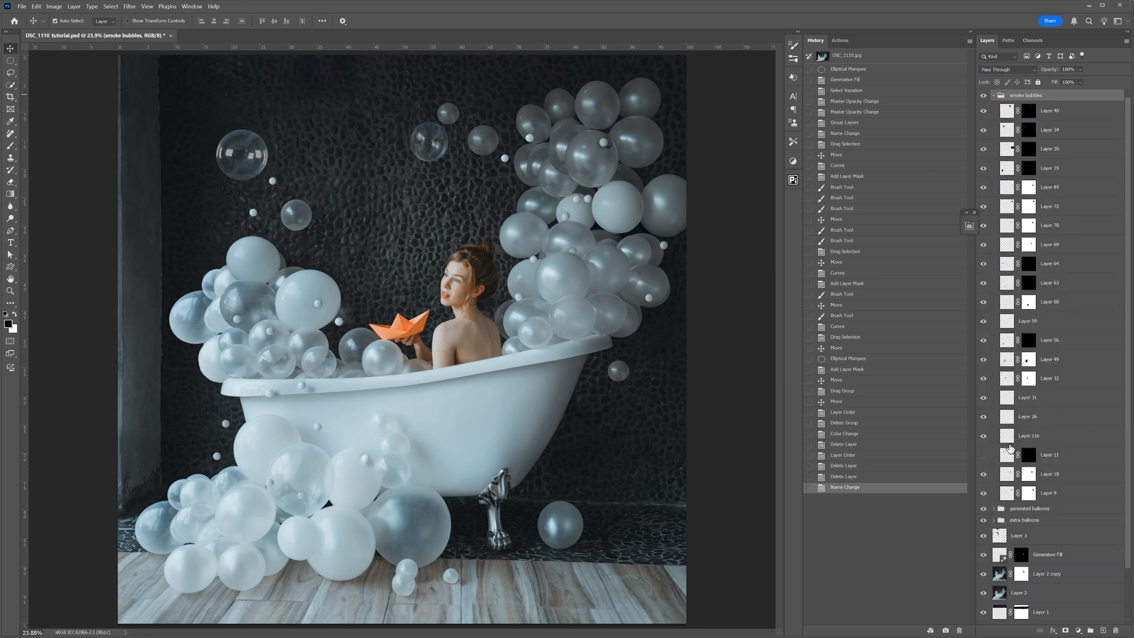
click(996, 130)
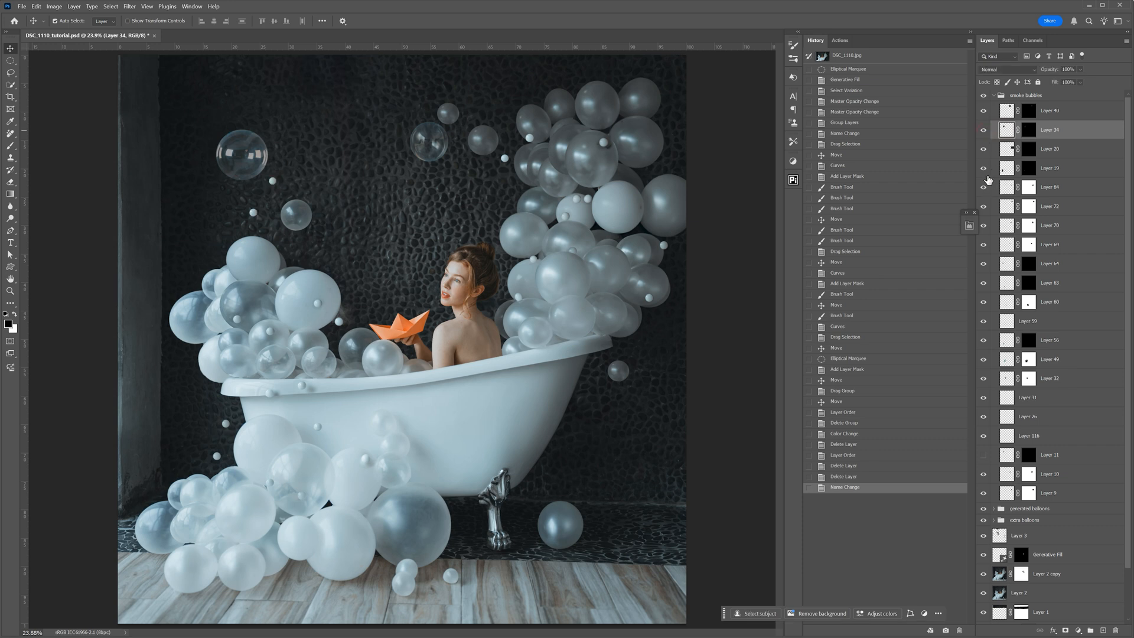
click(995, 95)
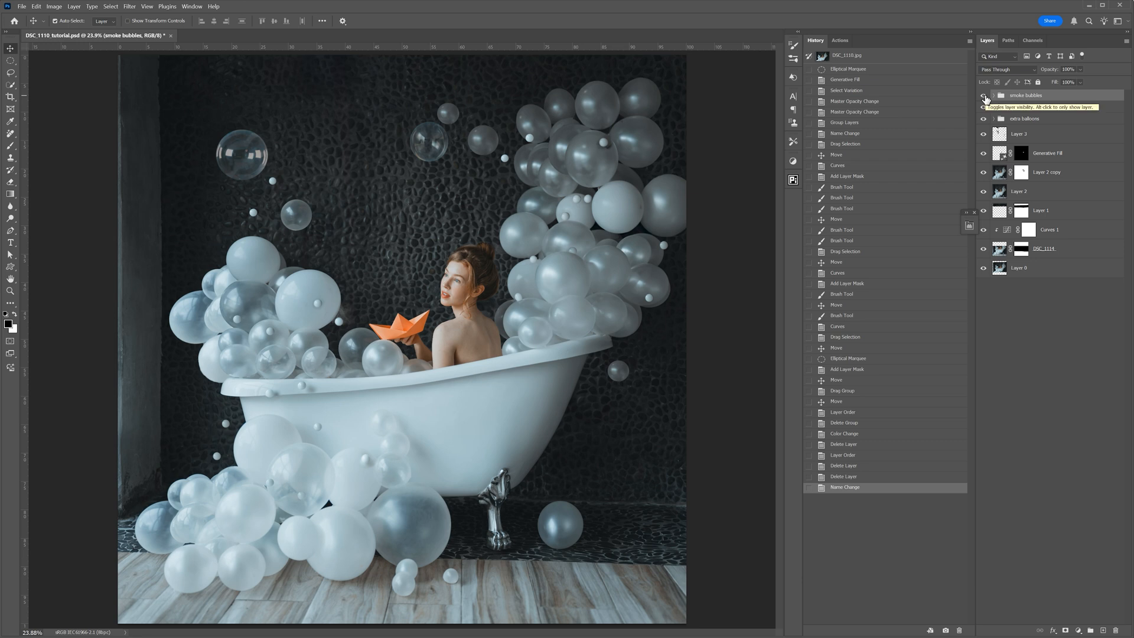
click(984, 96)
click(984, 96)
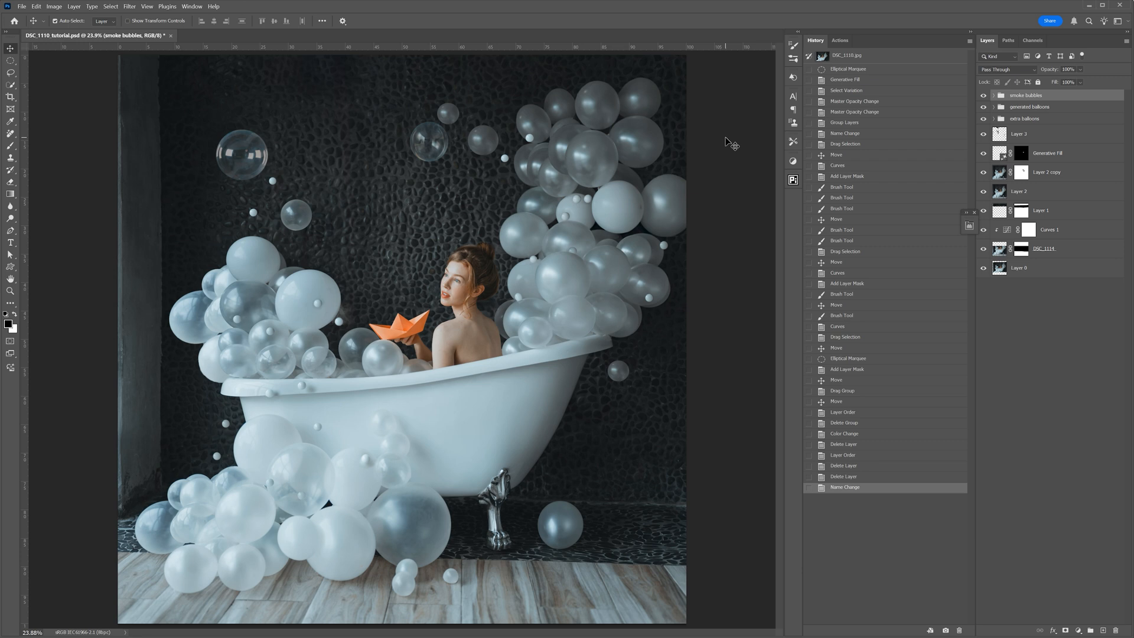
- Save the document and add a Curves layer on top with lowered midtones and a highlight point at 228, its mask inverted to black
key(ctrl+s)
click(1079, 631)
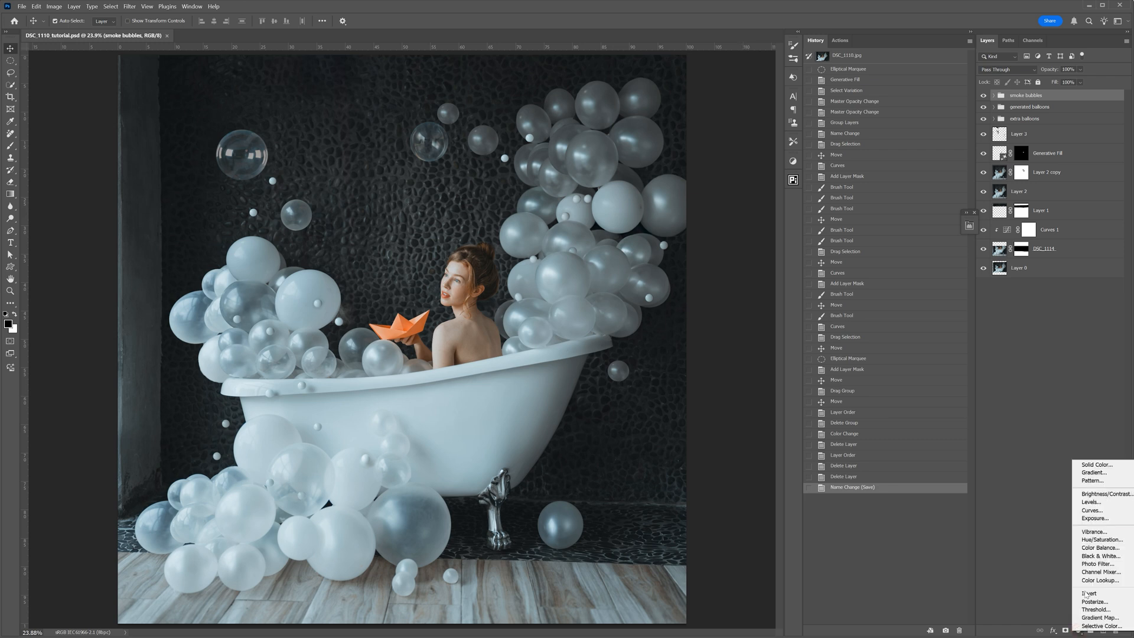
click(1091, 510)
click(899, 301)
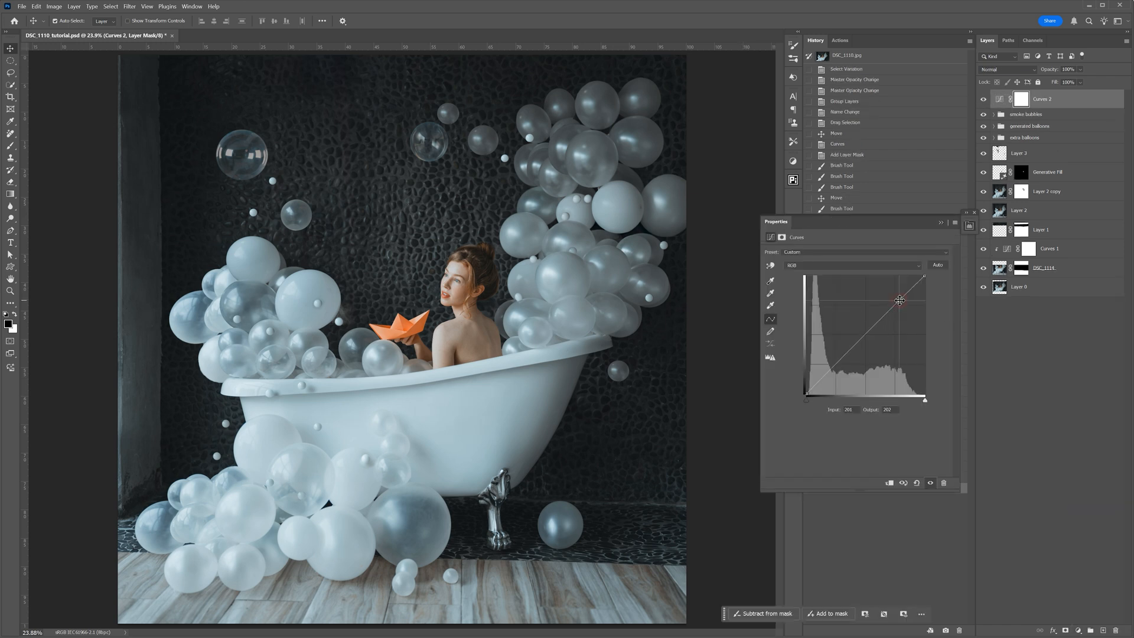
drag(856, 345, 862, 358)
drag(899, 300, 913, 287)
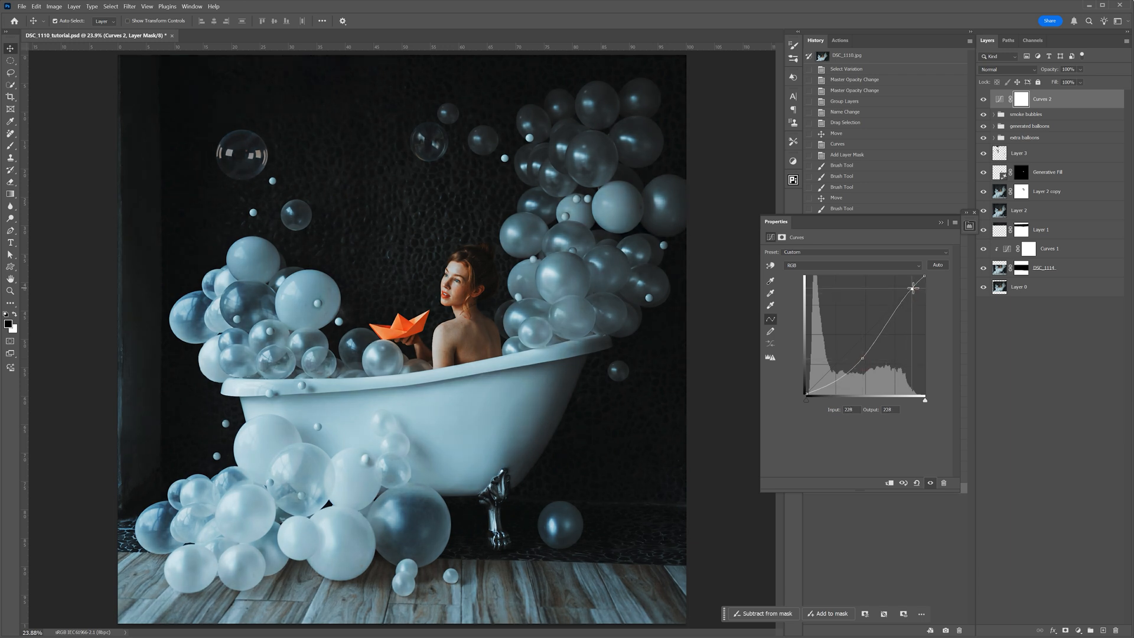
drag(912, 288, 913, 288)
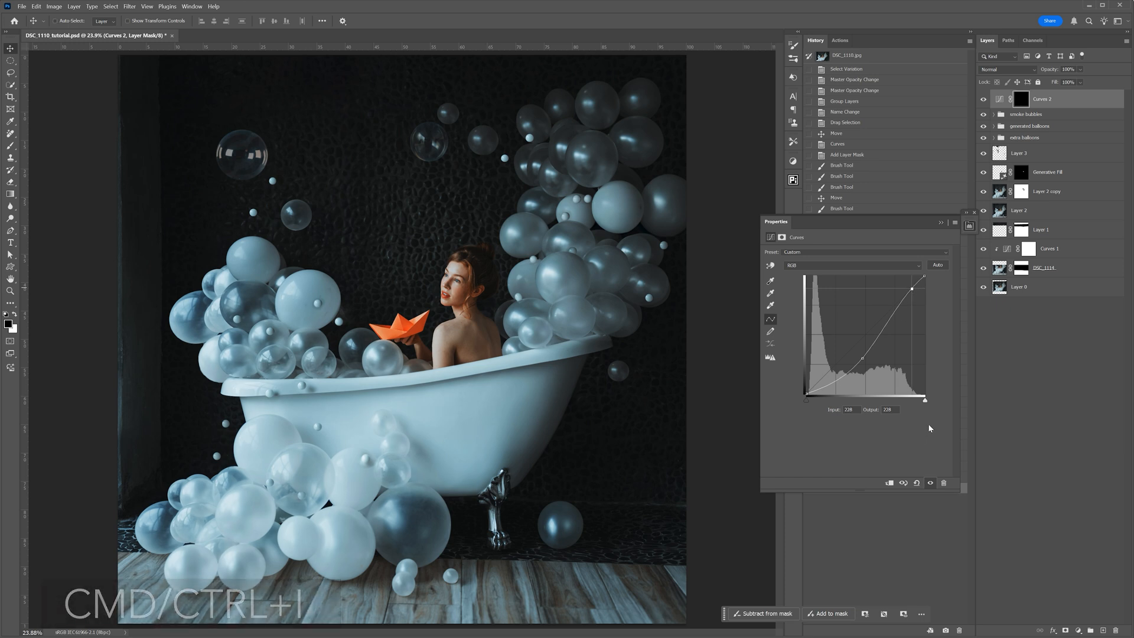
key(ctrl+i)
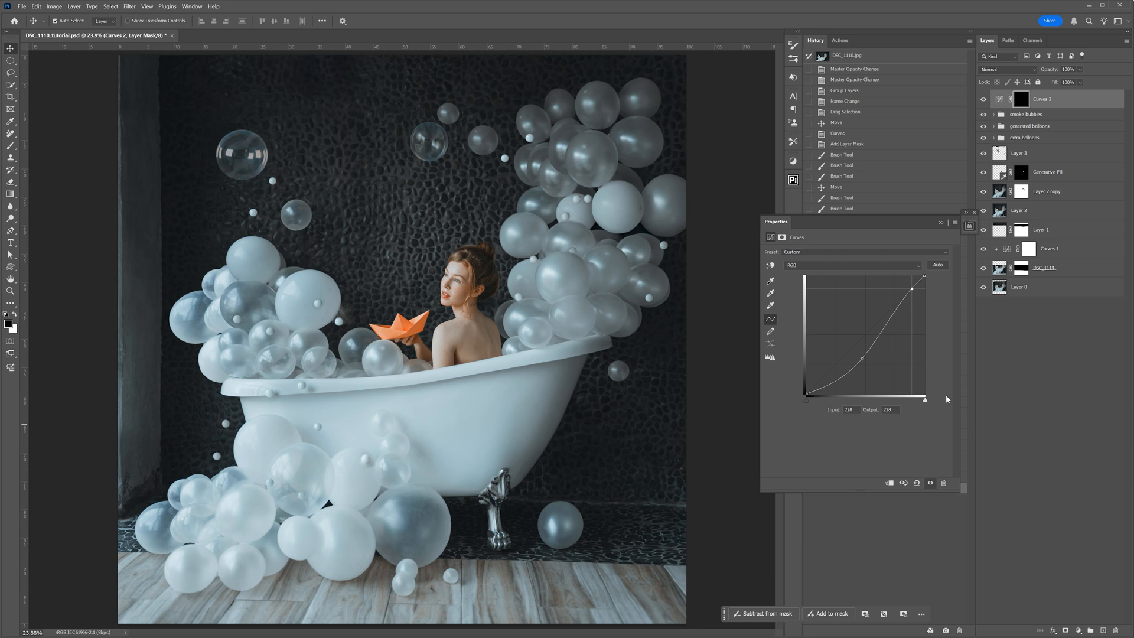
- Add a second Curves layer with black point output 65, a slightly raised upper midtone and white point output 225, hidden behind an inverted mask
click(1079, 628)
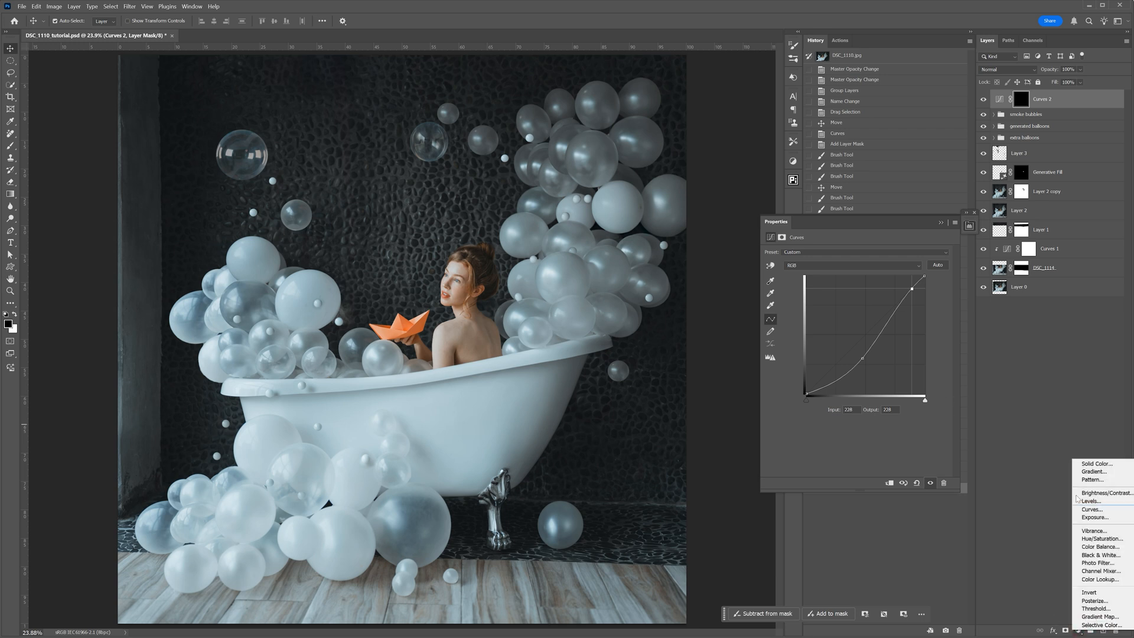
click(1086, 509)
drag(806, 394, 808, 363)
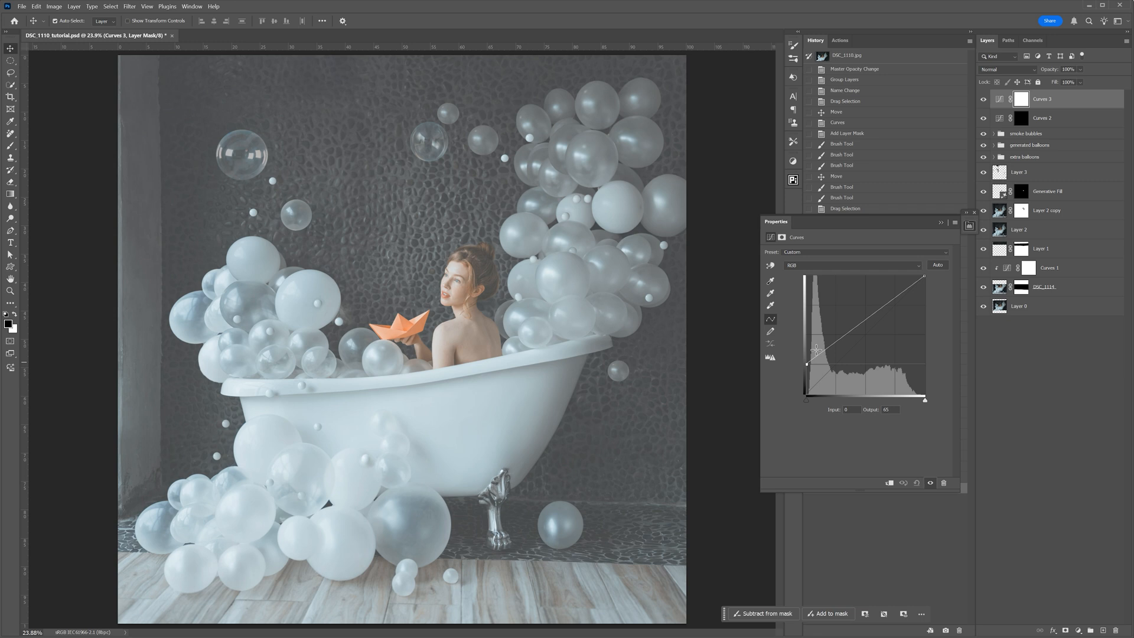
drag(877, 308, 877, 312)
mouse_move(924, 275)
mouse_down()
mouse_move(913, 300)
mouse_move(916, 290)
mouse_up()
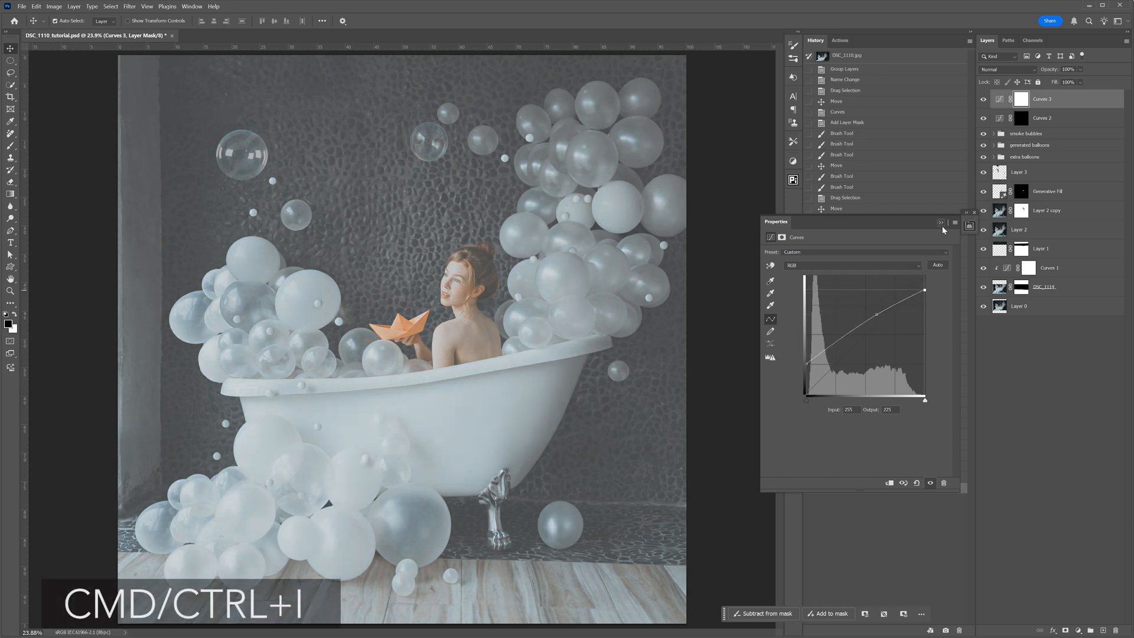
key(ctrl+i)
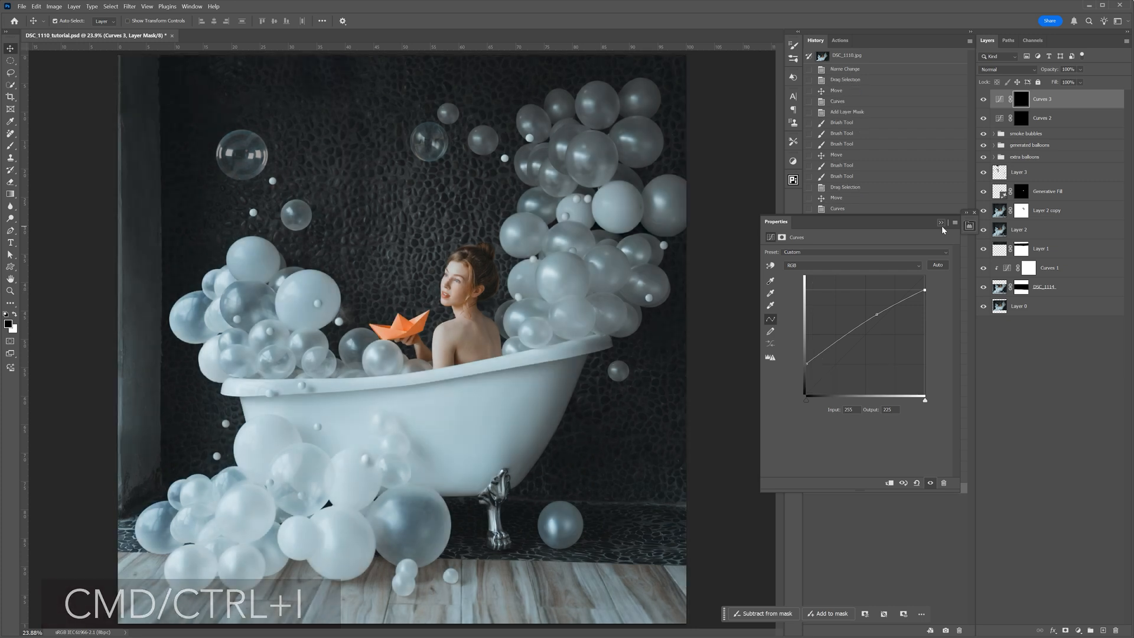
- Group the two new Curves layers and expand the group
shift+click(1057, 122)
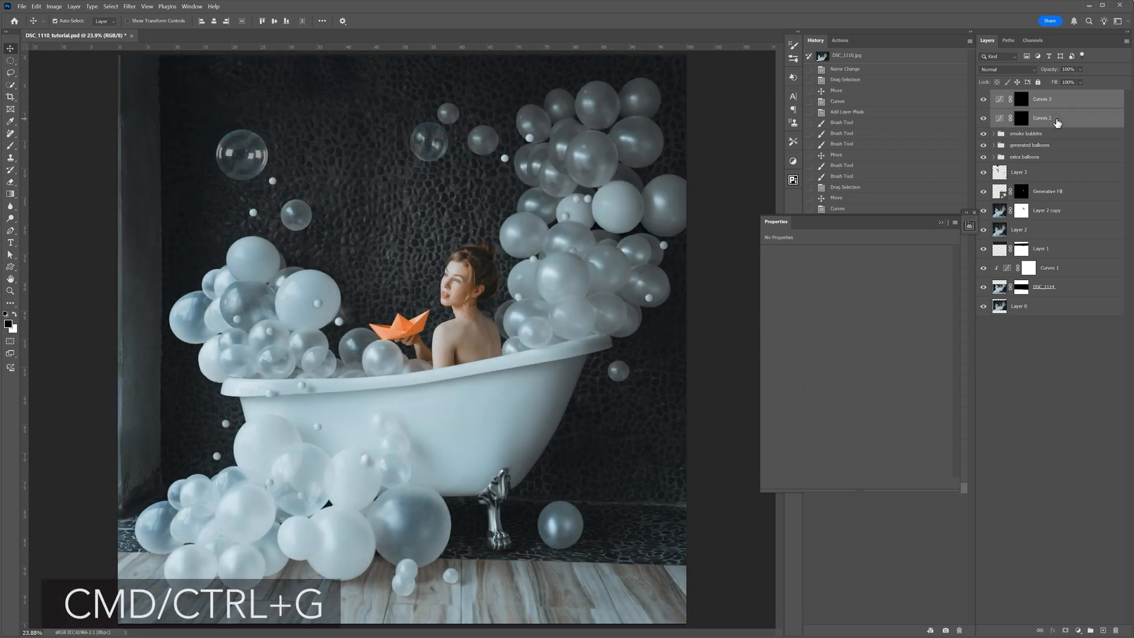
key(ctrl+g)
click(995, 96)
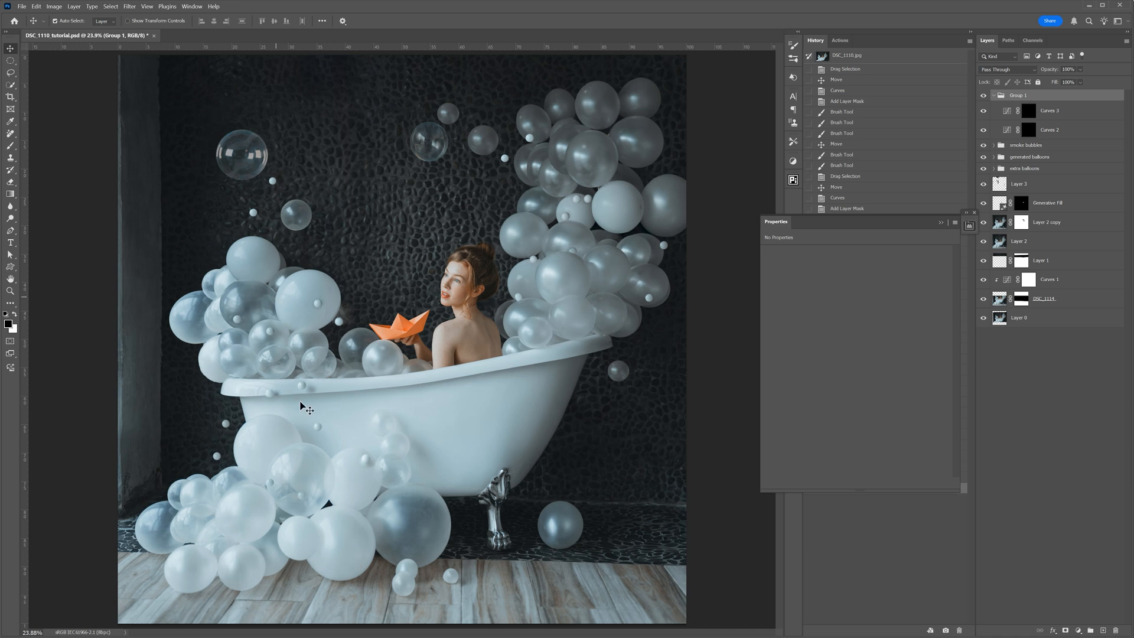
- Select the bathtub and all attached balloon clusters with the Quick Selection tool, leaving the woman's head outside the selection
click(11, 86)
mouse_move(250, 260)
mouse_down()
mouse_move(252, 338)
mouse_move(271, 404)
mouse_move(238, 535)
mouse_up()
drag(224, 325, 197, 313)
drag(396, 434, 413, 514)
key(])
alt+drag(231, 606, 172, 603)
mouse_move(534, 355)
mouse_down()
mouse_move(551, 334)
mouse_move(569, 229)
mouse_move(616, 207)
mouse_move(617, 225)
mouse_move(620, 216)
mouse_move(605, 215)
mouse_move(606, 169)
mouse_move(639, 147)
mouse_up()
mouse_move(652, 222)
mouse_down()
mouse_move(673, 201)
mouse_move(575, 139)
mouse_move(601, 107)
mouse_move(644, 95)
mouse_up()
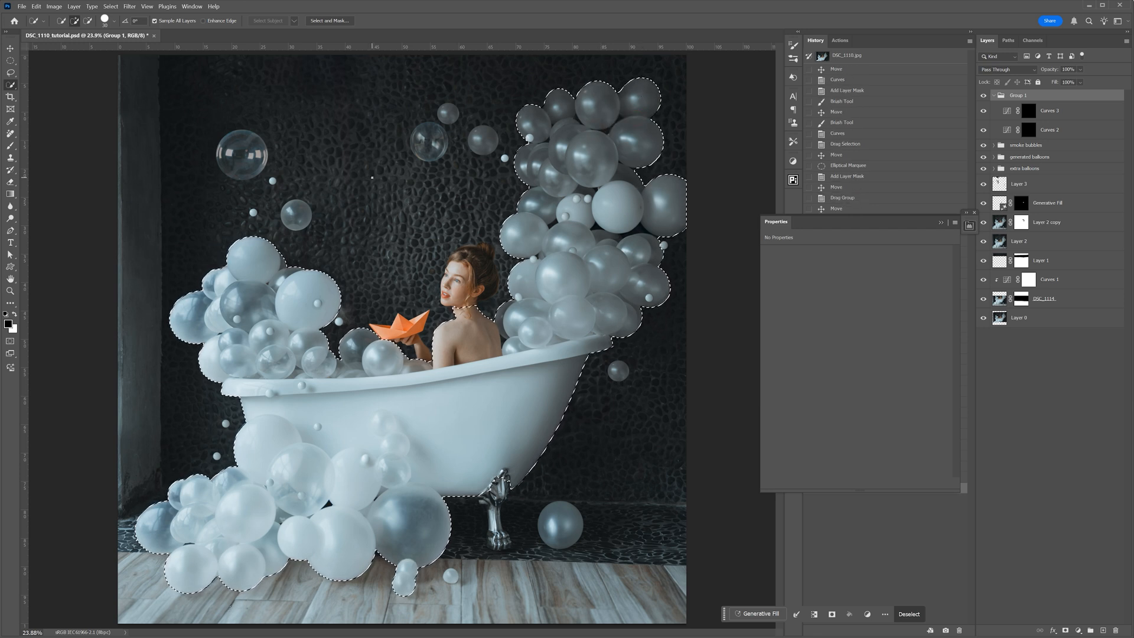
click(460, 302)
key(ctrl+z)
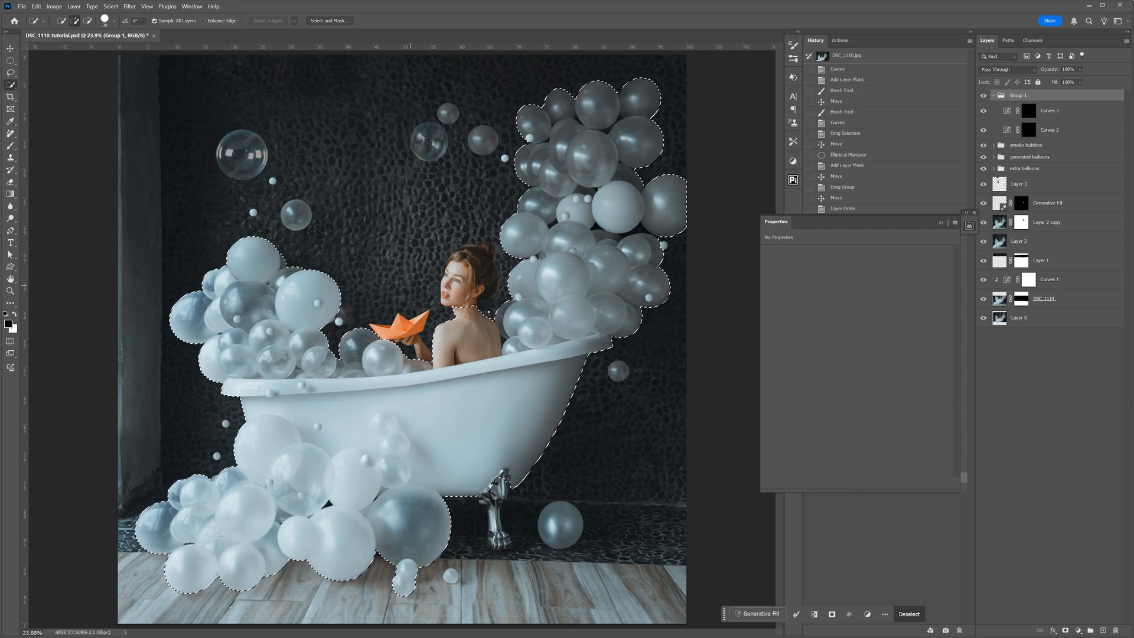
- Refine the selection with Smooth 60 and Feather 2.3 px, apply it as Group 1's mask, and inspect the mask
click(329, 21)
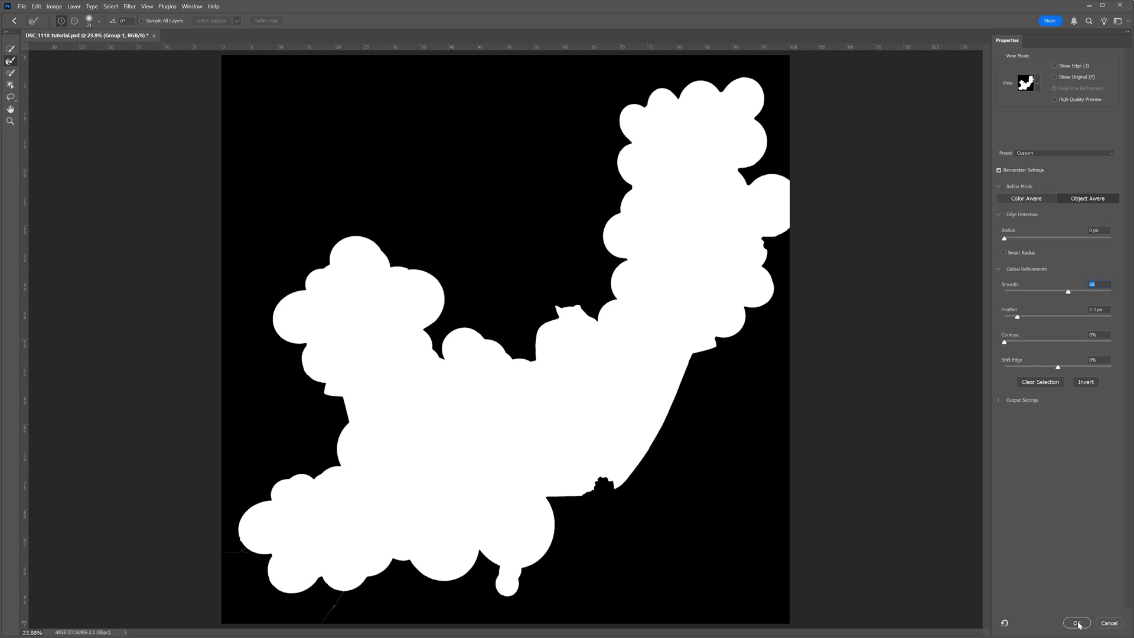
click(1078, 623)
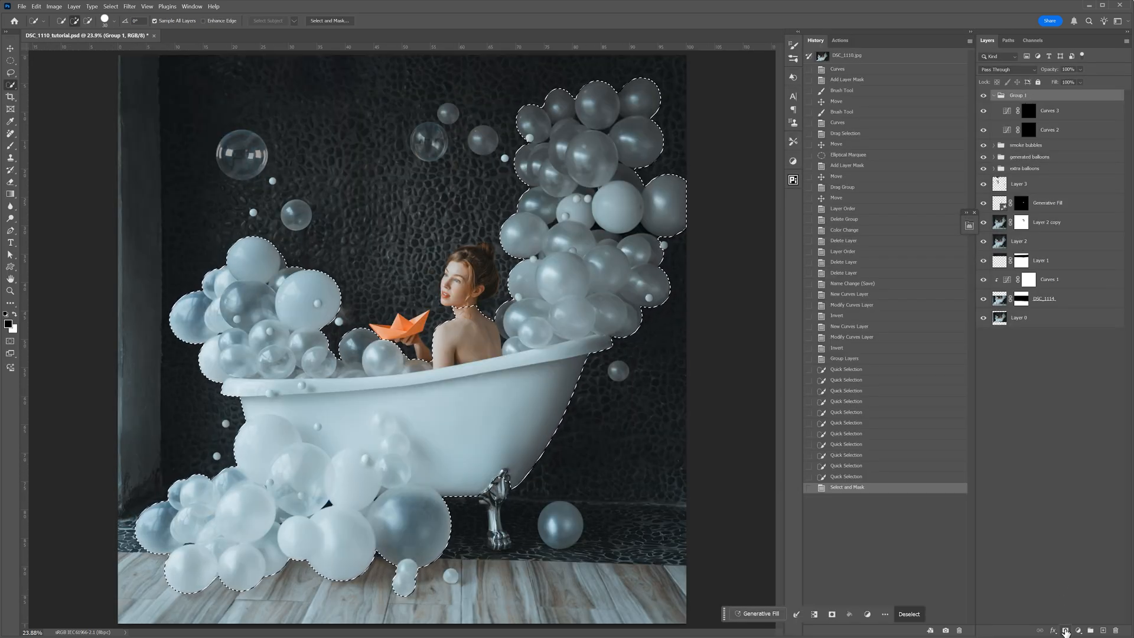
click(1066, 630)
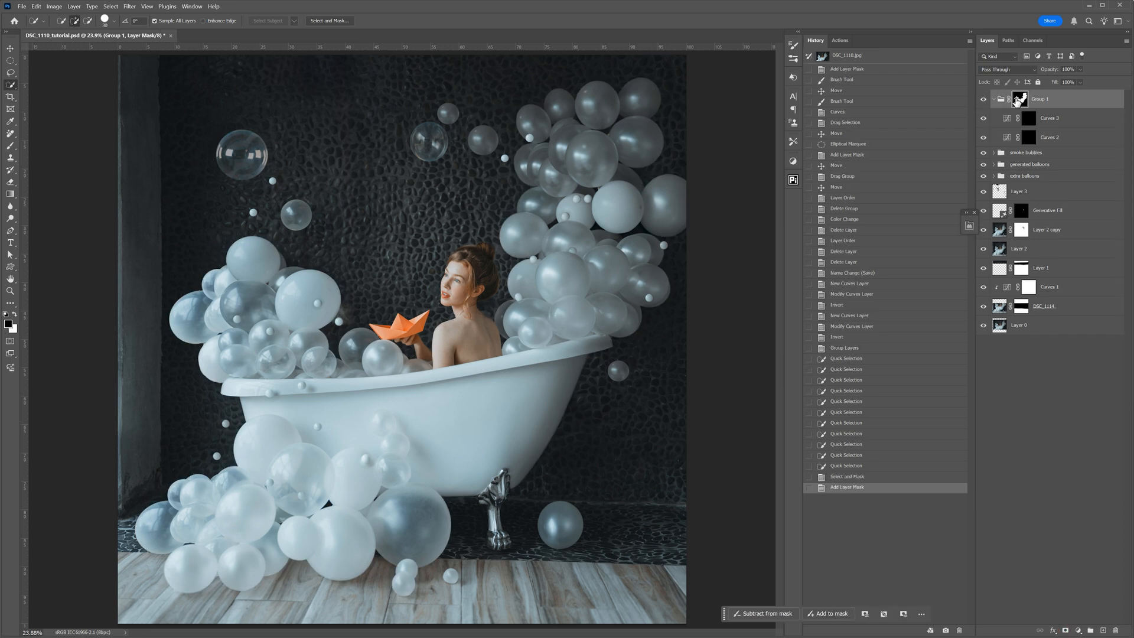
alt+click(1017, 101)
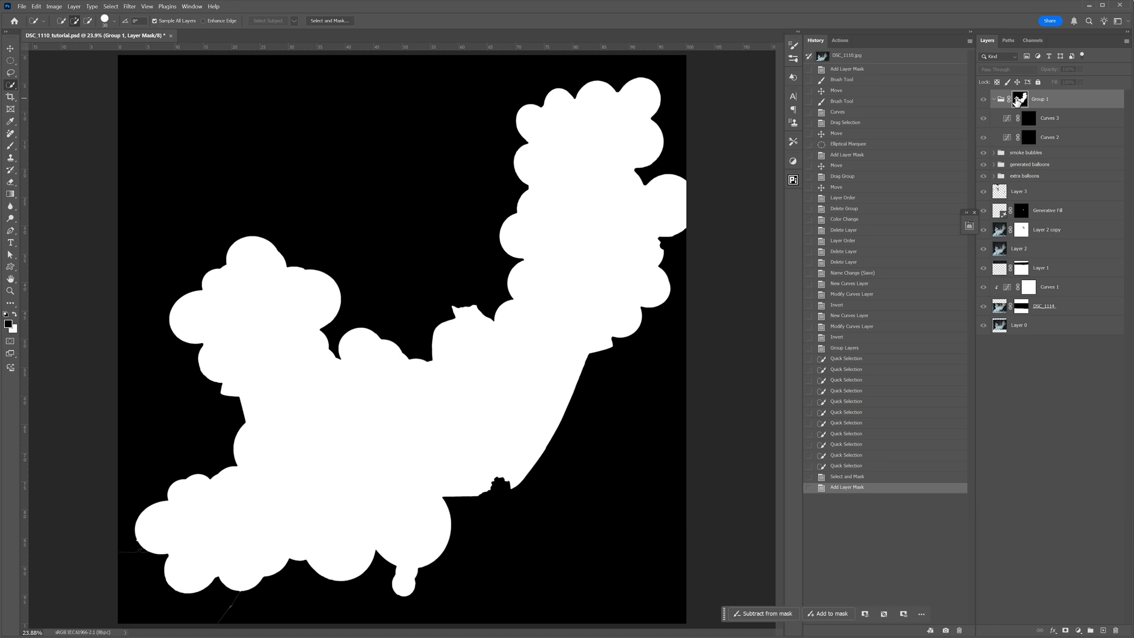
alt+click(1017, 102)
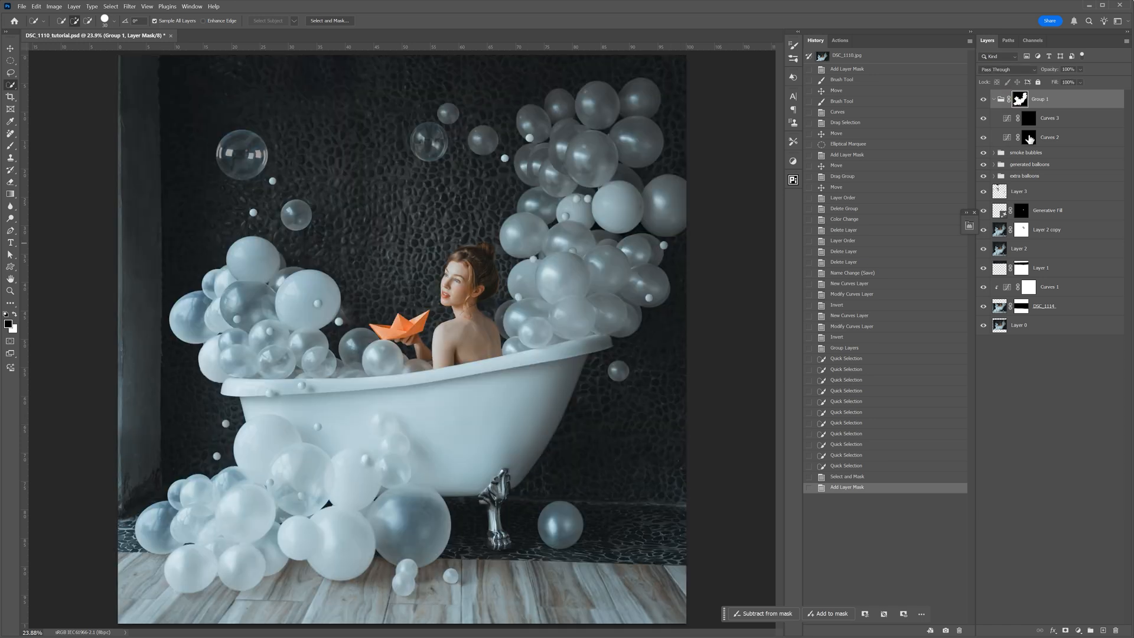
- Paint white at 50% opacity on the Curves 2 mask over the shaded parts of the balloons around the tub's far-left end
click(1028, 138)
click(14, 147)
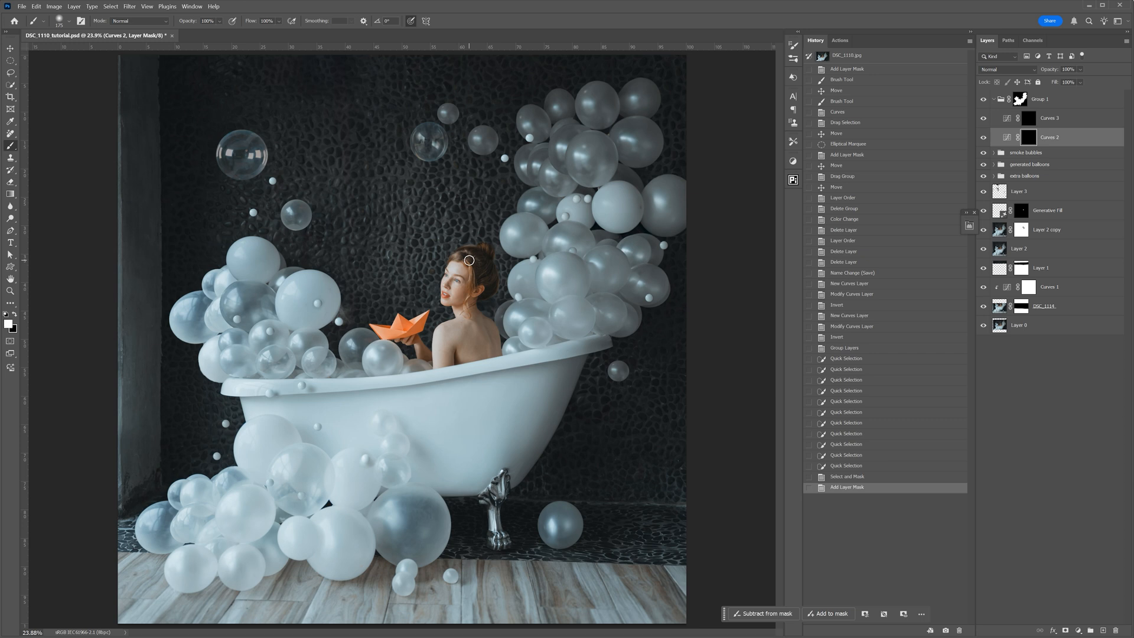
key(bracketright)
key(bracketright)
key(bracketright)
key(bracketright)
key(bracketright)
key(bracketright)
key(bracketright)
key(bracketright)
key(bracketright)
click(220, 21)
double_click(1008, 138)
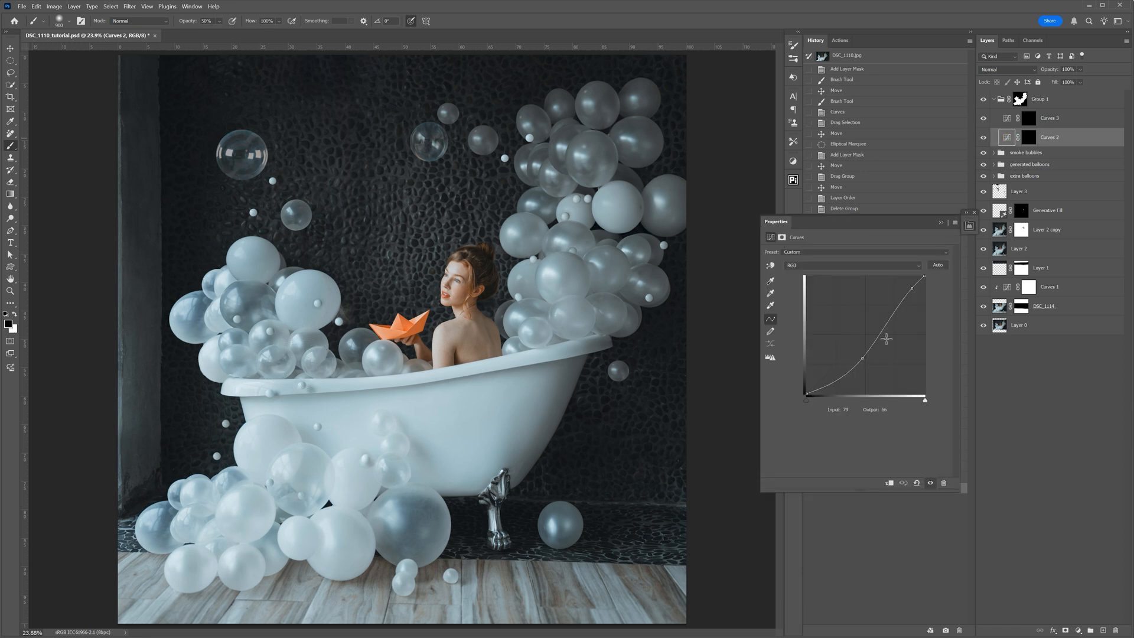
click(943, 224)
click(1028, 137)
key(x)
key(bracketleft)
mouse_move(260, 308)
mouse_down()
mouse_move(241, 295)
mouse_move(257, 308)
mouse_move(191, 311)
mouse_up()
drag(241, 345, 239, 358)
drag(274, 359, 310, 352)
drag(357, 344, 361, 348)
- Paint the Curves 2 mask with a smaller brush over shaded parts of the floor balloons and the tall balloon column behind the woman
key(bracketleft)
mouse_move(390, 525)
mouse_down()
mouse_move(427, 527)
mouse_move(391, 518)
mouse_up()
drag(156, 527, 167, 542)
mouse_move(322, 494)
mouse_down()
mouse_move(297, 484)
mouse_move(313, 481)
mouse_up()
drag(534, 203, 543, 206)
mouse_move(583, 152)
mouse_down()
mouse_move(593, 165)
mouse_move(536, 154)
mouse_move(562, 143)
mouse_up()
mouse_move(620, 319)
mouse_down()
mouse_move(654, 332)
mouse_move(650, 283)
mouse_move(618, 317)
mouse_move(600, 304)
mouse_move(599, 321)
mouse_move(709, 319)
mouse_move(655, 334)
mouse_move(605, 293)
mouse_move(593, 300)
mouse_move(606, 324)
mouse_move(638, 292)
mouse_move(644, 304)
mouse_move(642, 276)
mouse_move(621, 327)
mouse_move(650, 284)
mouse_up()
- Undo the last strokes, paint black at 100% opacity on the Curves 2 mask over the column's lower balloons, and compare with the layer hidden
key(ctrl+z)
key(ctrl+z)
key(ctrl+z)
key(3)
key(bracketleft)
key(bracketleft)
key(bracketleft)
key(bracketleft)
key(x)
key(0)
drag(582, 313, 590, 290)
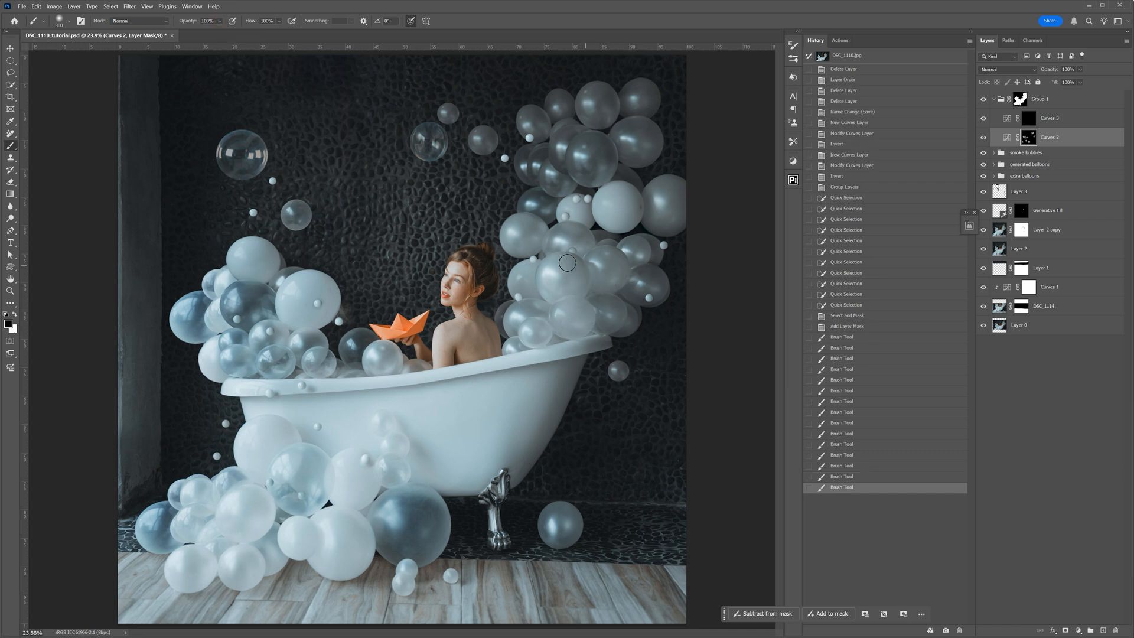
click(985, 138)
click(985, 138)
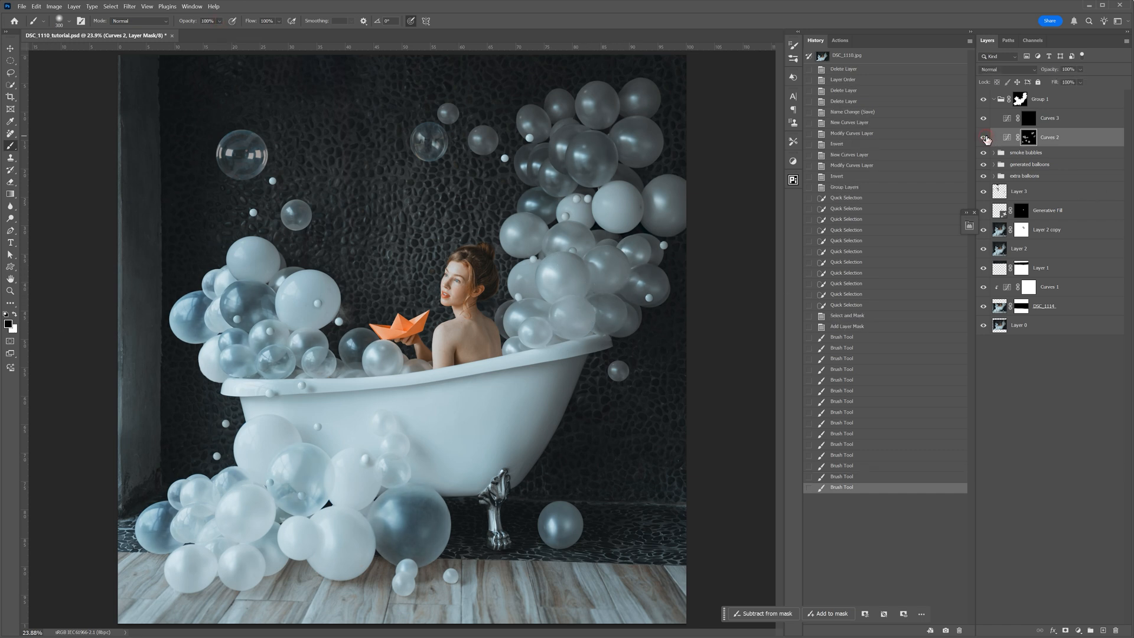
- Paint white at 30% opacity on the Curves 3 mask over the highlights of the white balloons in all clusters
click(1028, 120)
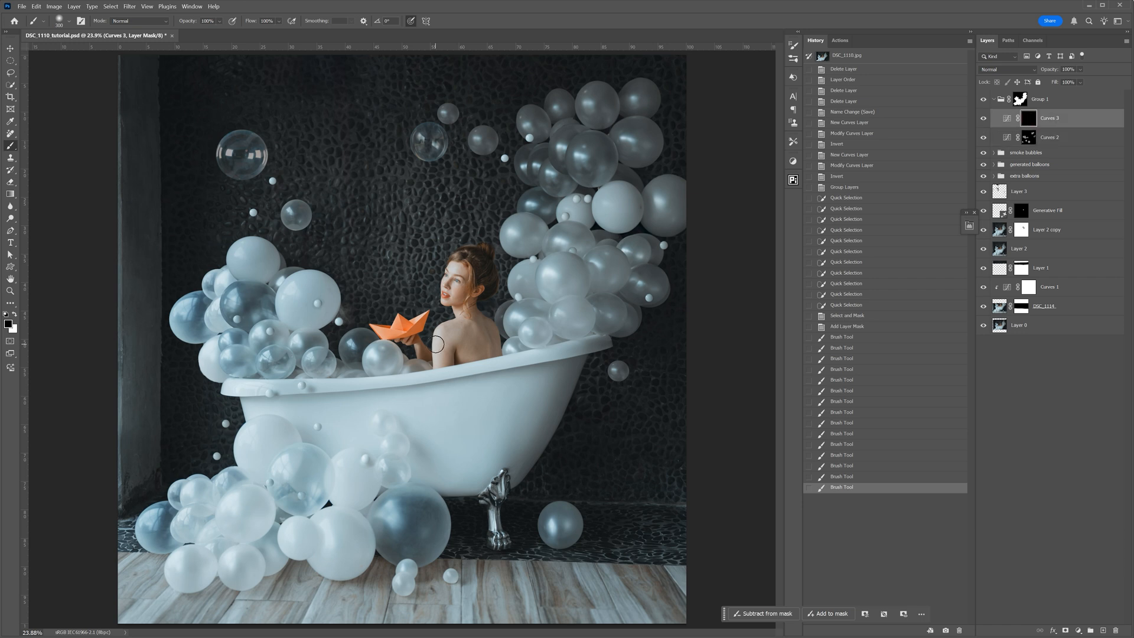
key(bracketright)
click(237, 505)
click(236, 505)
mouse_move(294, 291)
mouse_down()
mouse_move(305, 309)
mouse_move(319, 287)
mouse_up()
drag(252, 253, 240, 259)
drag(615, 198, 626, 210)
drag(532, 228, 506, 236)
mouse_move(603, 109)
mouse_down()
mouse_move(608, 98)
mouse_move(597, 96)
mouse_up()
mouse_move(597, 148)
mouse_down()
mouse_move(589, 177)
mouse_move(600, 152)
mouse_up()
mouse_move(643, 152)
mouse_down()
mouse_move(643, 131)
mouse_move(653, 134)
mouse_up()
mouse_move(565, 266)
mouse_down()
mouse_move(546, 282)
mouse_move(563, 266)
mouse_up()
mouse_move(535, 289)
mouse_down()
mouse_move(530, 268)
mouse_move(565, 277)
mouse_up()
drag(375, 362, 379, 366)
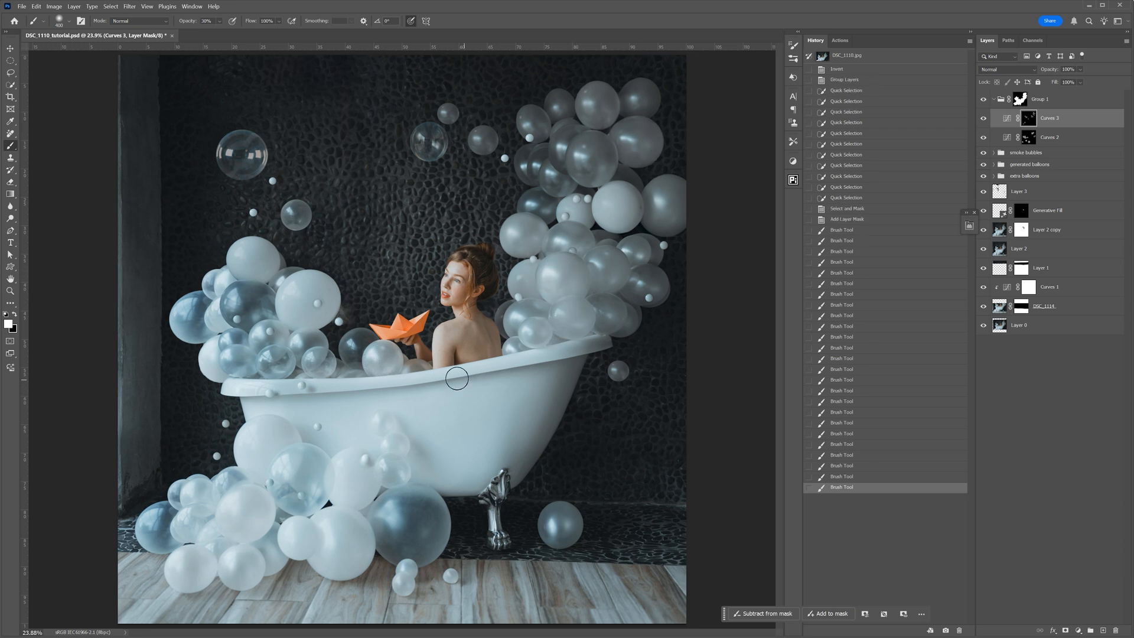
- Undo the last stroke, brighten more balloon highlights and the tub rim on the Curves 3 mask, and compare with that layer hidden
key(ctrl+z)
right_click(471, 378)
drag(530, 357, 555, 357)
mouse_move(370, 356)
mouse_down()
mouse_move(381, 367)
mouse_move(381, 357)
mouse_up()
drag(293, 531, 297, 533)
drag(230, 511, 265, 504)
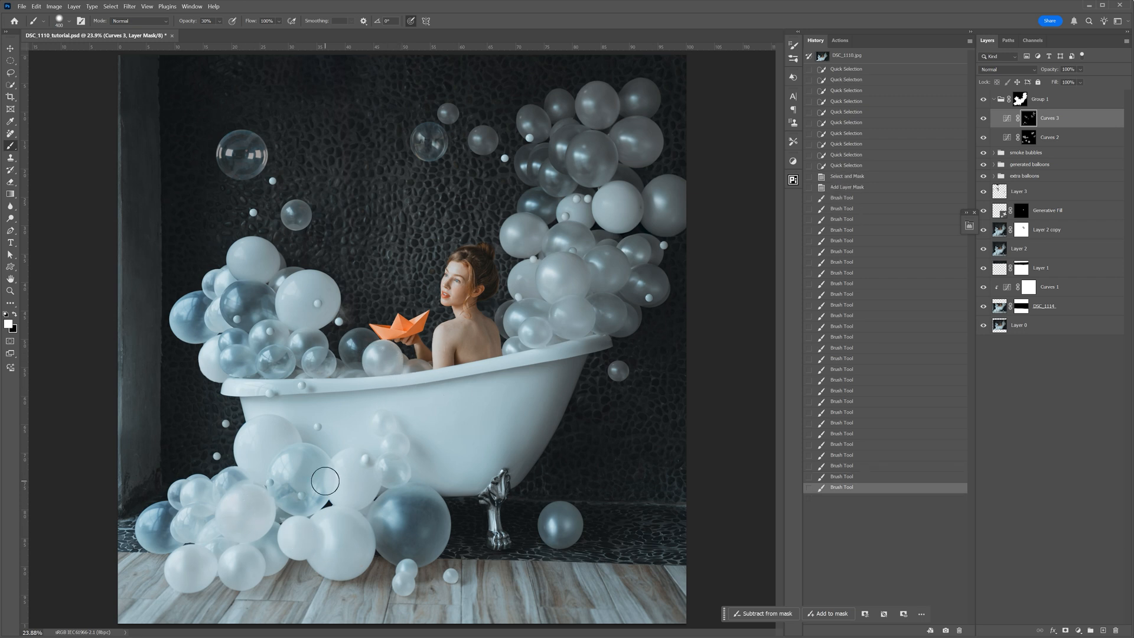
click(985, 120)
click(985, 120)
click(985, 120)
click(985, 120)
mouse_move(632, 209)
mouse_down()
mouse_move(618, 216)
mouse_move(628, 184)
mouse_up()
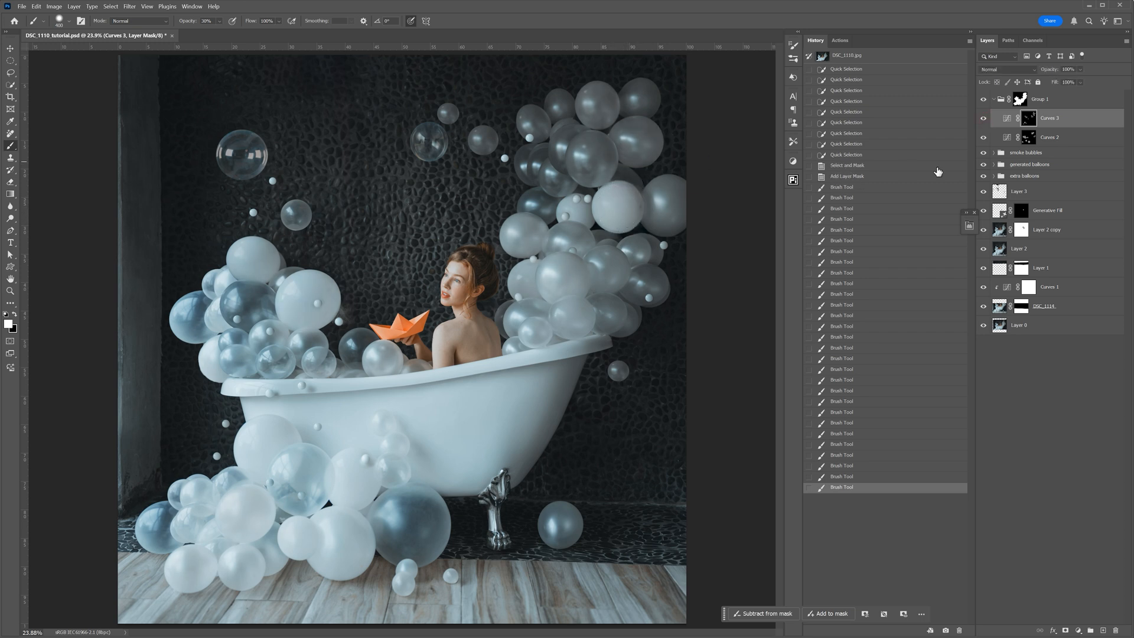
- Compare the image with Group 1 hidden and shown, and collapse the group
click(985, 100)
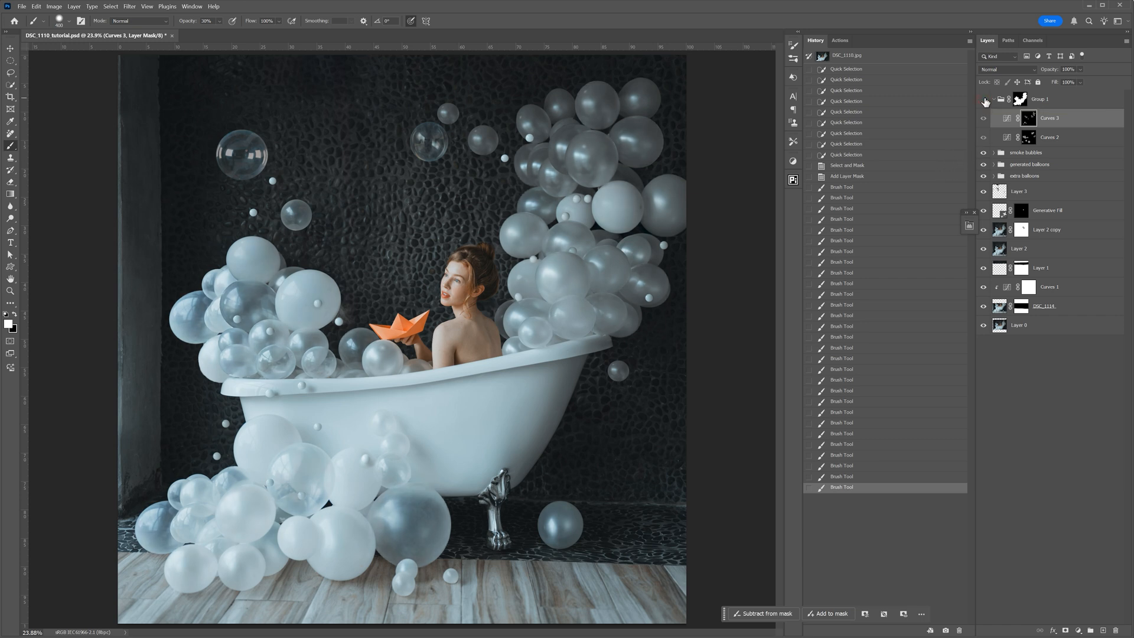
click(984, 100)
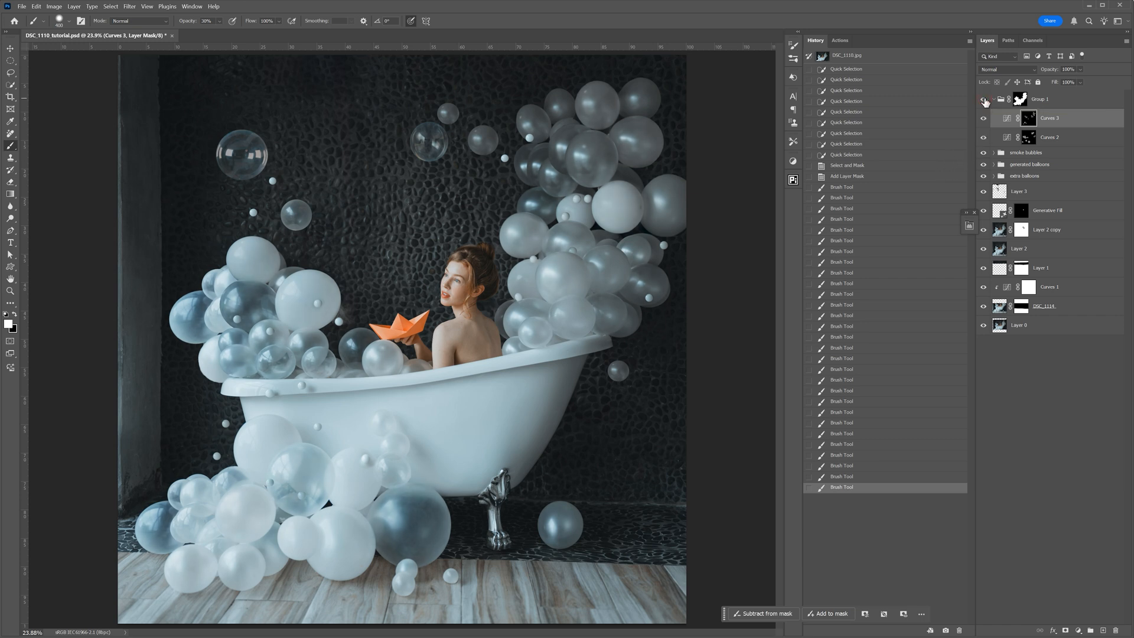
click(985, 100)
click(985, 100)
click(995, 100)
- Select the wooden floor with the Quick Selection tool and subtract the small bubbles resting on it
key(x)
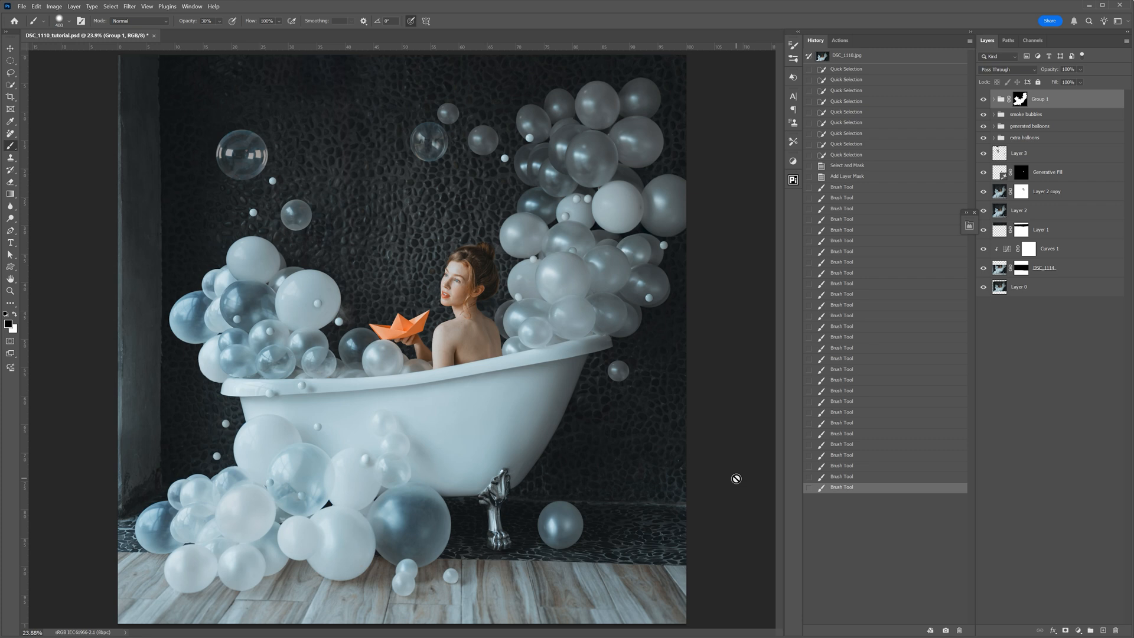
key(ctrl+m)
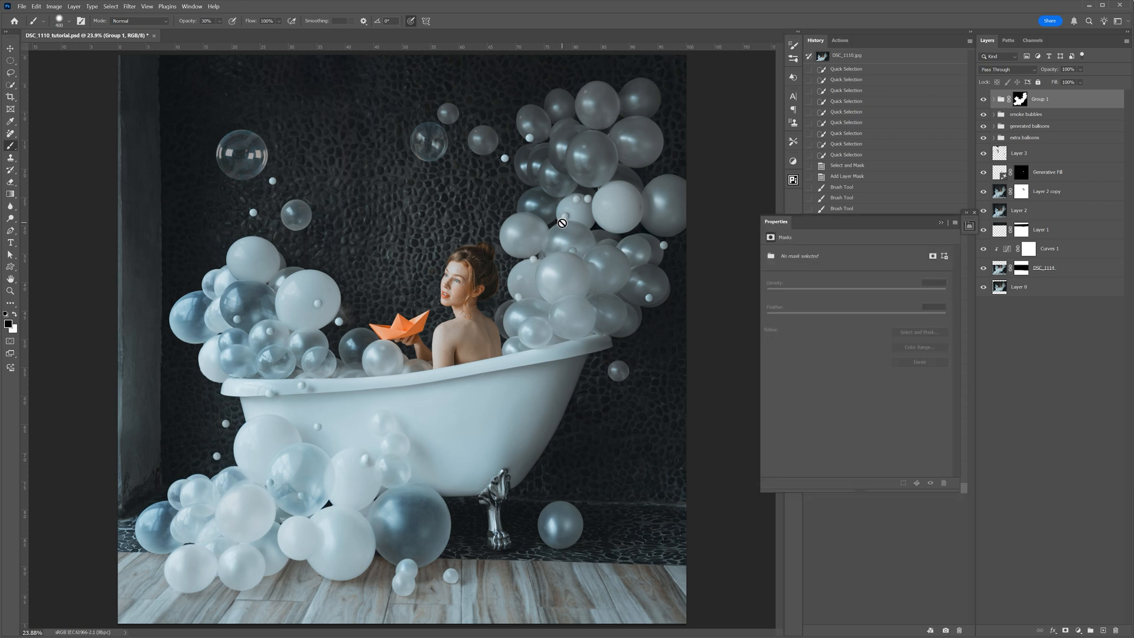
click(11, 85)
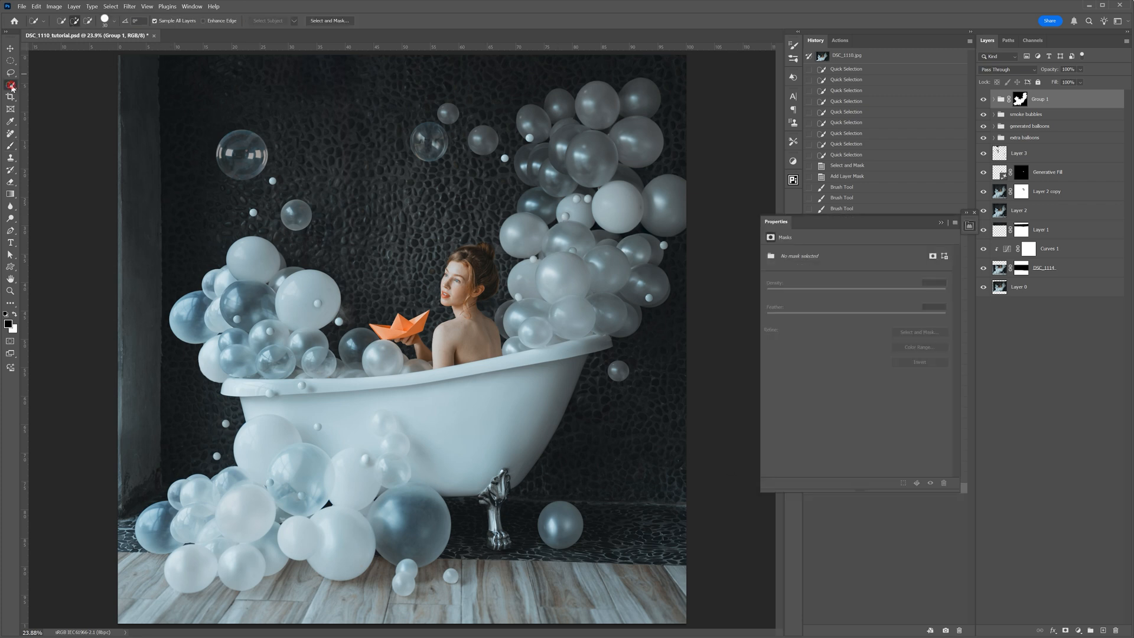
mouse_move(135, 568)
mouse_down()
mouse_move(192, 612)
mouse_move(406, 622)
mouse_move(391, 610)
mouse_move(470, 601)
mouse_move(472, 587)
mouse_move(675, 602)
mouse_up()
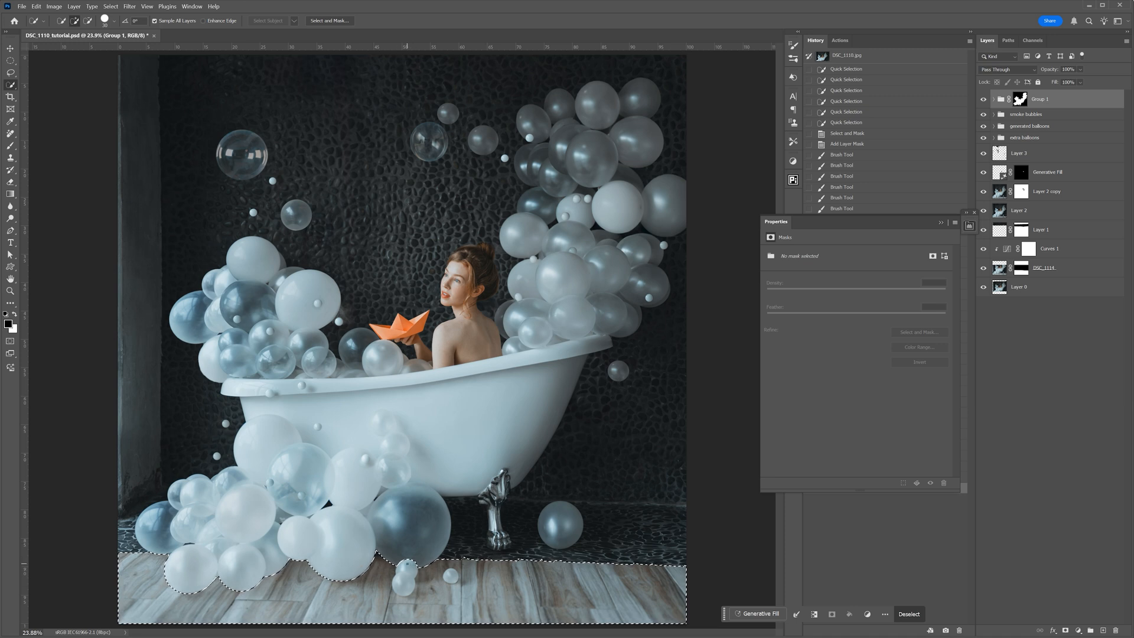
key(alt)
drag(406, 557, 408, 572)
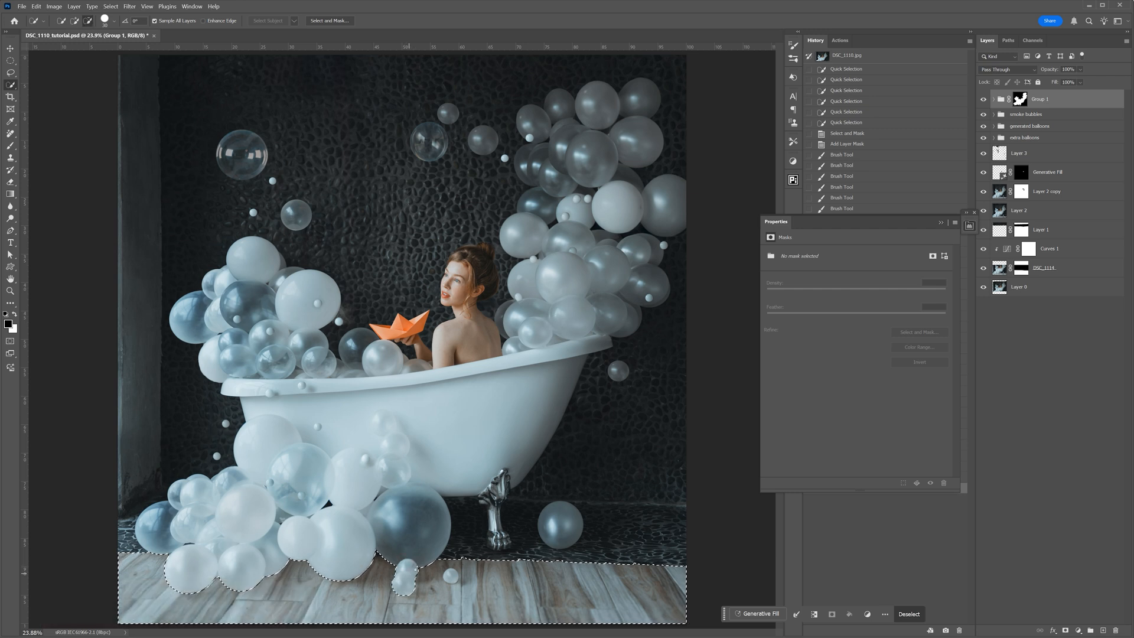
alt+click(456, 579)
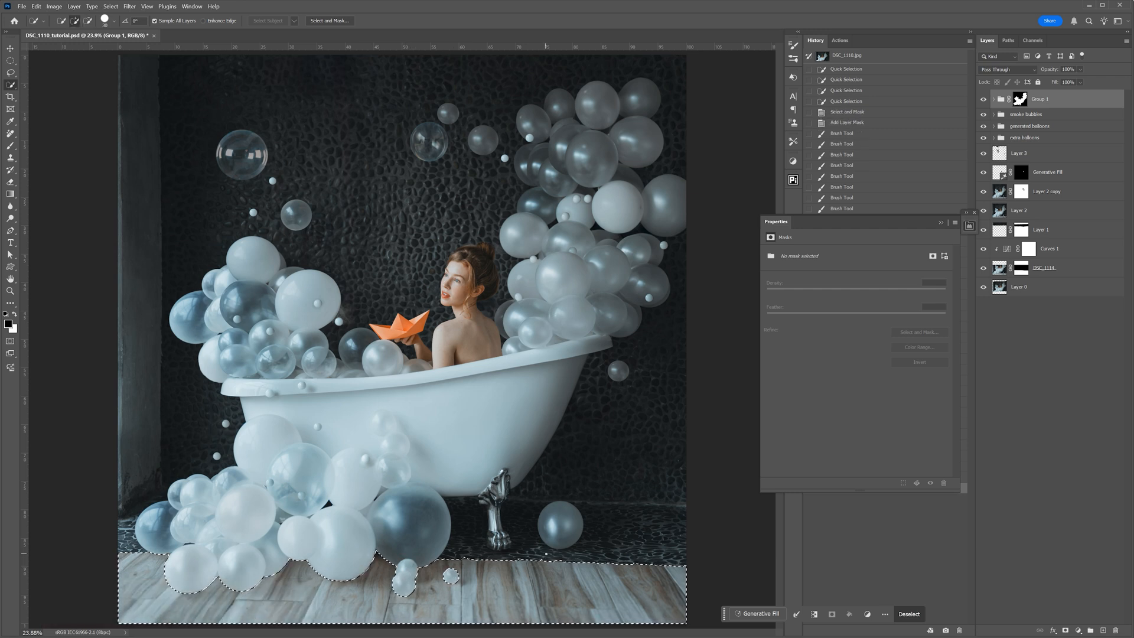
- Subtract the thin strip of dark stone above the floor's edge from the selection with the Polygonal Lasso
scroll(609, 602, up, 8)
drag(518, 567, 455, 508)
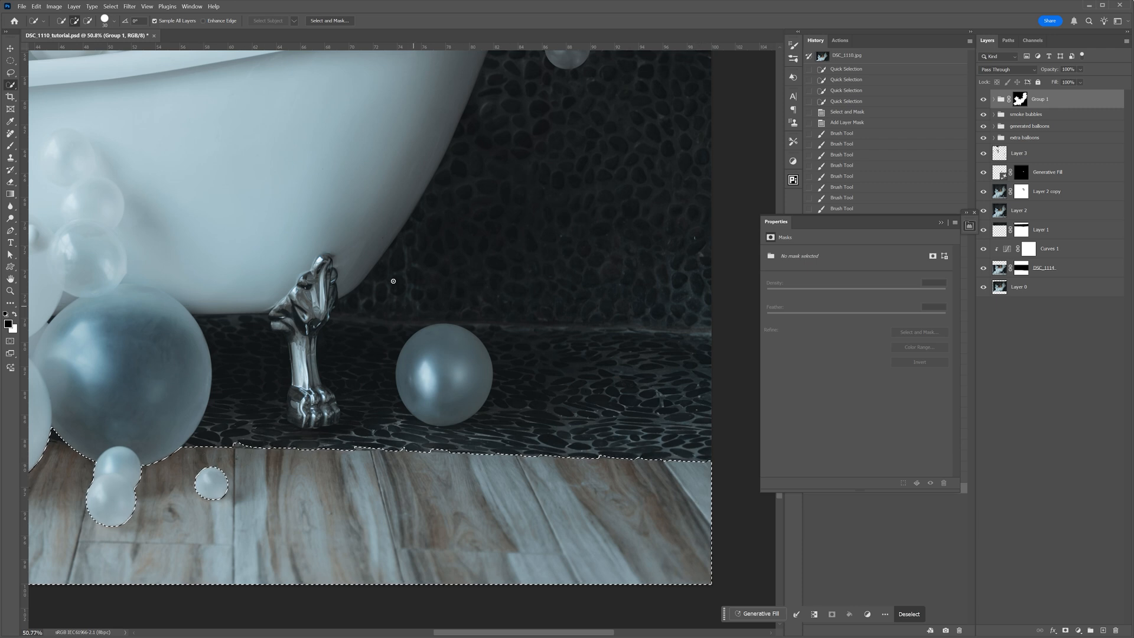
right_click(10, 72)
click(27, 83)
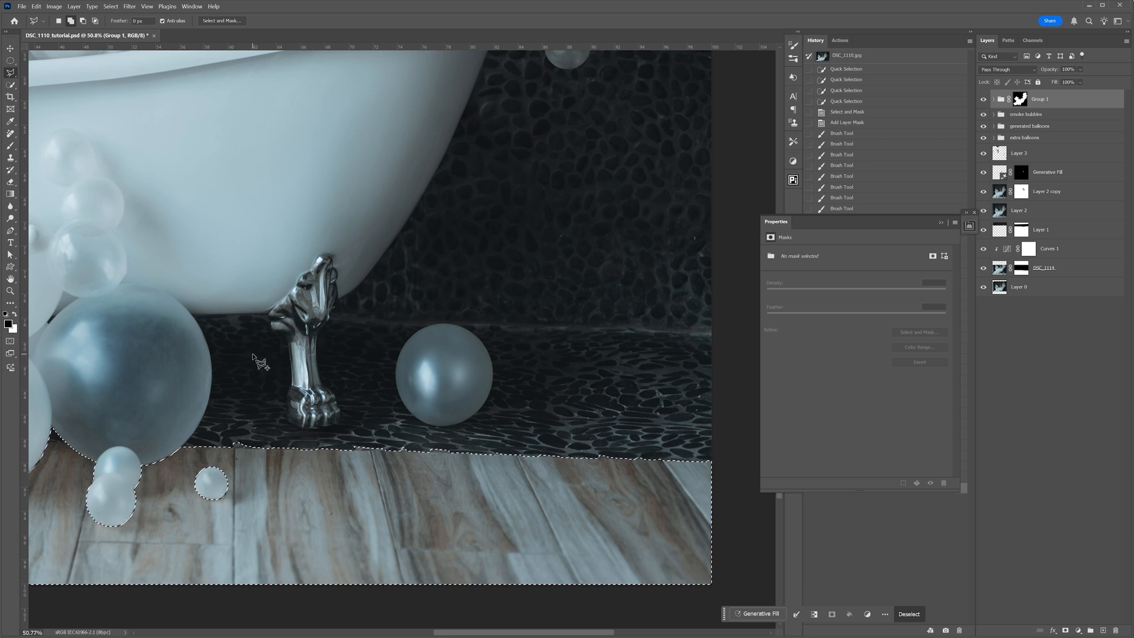
key(alt)
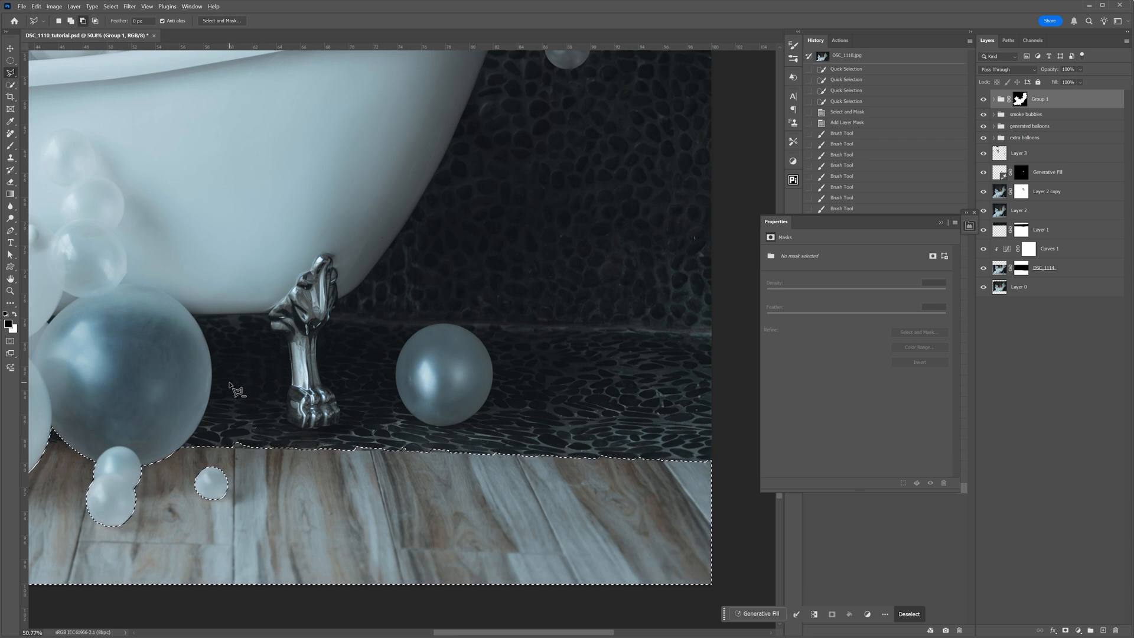
click(235, 444)
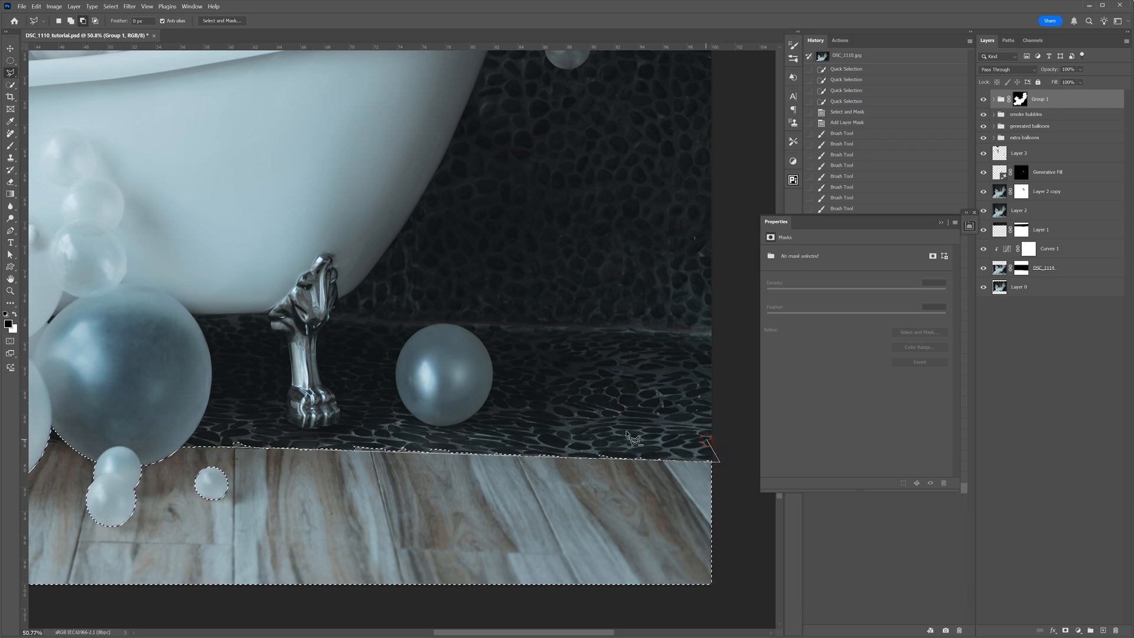
click(231, 435)
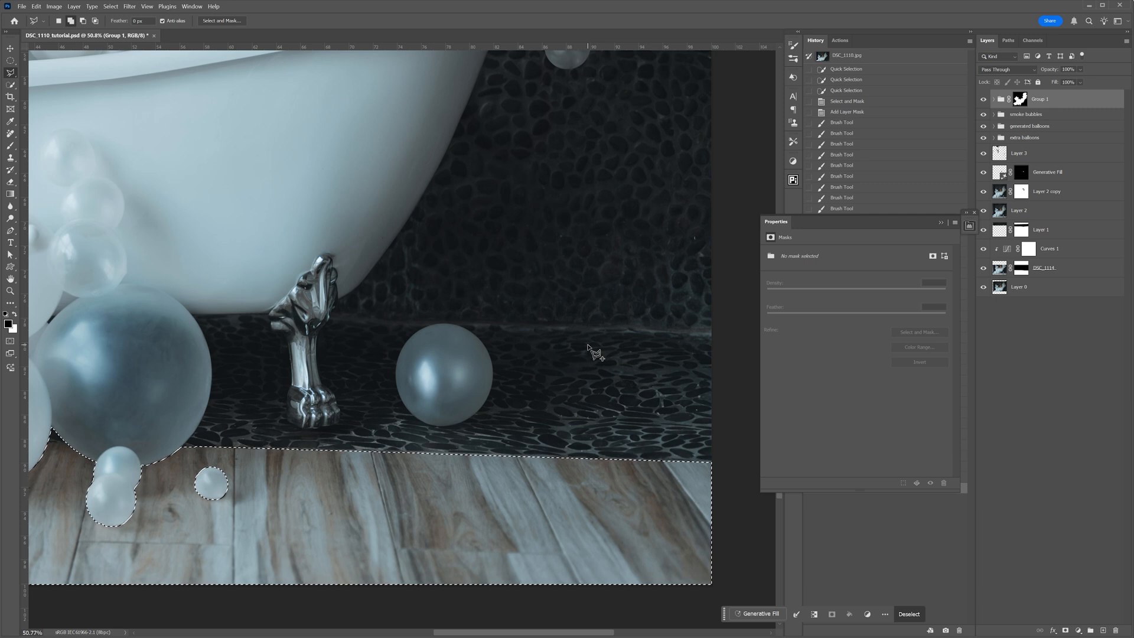
- Darken the wooden floor with a new Curves adjustment masked by the selection, using white point output 192 and midtone input 141, output 86
key(ctrl+0)
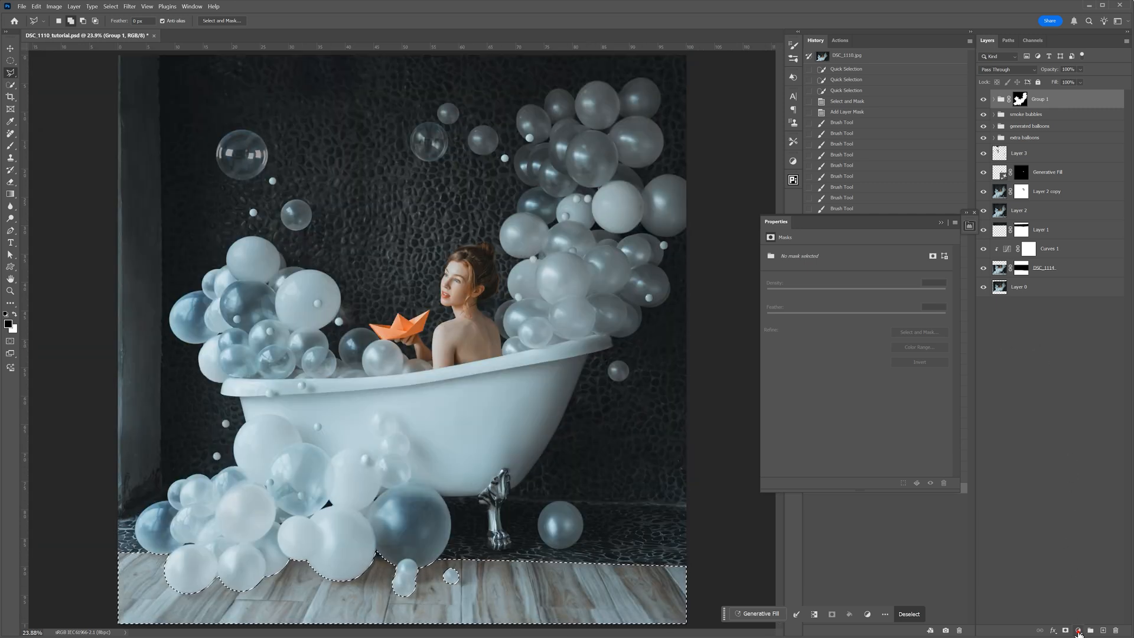
click(1078, 631)
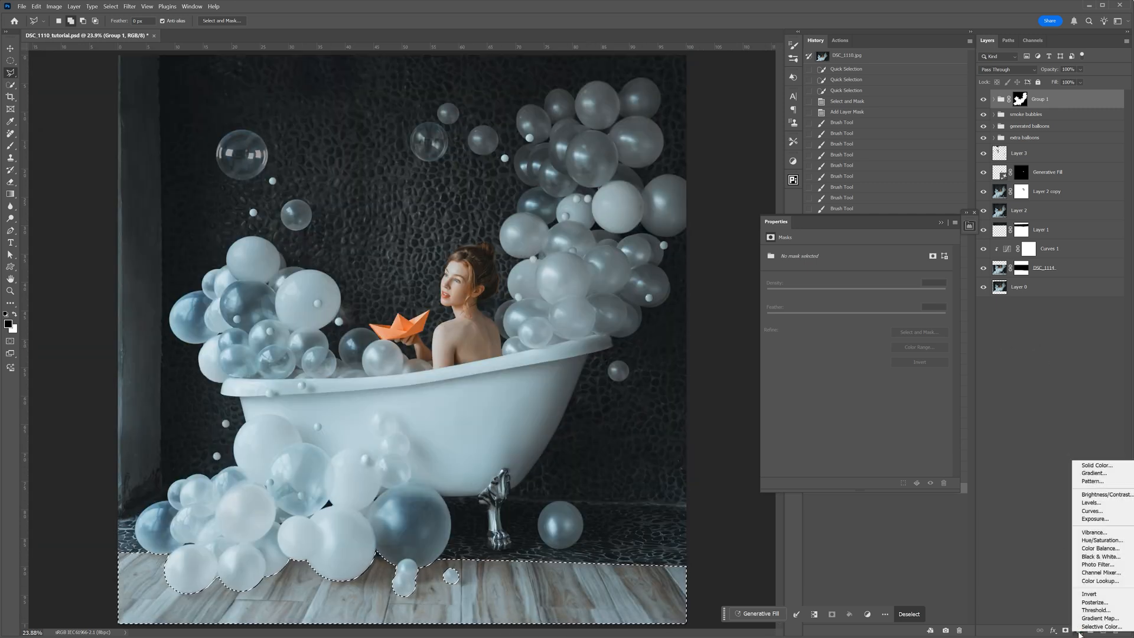
click(1096, 511)
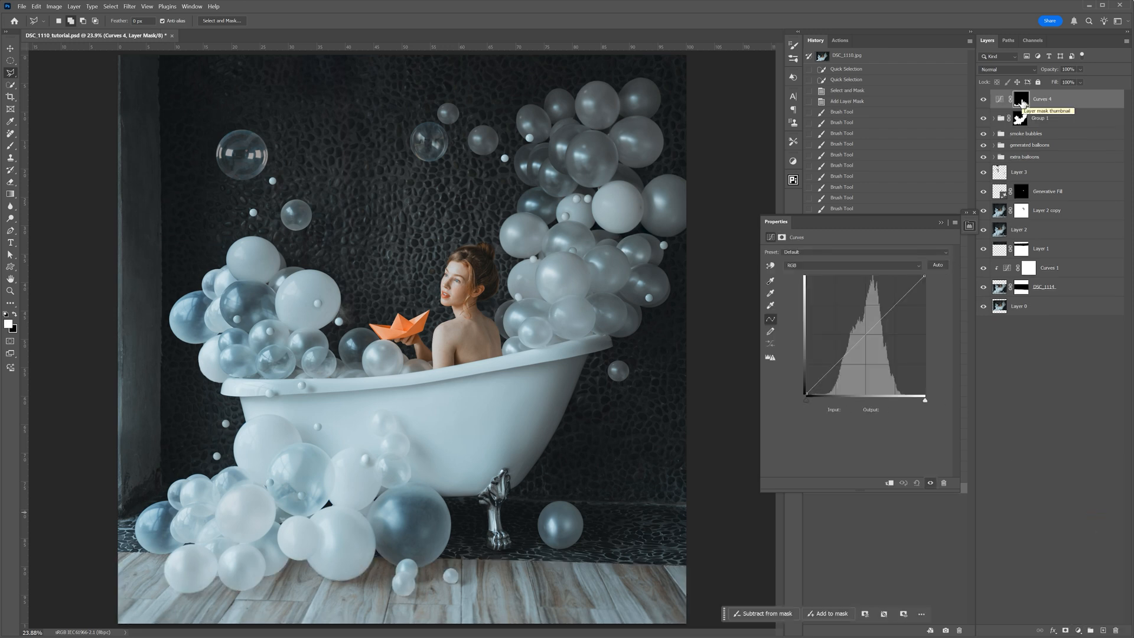
alt+click(1022, 102)
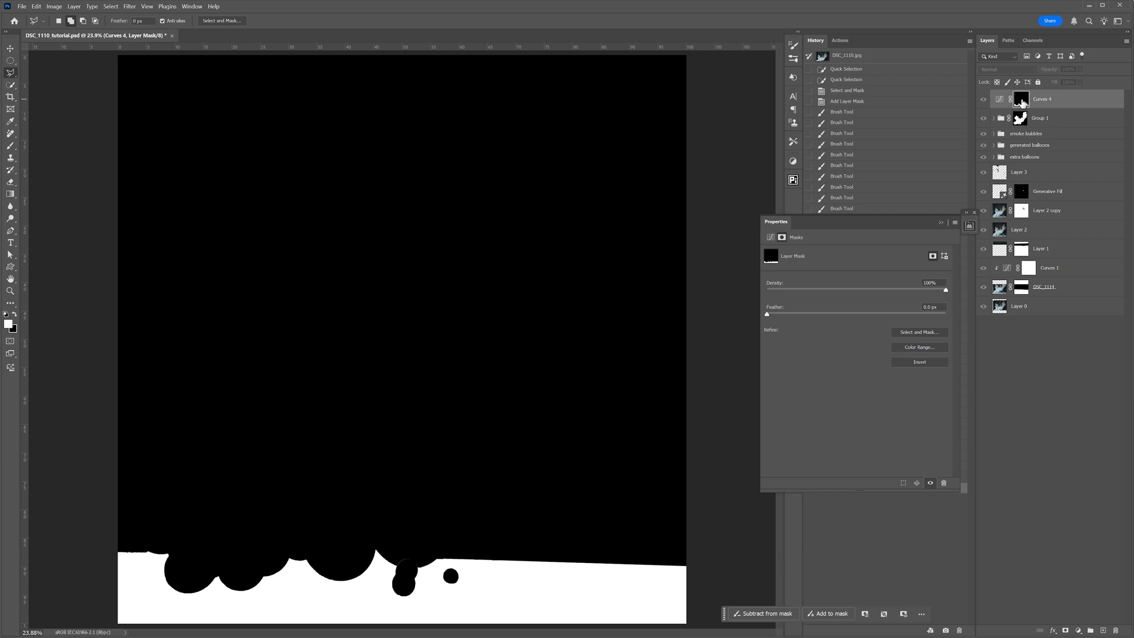
click(999, 99)
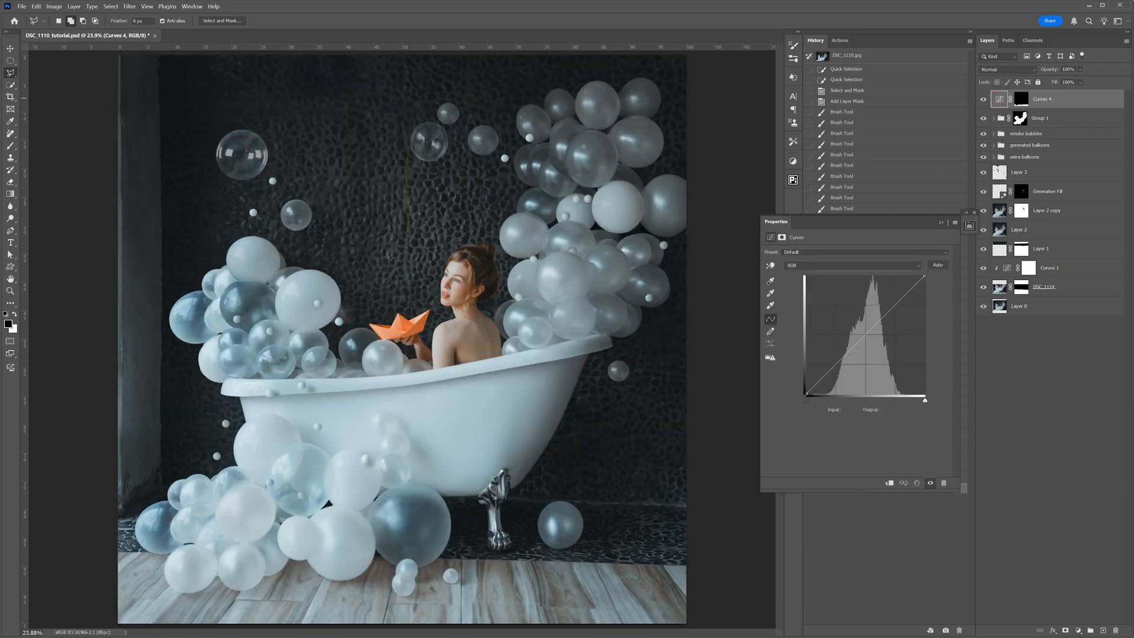
drag(925, 275, 936, 307)
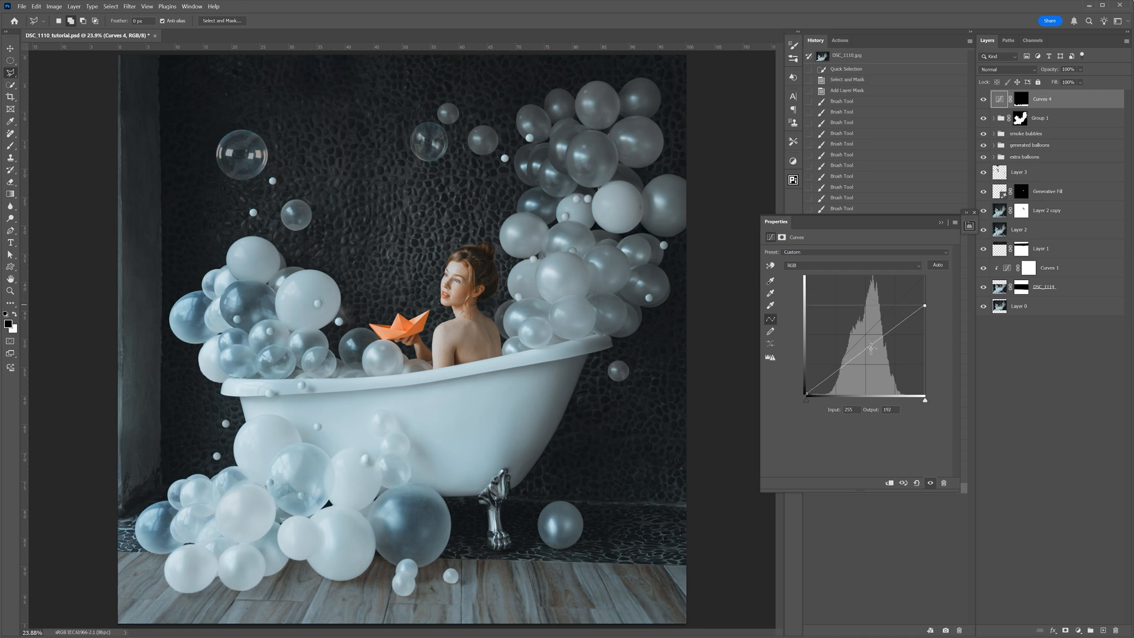
drag(869, 346, 873, 354)
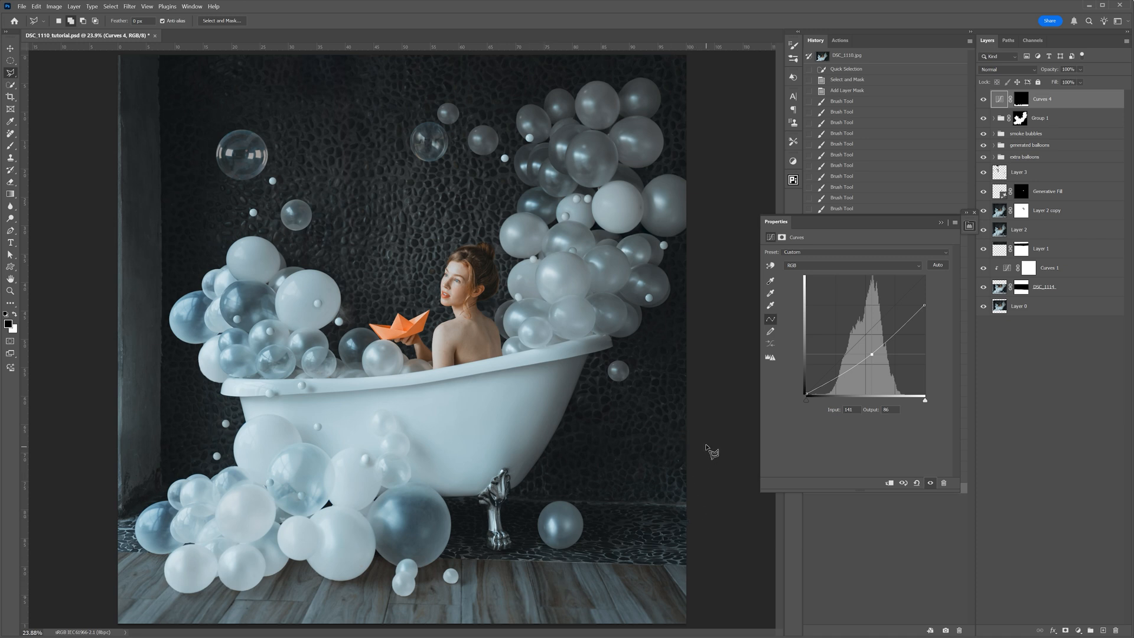
- In the floor's Curves adjustment, set the red midpoint to input 130, output 125 and the green midpoint to input 129, output 131
click(803, 267)
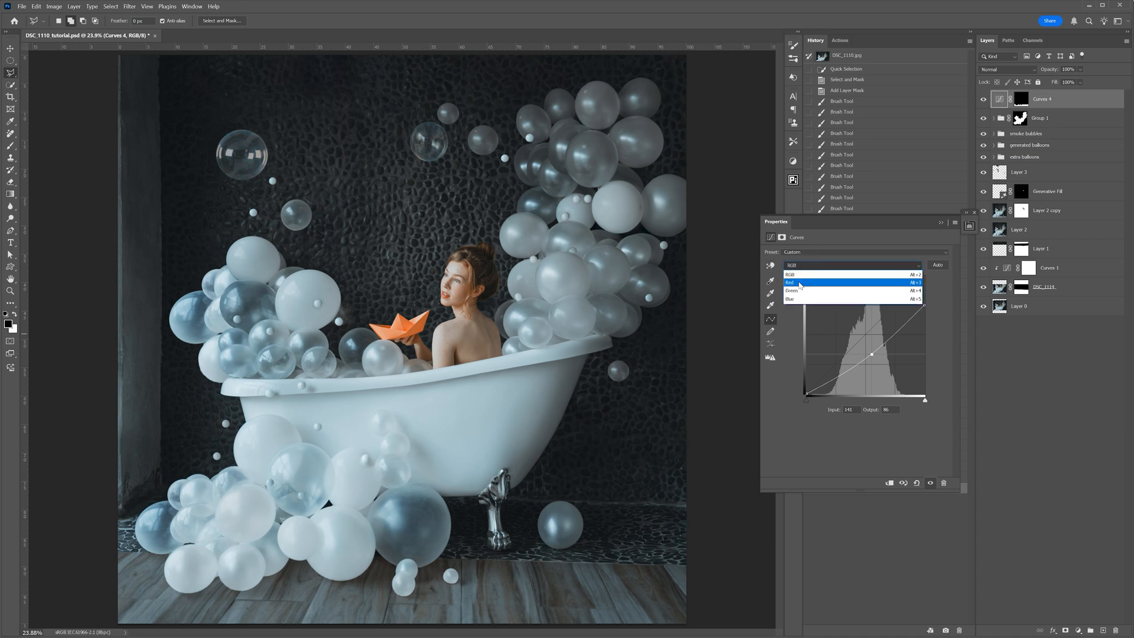
click(803, 284)
click(866, 335)
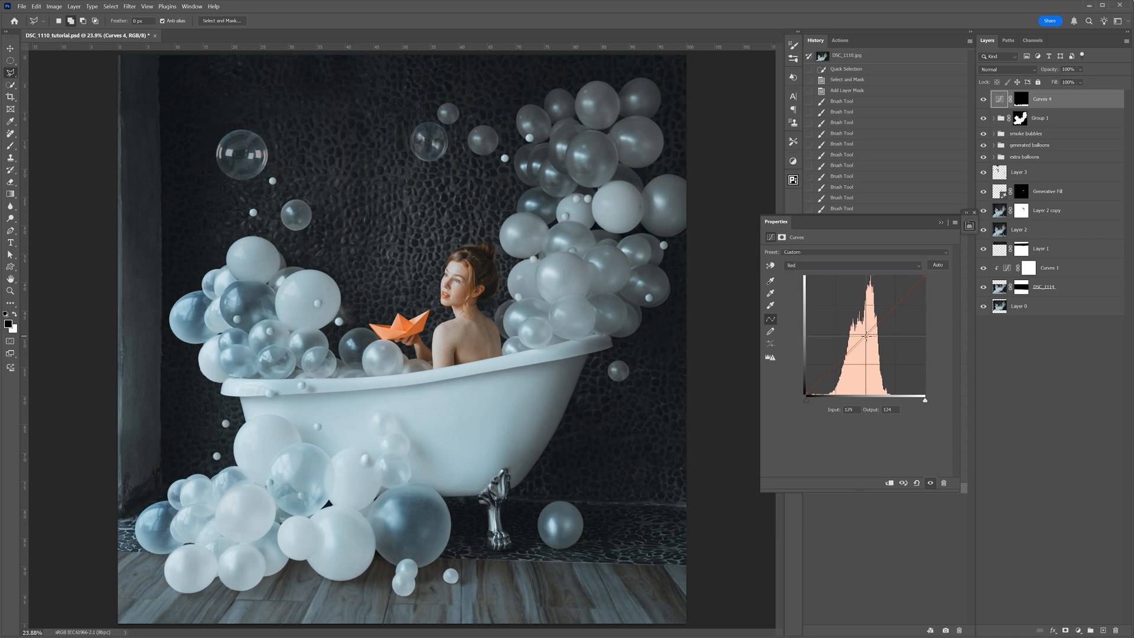
drag(866, 335, 866, 336)
click(805, 267)
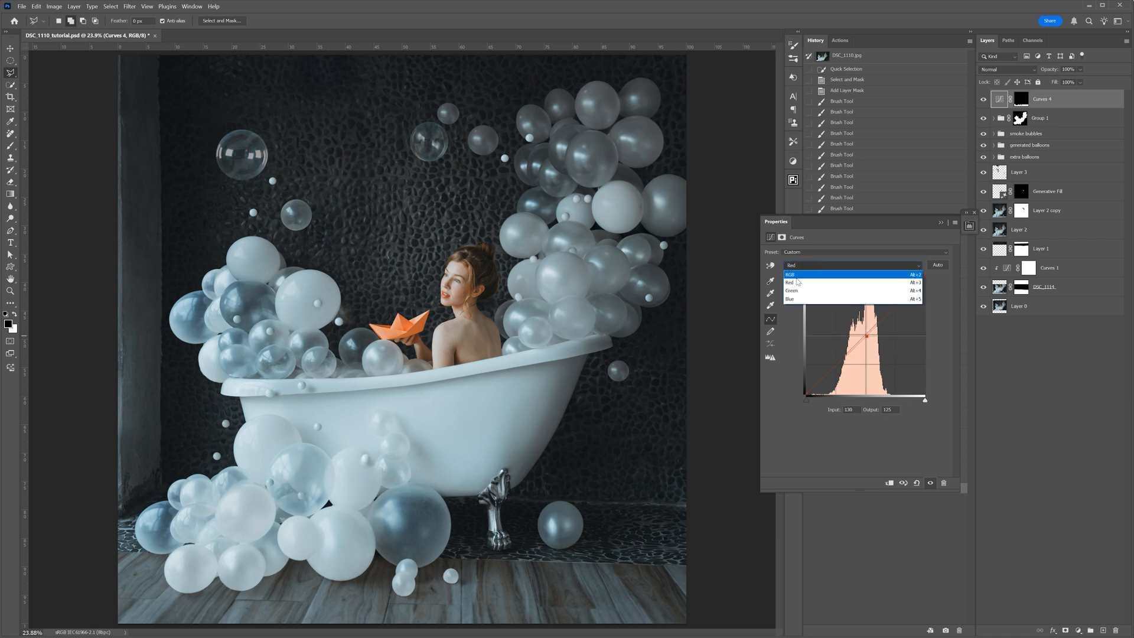
click(805, 295)
click(866, 334)
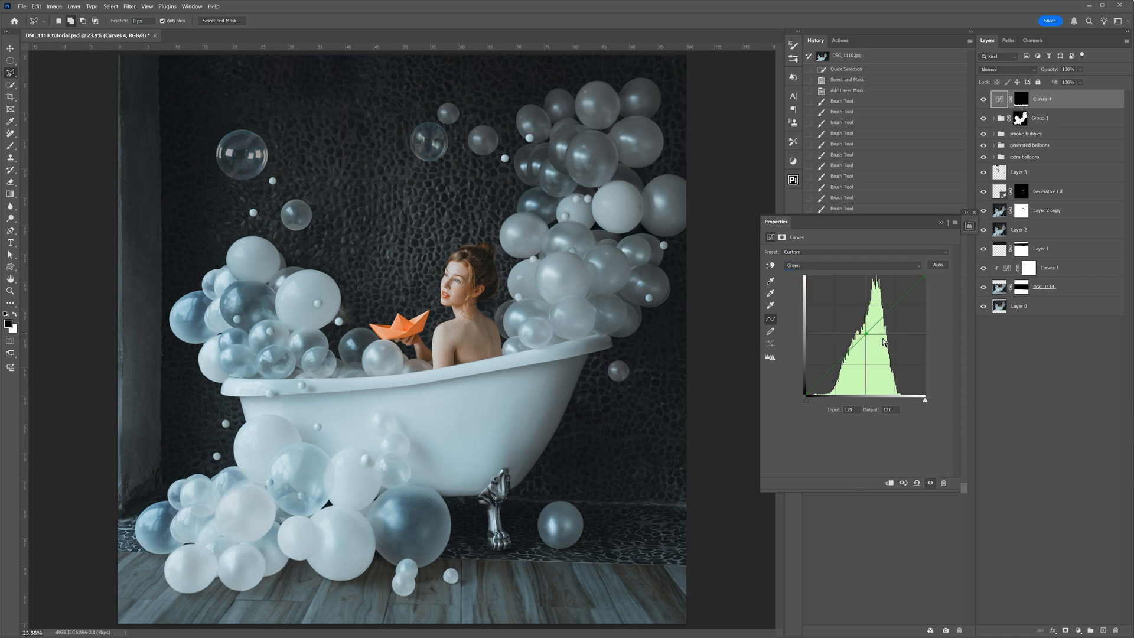
- Adjust the blue channel's midpoint slightly in the floor's Curves adjustment
click(842, 265)
click(814, 301)
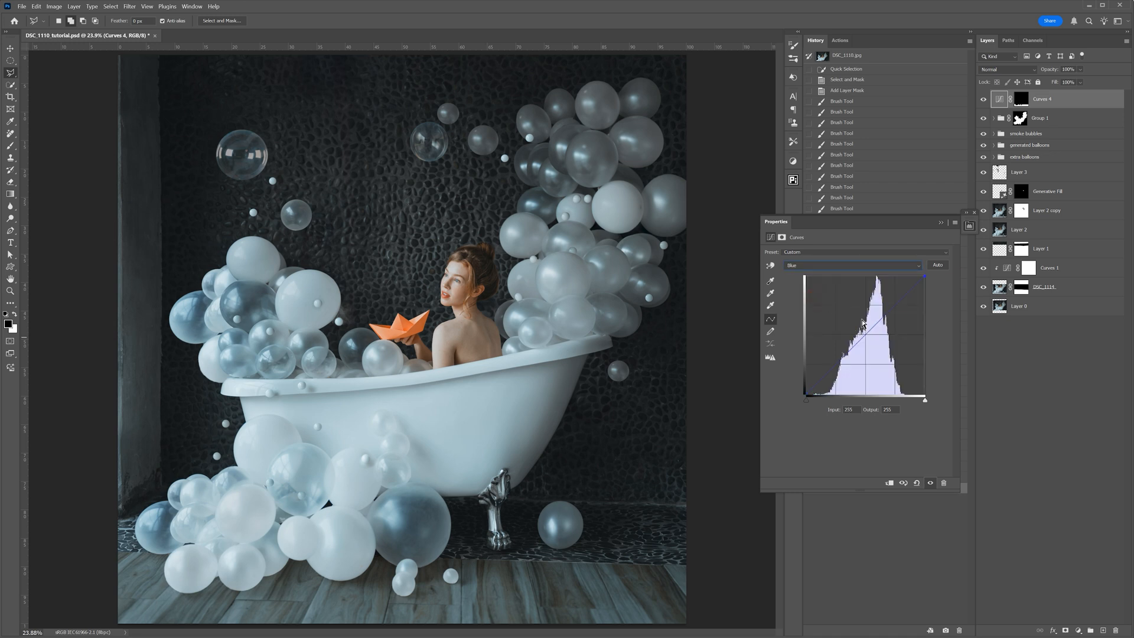
key(Down)
key(Down)
drag(867, 332, 867, 332)
- Lower the floor's RGB curve midpoint to output 81 and compare the image with Curves 4 hidden and shown
click(808, 265)
click(808, 269)
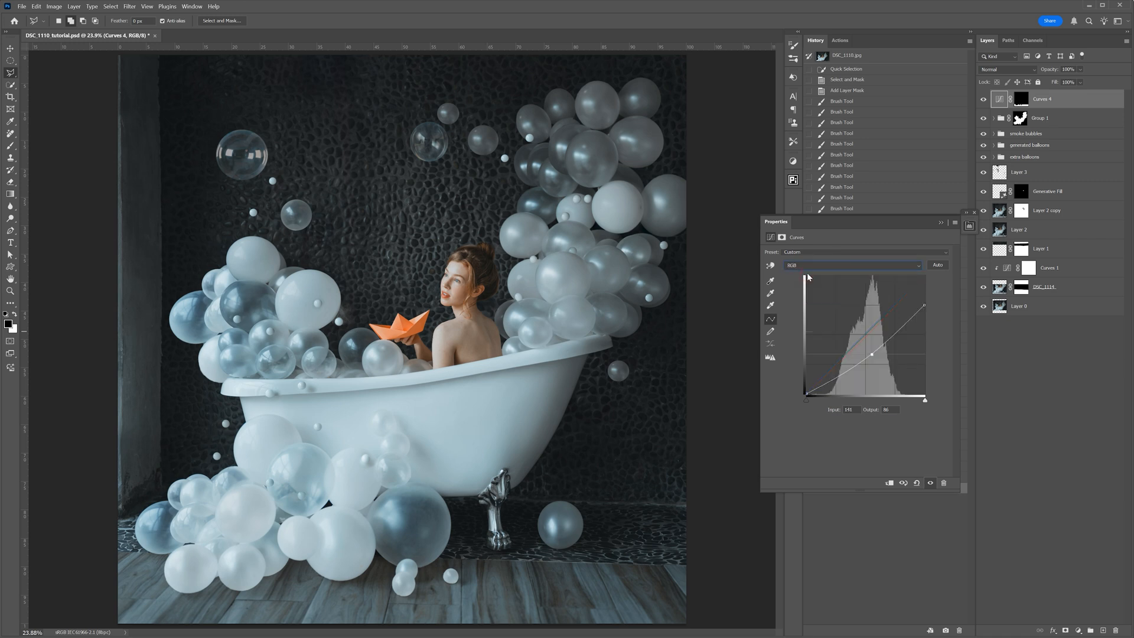
drag(874, 354, 873, 357)
click(983, 100)
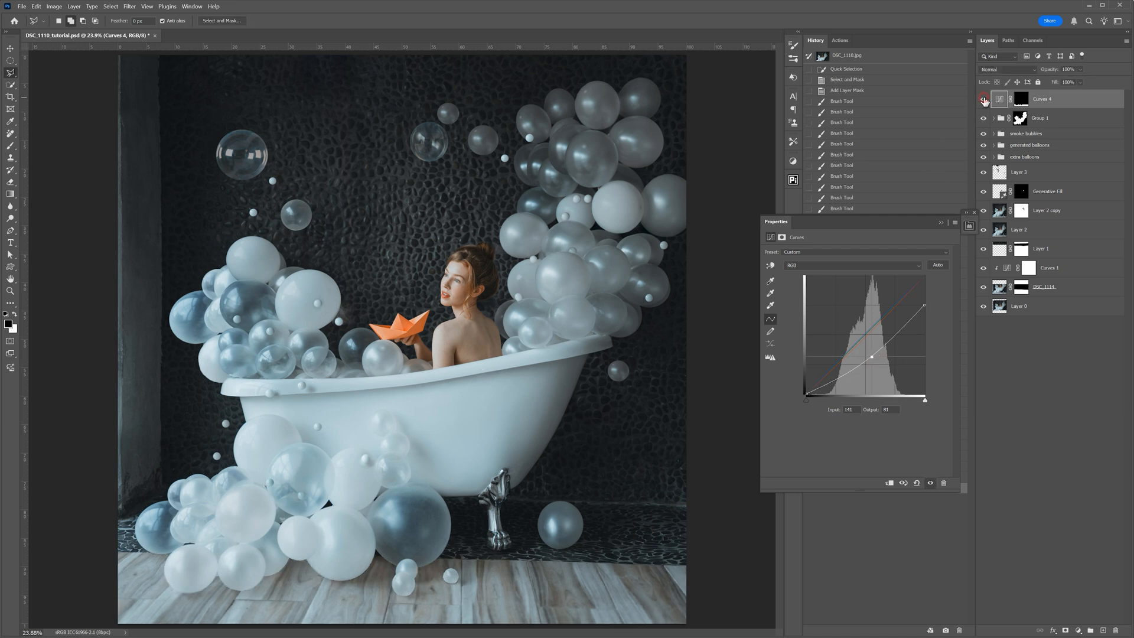
click(984, 100)
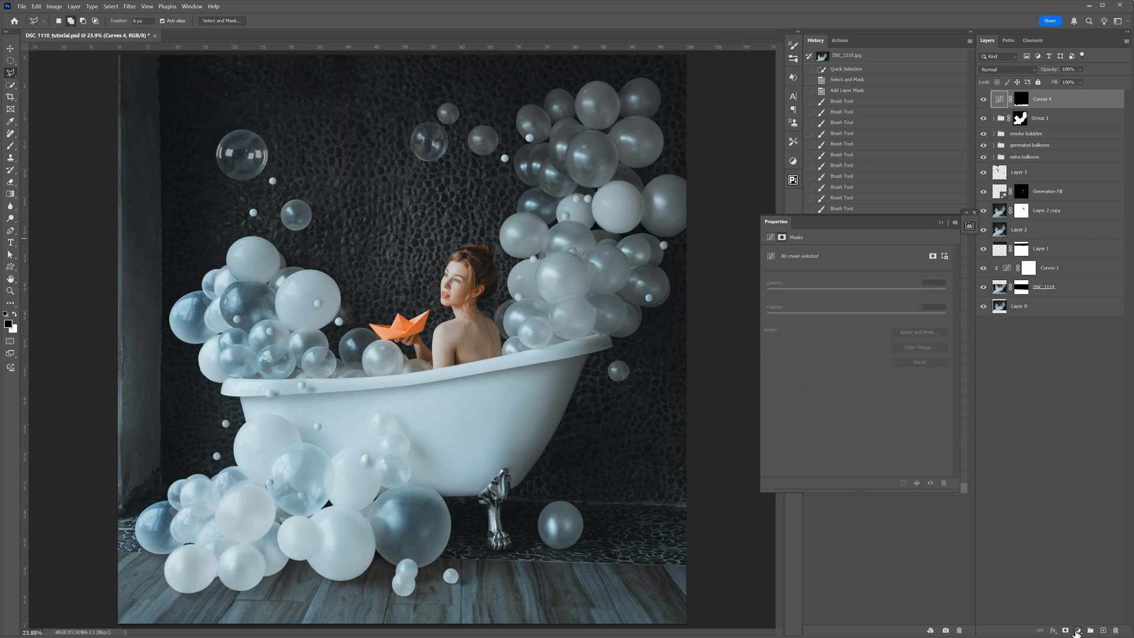
- Add a Solid Color fill layer in dark teal 002e39 above all other layers
click(1079, 631)
click(1097, 465)
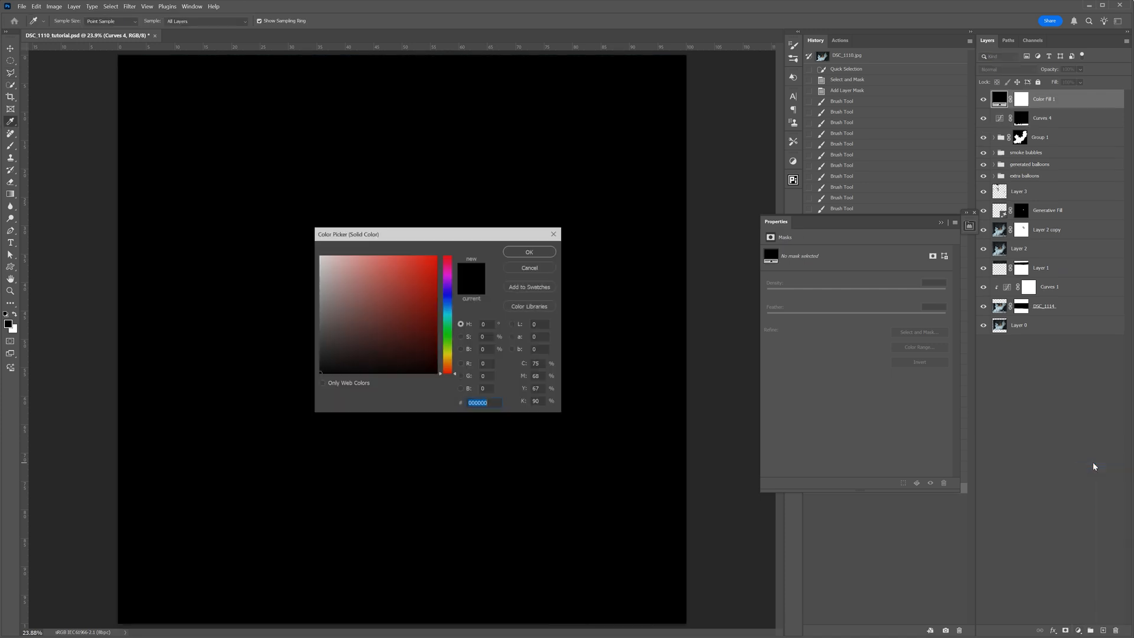
click(436, 348)
click(451, 307)
drag(451, 307, 453, 313)
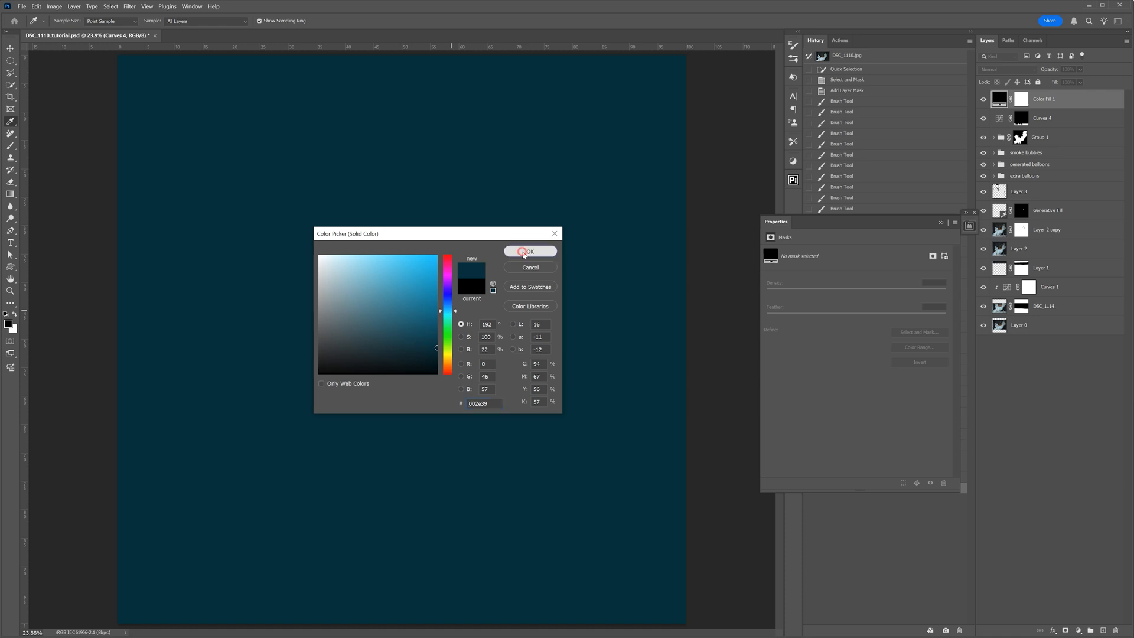
click(511, 252)
- Blend the teal fill layer in Soft Light at 30% opacity and compare the image with it hidden
click(10, 48)
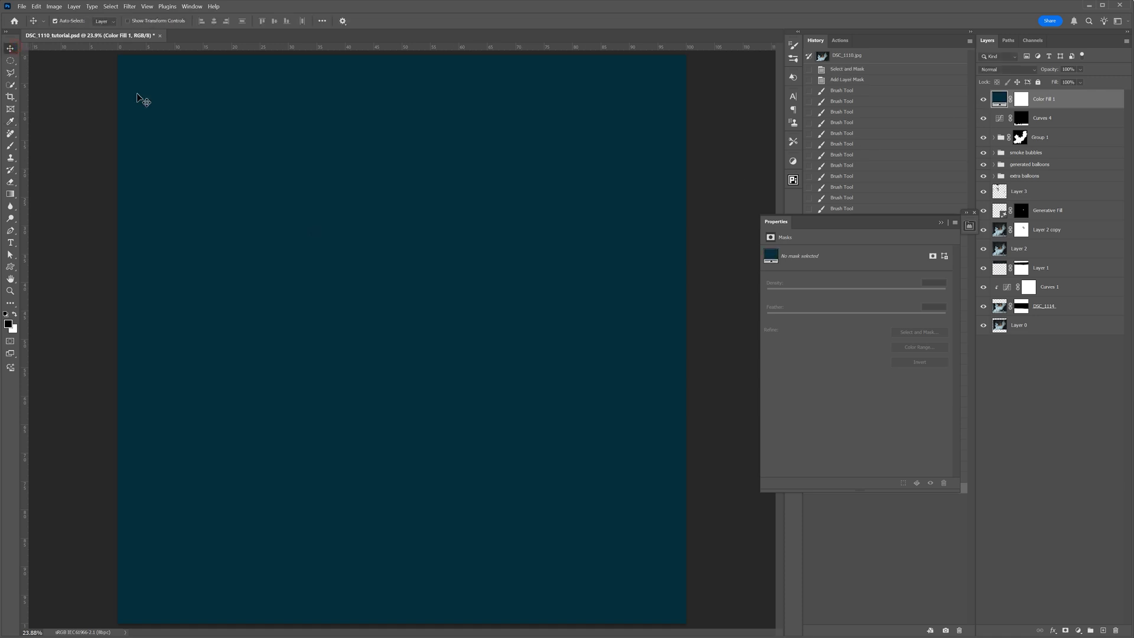
click(1007, 69)
click(994, 211)
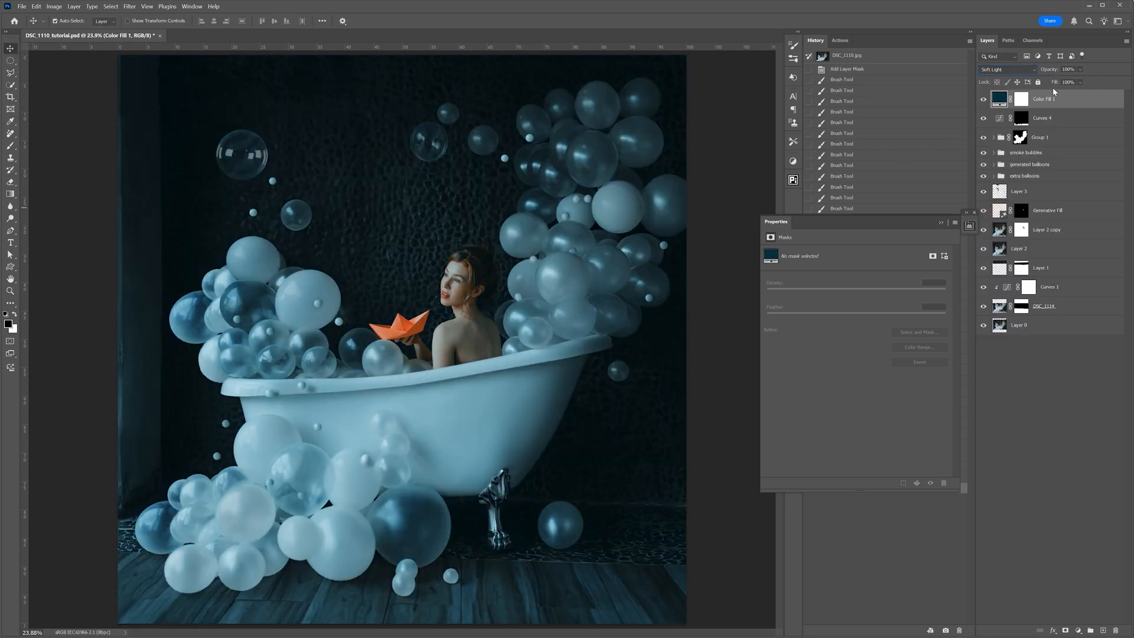
click(1081, 69)
drag(1098, 80, 1069, 80)
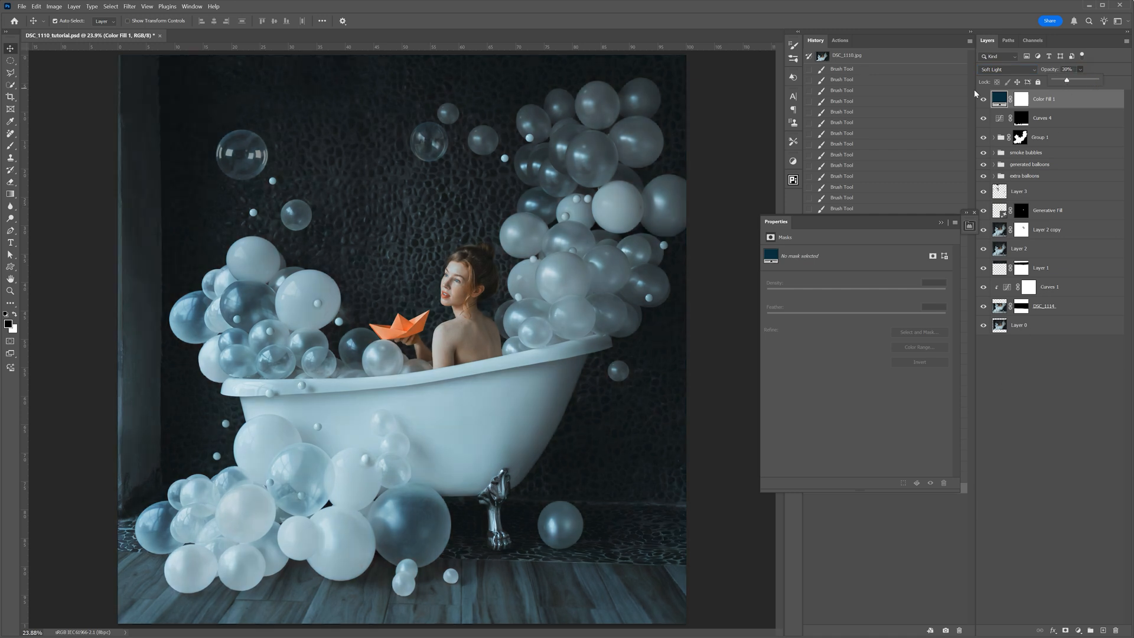
click(983, 101)
click(983, 101)
- Add a Curves adjustment above the teal fill and brighten the midtones slightly to input 126, output 133
click(1079, 630)
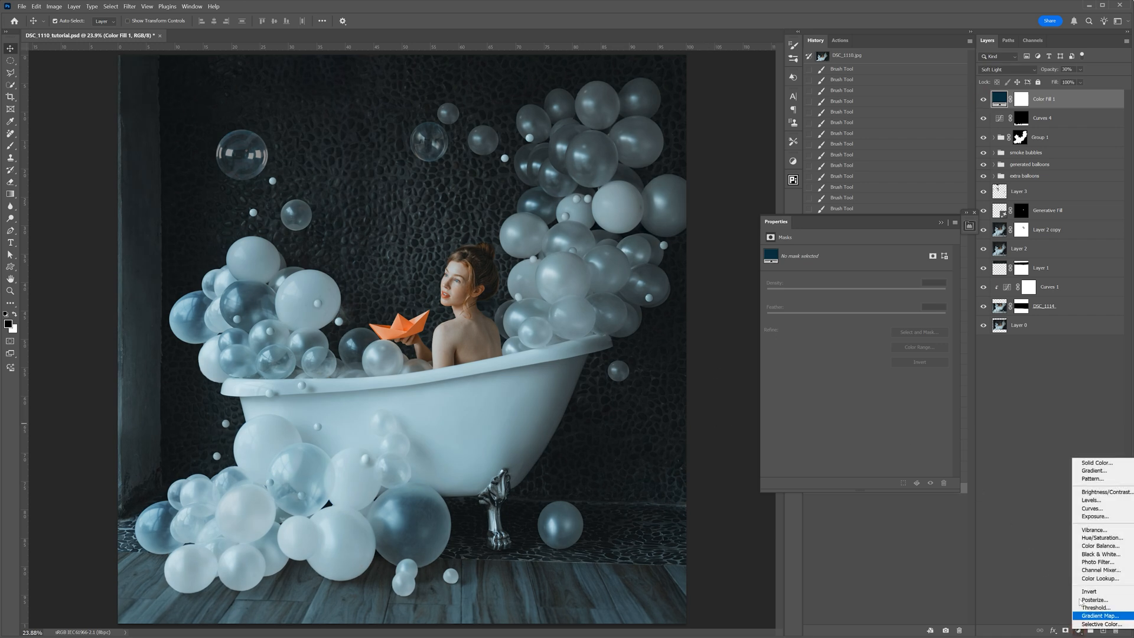
click(1090, 509)
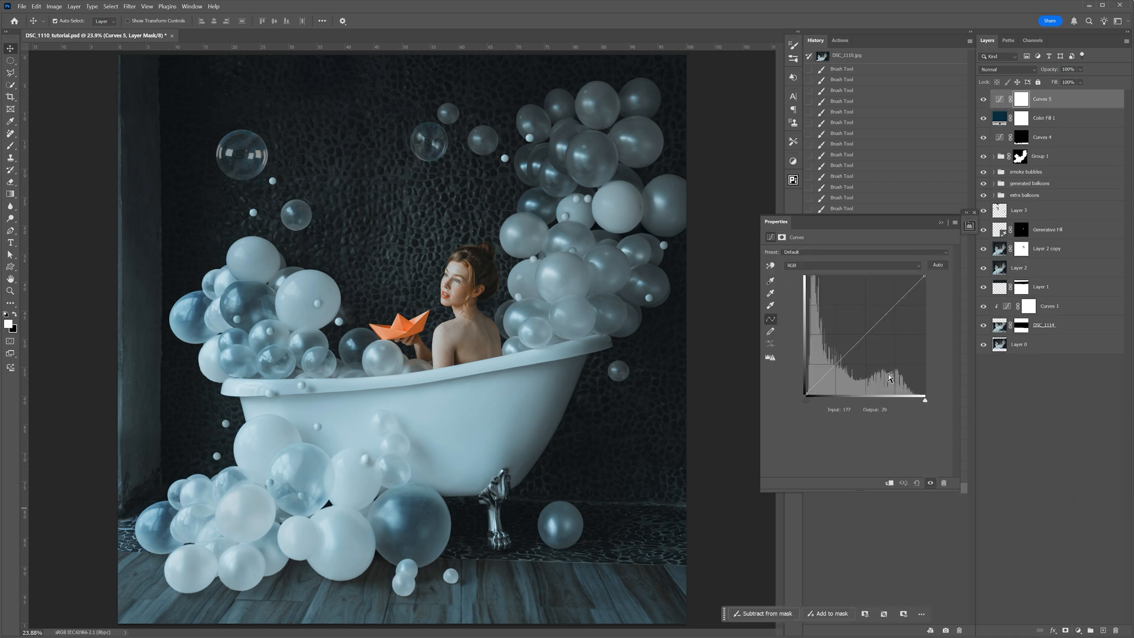
drag(865, 335, 865, 332)
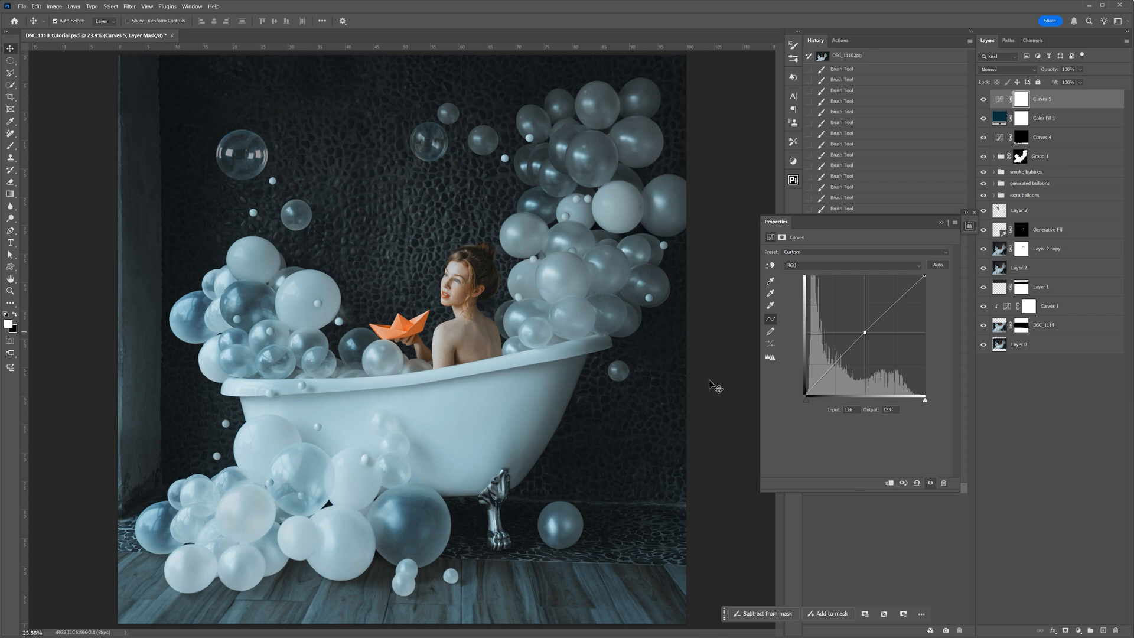
- Add another Curves adjustment that darkens the midtones to input 146, output 132, and invert its mask to black
click(1080, 631)
click(1093, 514)
drag(874, 327, 875, 333)
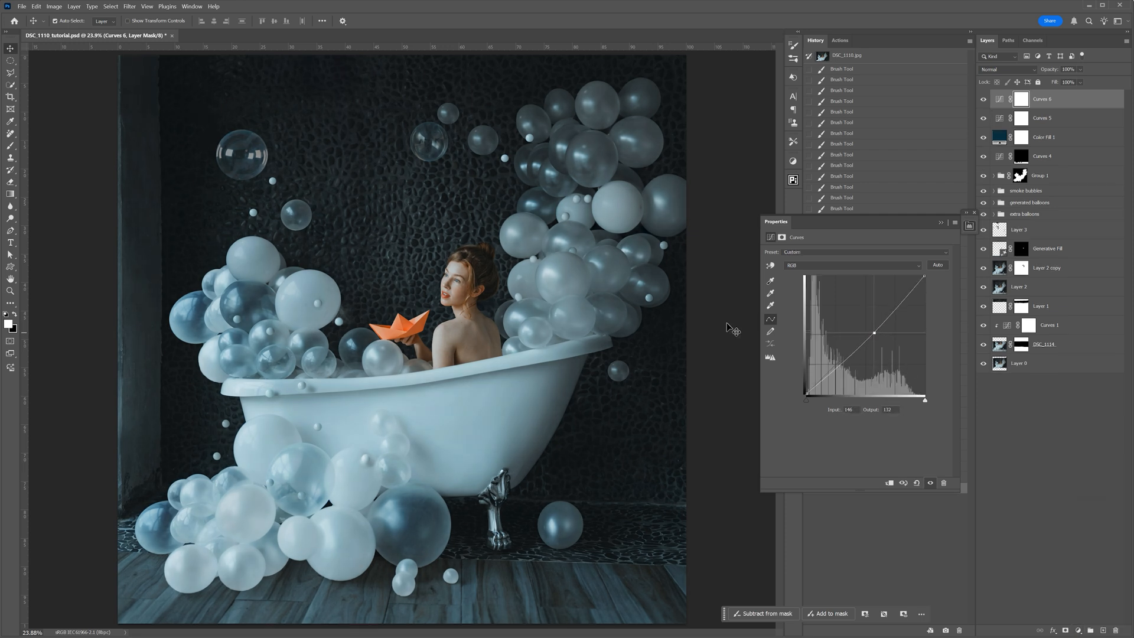
key(ctrl+i)
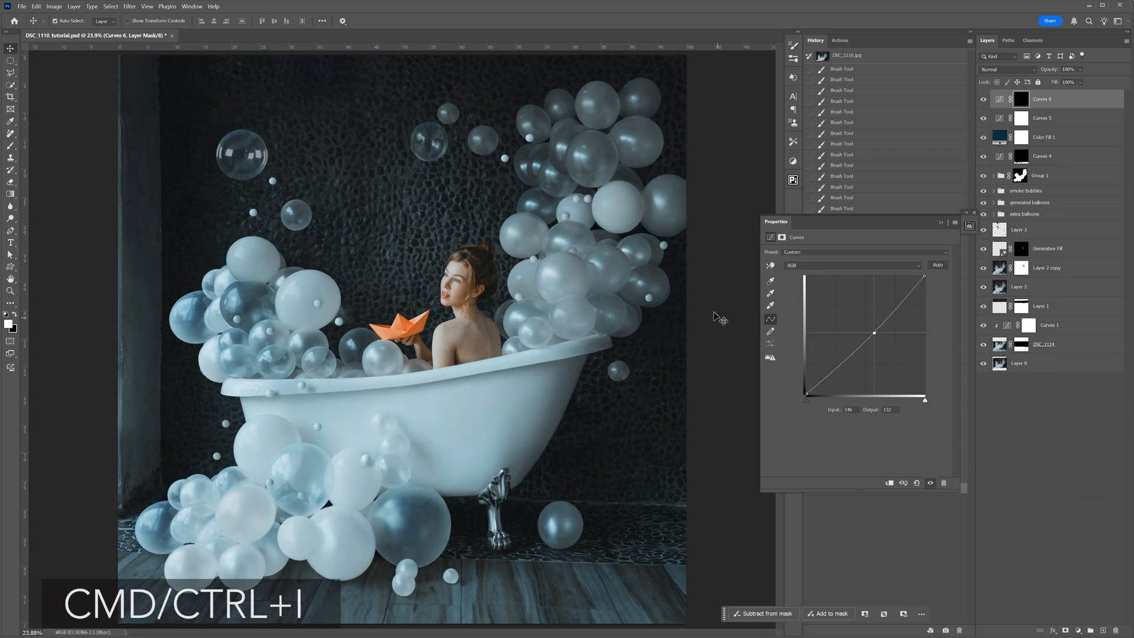
- Paint white on the darkening Curves mask around the image's edges and corners with a soft 4000 px brush at 30% opacity
key(ctrl+minus)
click(10, 146)
key(bracketright)
key(bracketright)
key(bracketright)
key(bracketright)
key(bracketright)
key(bracketright)
key(bracketright)
key(bracketright)
key(bracketright)
key(bracketright)
key(bracketright)
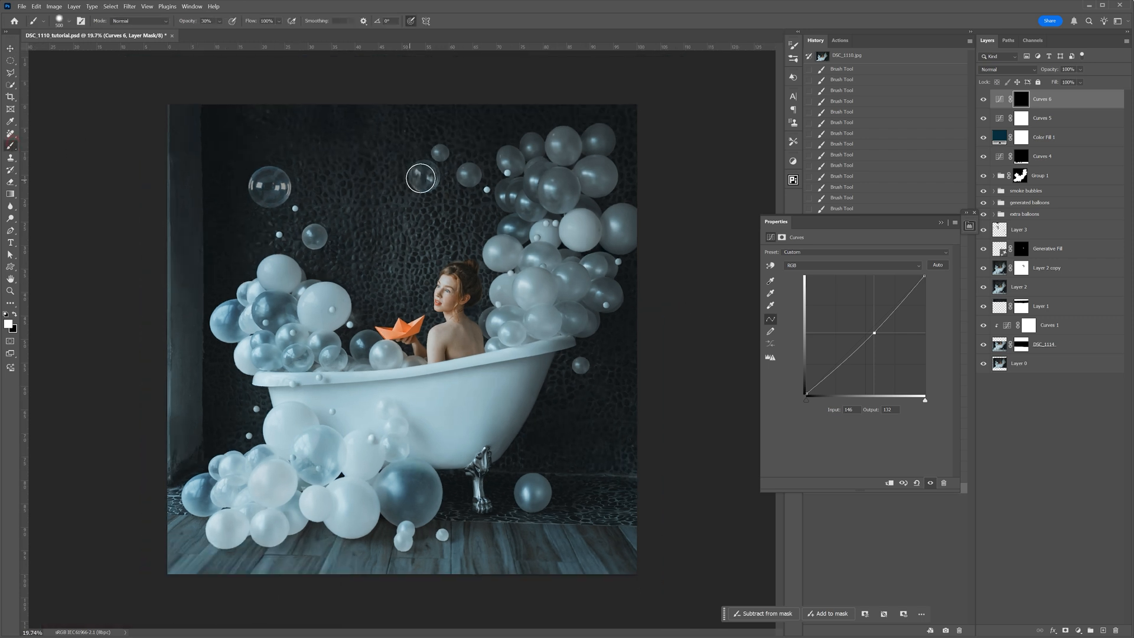
right_click(531, 188)
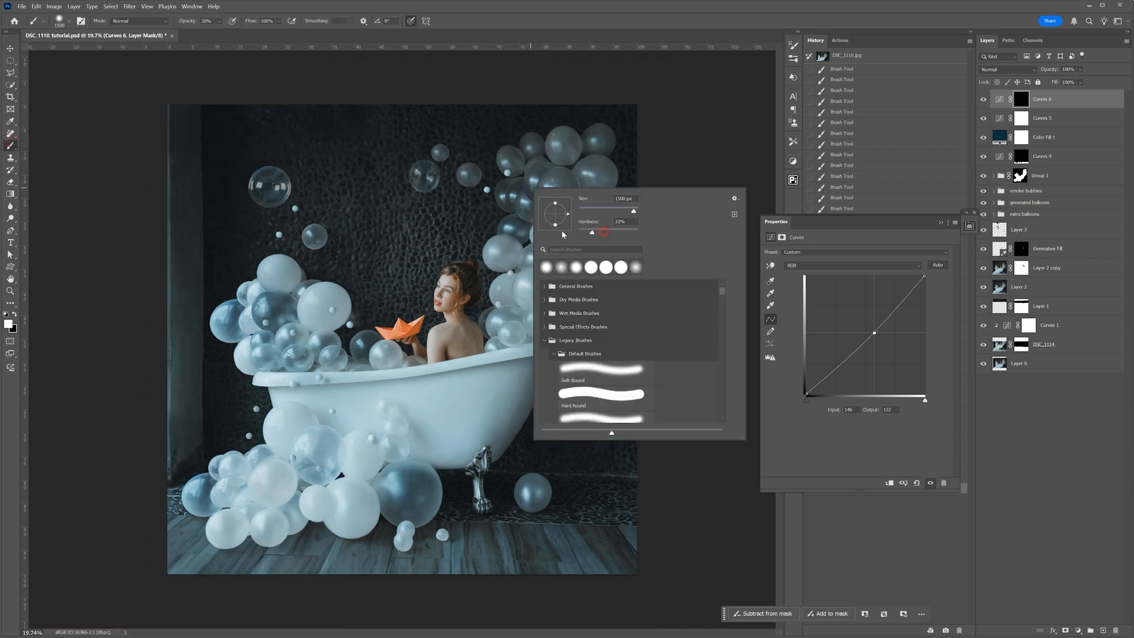
click(681, 114)
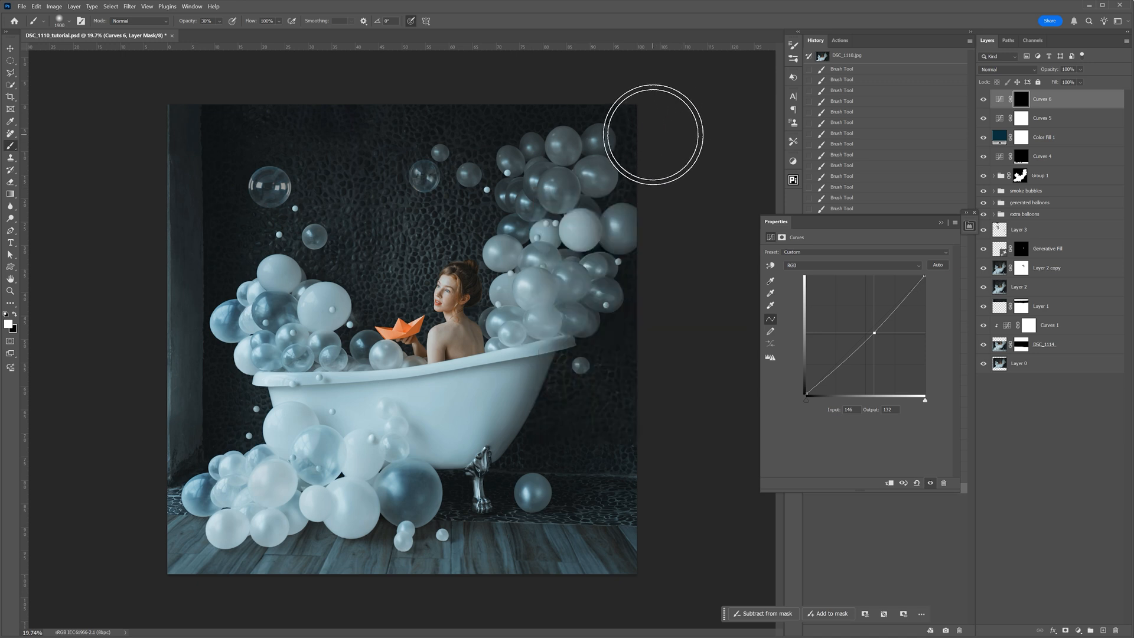
key(bracketright)
key(bracketright)
key(bracketright)
key(bracketright)
key(bracketright)
key(bracketright)
key(bracketright)
key(bracketright)
key(bracketright)
key(bracketright)
key(bracketright)
key(bracketright)
key(bracketright)
key(bracketright)
key(bracketright)
key(bracketright)
key(bracketright)
key(bracketright)
key(bracketright)
key(bracketright)
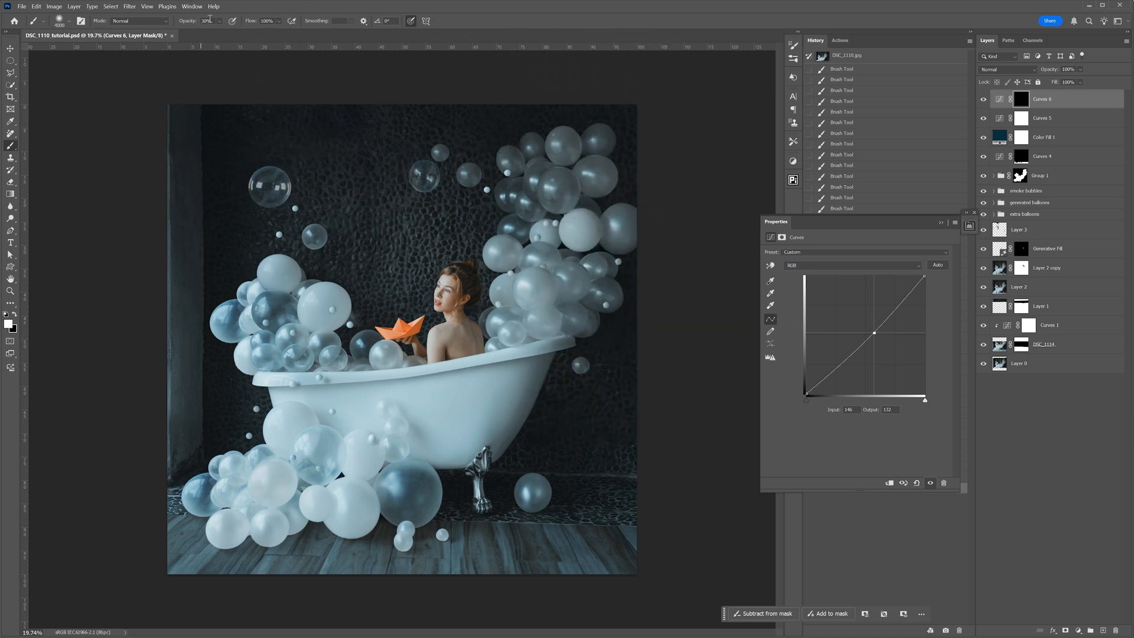
click(651, 527)
click(648, 556)
click(190, 138)
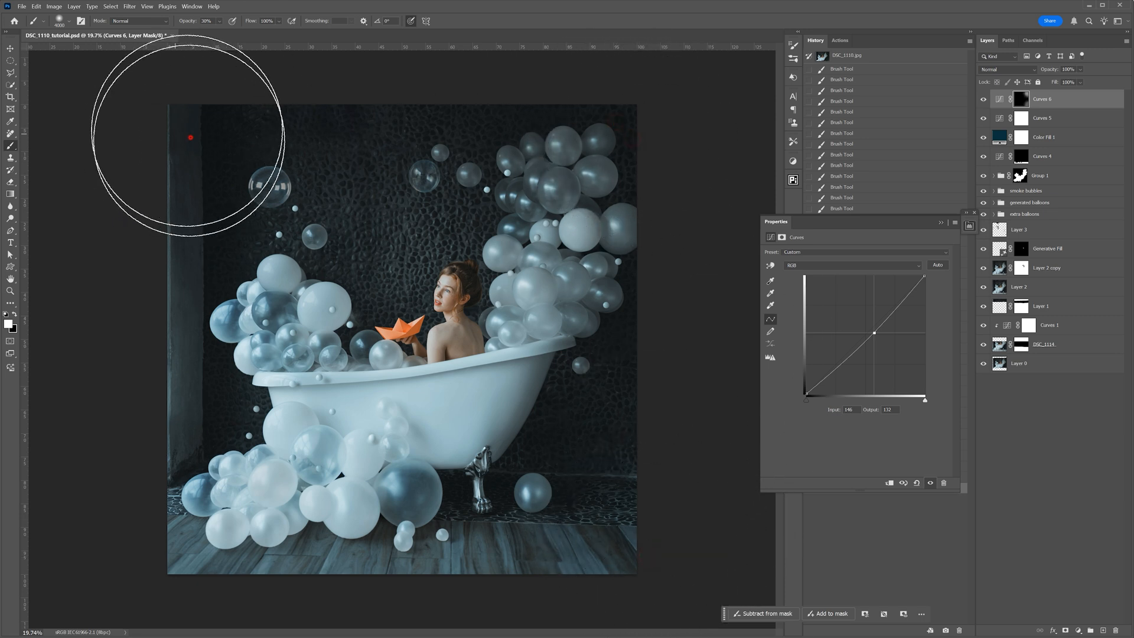
click(657, 531)
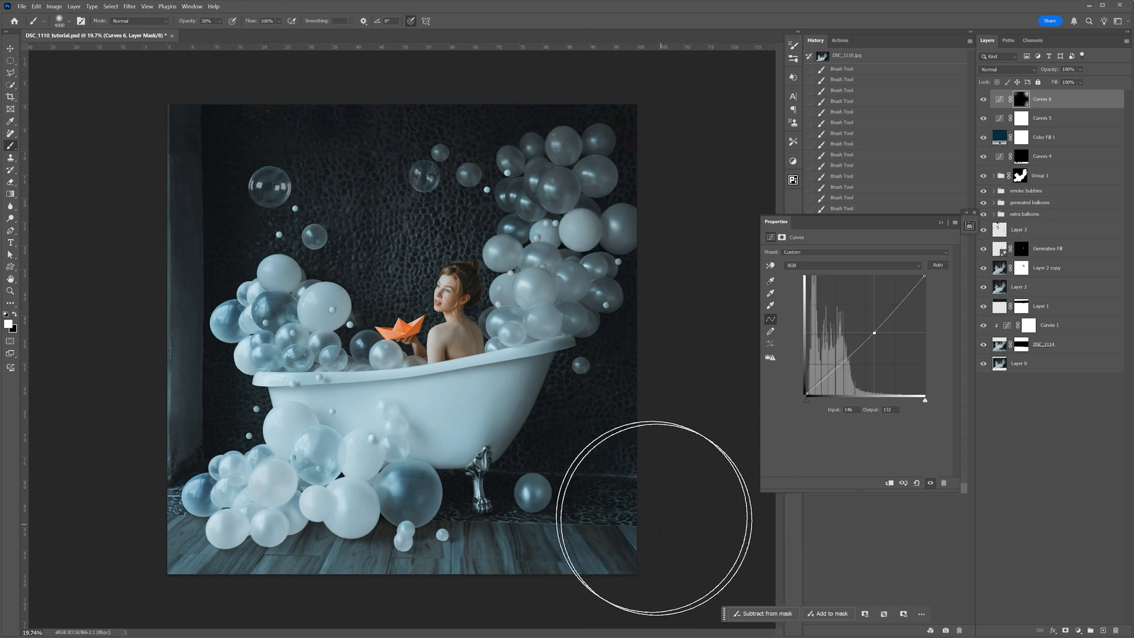
- Add more darkening to the image's lower-right corner on the same Curves mask with a smaller soft brush
key(bracketleft)
key(bracketleft)
key(bracketleft)
key(bracketleft)
click(638, 547)
key(bracketleft)
key(bracketleft)
key(bracketleft)
key(bracketleft)
key(bracketleft)
key(bracketleft)
key(bracketleft)
key(bracketleft)
key(bracketleft)
key(bracketleft)
key(bracketleft)
key(bracketleft)
key(bracketleft)
key(bracketleft)
key(bracketleft)
key(bracketleft)
key(bracketleft)
key(bracketleft)
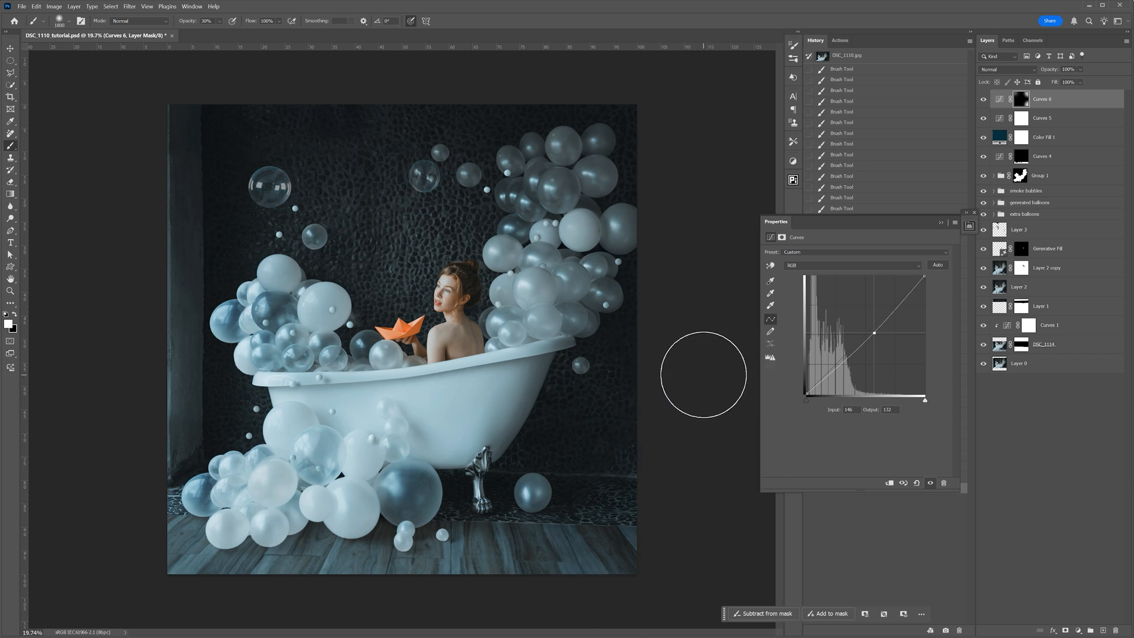
- Group the Curves 4, Color Fill 1, Curves 5 and Curves 6 layers and compare the image with the group hidden and shown
shift+click(1049, 159)
key(ctrl+g)
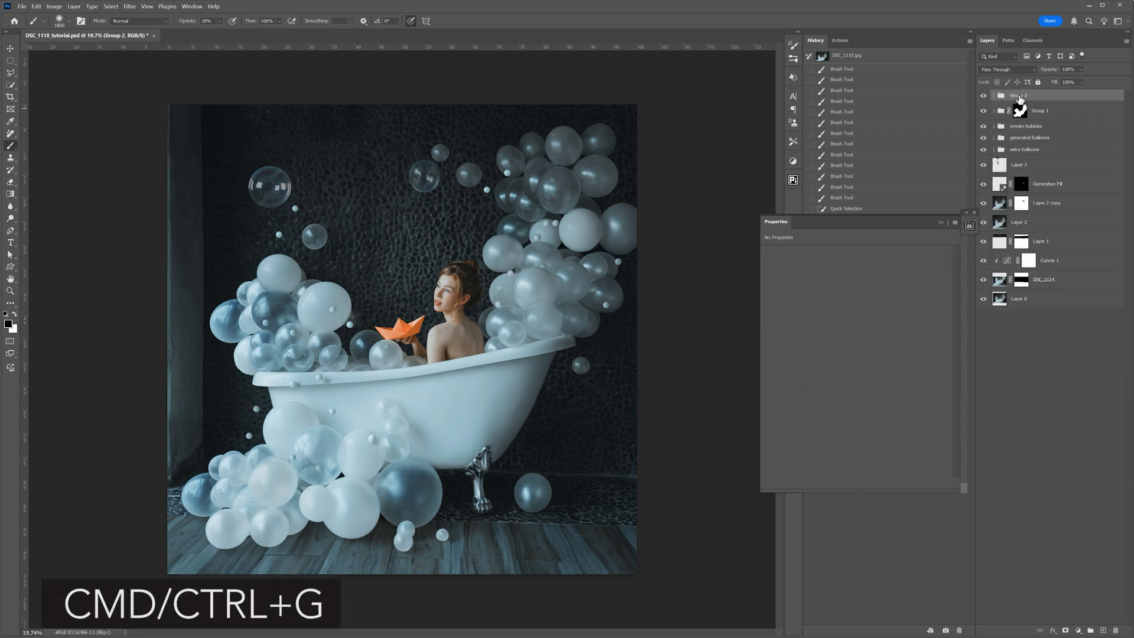
click(994, 96)
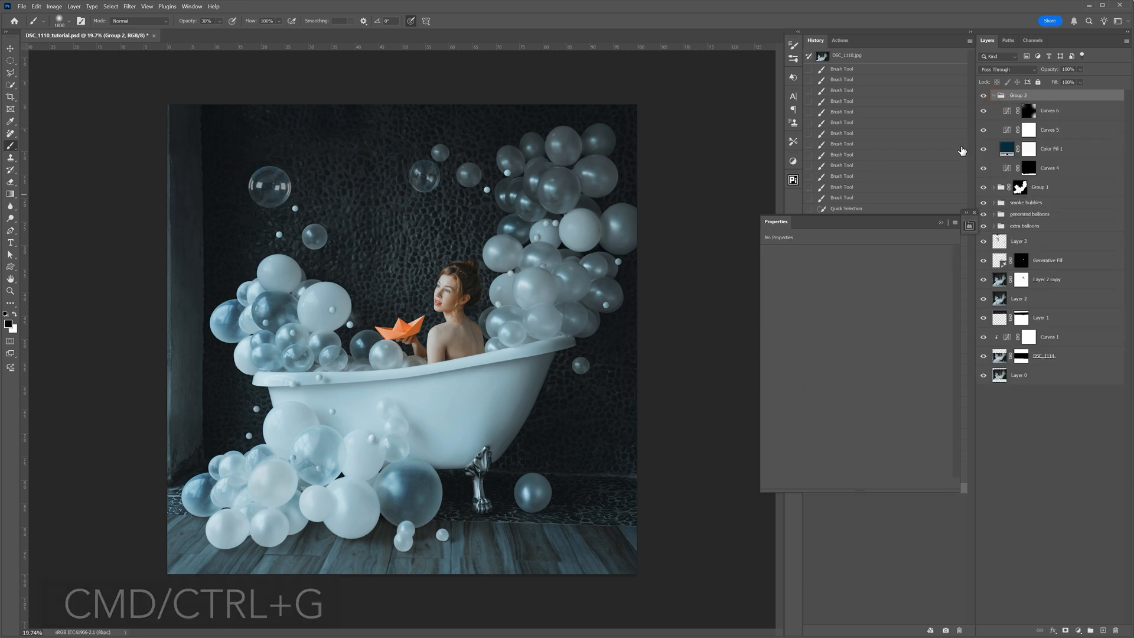
click(983, 96)
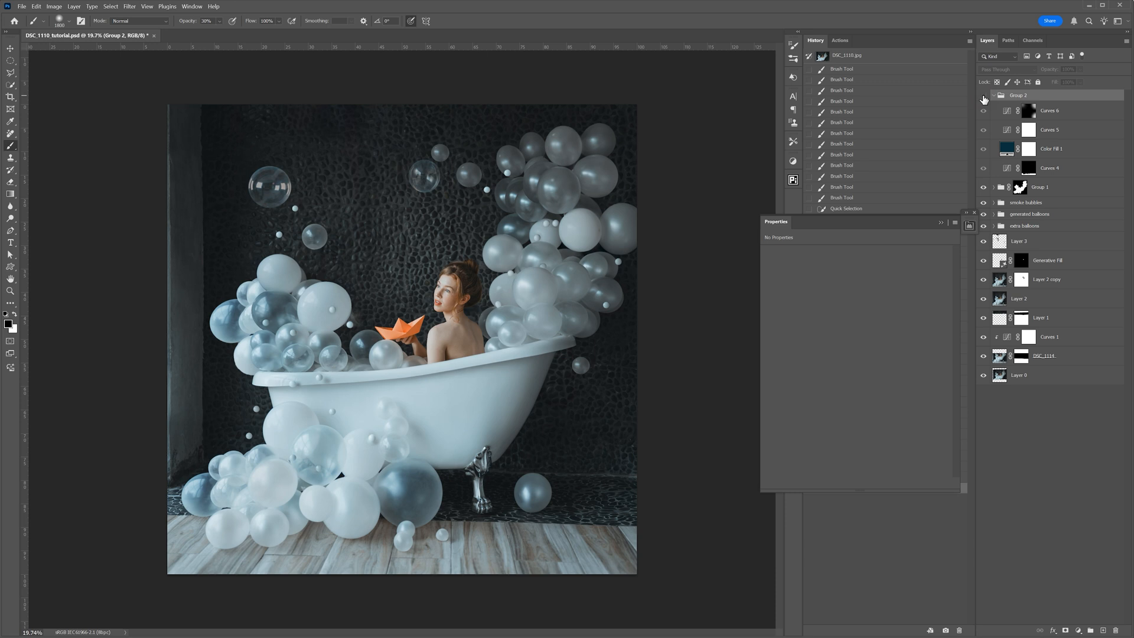
click(984, 96)
click(983, 96)
click(983, 97)
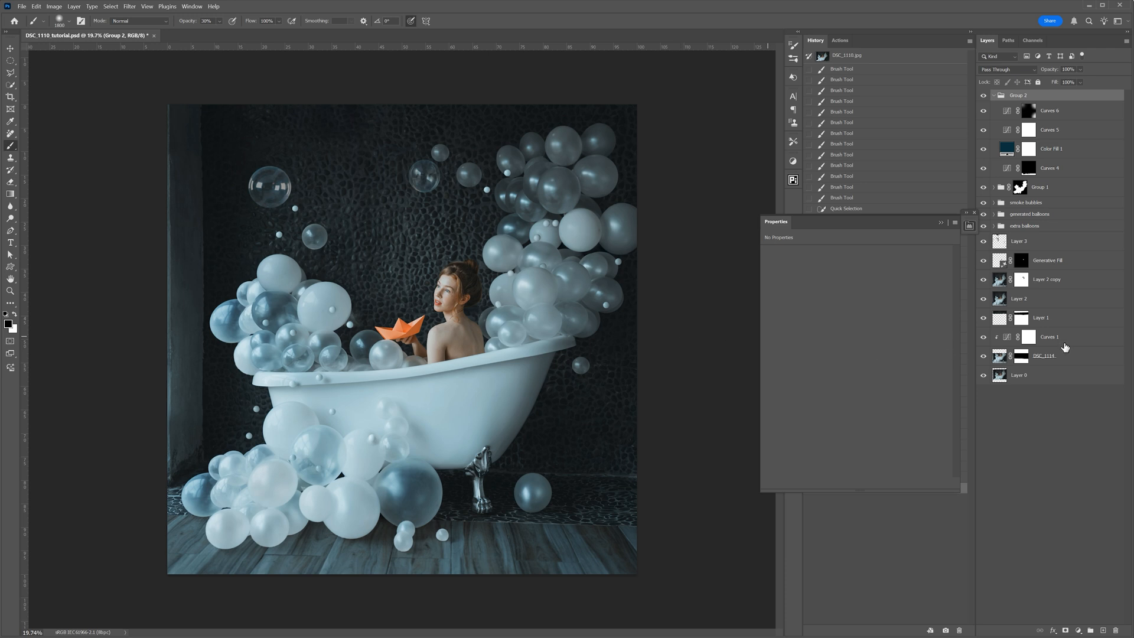
- Group the base layers from Layer 0 up to Layer 1, including DSC_1114 and its clipped Curves 1
click(1043, 378)
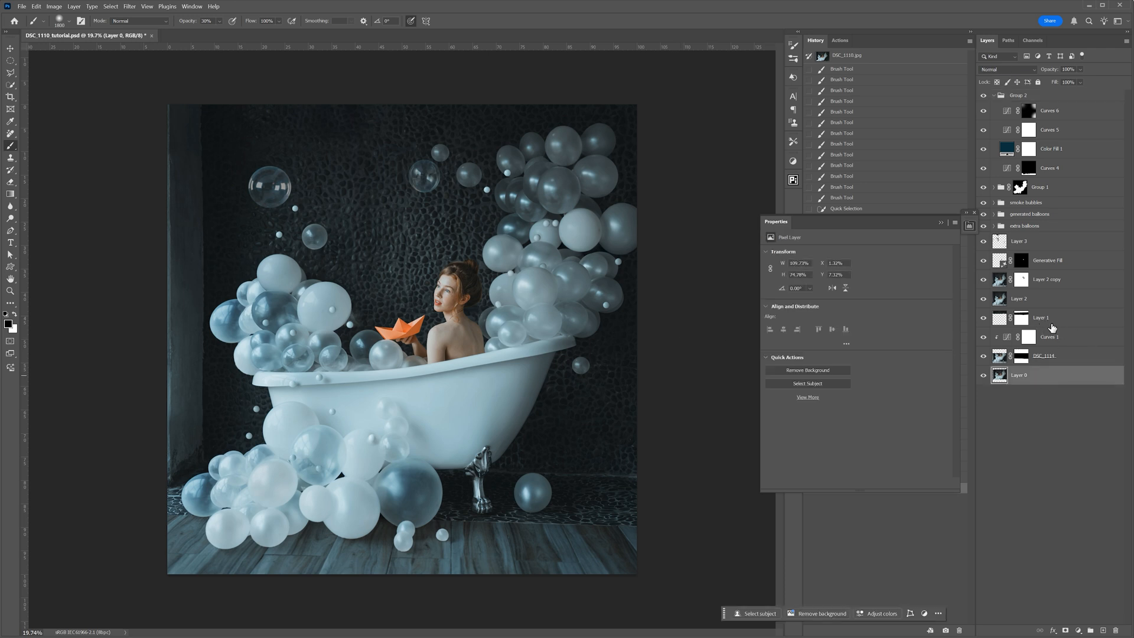
shift+click(1051, 324)
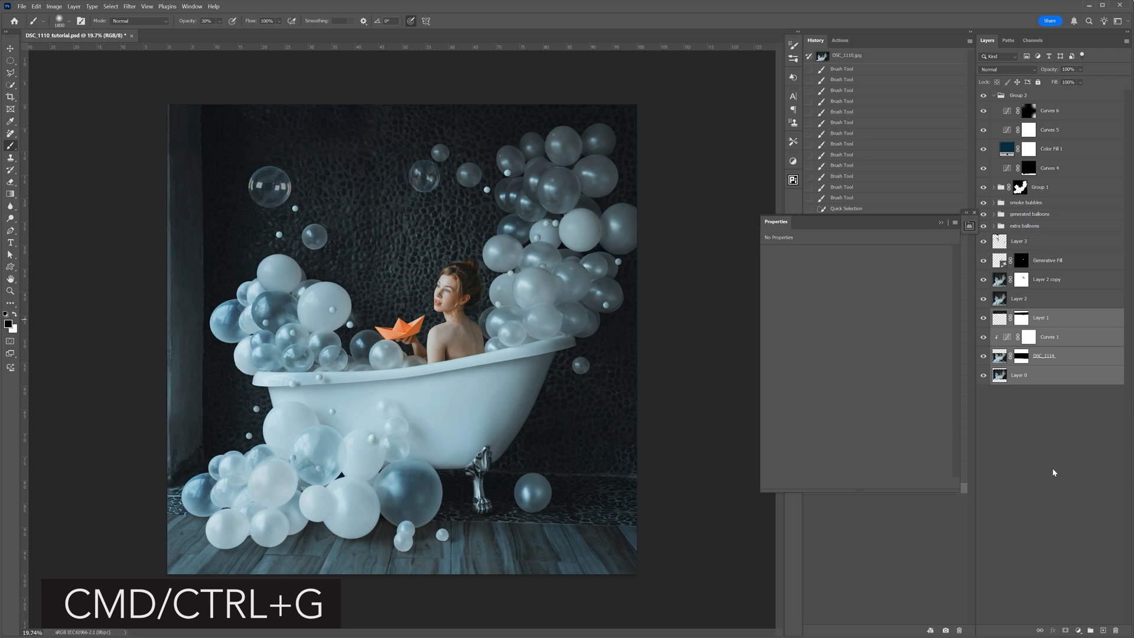
key(ctrl+g)
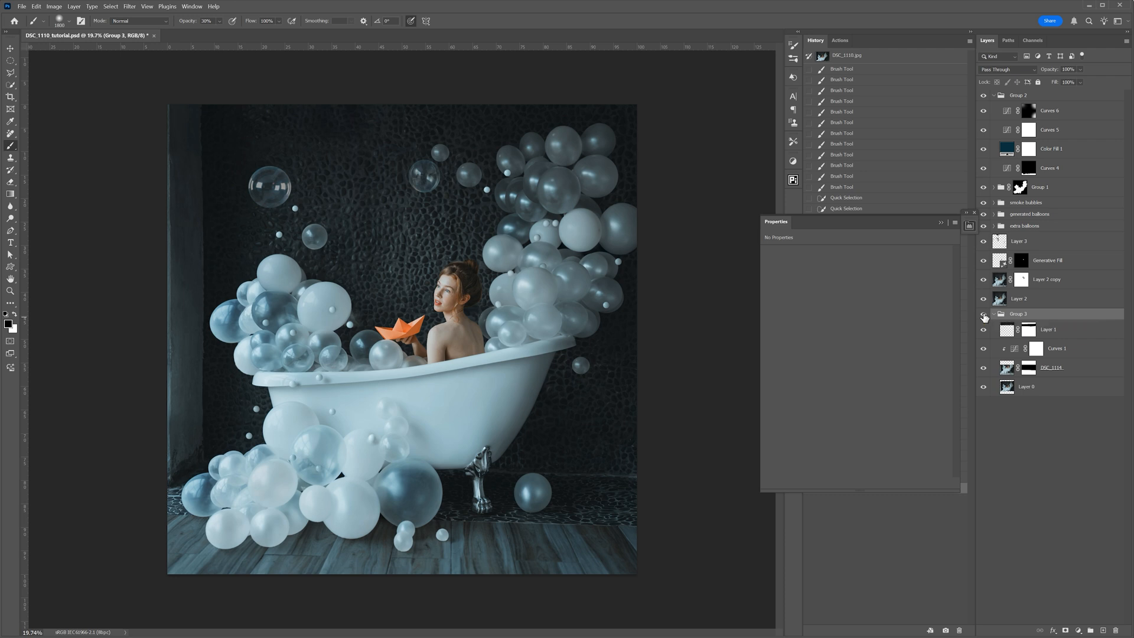
- Compare the base photo group shown alone with the full composite, leaving all layers visible
click(940, 223)
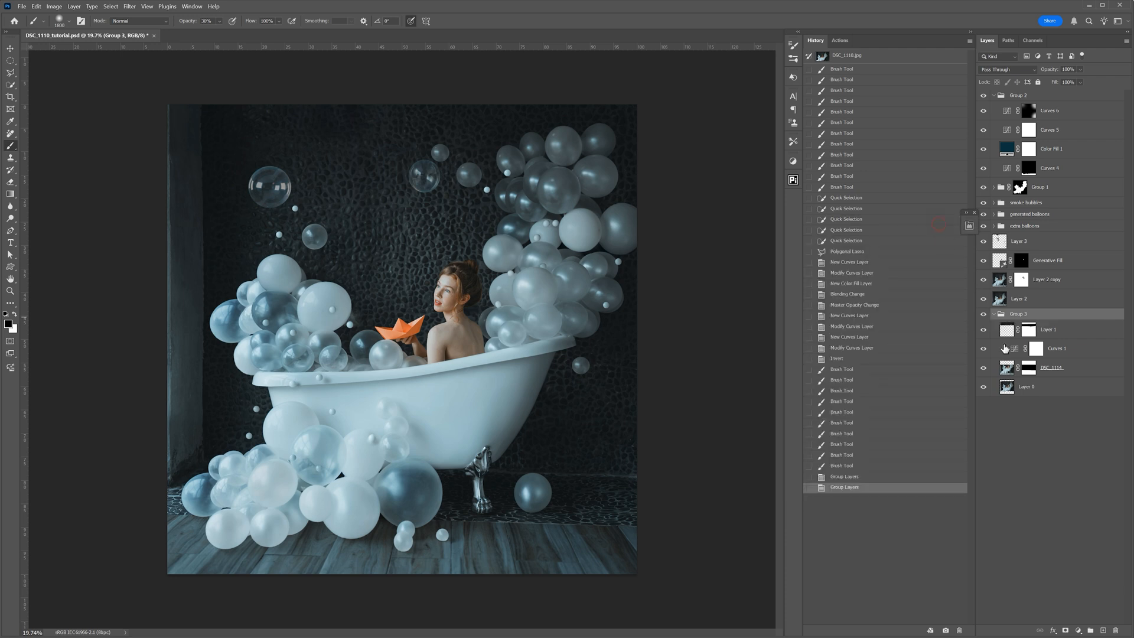
alt+click(984, 315)
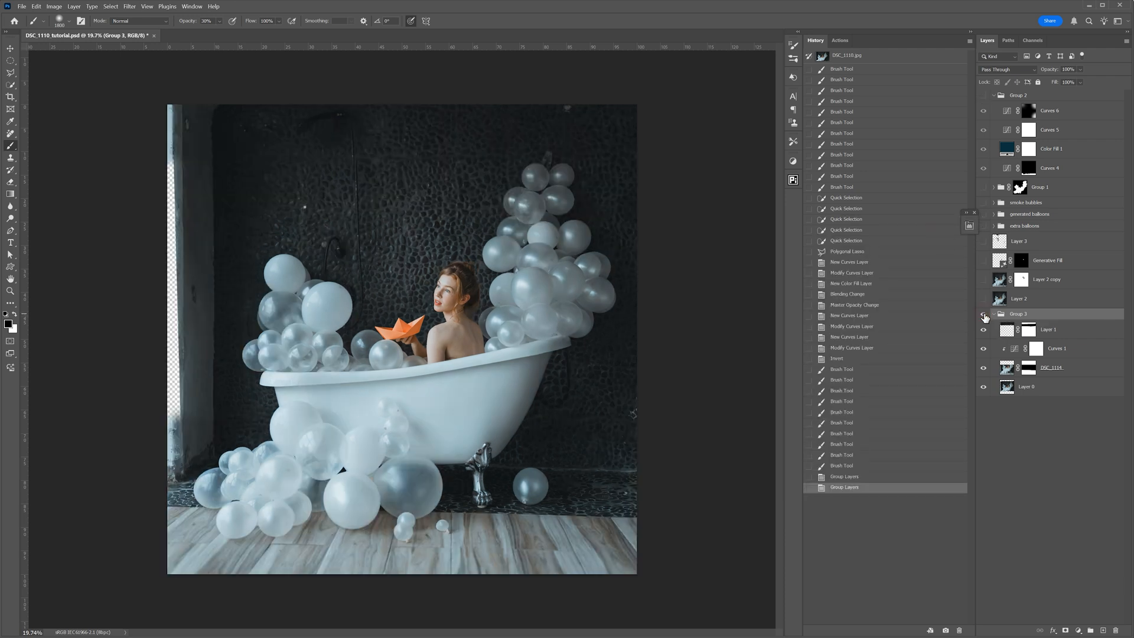
alt+click(984, 315)
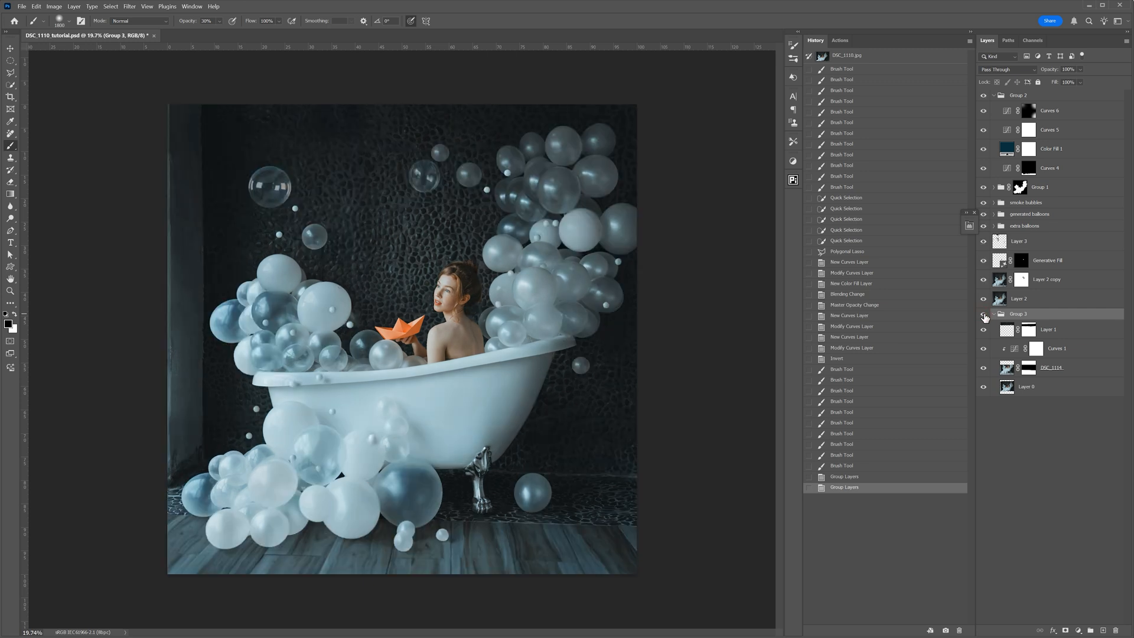
alt+click(984, 316)
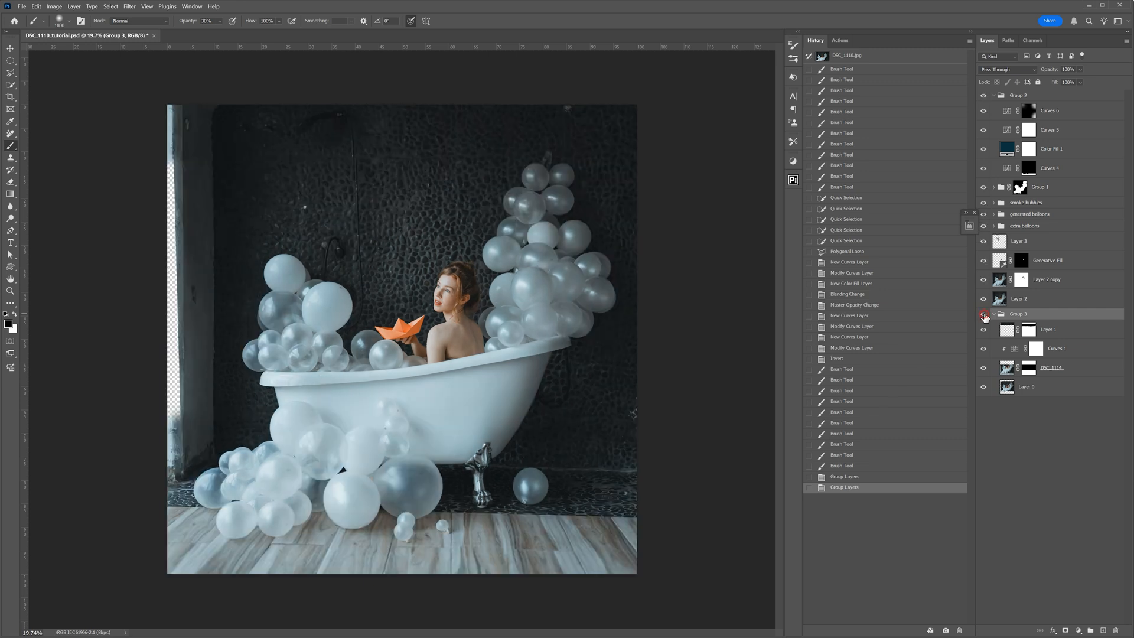
alt+click(984, 316)
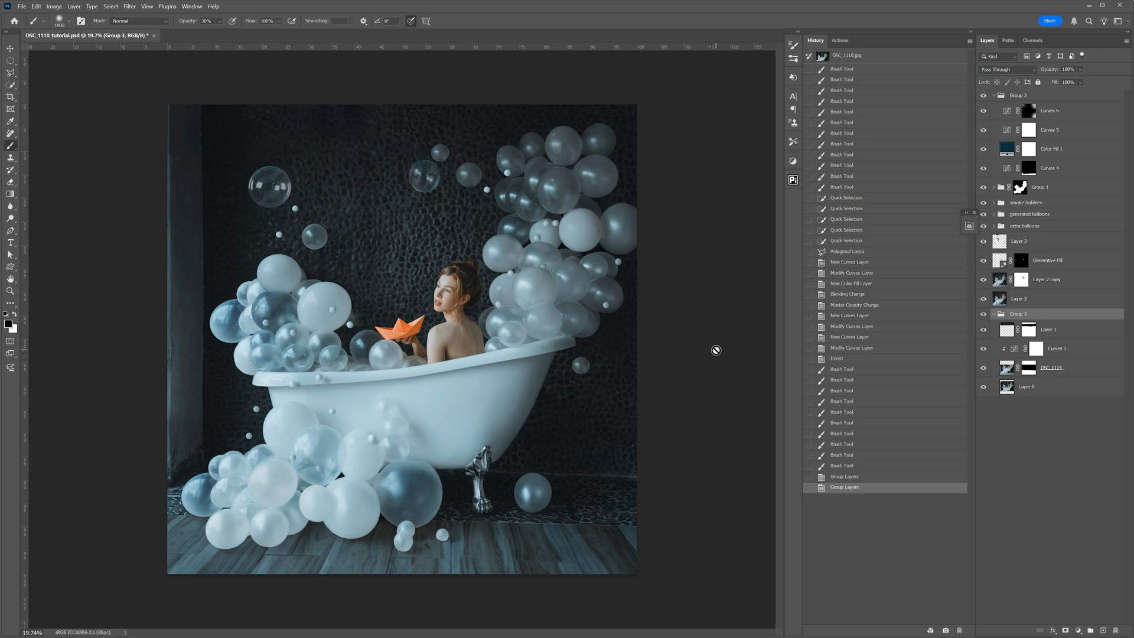